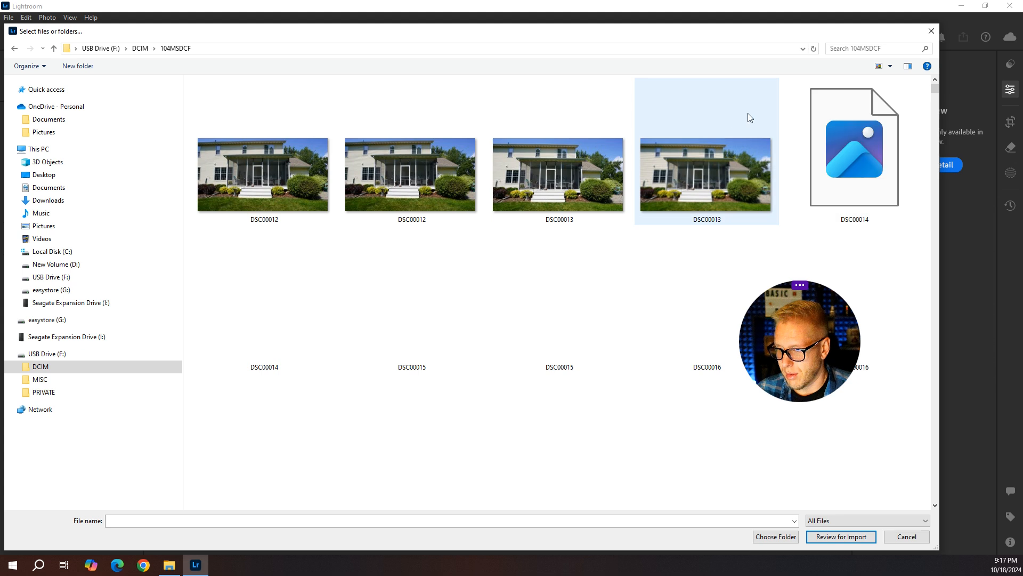
Step: Sort the photos in the memory card folder 104MSDCF by file type
mouse_move(791, 134)
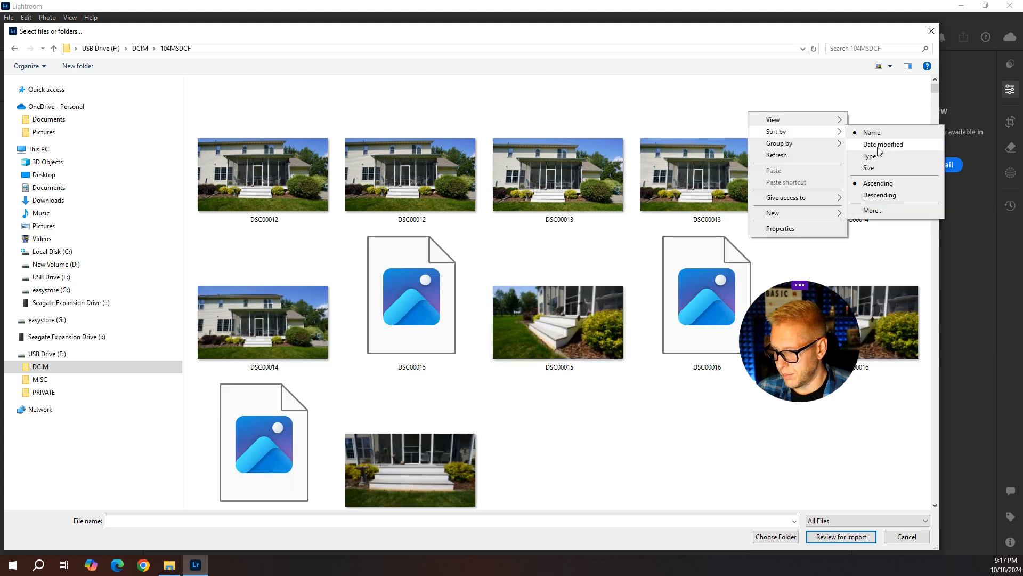
left_click(880, 157)
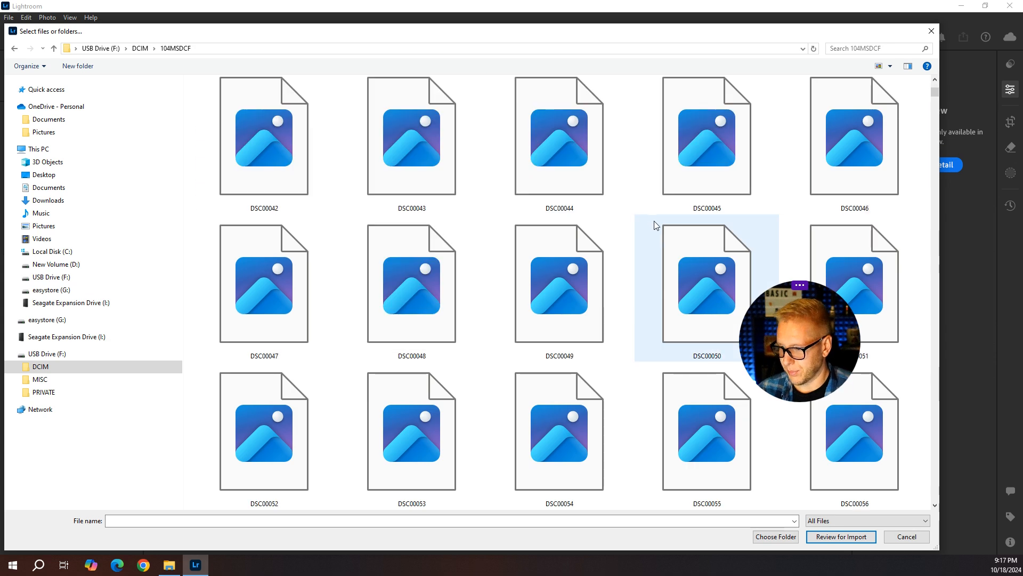
mouse_move(936, 91)
left_mouse_down()
mouse_move(934, 497)
mouse_move(936, 96)
left_mouse_up()
scroll(649, 452, "down", 4)
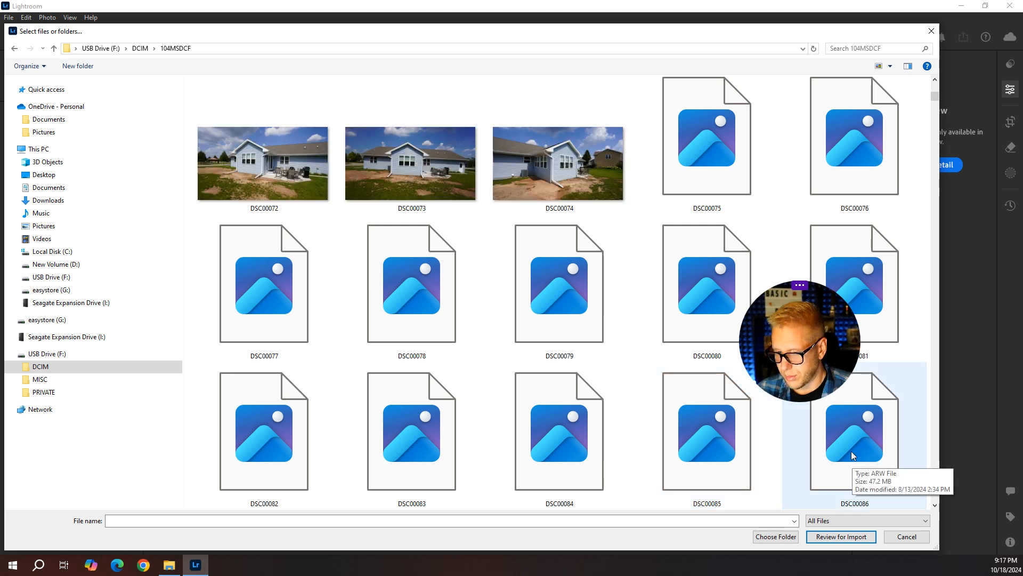
scroll(657, 305, "up", 10)
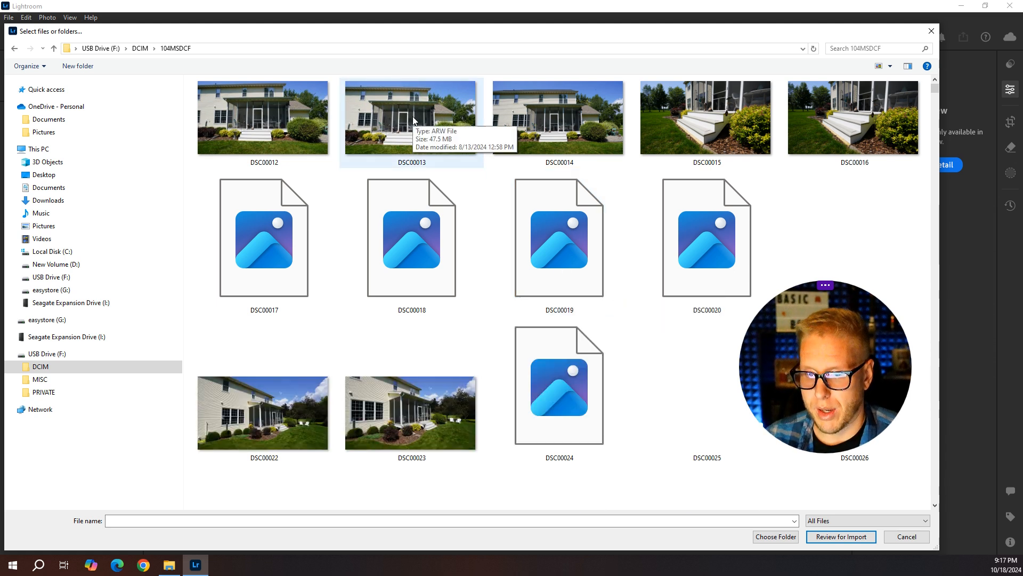
scroll(517, 256, "down", 3)
scroll(591, 297, "down", 10)
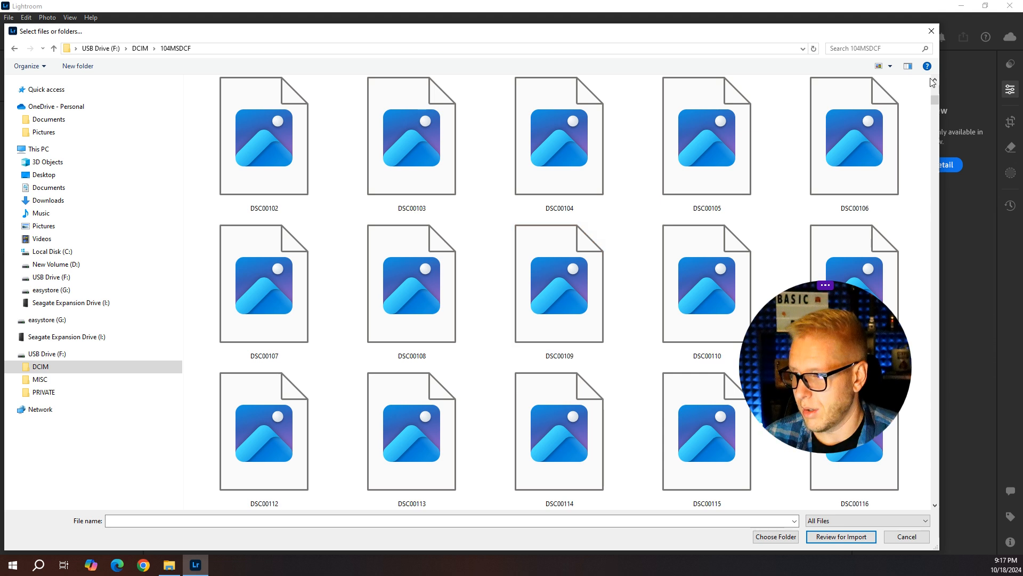
Step: Select the JPG photos from DSC01722 through DSC01809 and bring them up for import review
left_click_drag(934, 96, 934, 512)
scroll(496, 277, "up", 3)
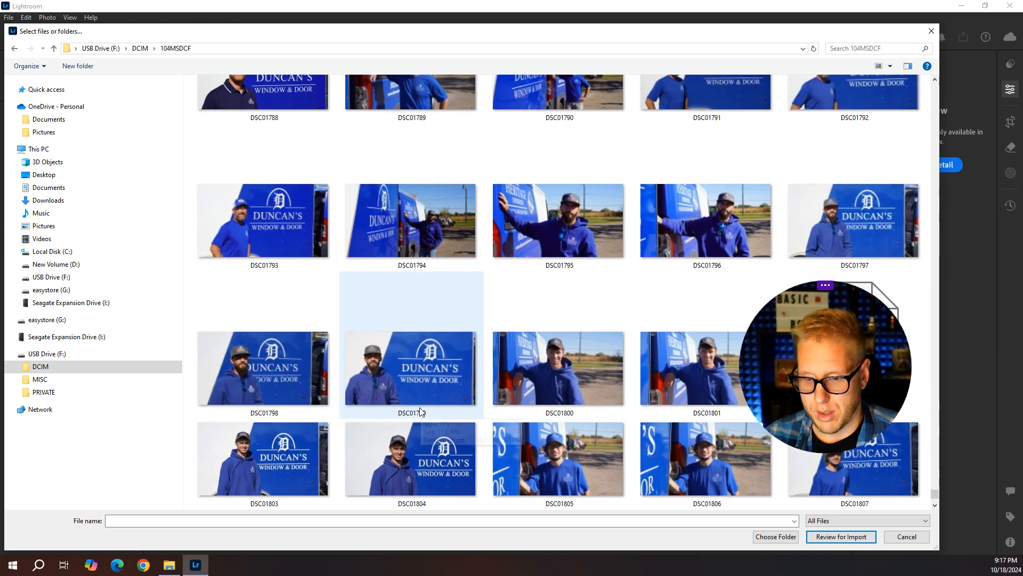
scroll(417, 389, "down", 3)
left_click(412, 185)
scroll(411, 213, "up", 8)
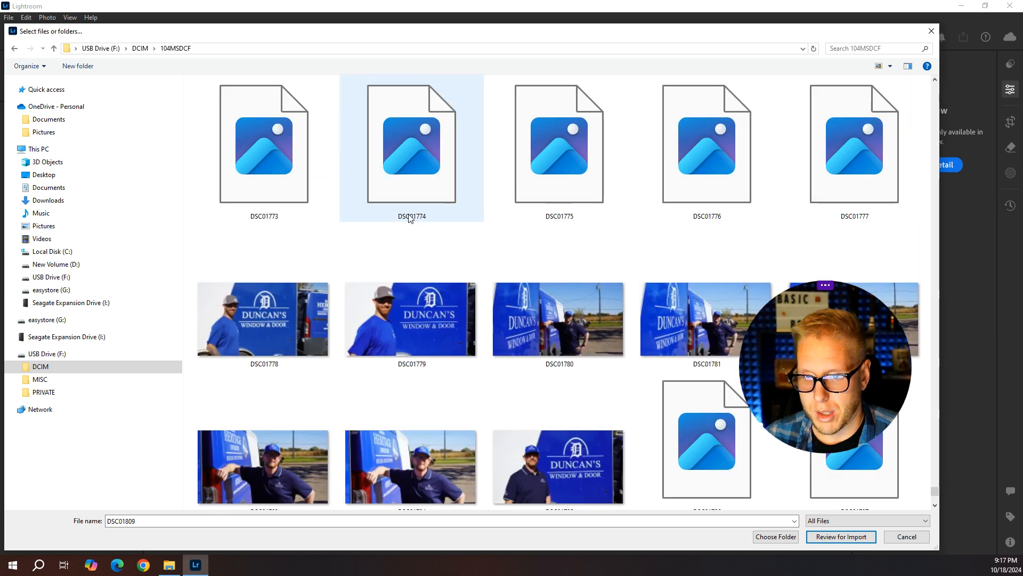
scroll(413, 235, "up", 3)
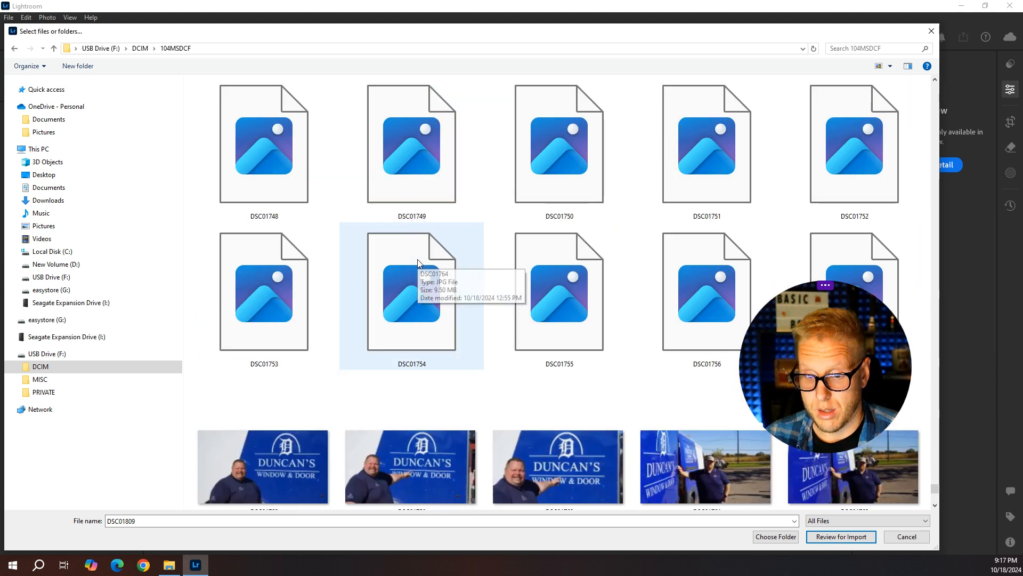
scroll(417, 259, "up", 15)
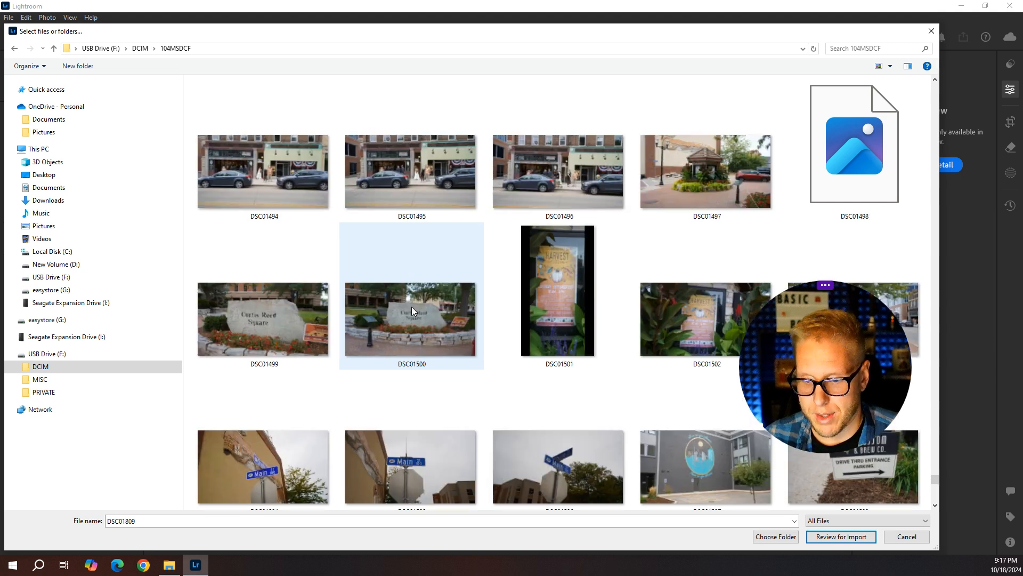
scroll(411, 306, "up", 3)
scroll(411, 306, "down", 15)
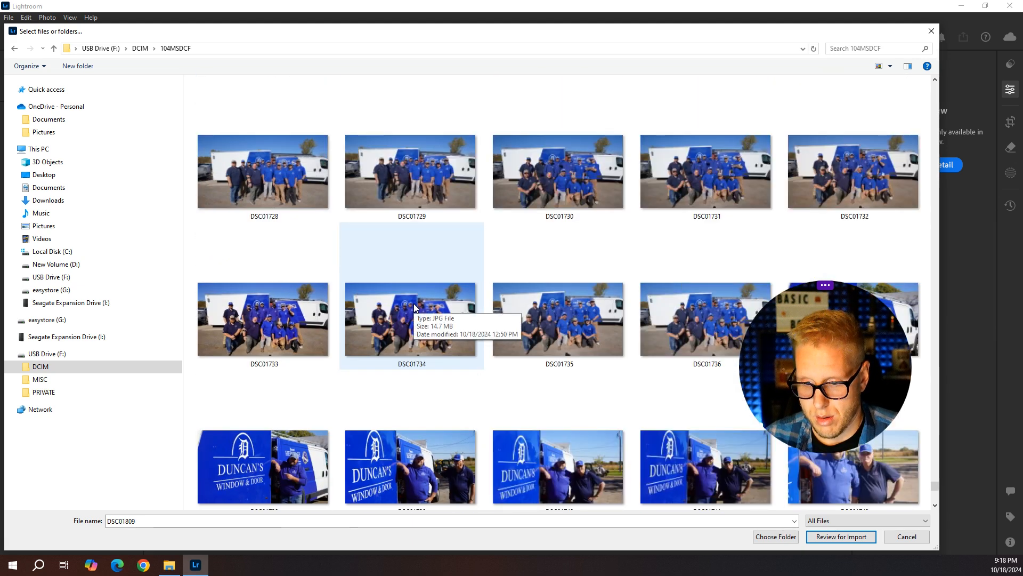
scroll(412, 225, "up", 2)
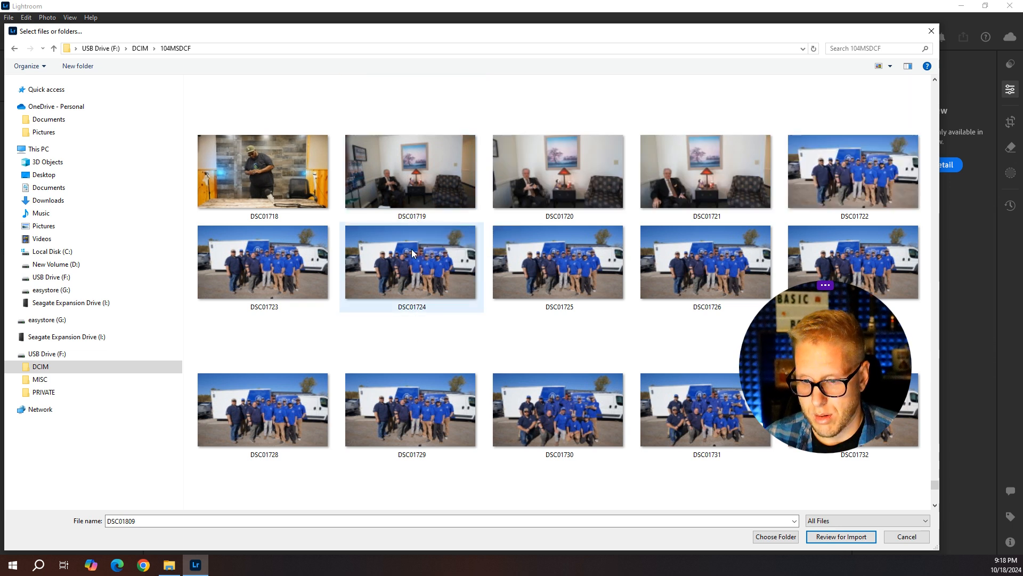
left_click(862, 180, "shift")
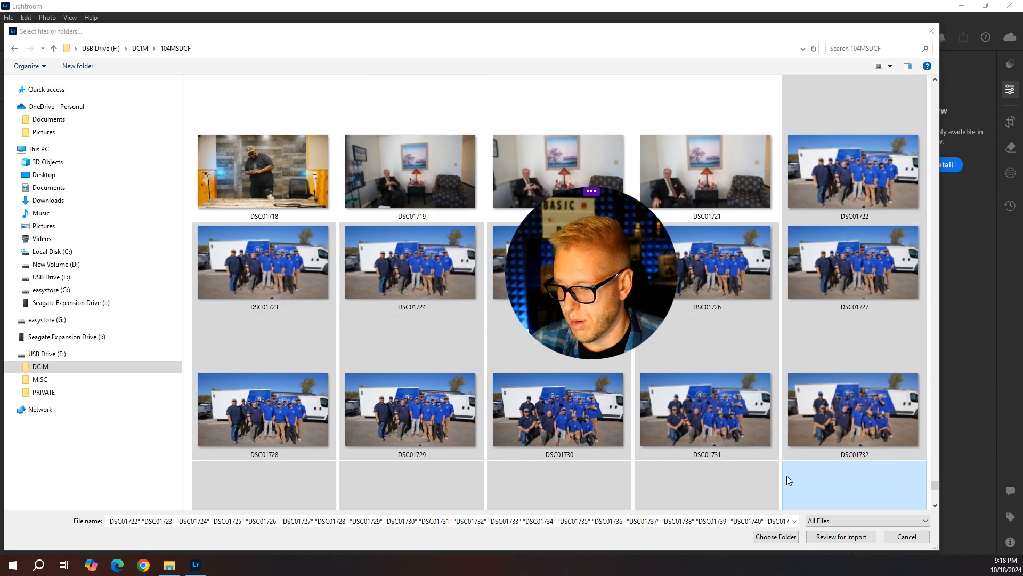
left_click(841, 536)
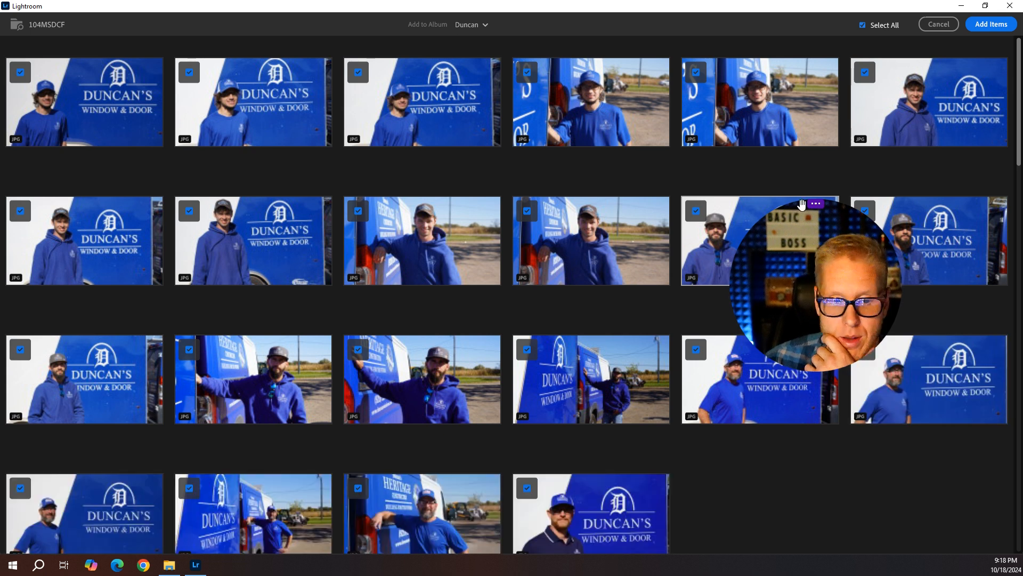
Step: Check through the selected photos and add all 88 to the Duncan album
left_click_drag(821, 243, 91, 224)
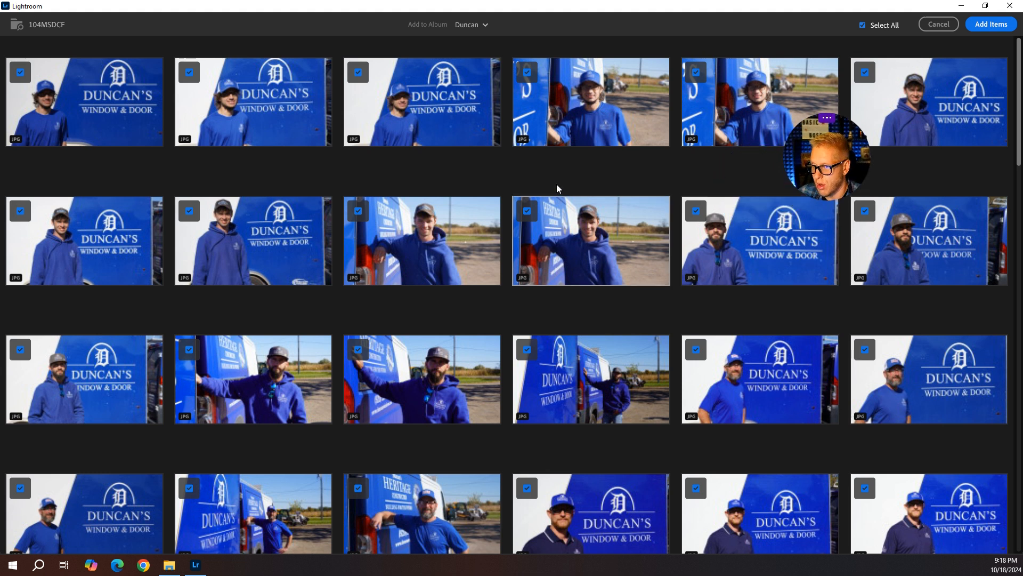
scroll(533, 202, "down", 1)
scroll(503, 323, "down", 10)
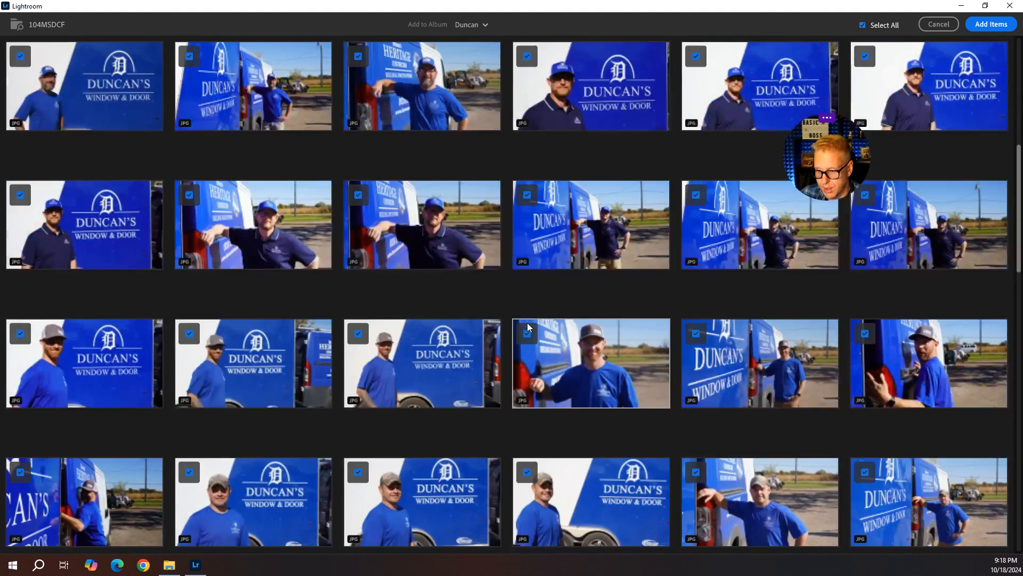
scroll(727, 325, "up", 6)
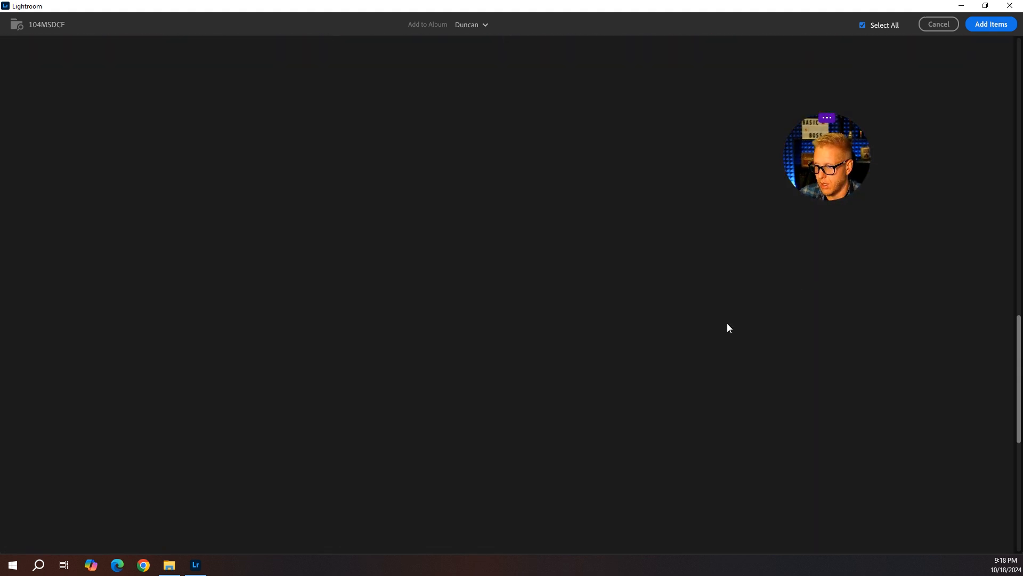
scroll(336, 182, "down", 6)
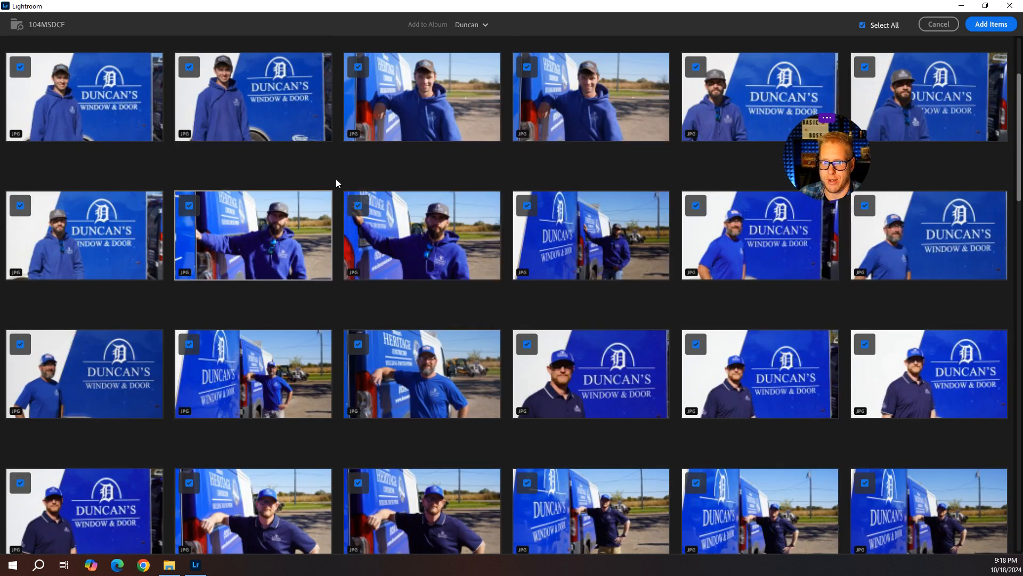
scroll(469, 259, "down", 6)
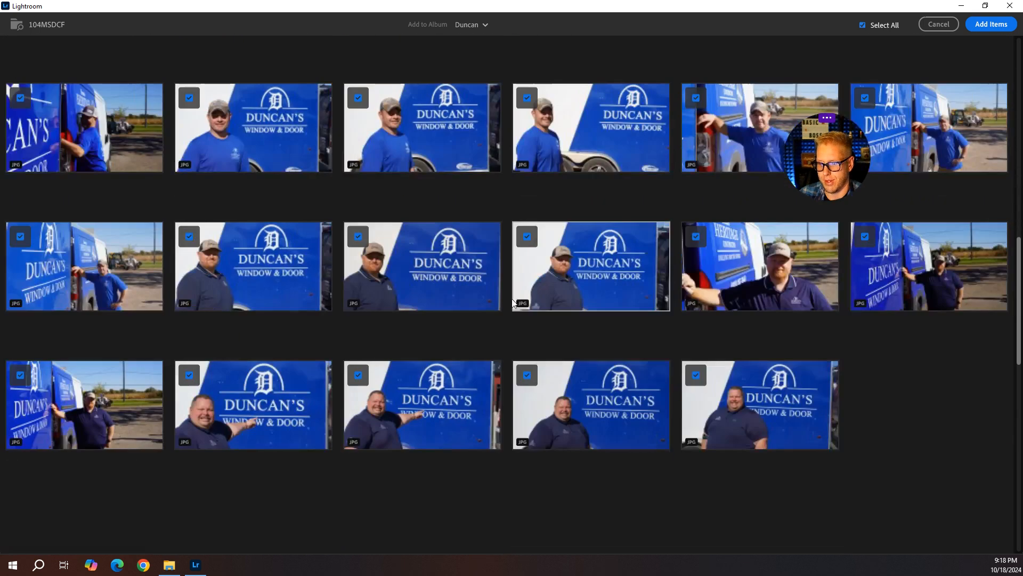
scroll(757, 400, "down", 3)
scroll(720, 287, "down", 3)
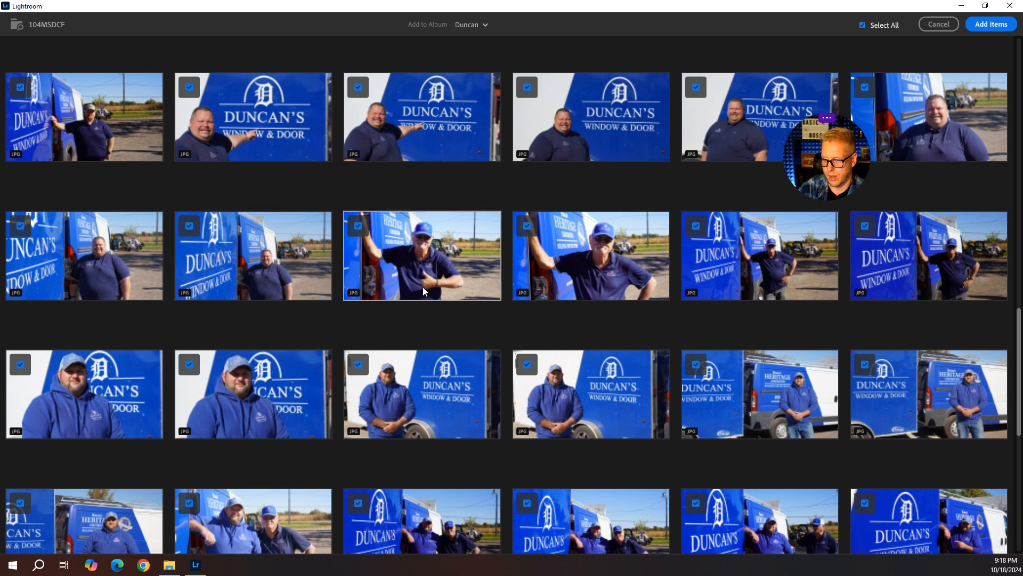
scroll(423, 287, "down", 7)
scroll(458, 235, "down", 3)
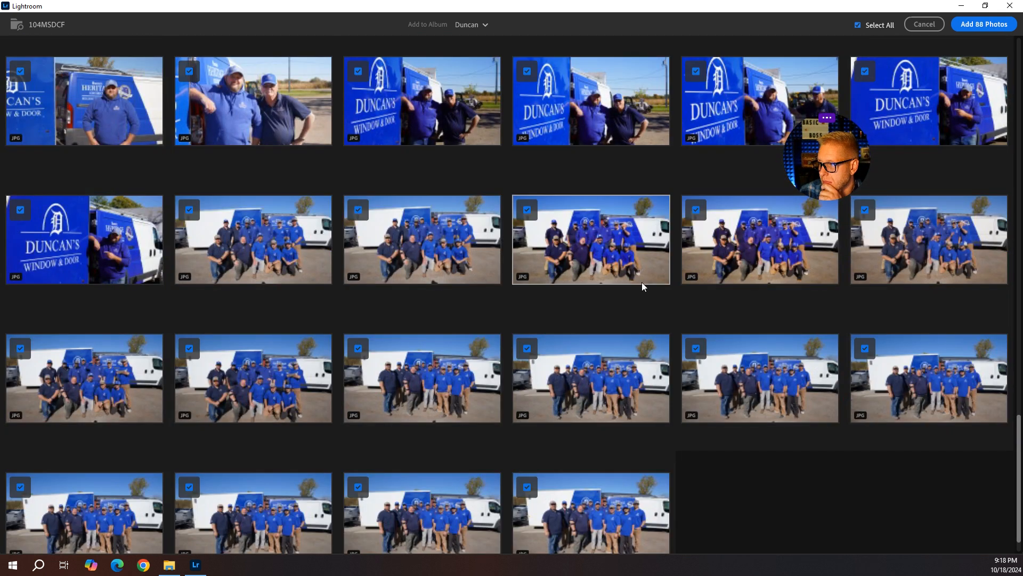
scroll(714, 274, "up", 10)
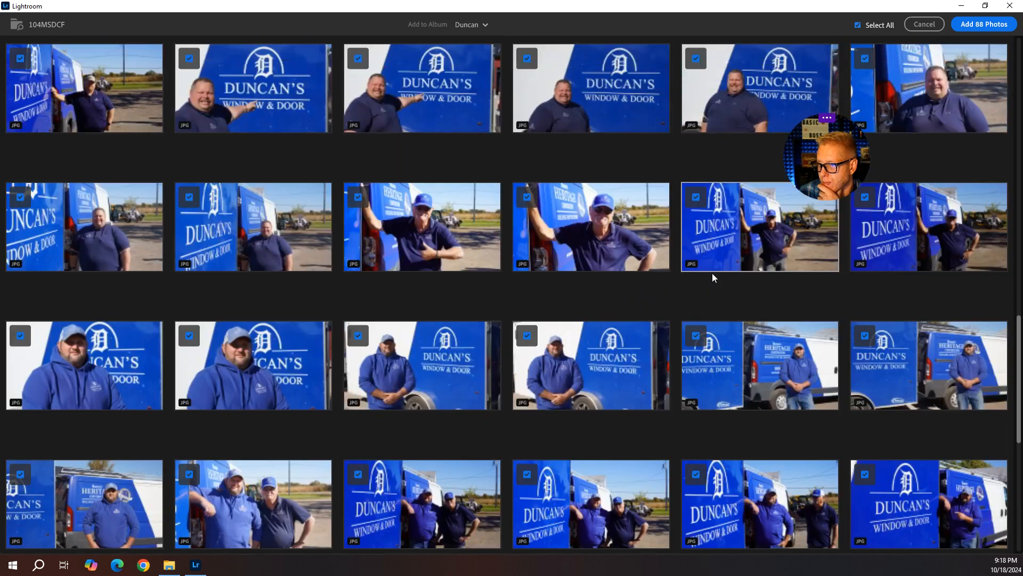
scroll(714, 274, "up", 4)
left_click(993, 25)
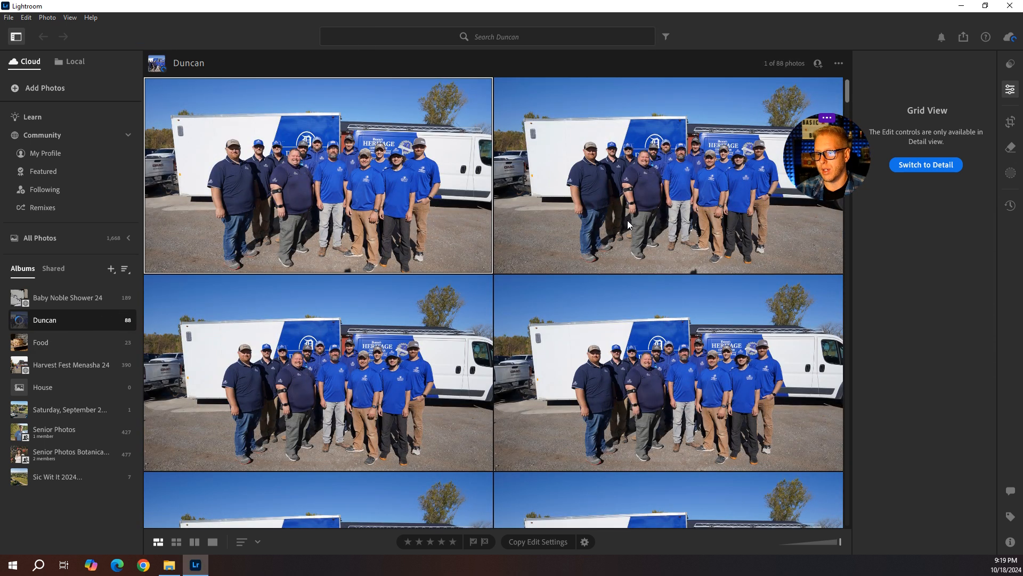
Step: Select the album's first 15 photos, covering all the group shots, and open them in Detail view
scroll(628, 220, "down", 5)
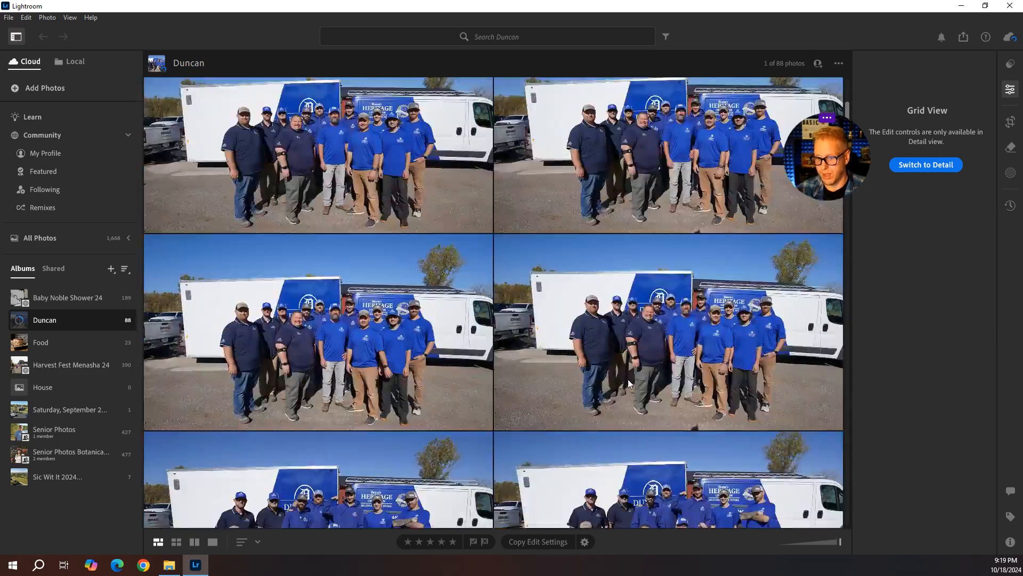
scroll(629, 383, "down", 6)
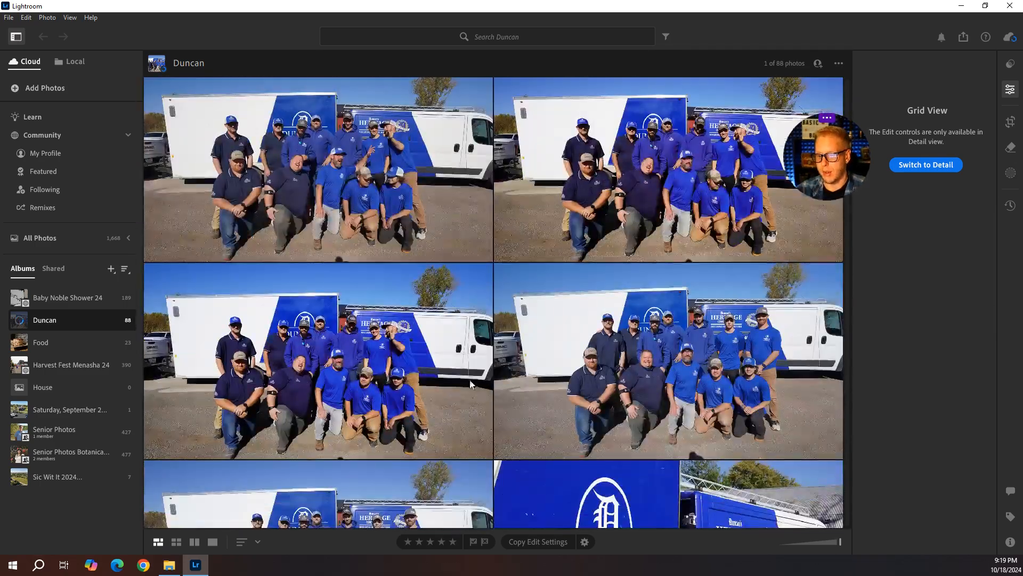
scroll(471, 384, "down", 5)
left_click(395, 316)
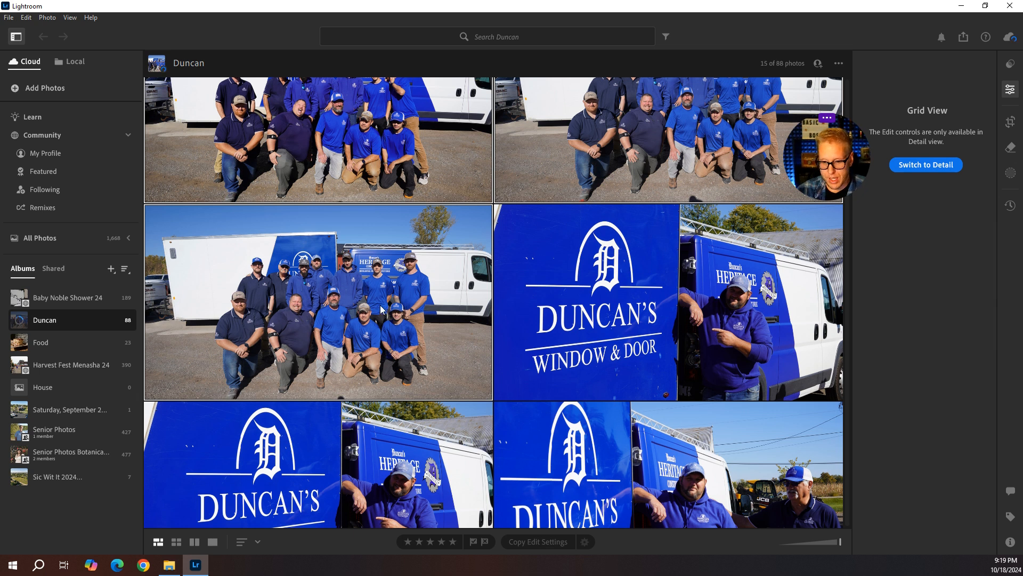
left_click(213, 543)
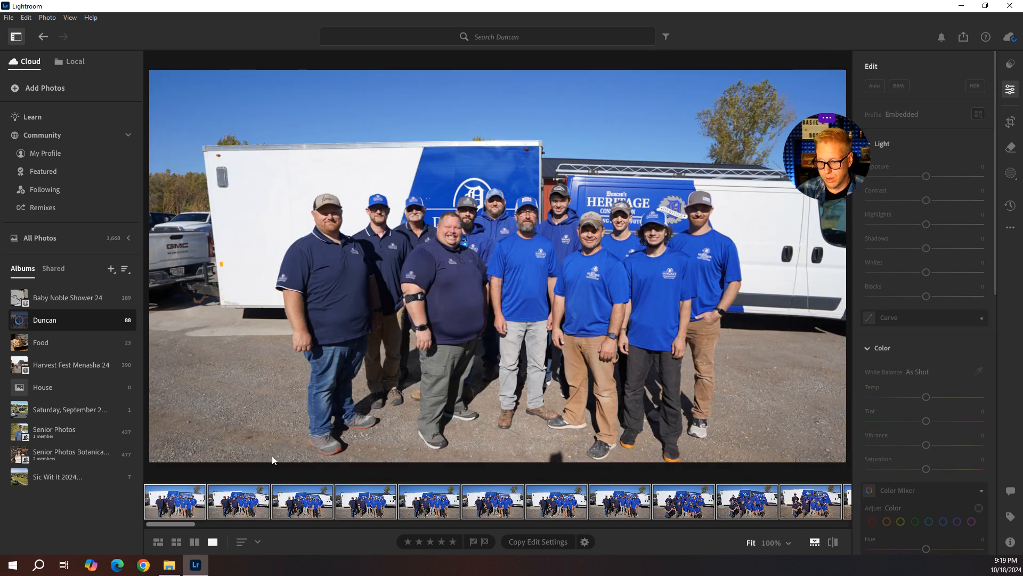
left_click_drag(843, 169, 811, 173)
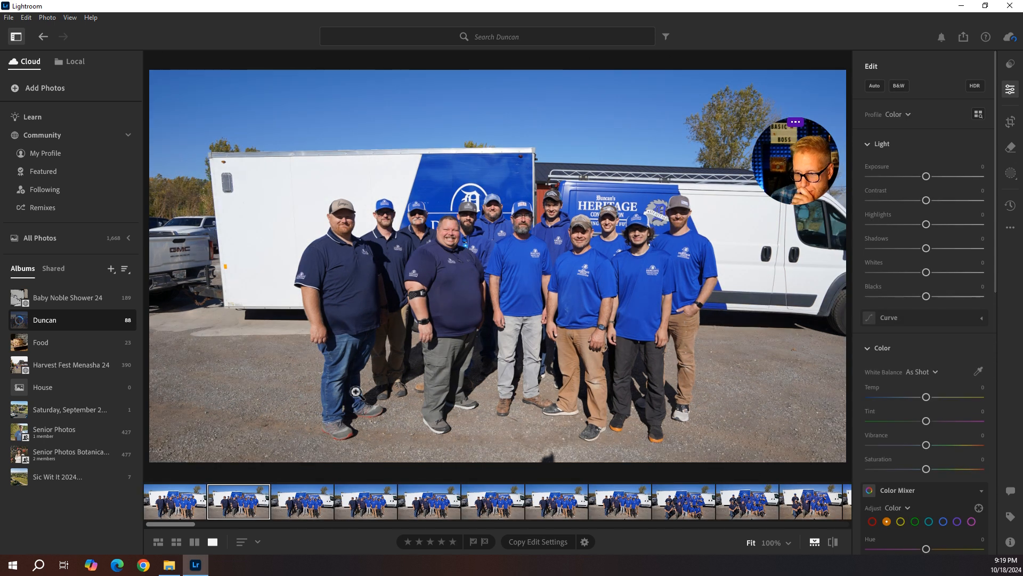
Step: Look through the group shots in the filmstrip and apply Auto adjustments to the seventh one
left_click(306, 510)
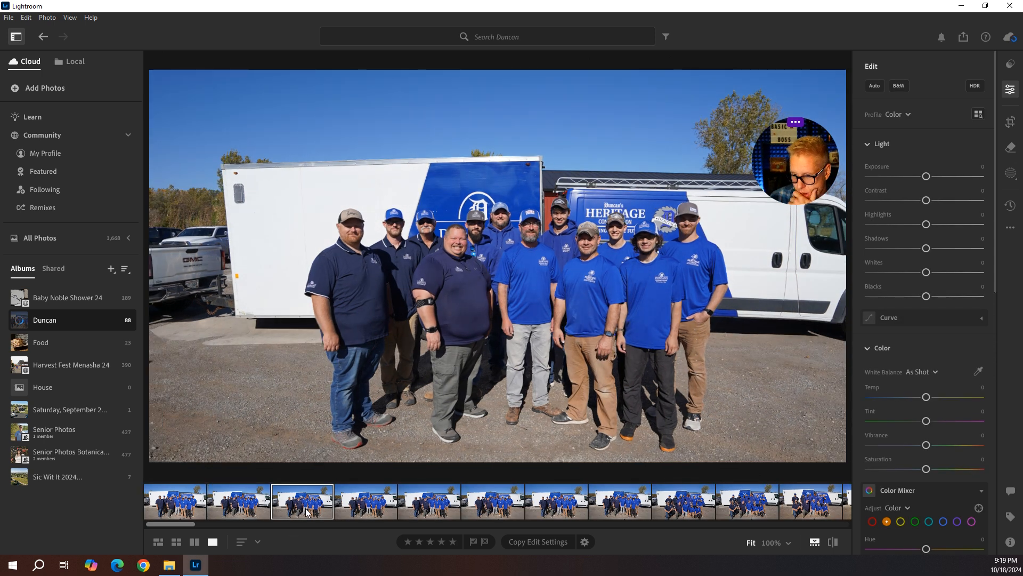
left_click(373, 503)
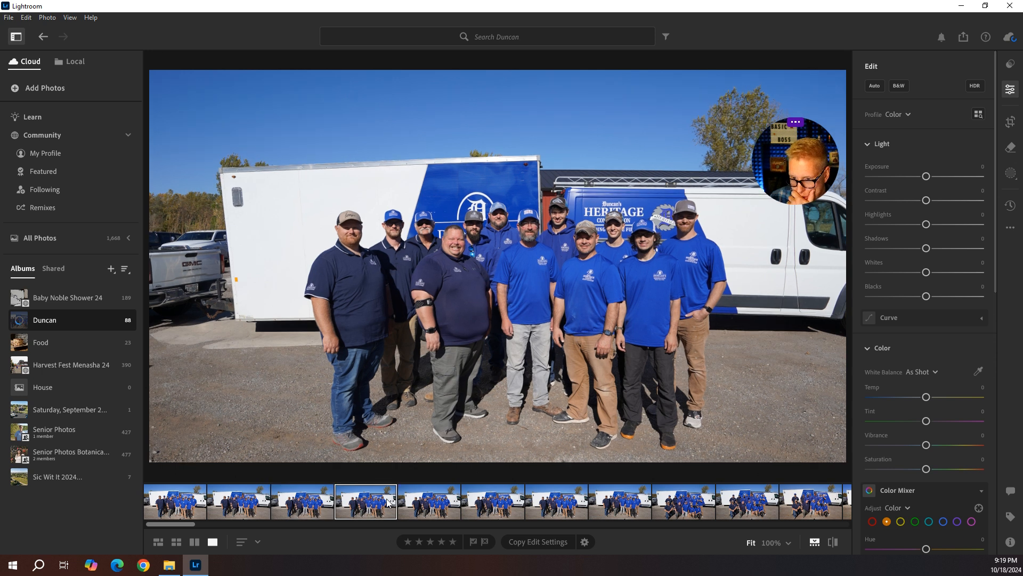
left_click(443, 503)
left_click(510, 505)
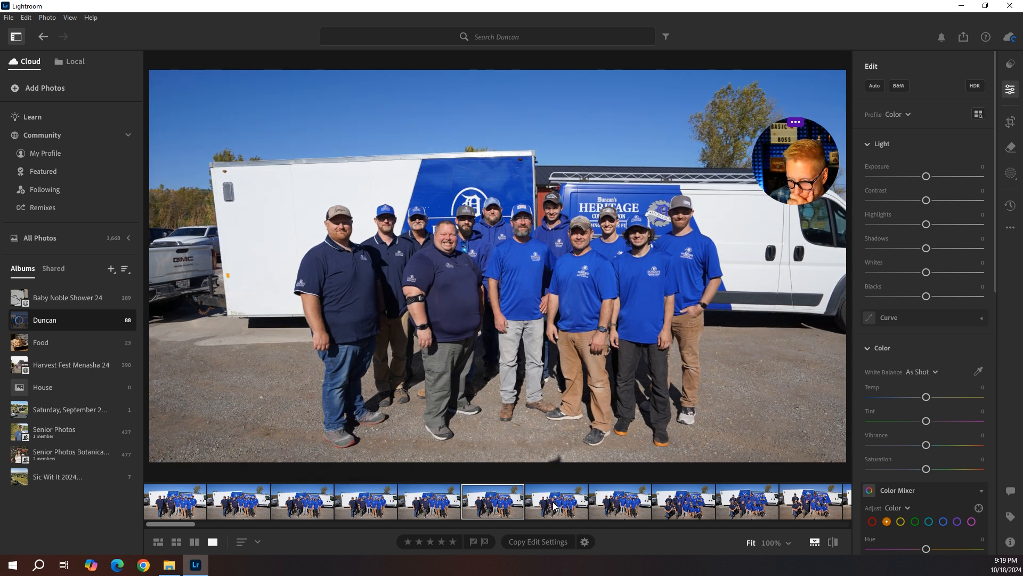
left_click(554, 506)
left_click(637, 501)
left_click(579, 502)
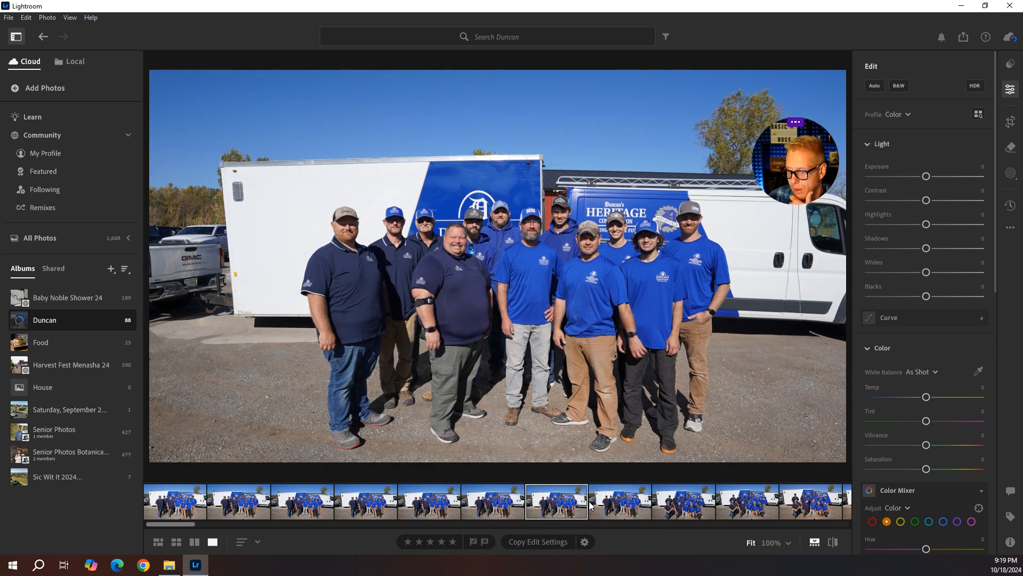
left_click(874, 86)
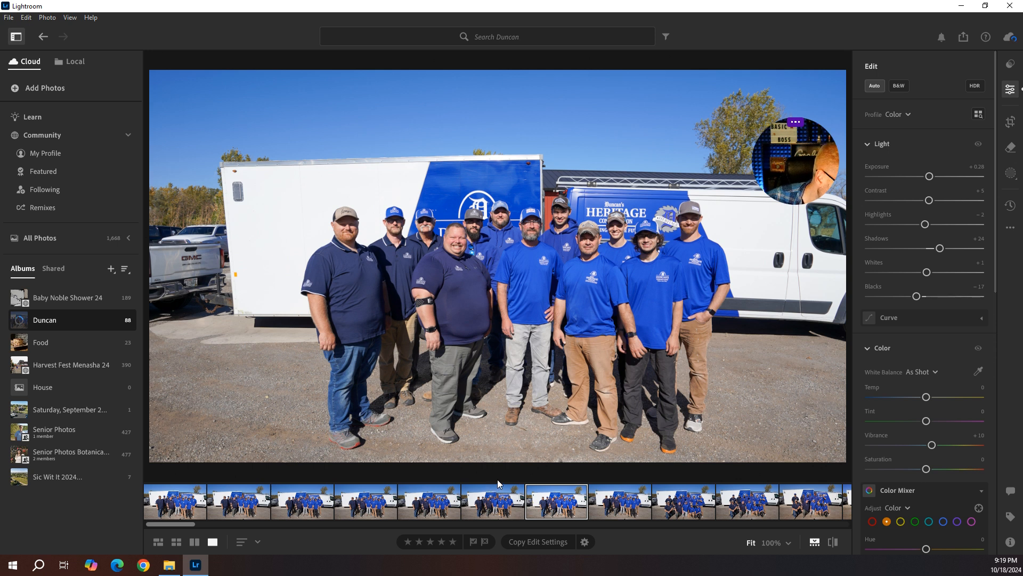
Step: Show the adjusted group photo side by side with the next photo in Compare view
key("shift+c")
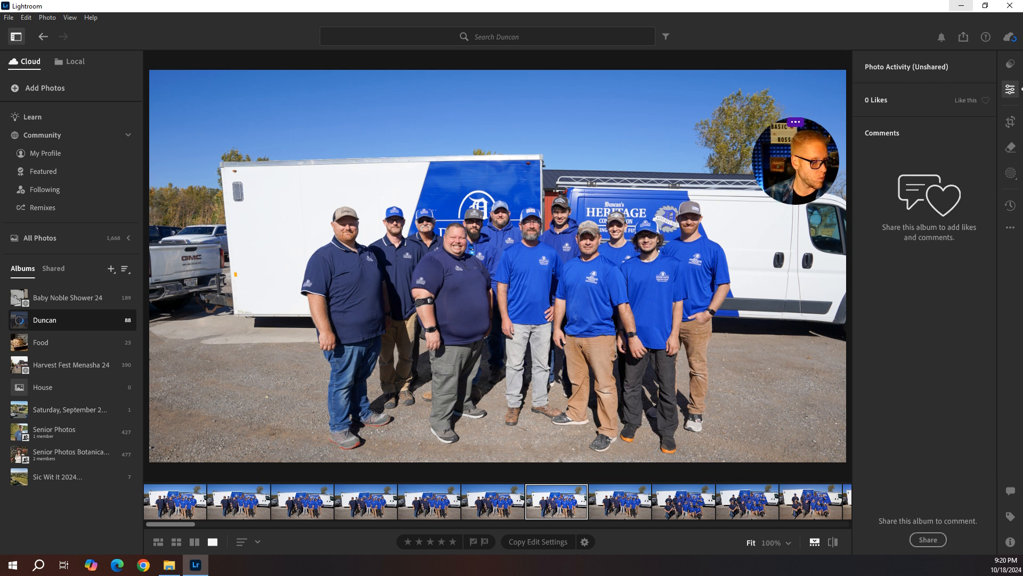
key("alt+c")
key("super+d")
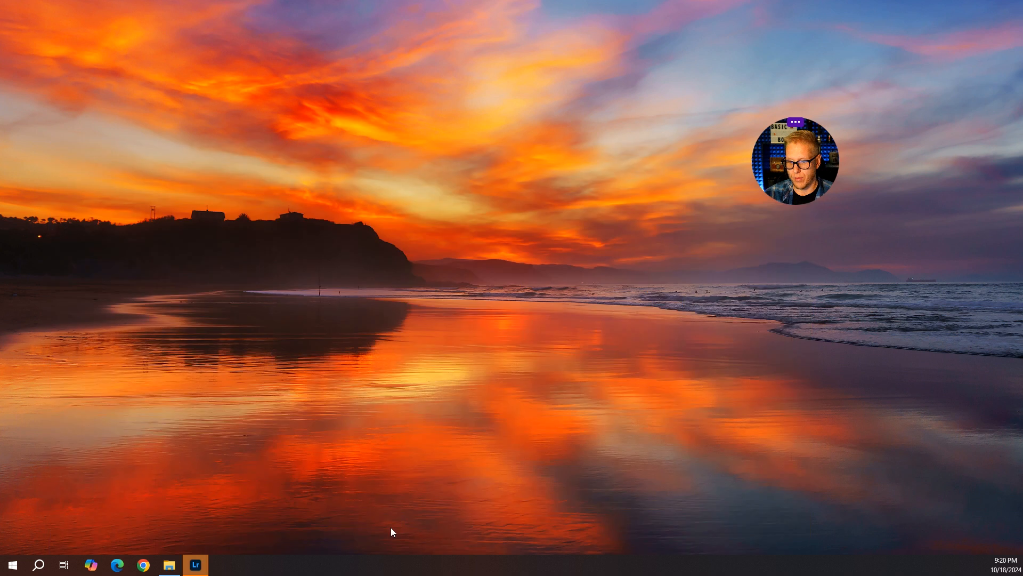
left_click(195, 565)
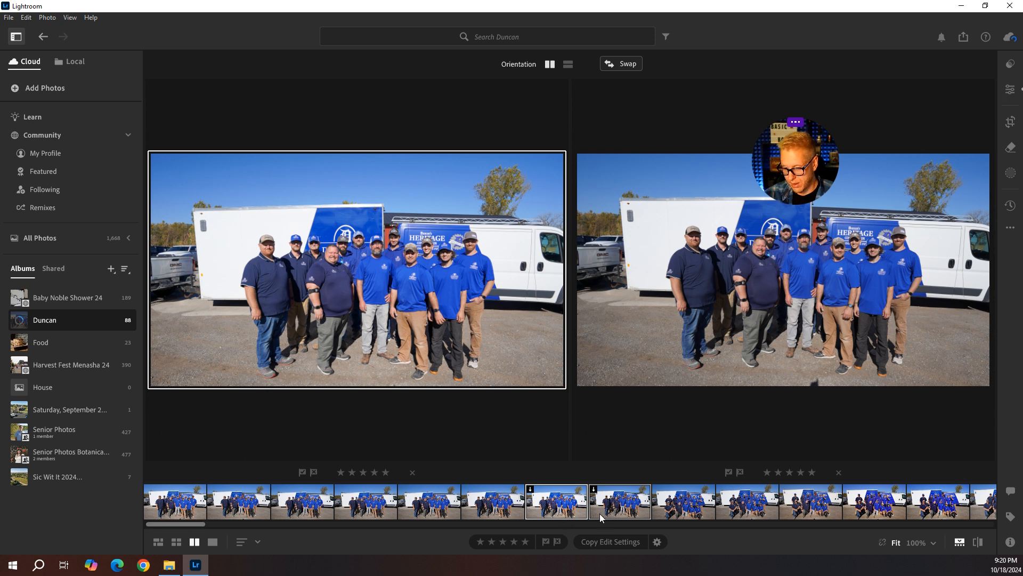
Step: Examine the adjusted group photo against the next one, alternating between single-photo view and side-by-side comparison
double_click(552, 510)
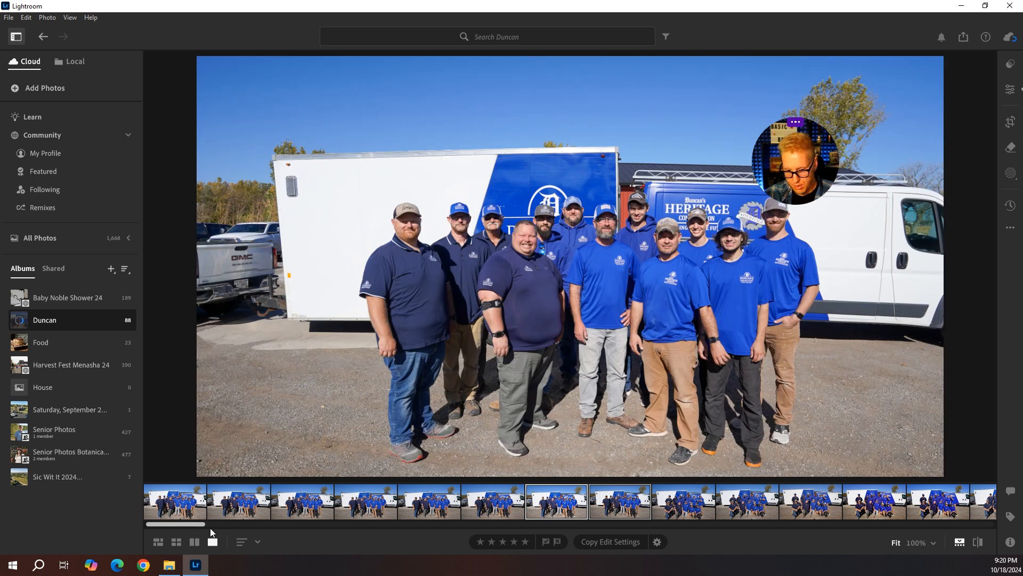
left_click(193, 541)
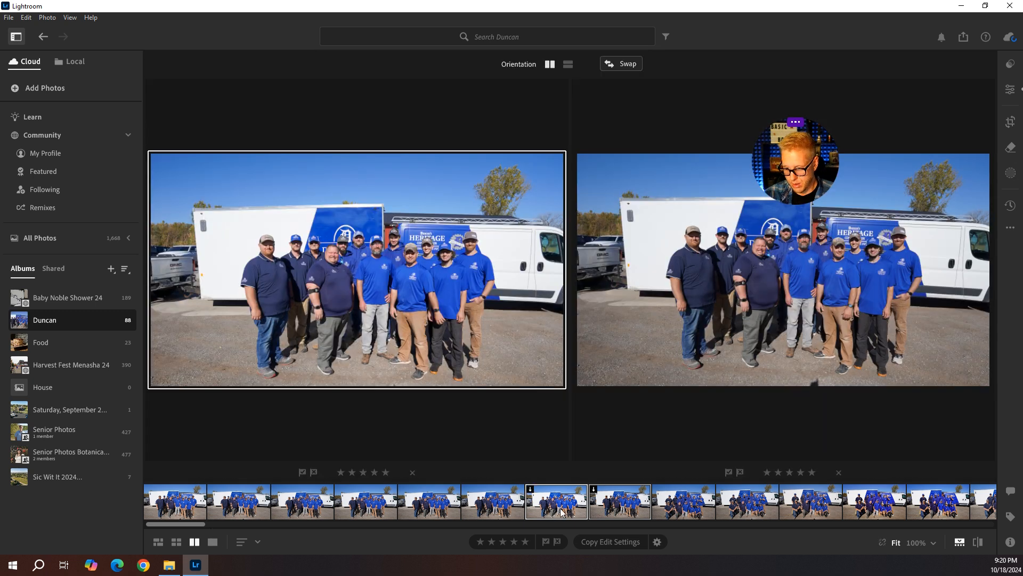
double_click(563, 511)
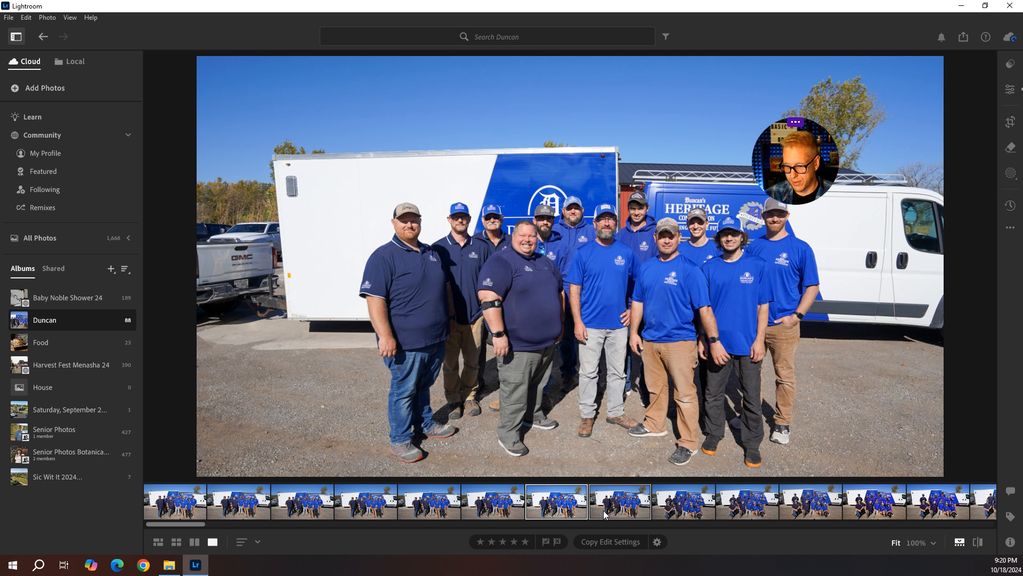
key("n")
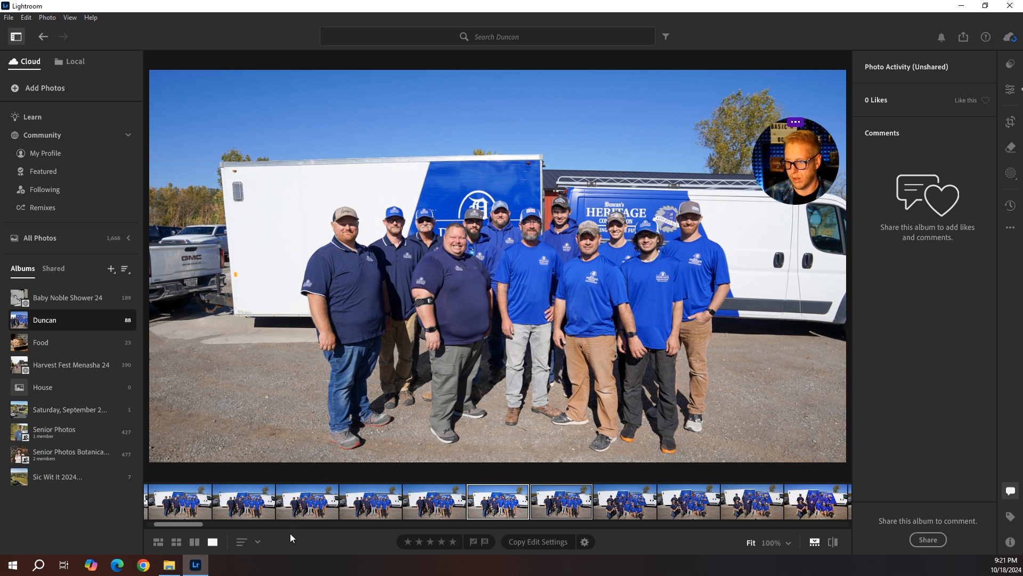
left_click(196, 543)
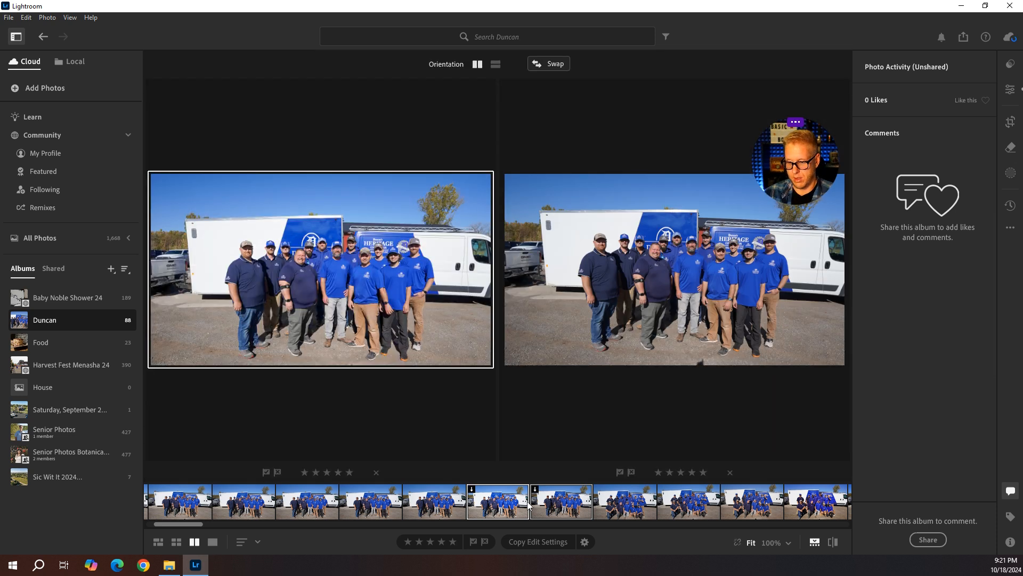
left_click(644, 294)
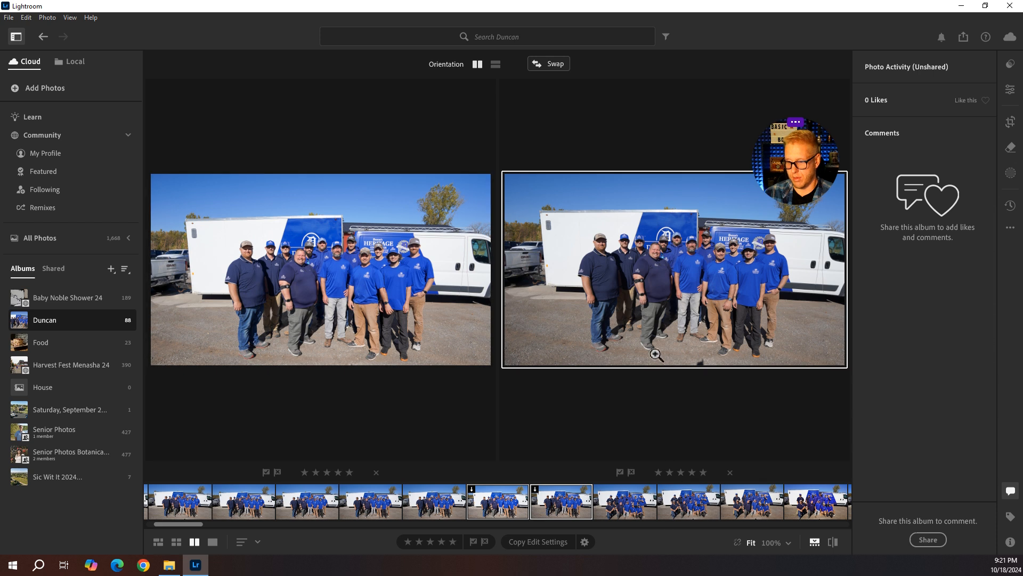
left_click(354, 286)
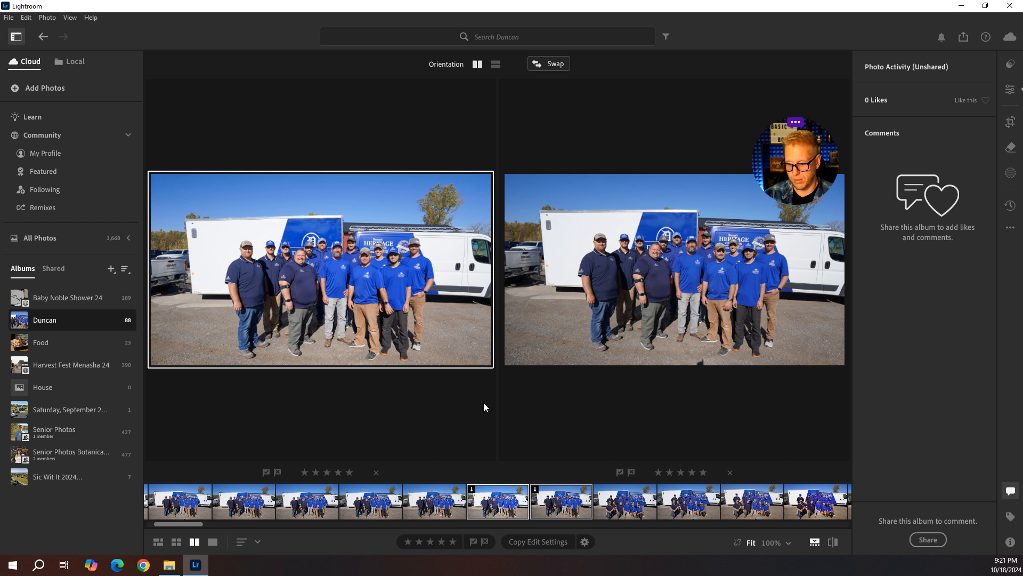
key("shift+c")
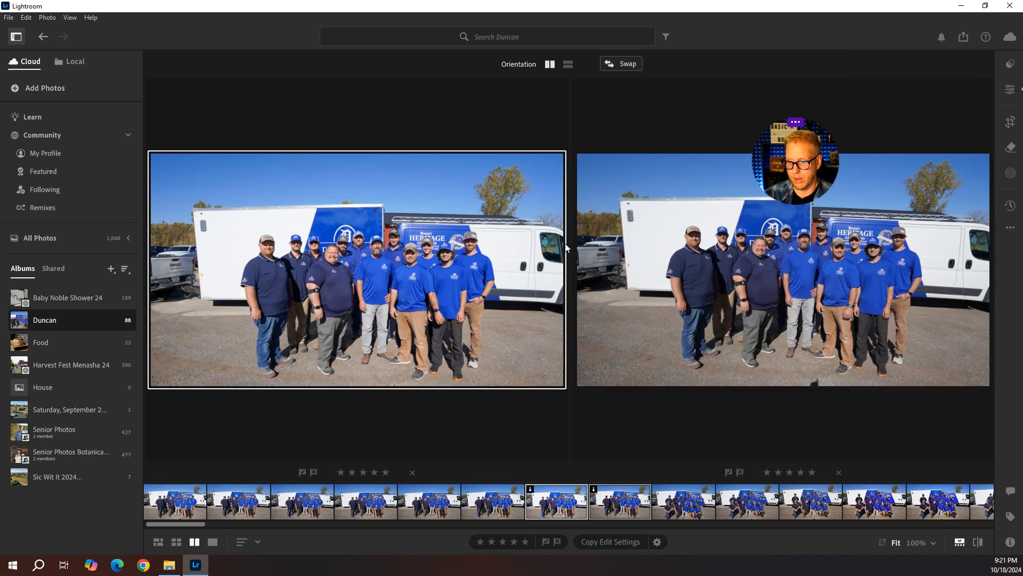
Step: Show only the seventh group photo in Detail view and set its Shadows to +41, Whites to -40 and Blacks to -57
left_click(213, 541)
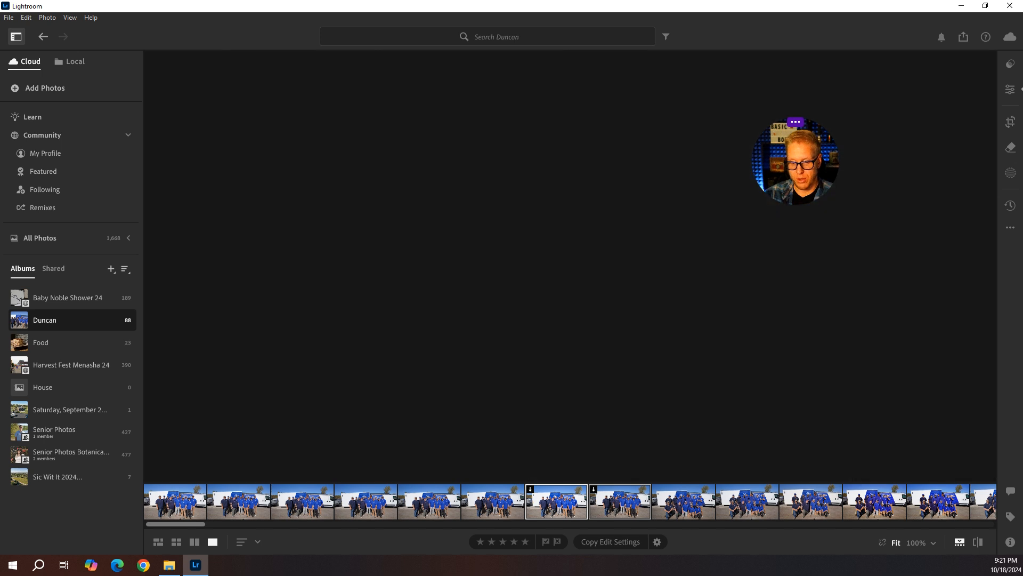
left_click(569, 516)
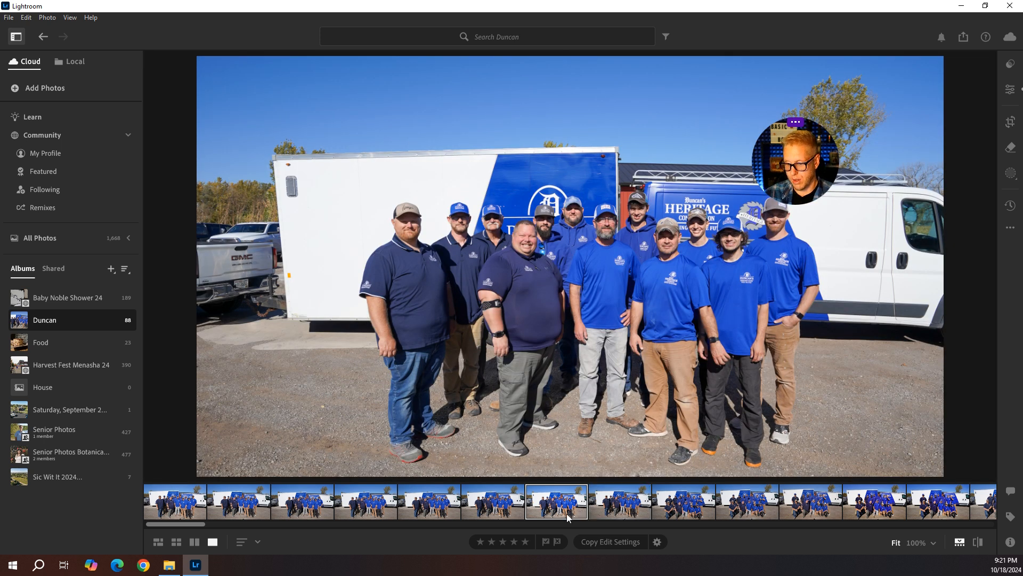
left_click(1009, 91)
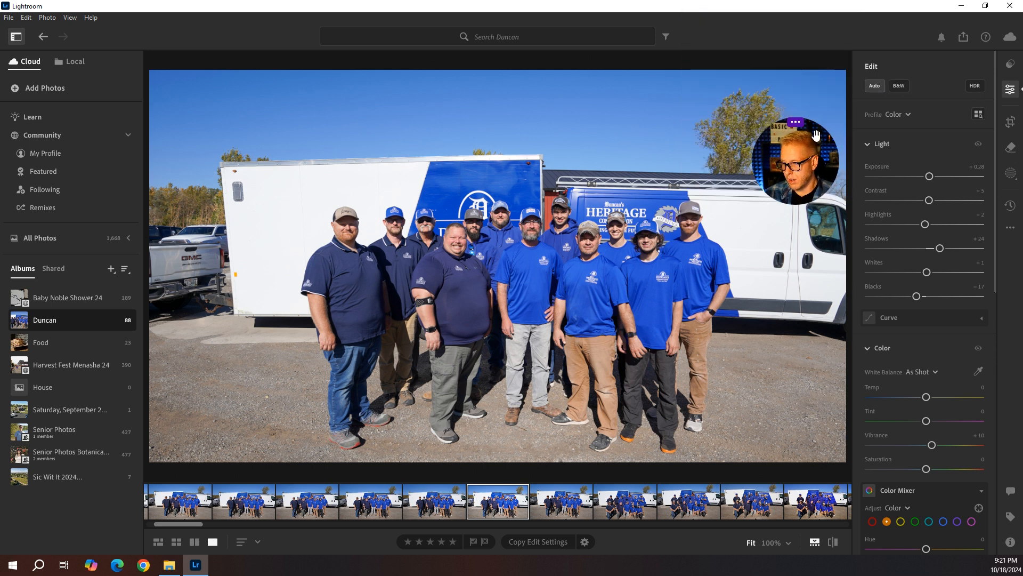
left_click_drag(805, 142, 763, 123)
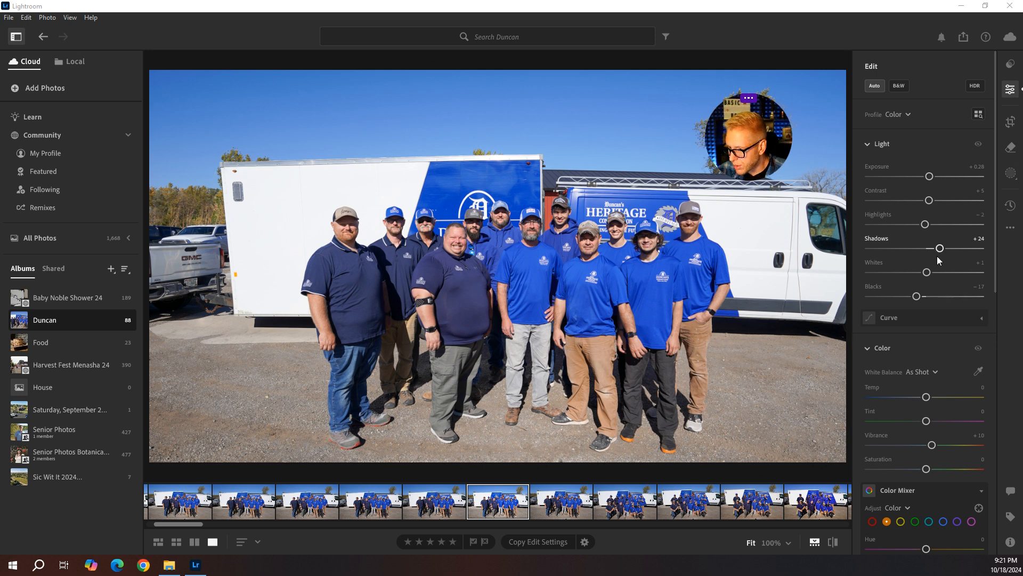
mouse_move(942, 251)
left_mouse_down()
mouse_move(897, 251)
mouse_move(977, 256)
mouse_move(953, 257)
left_mouse_up()
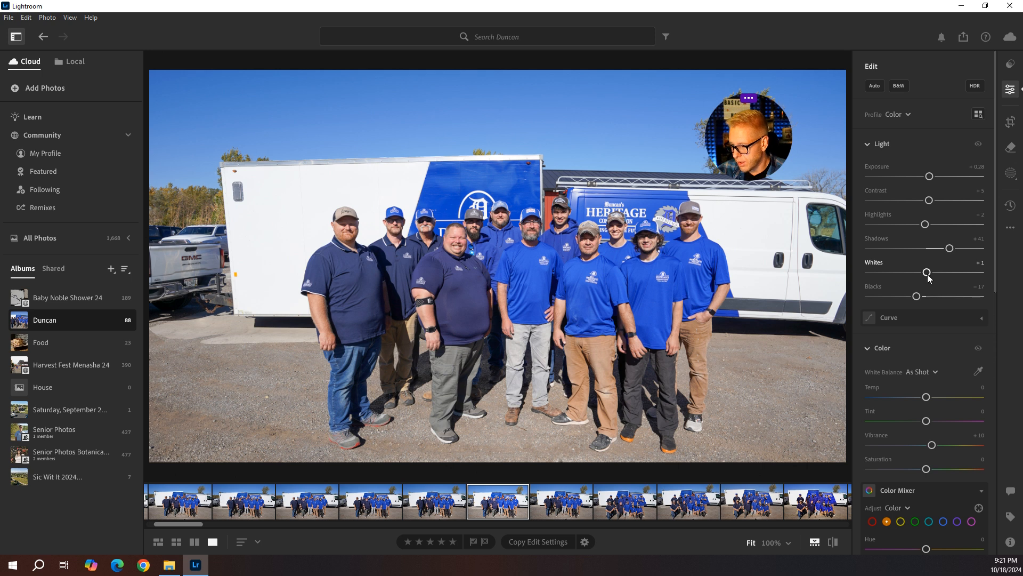
left_click_drag(908, 273, 895, 297)
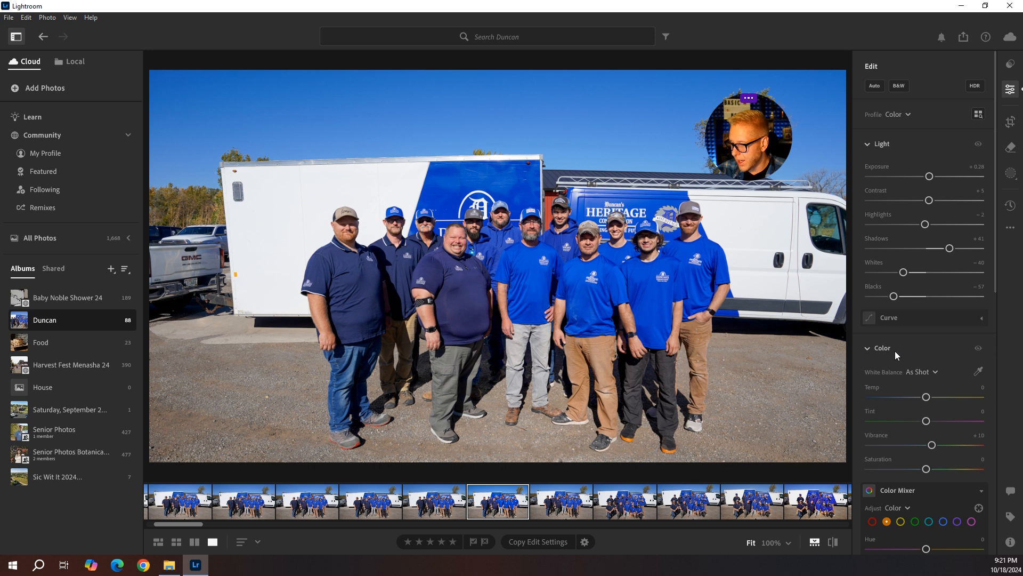
Step: Try the Auto white balance on the group photo and choose Daylight instead
left_click(881, 348)
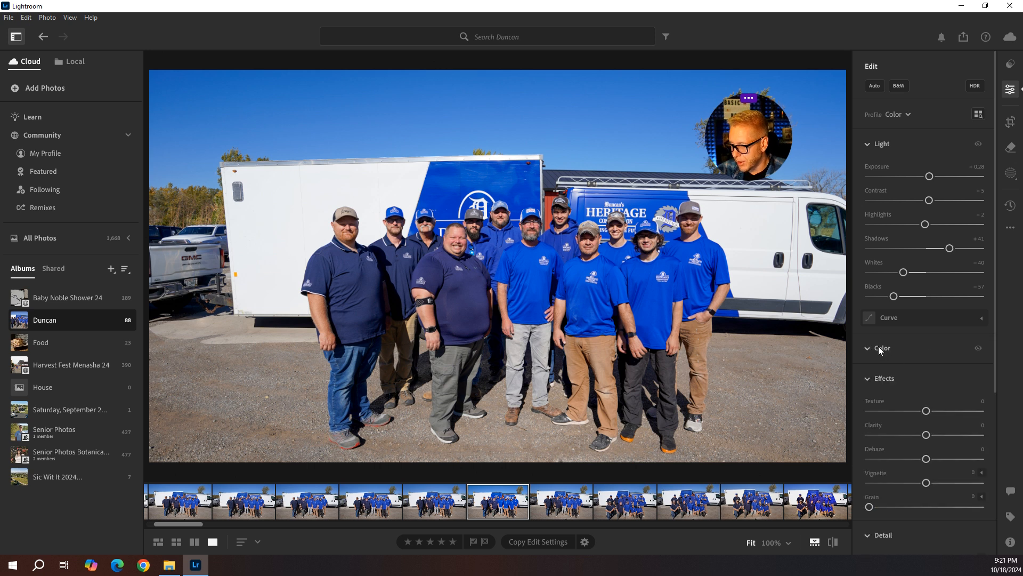
left_click(880, 346)
left_click(920, 257)
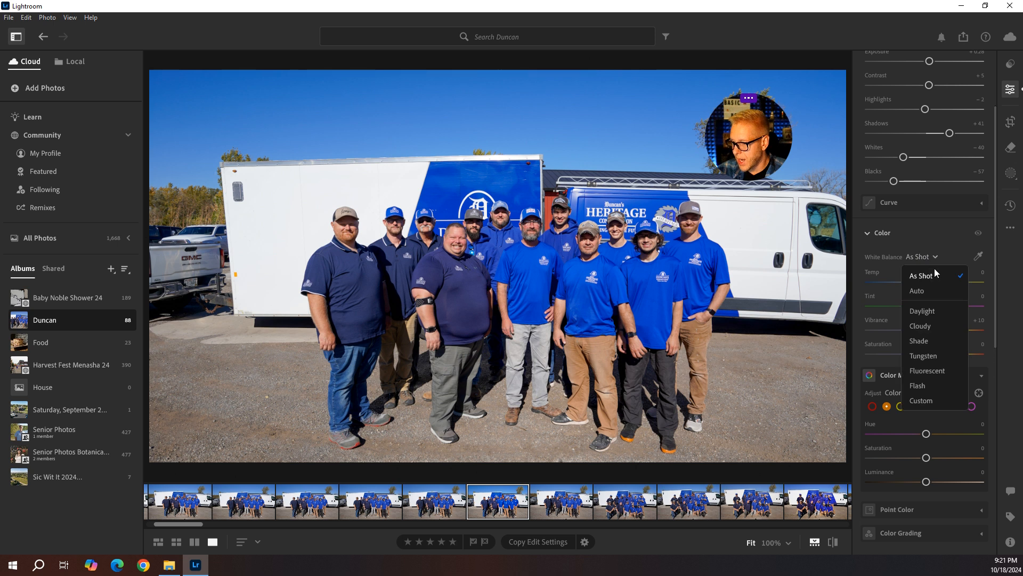
left_click(923, 289)
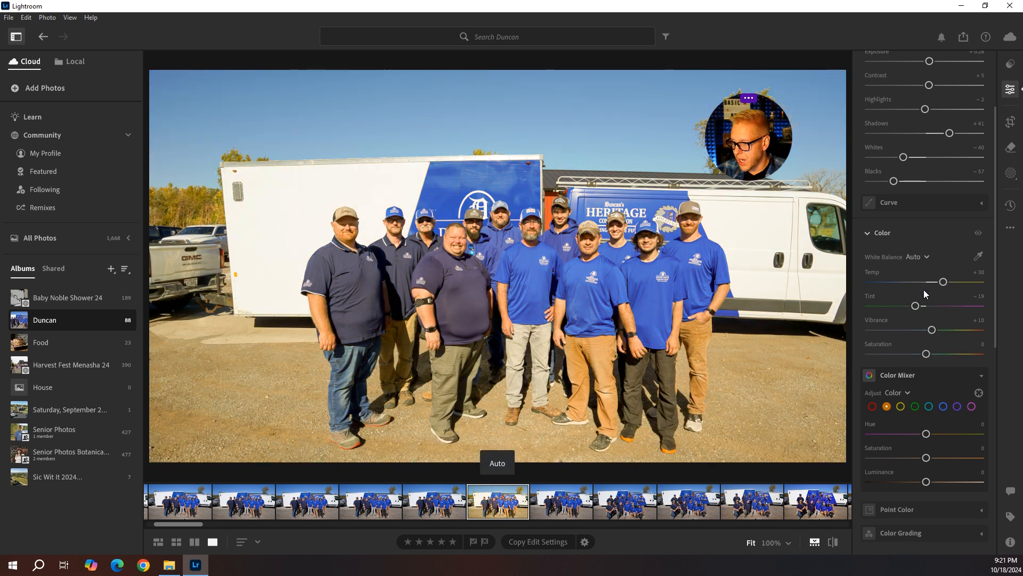
left_click(929, 258)
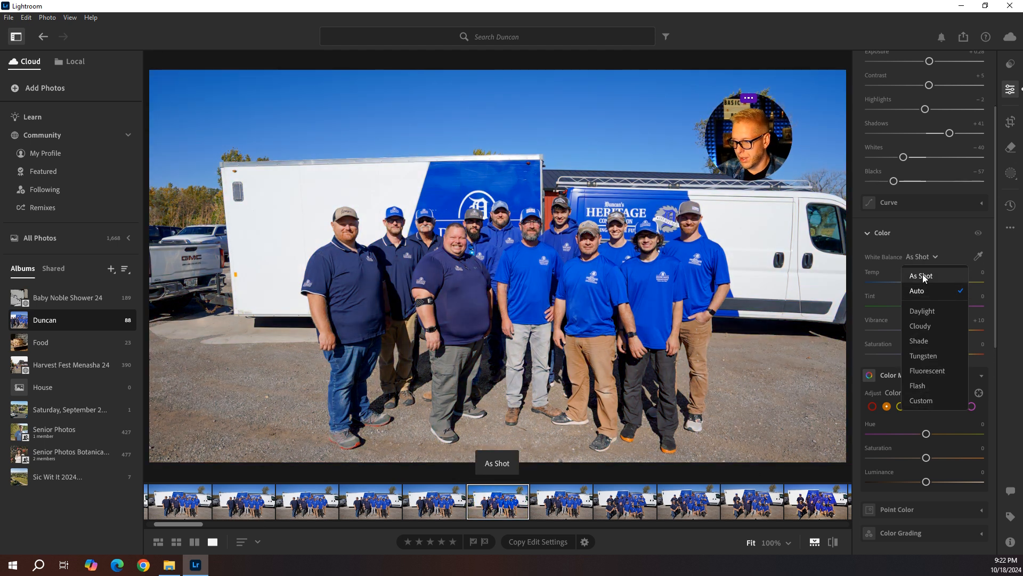
left_click(923, 311)
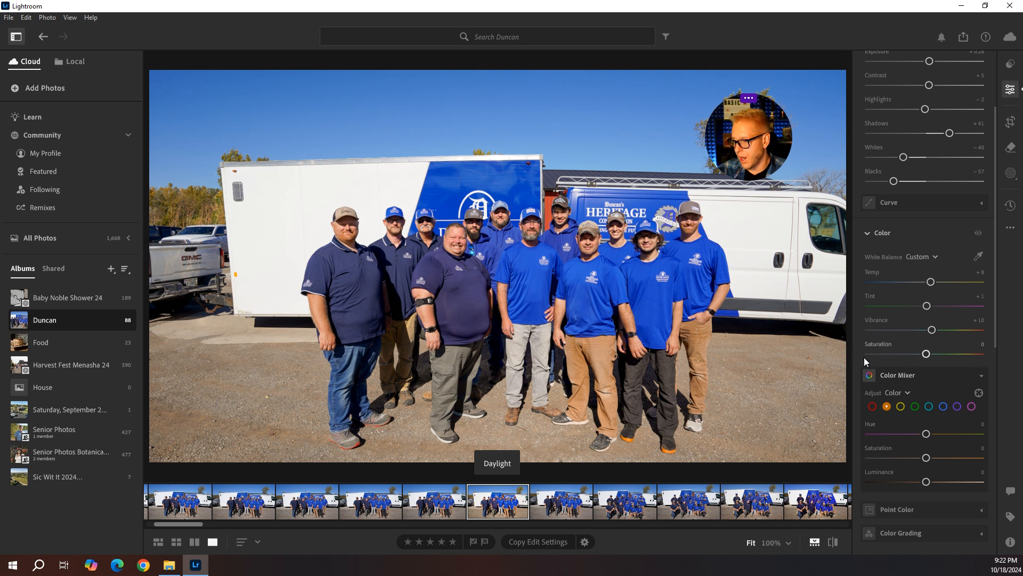
Step: Collapse the Color Mixer settings and set the photo's Dehaze to +7
left_click(980, 375)
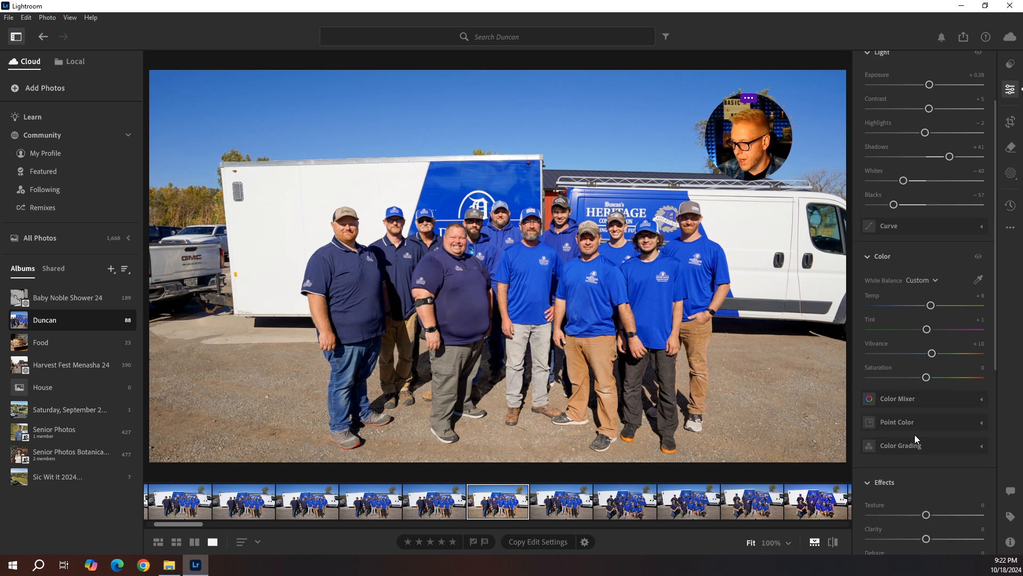
scroll(925, 463, "down", 2)
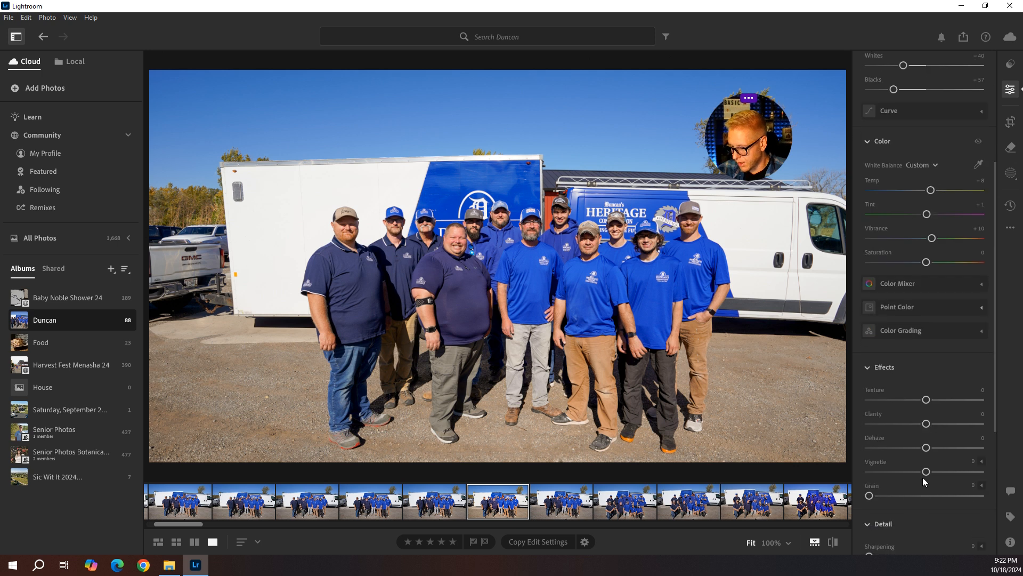
mouse_move(931, 449)
left_mouse_down()
mouse_move(943, 449)
mouse_move(923, 447)
left_mouse_up()
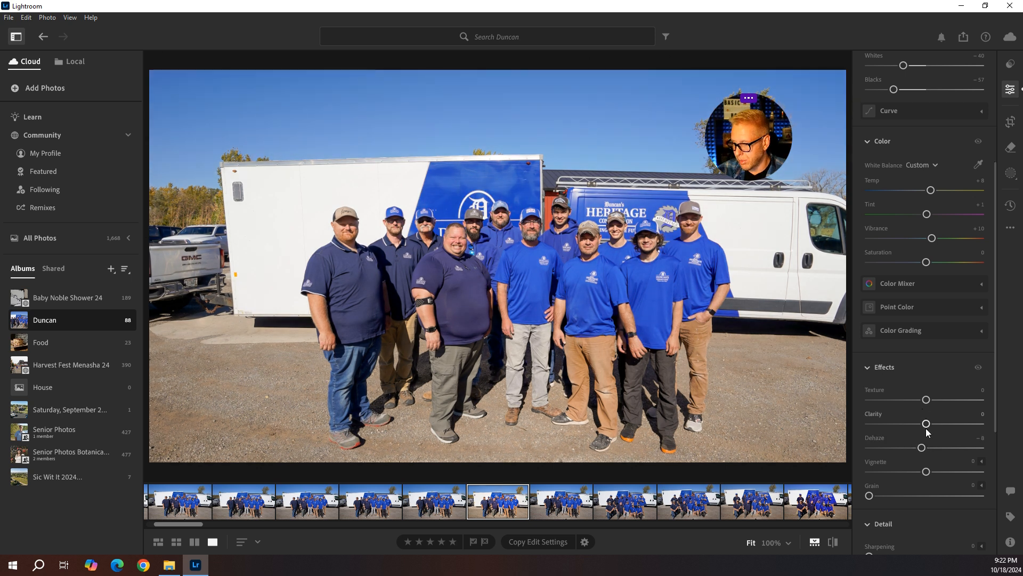
left_click_drag(922, 448, 929, 448)
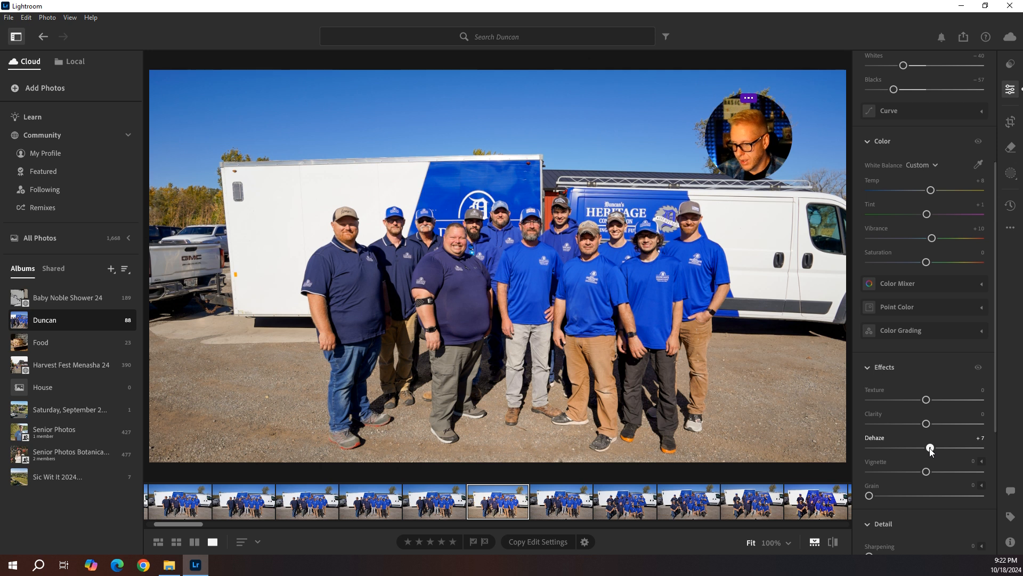
Step: Turn on chromatic aberration removal and lens corrections for the group photo
scroll(910, 460, "down", 6)
scroll(880, 417, "down", 2)
left_click(872, 468)
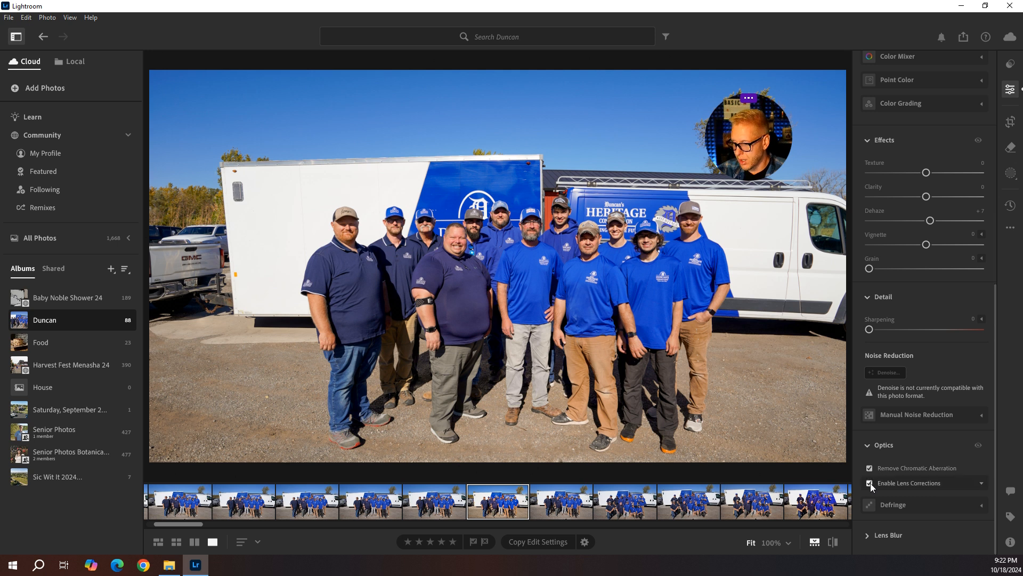
left_click(869, 483)
Step: Straighten the group photo's perspective with the Auto Upright correction in the crop geometry settings
scroll(939, 332, "up", 10)
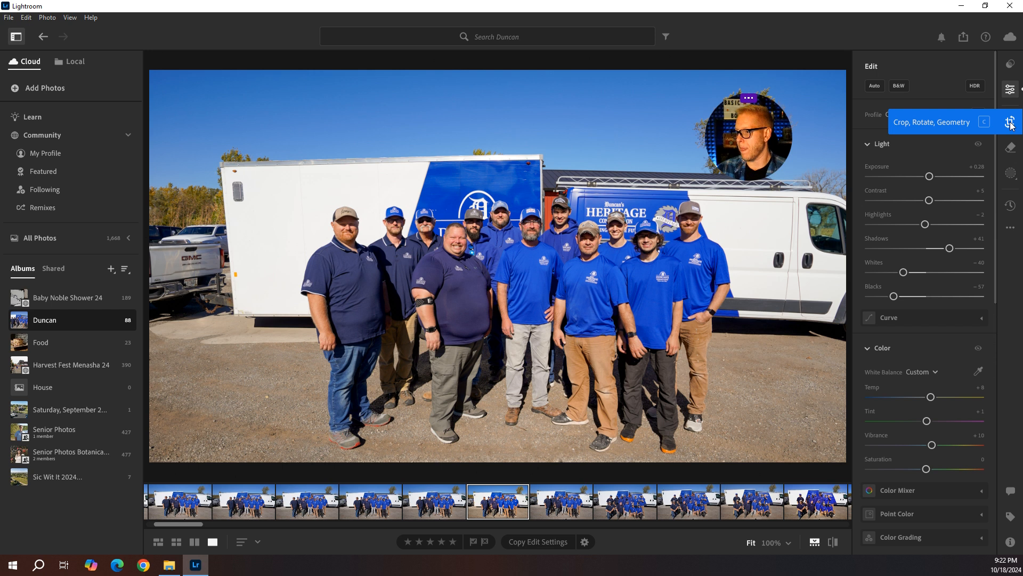
left_click(1011, 123)
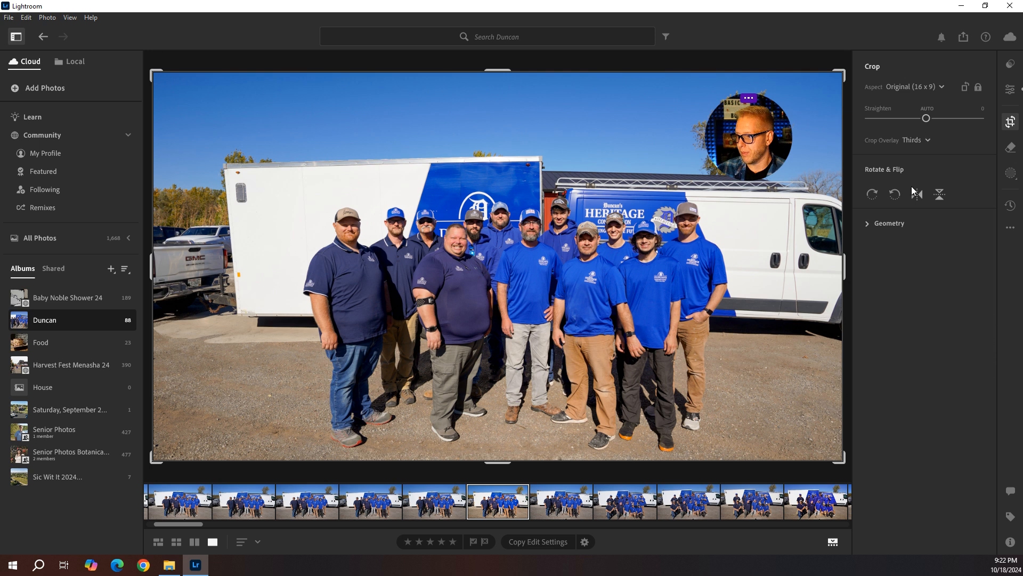
left_click(1005, 125)
left_click(1011, 126)
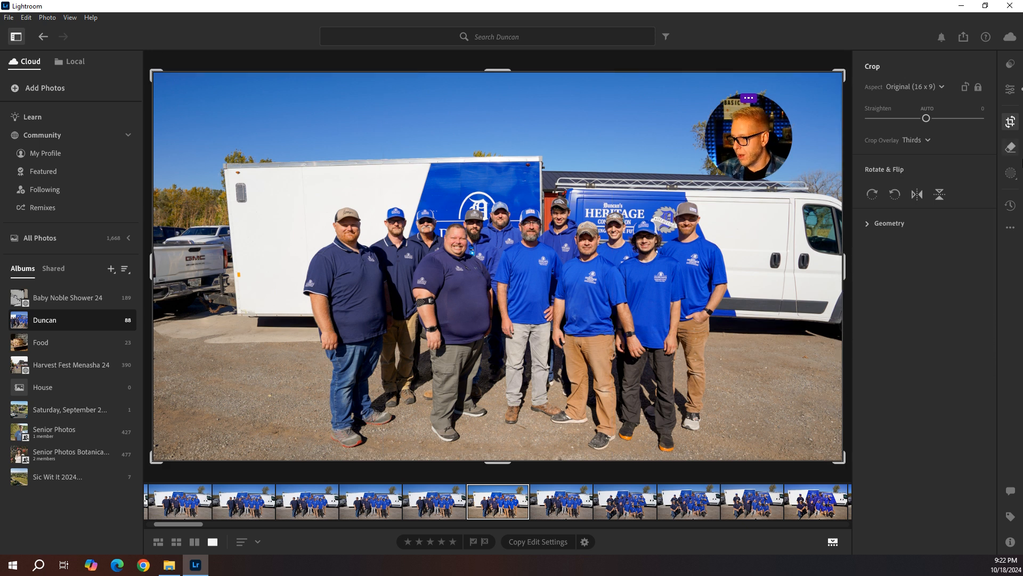
left_click(885, 223)
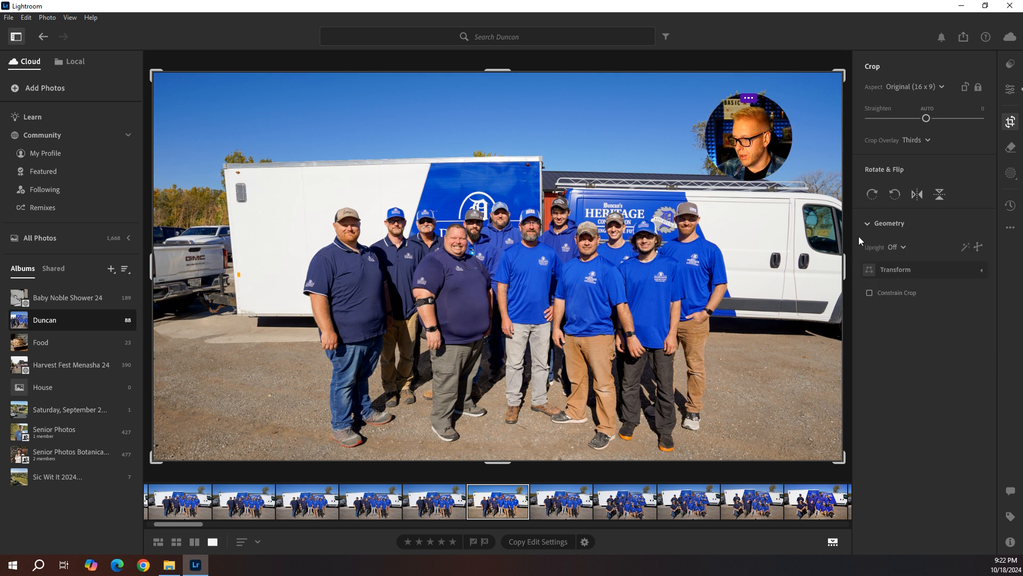
left_click(895, 248)
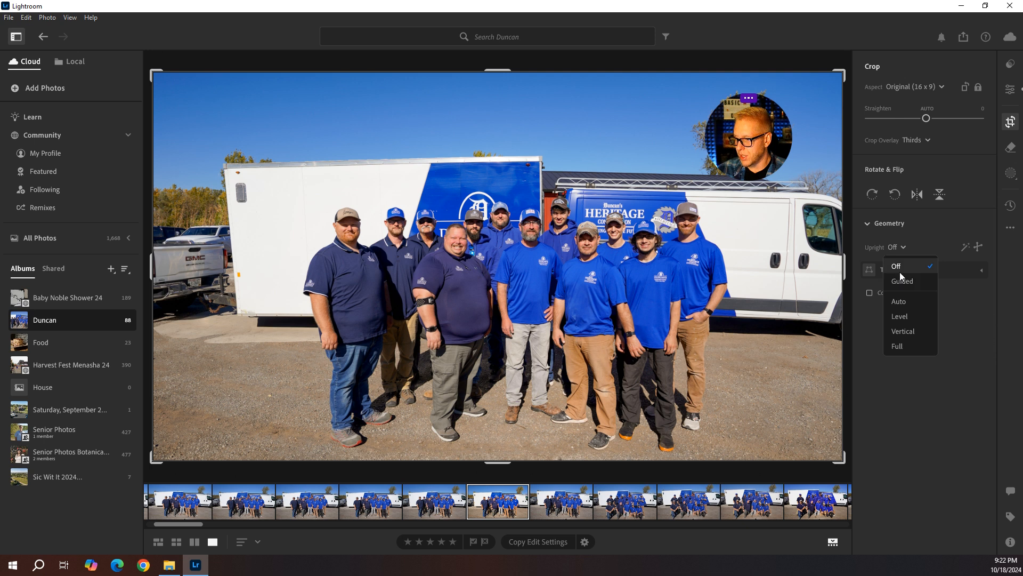
left_click(900, 299)
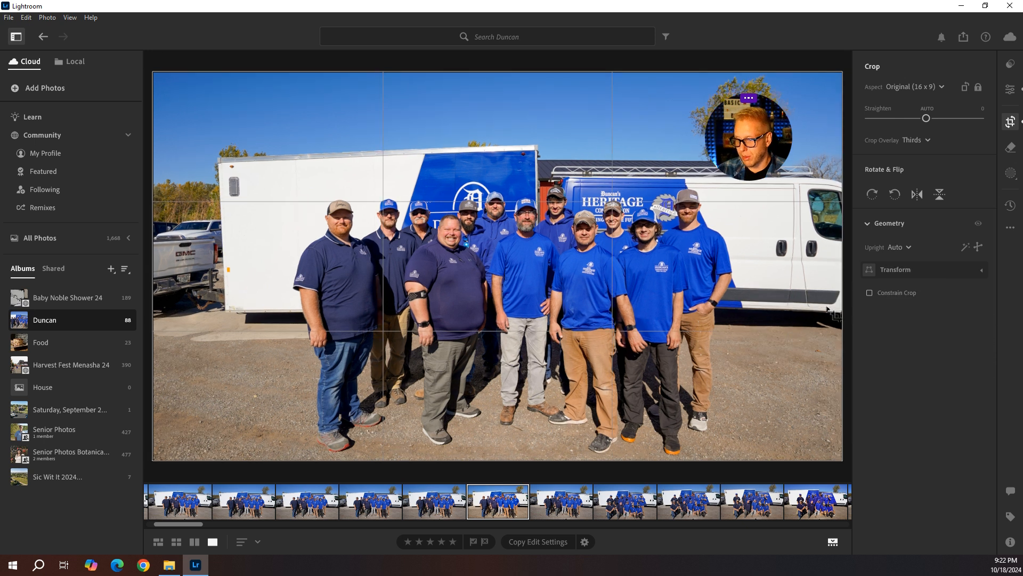
Step: Try the Guided, Level and Vertical Upright corrections on the group photo and return to Auto
left_click(896, 247)
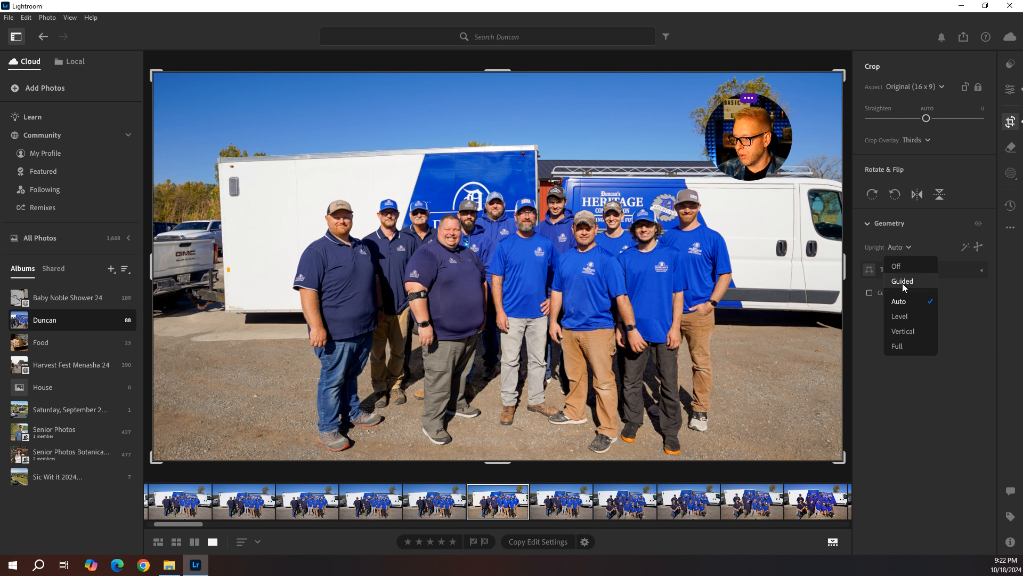
left_click(903, 282)
left_click(901, 247)
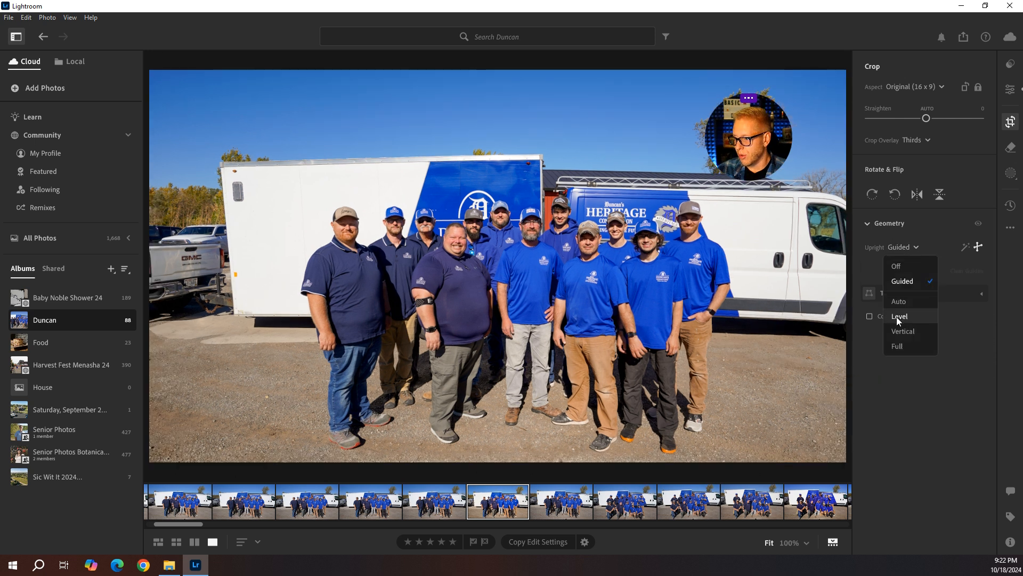
left_click(899, 318)
left_click(905, 247)
left_click(901, 331)
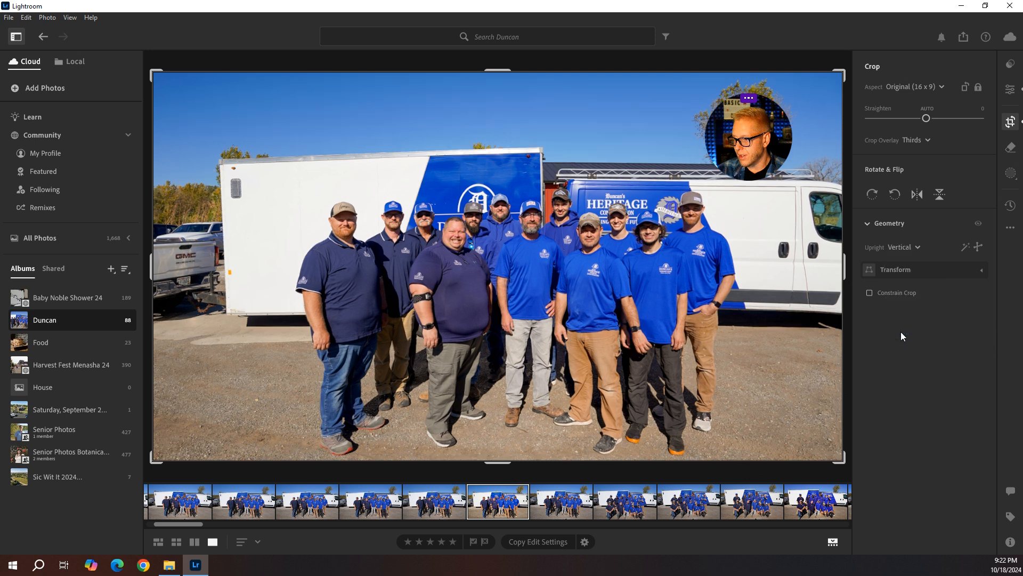
left_click(903, 248)
left_click(899, 302)
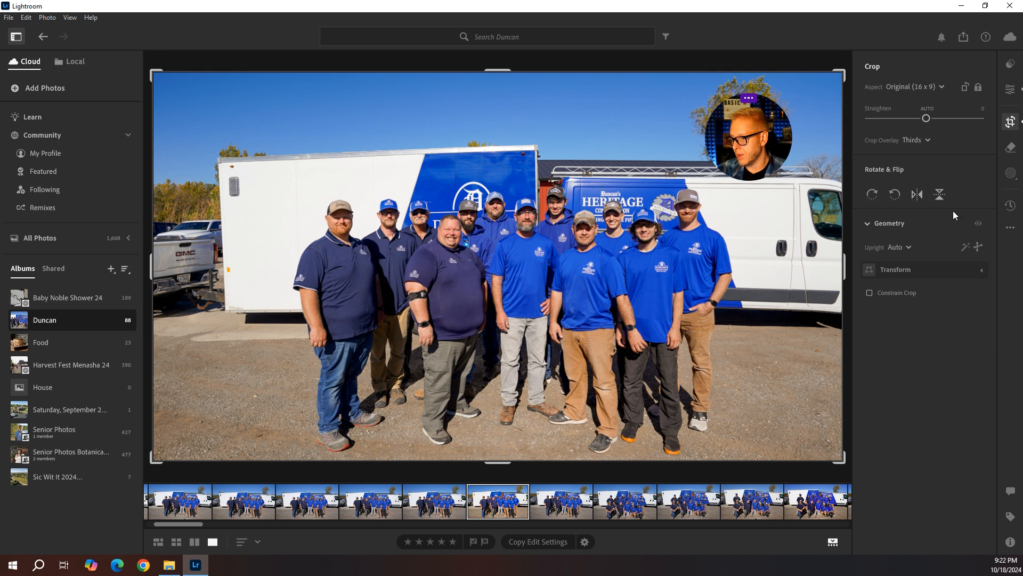
Step: Dismiss the Remove tool's tips and create a mask that selects the sky in the group photo
left_click(1014, 148)
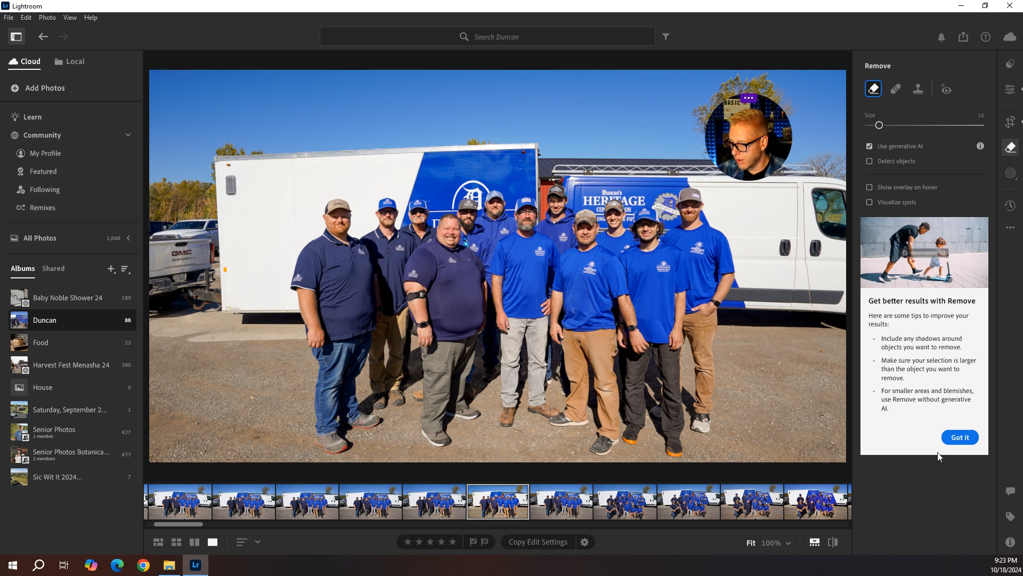
left_click(960, 437)
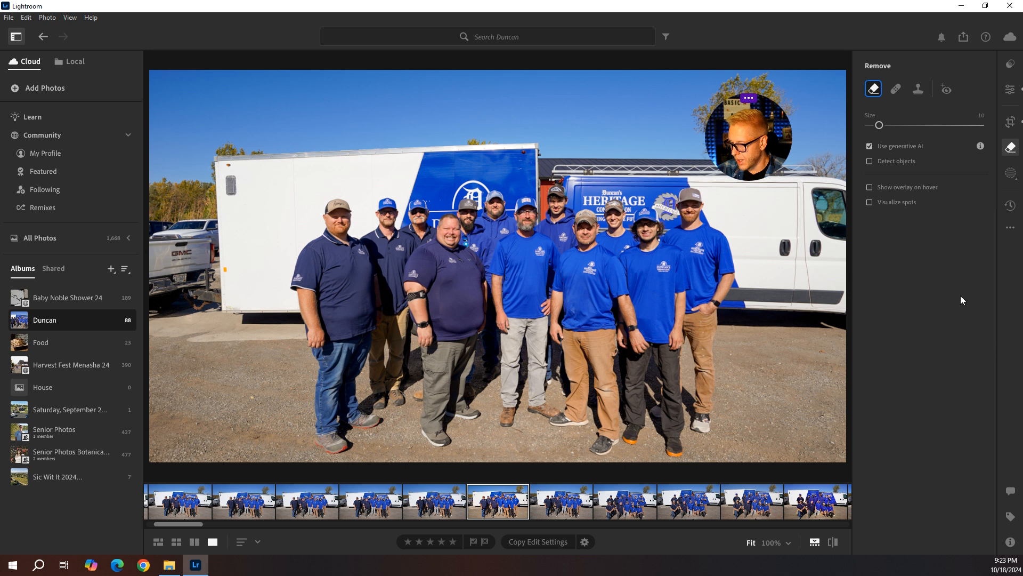
left_click(1012, 174)
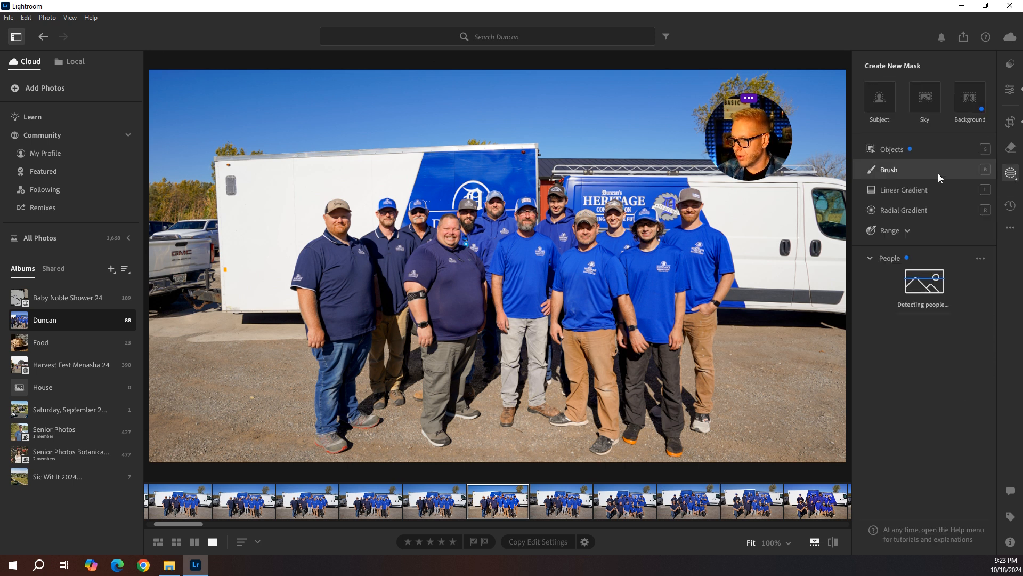
left_click(925, 99)
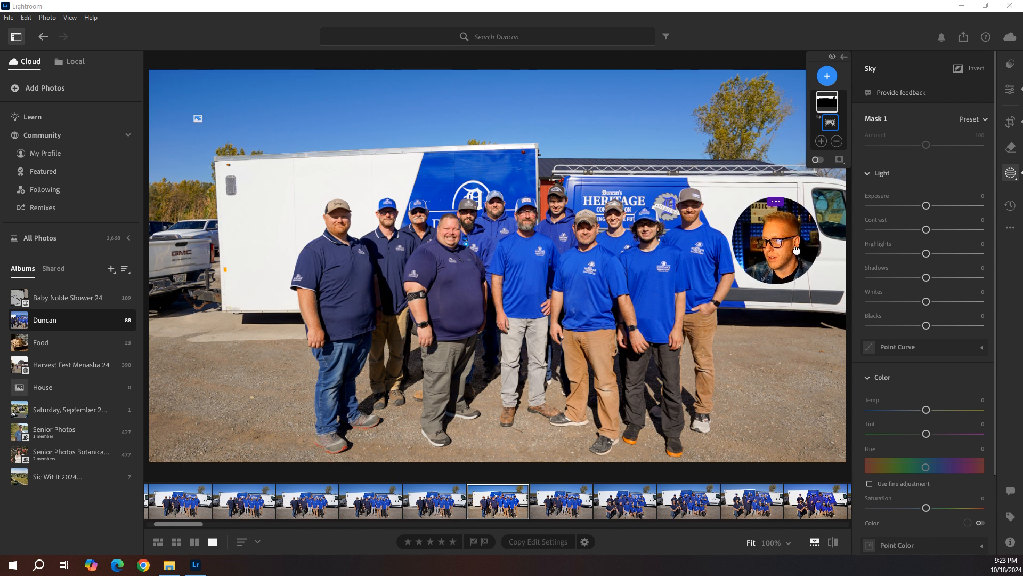
Step: Expand and collapse the list of masks, and check the sky mask's visibility and overlay
left_click(845, 56)
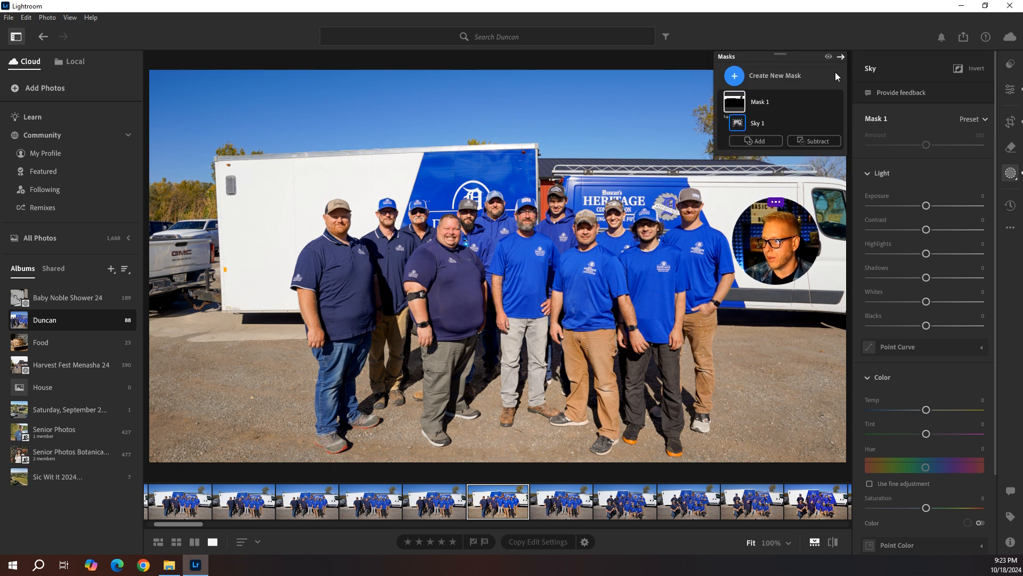
left_click(841, 57)
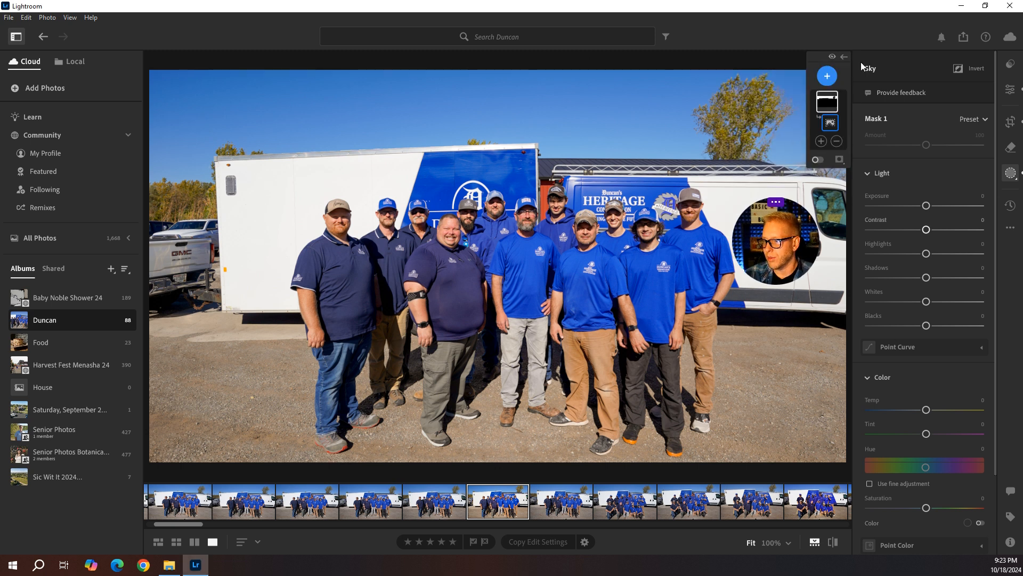
left_click(832, 56)
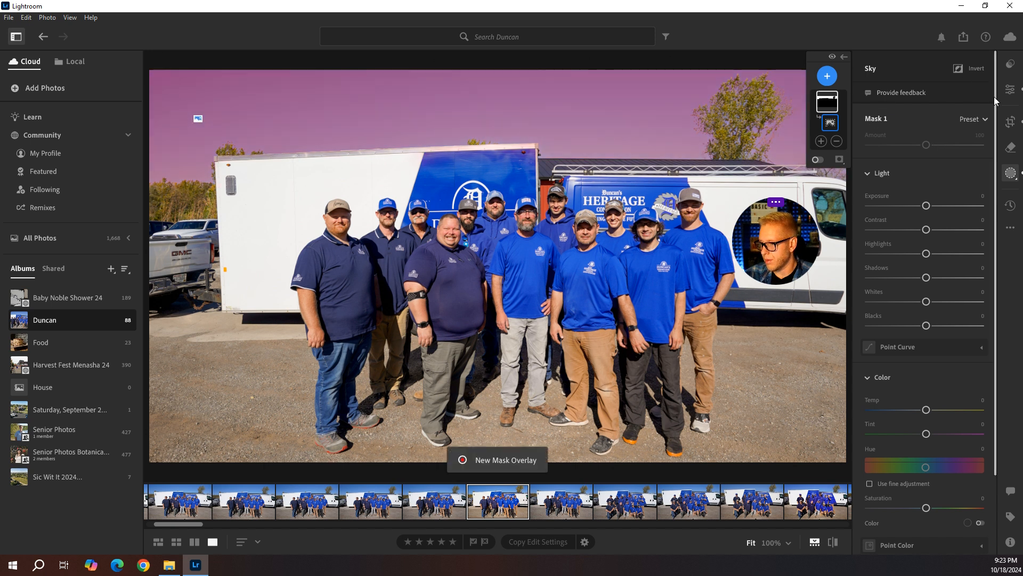
Step: Look over the Remove tool's settings and the photo's saved versions
left_click(1010, 147)
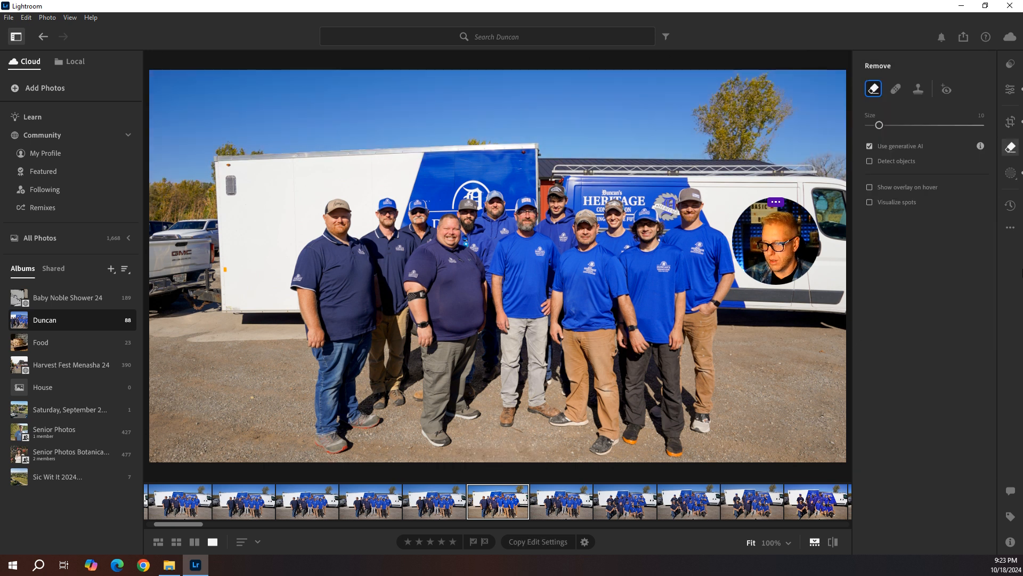
left_click(1014, 207)
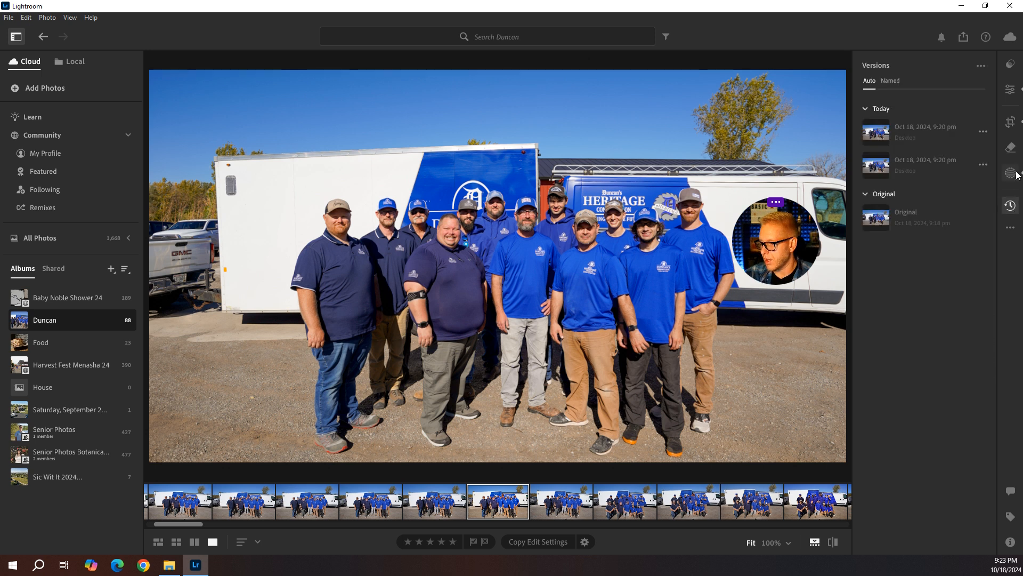
left_click(1012, 91)
Step: Preview the Premium Auto+: Retro presets, such as AR03, on the group photo
left_click(1011, 64)
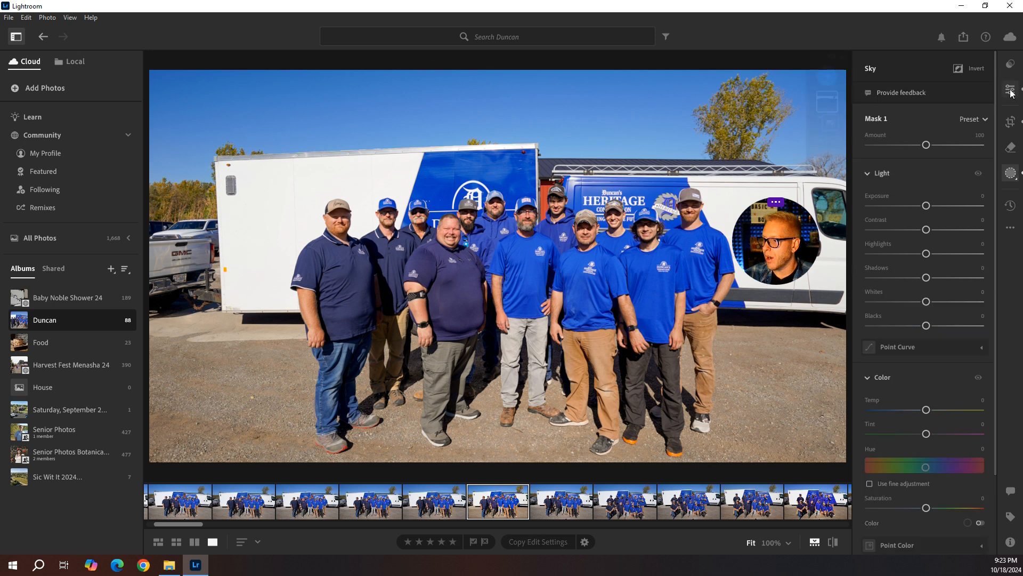
left_click(1011, 65)
left_click(1011, 64)
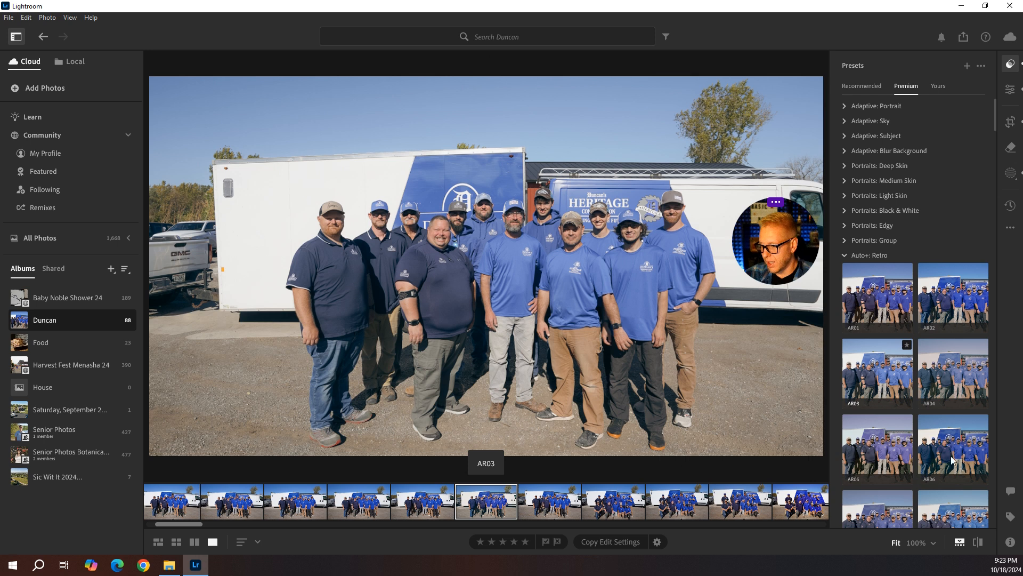
scroll(954, 458, "down", 2)
scroll(856, 479, "down", 2)
scroll(847, 373, "up", 4)
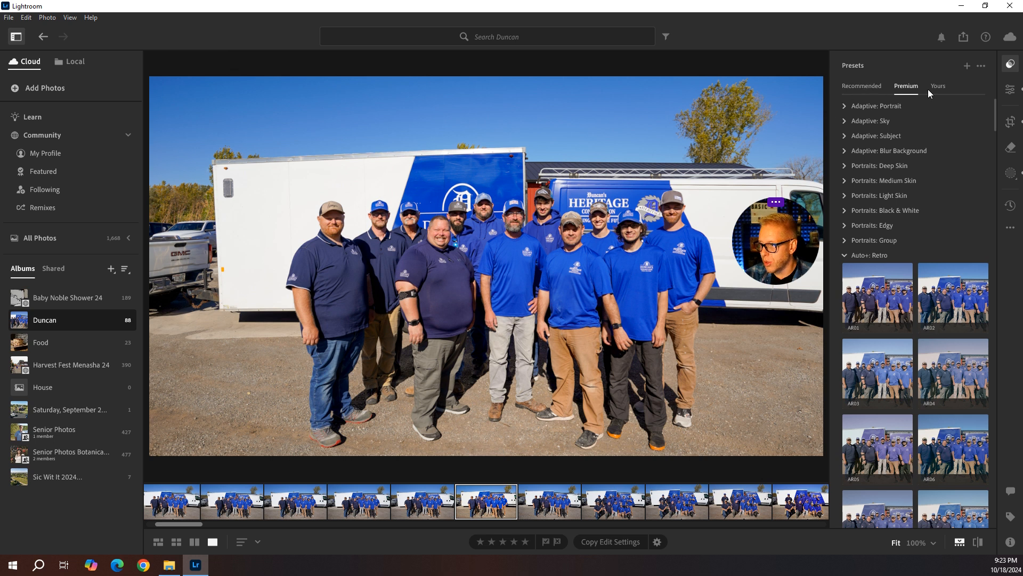
Step: Preview the Subtle group of recommended presets on the group photo
left_click(844, 86)
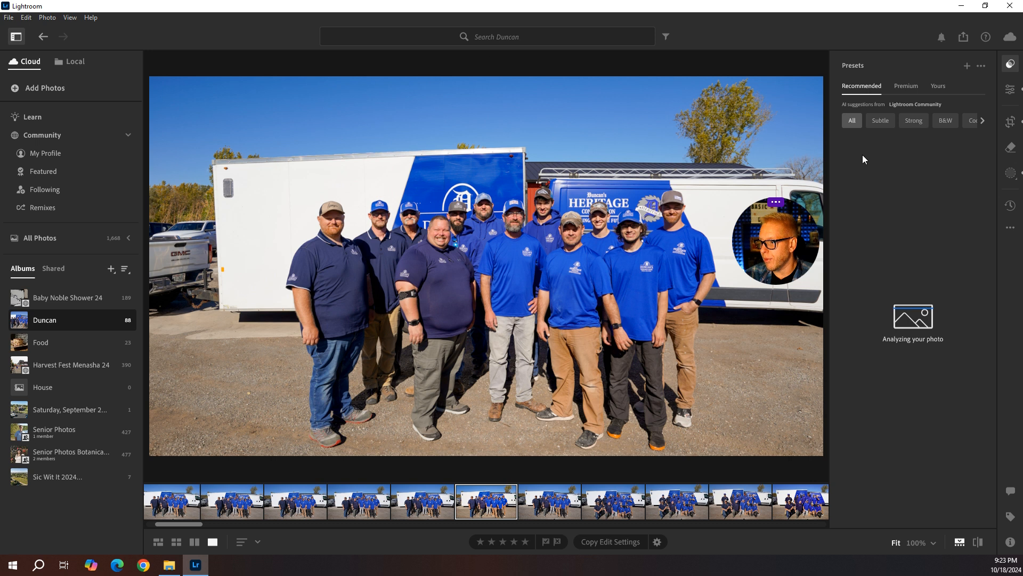
left_click(881, 121)
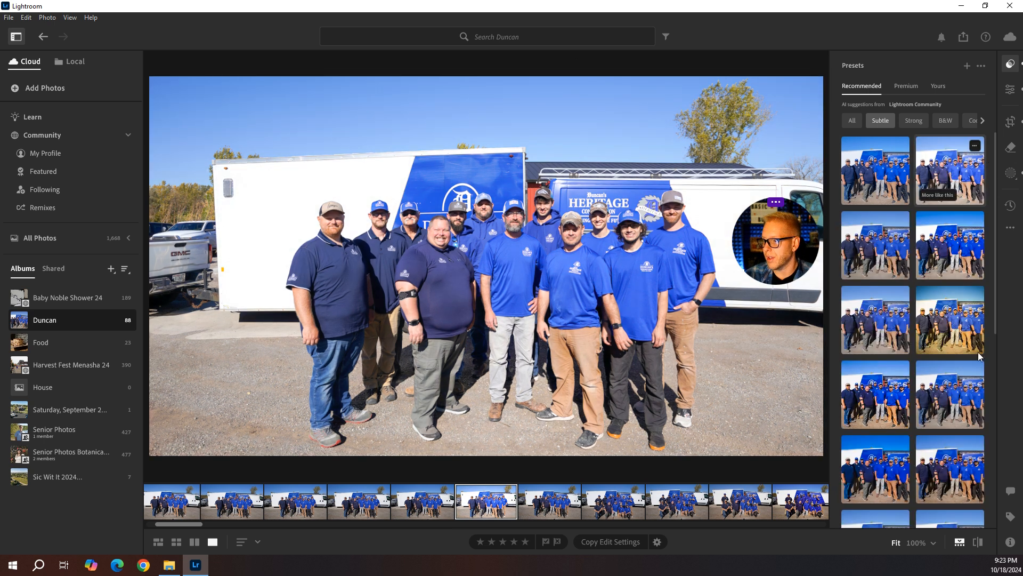
scroll(938, 345, "down", 1)
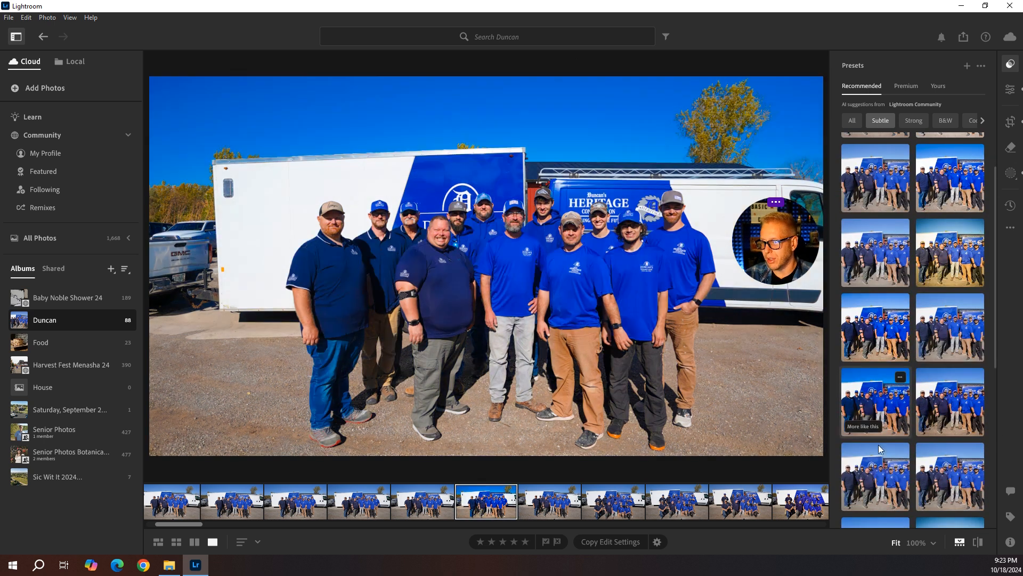
scroll(932, 240, "up", 1)
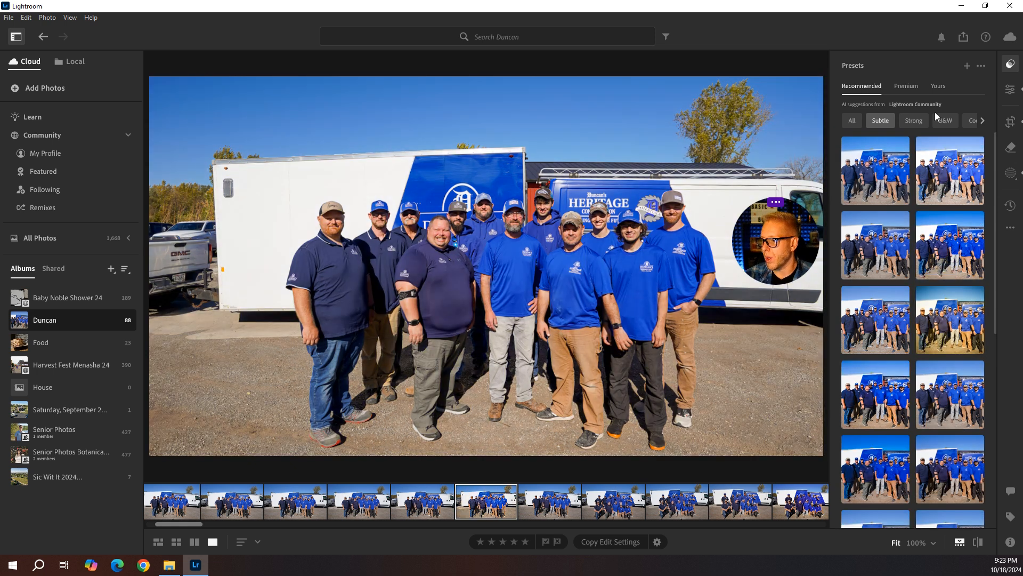
Step: Preview the Premium Adaptive: Sky presets, such as Neon Tropics, on the group photo and collapse the group
left_click(921, 88)
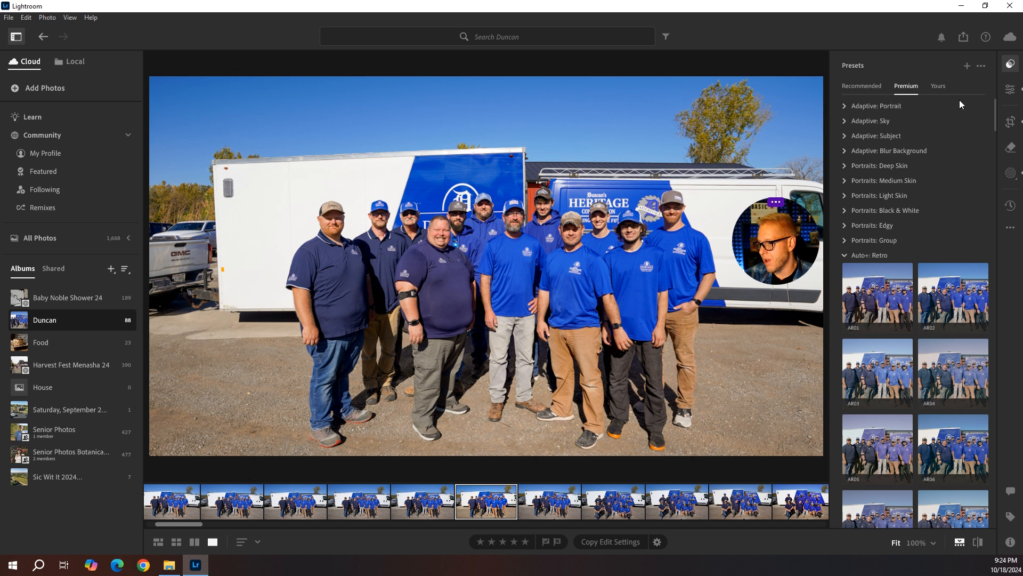
left_click(898, 122)
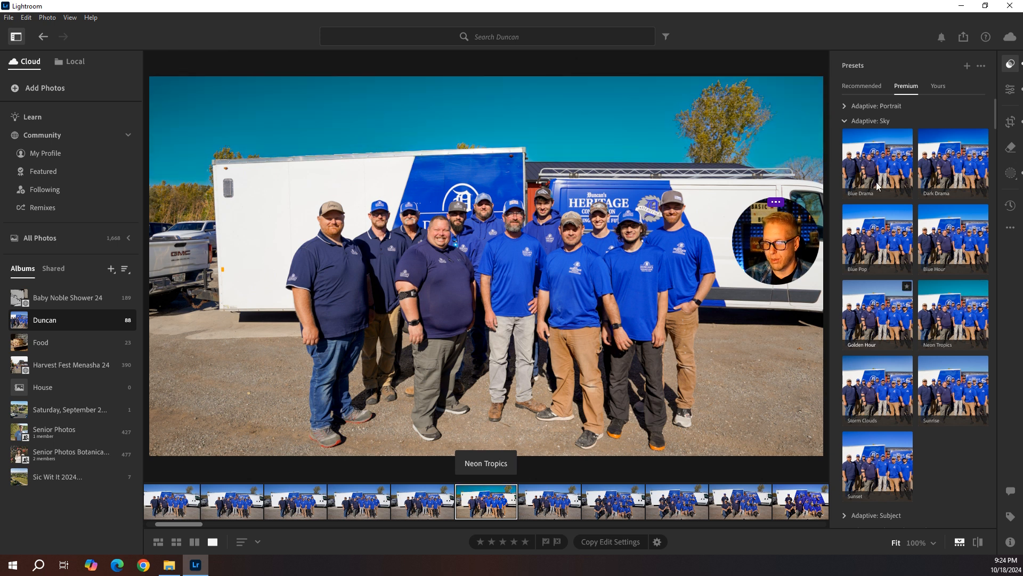
left_click(846, 119)
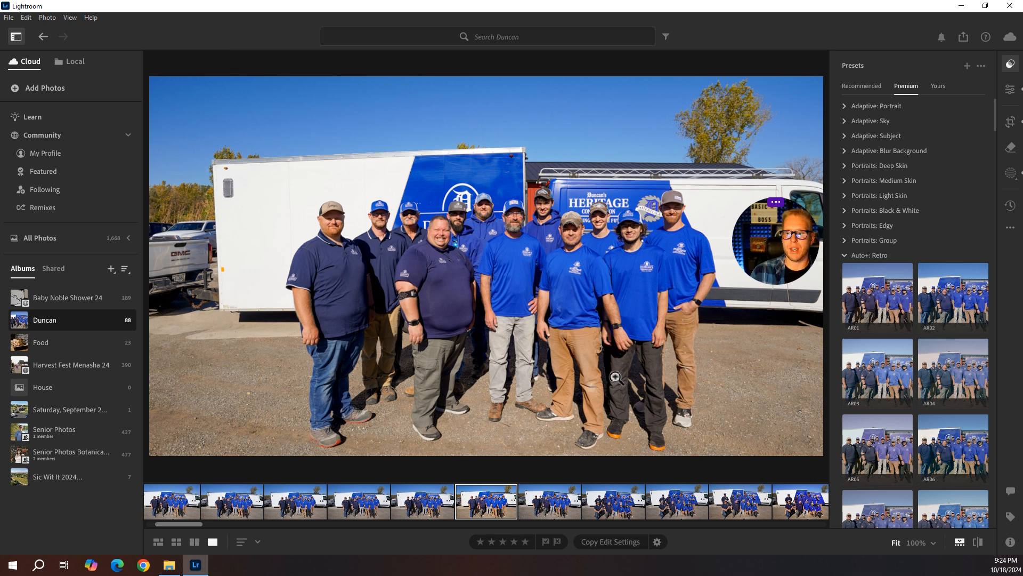
Step: Copy all edit settings from the edited group photo, including Auto Settings, Crop & Geometry, Remove and Masking
right_click(491, 501)
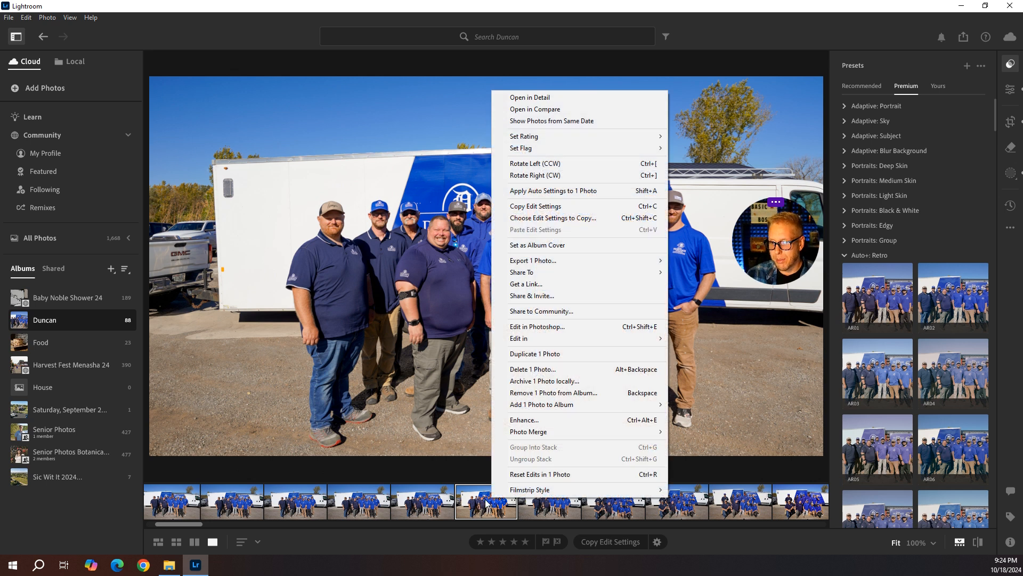
left_click(501, 514)
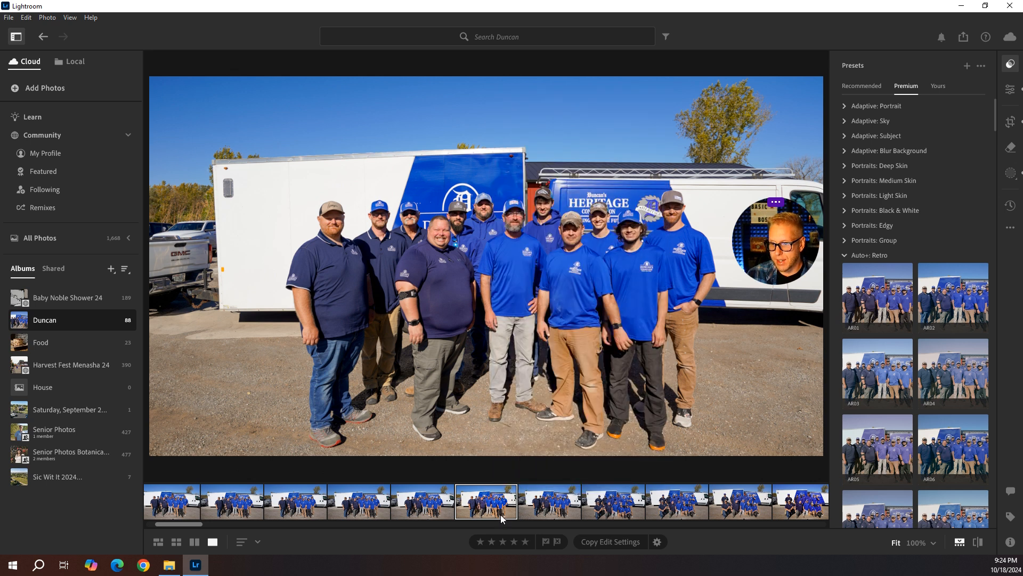
left_click(619, 541)
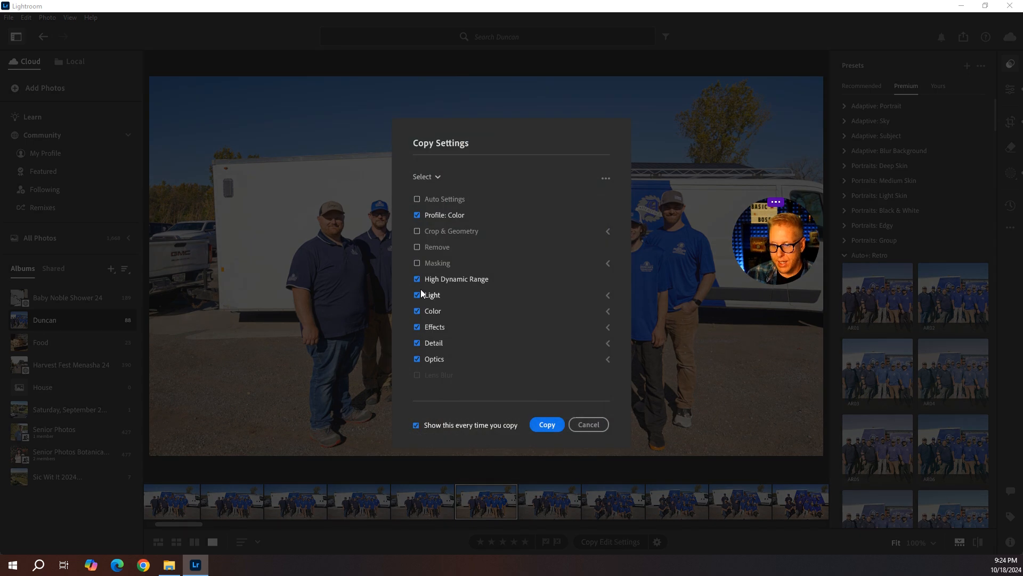
left_click(417, 199)
left_click(417, 230)
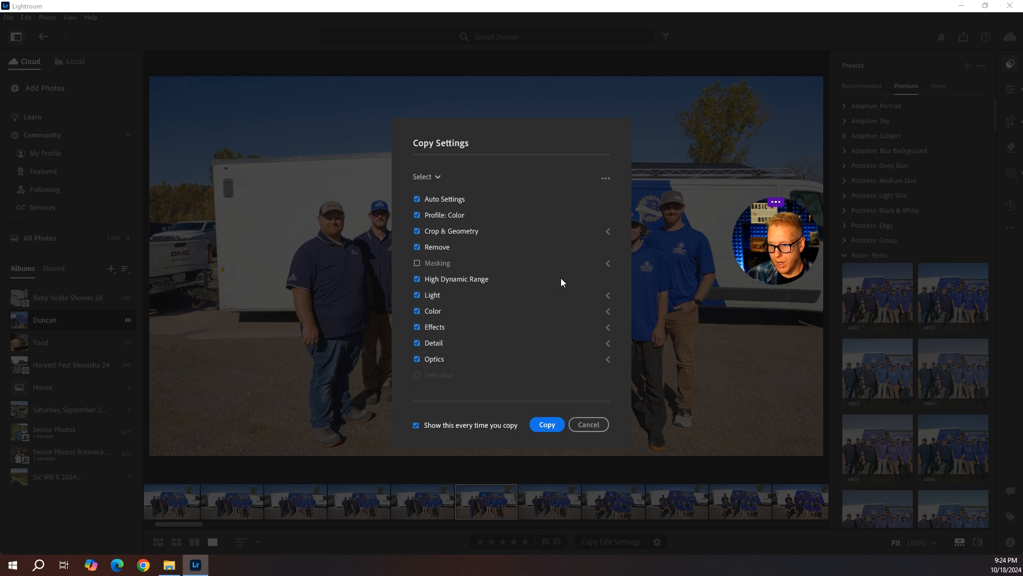
left_click(436, 176)
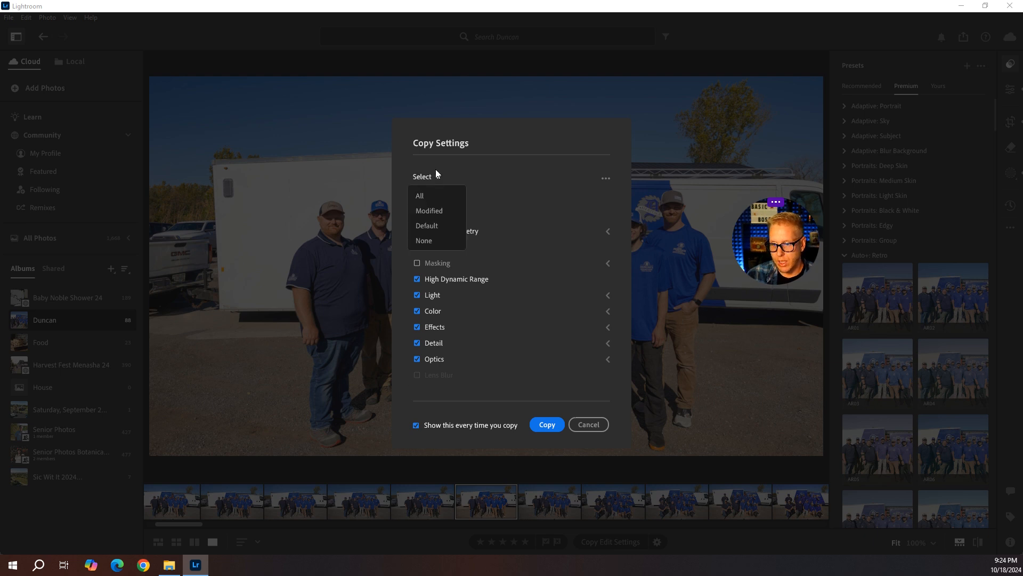
left_click(424, 196)
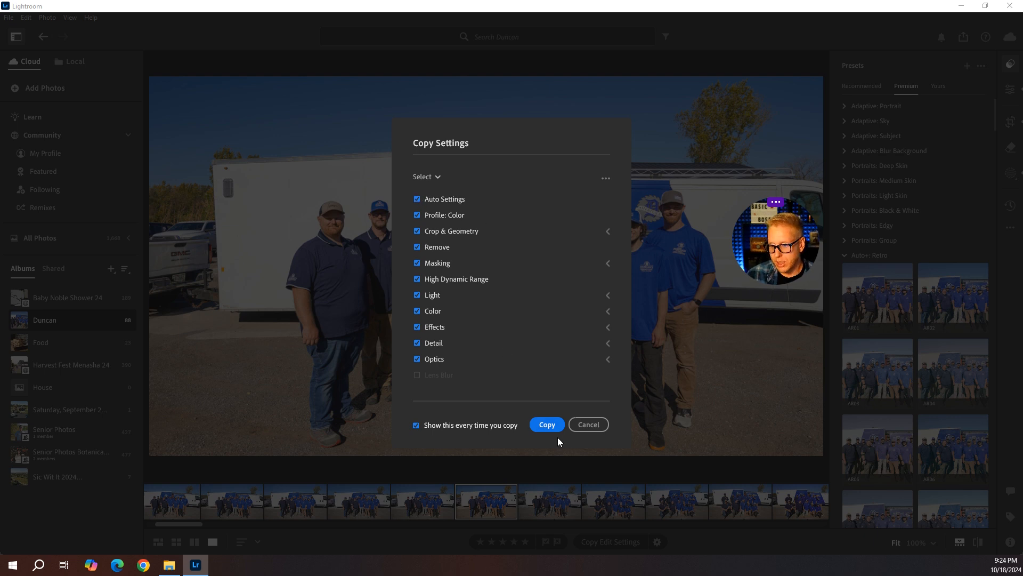
left_click(542, 424)
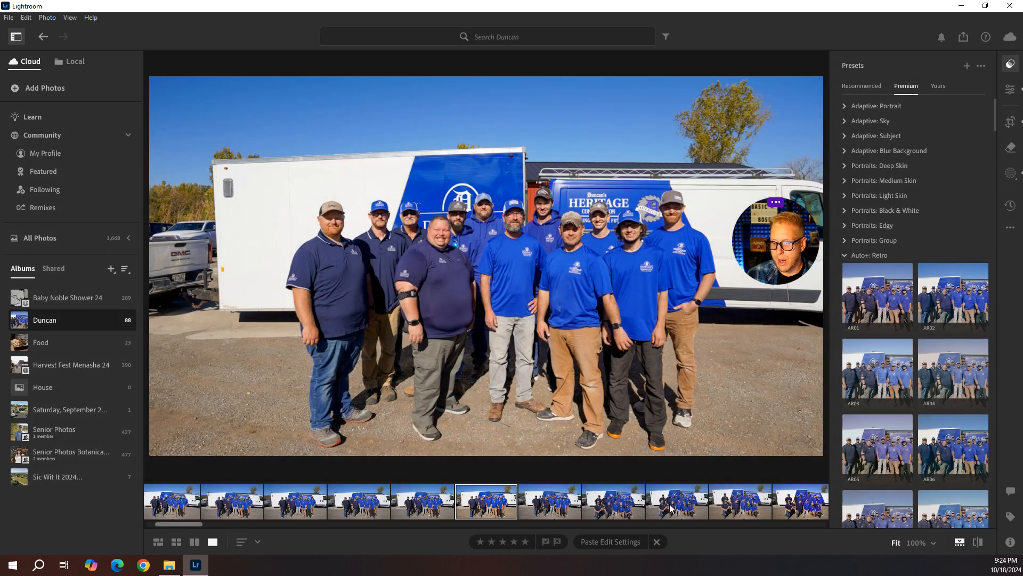
Step: Try to paste the copied settings with masks onto the first six photos of the album, and cancel the paste
left_click(433, 499)
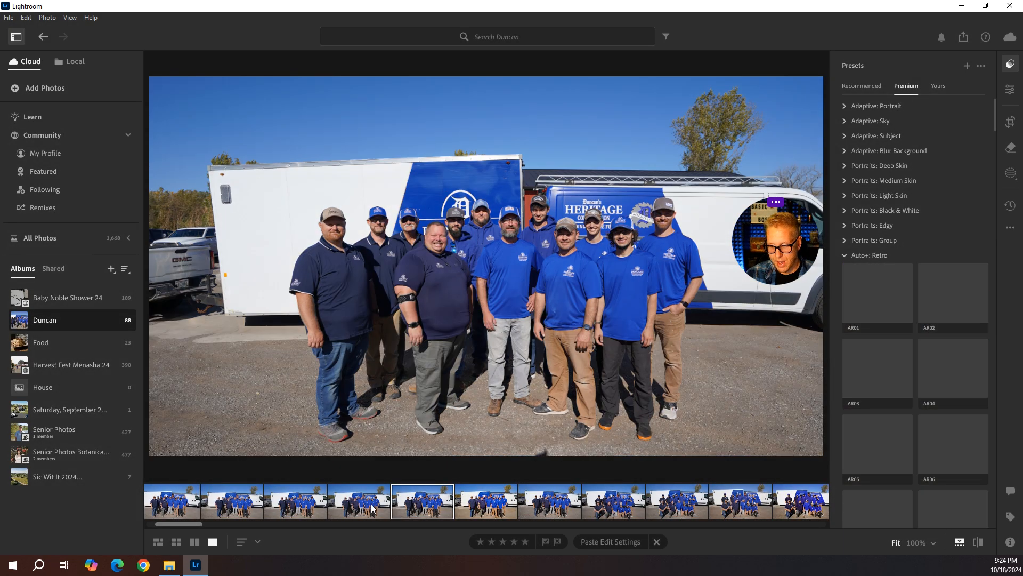
left_click_drag(181, 524, 159, 521)
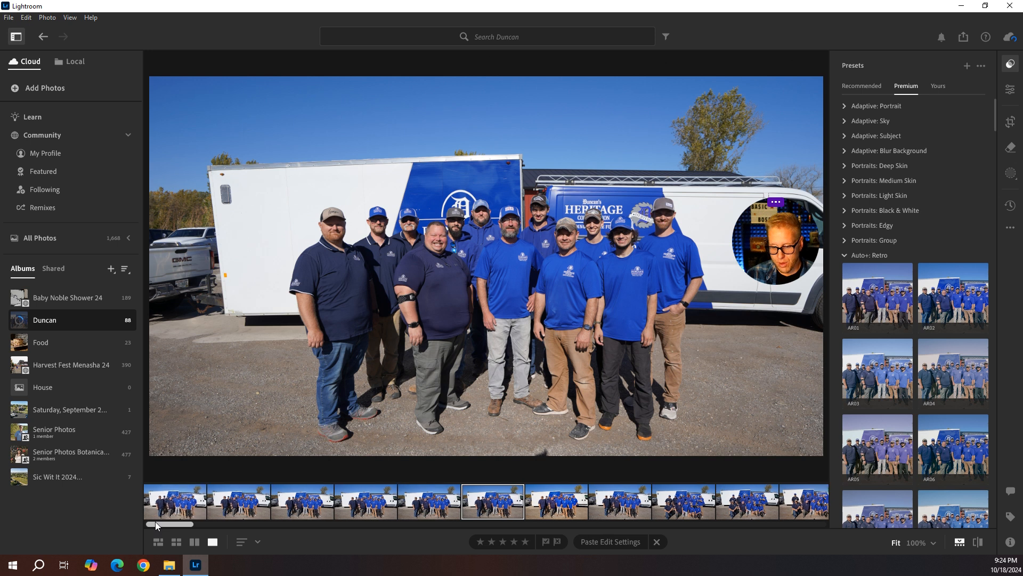
left_click(191, 501, "shift")
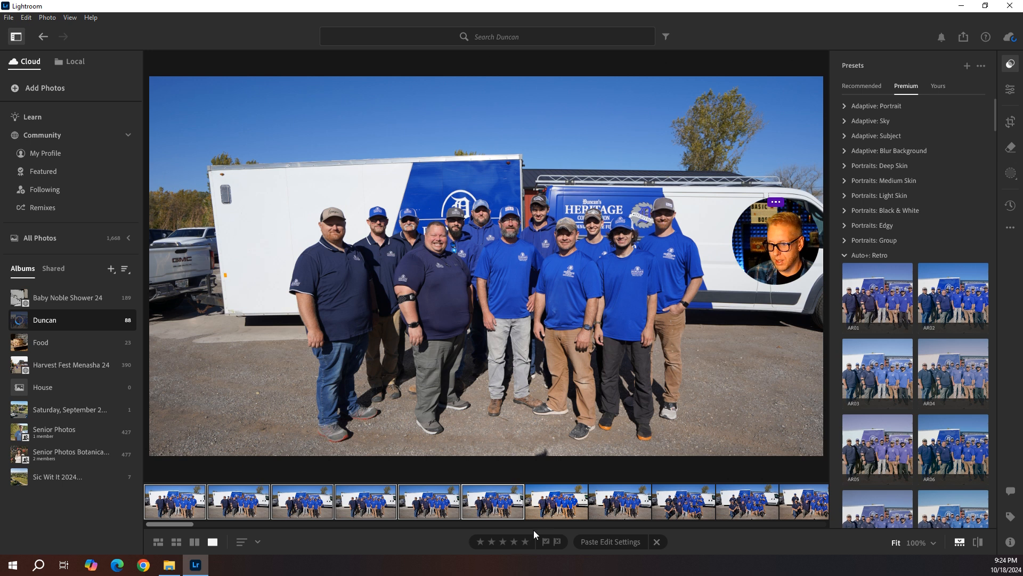
left_click(611, 542)
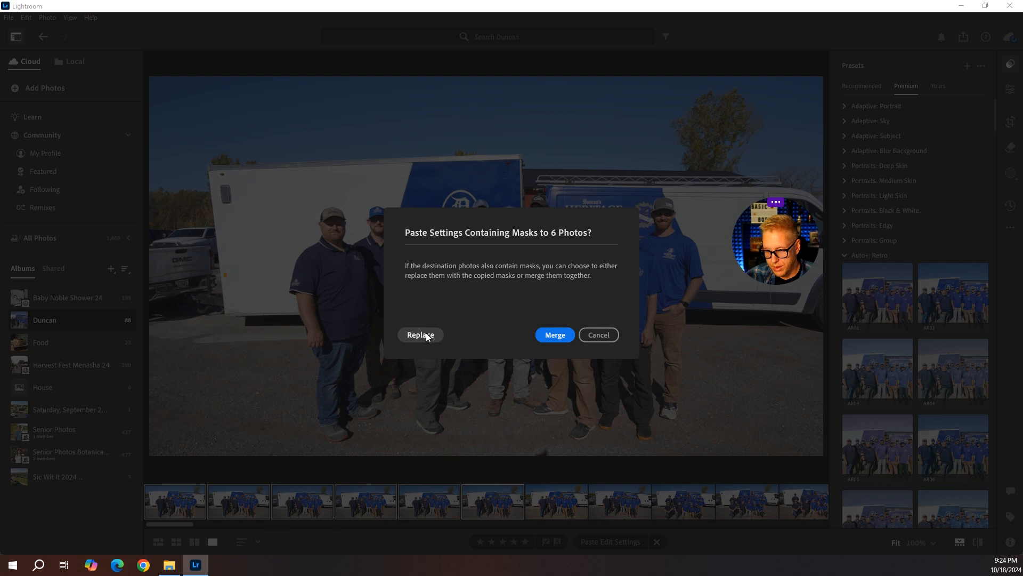
left_click(607, 331)
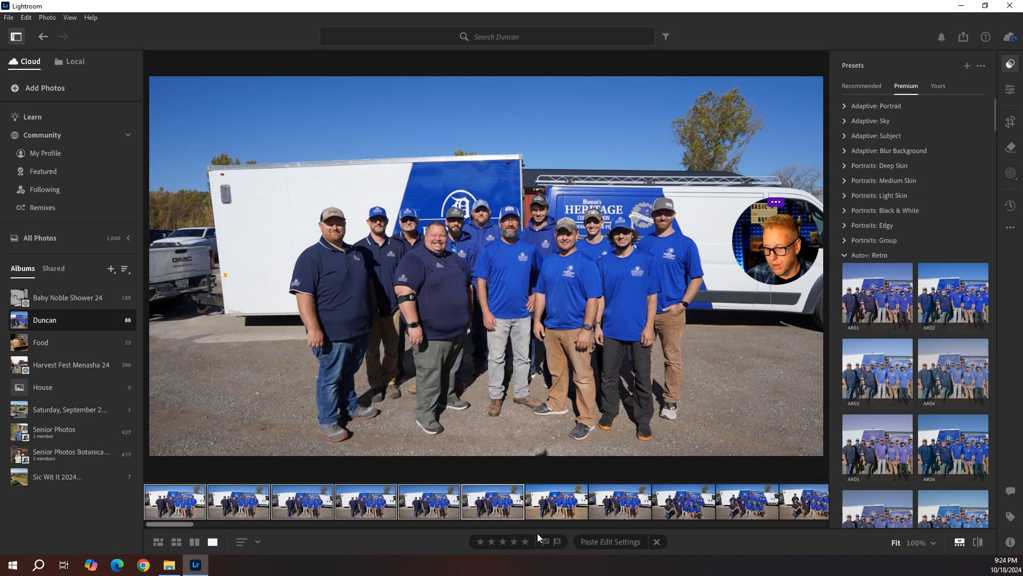
Step: Discard the copied settings and copy the edited photo's default settings plus Crop & Geometry, without Remove and Masking
left_click(569, 506)
left_click(656, 542)
left_click(614, 541)
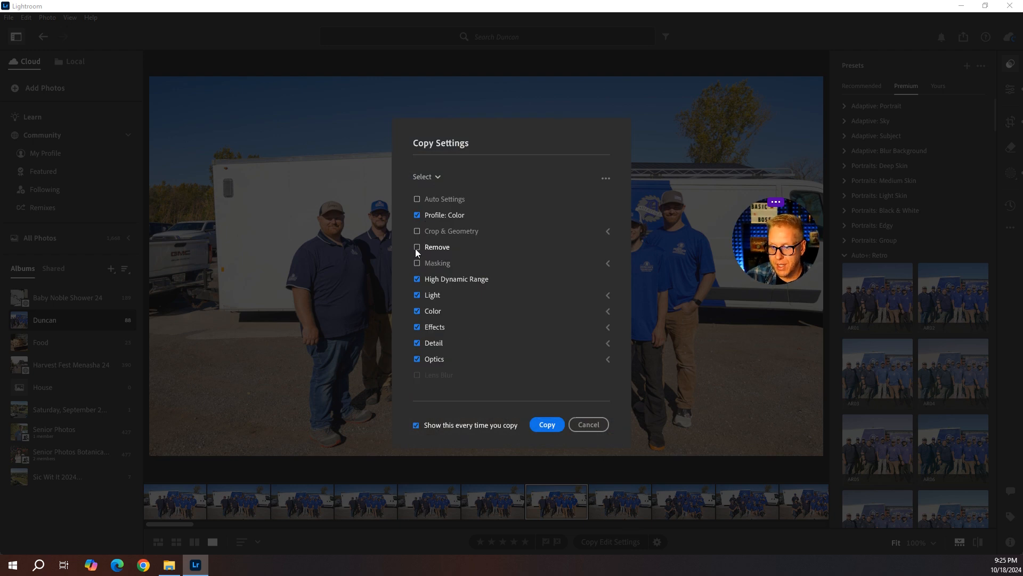
left_click(416, 230)
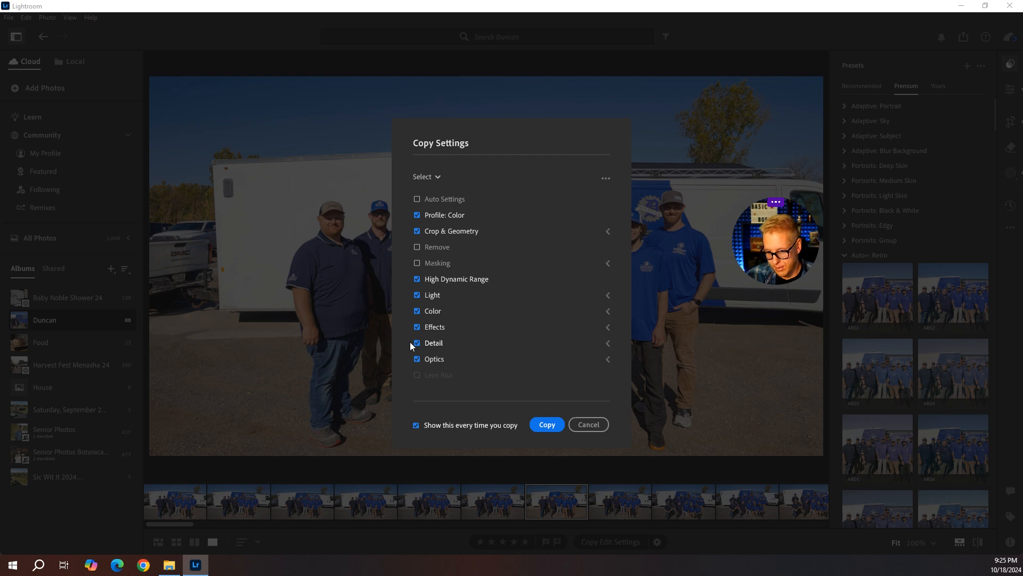
left_click(550, 426)
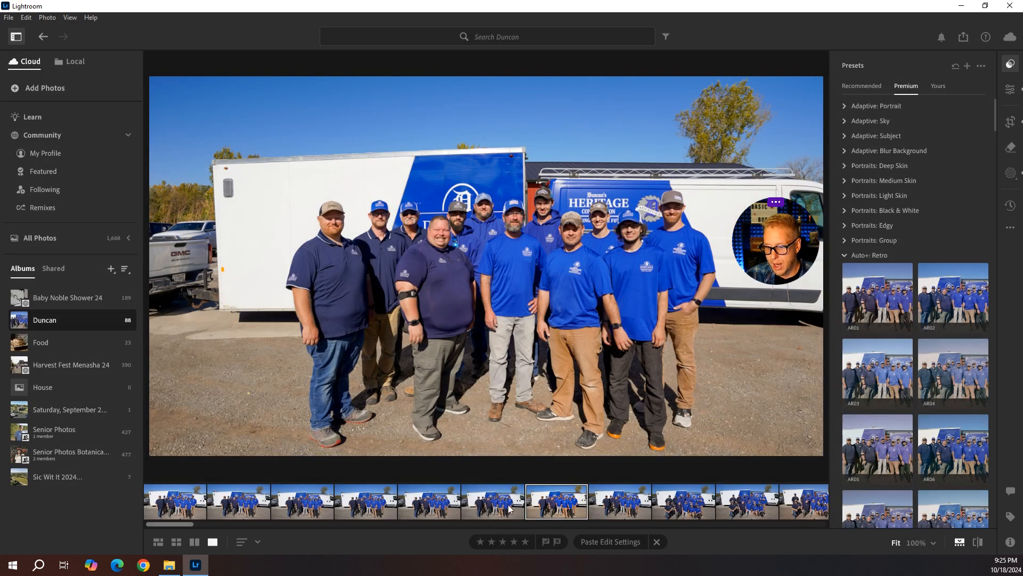
Step: Paste the copied edit settings onto the six photos preceding the edited group photo
left_click(500, 516)
left_click(178, 510, "shift")
left_click(618, 542)
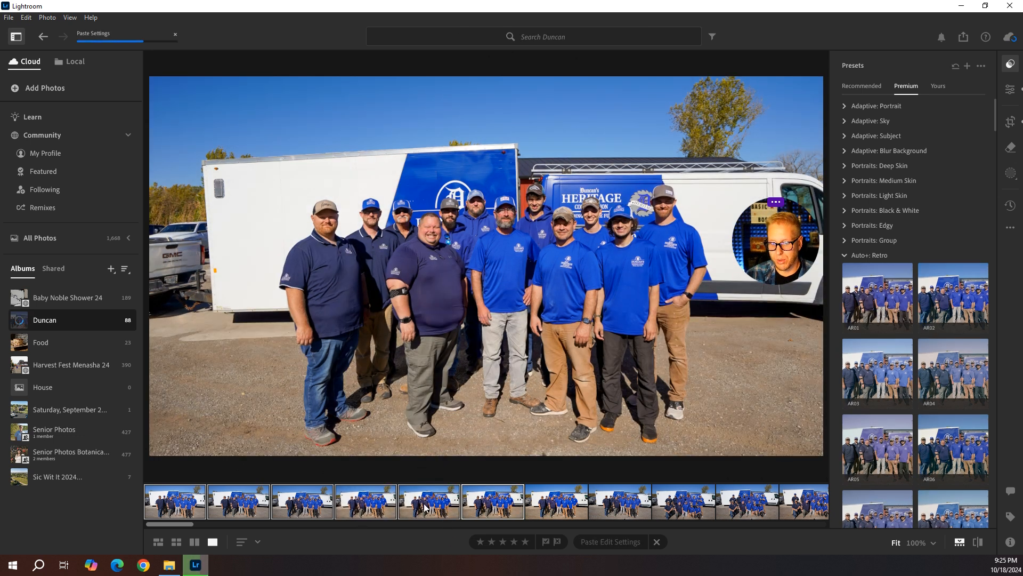
Step: Check the pasted photos and paste the copied edit settings onto the next unedited standing group photo
left_click(251, 509)
left_click(169, 510)
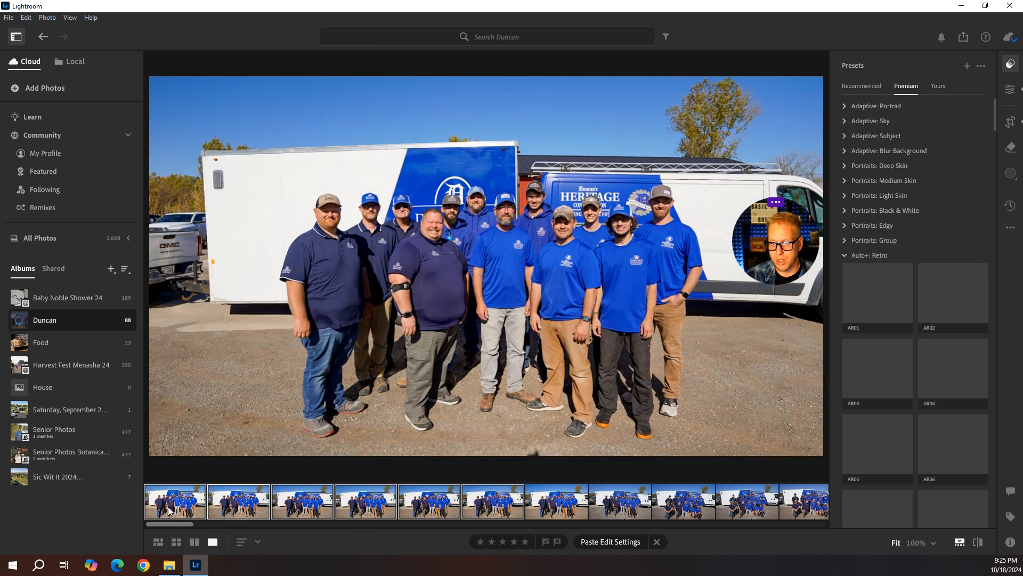
left_click_drag(191, 530, 230, 534)
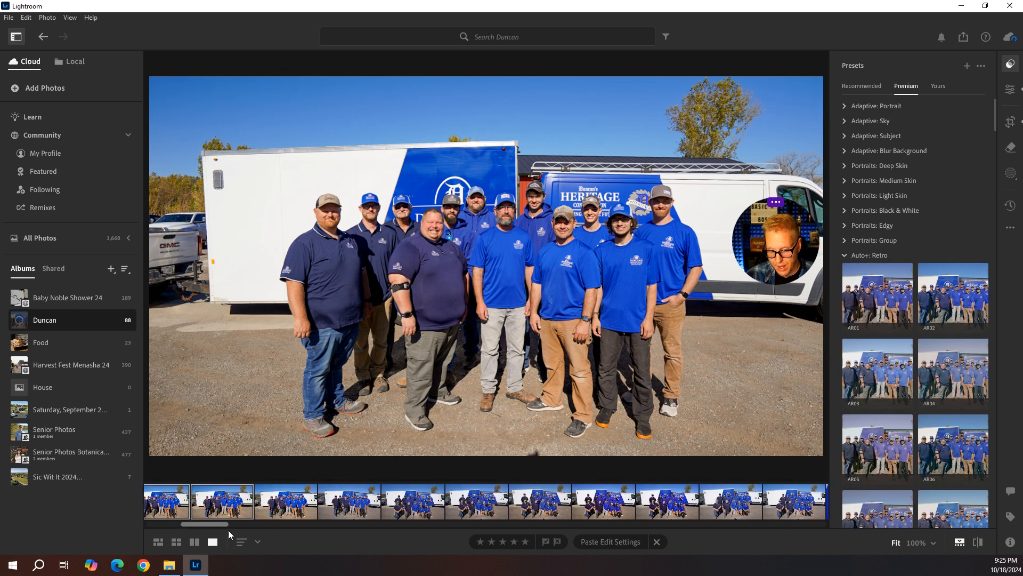
left_click(291, 509)
mouse_move(220, 526)
left_mouse_down()
mouse_move(251, 528)
mouse_move(214, 523)
left_mouse_up()
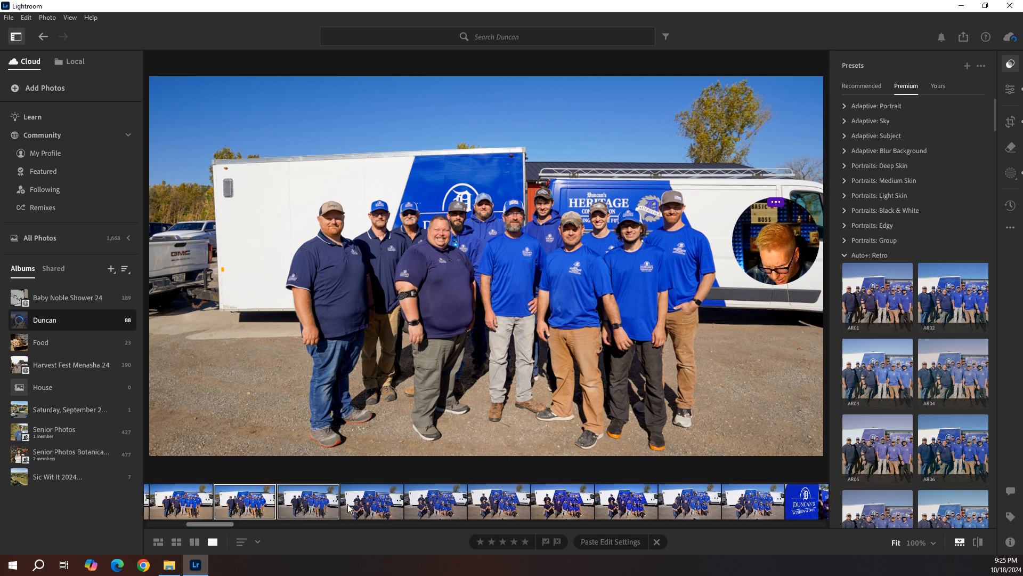
right_click(293, 509)
left_click(286, 513)
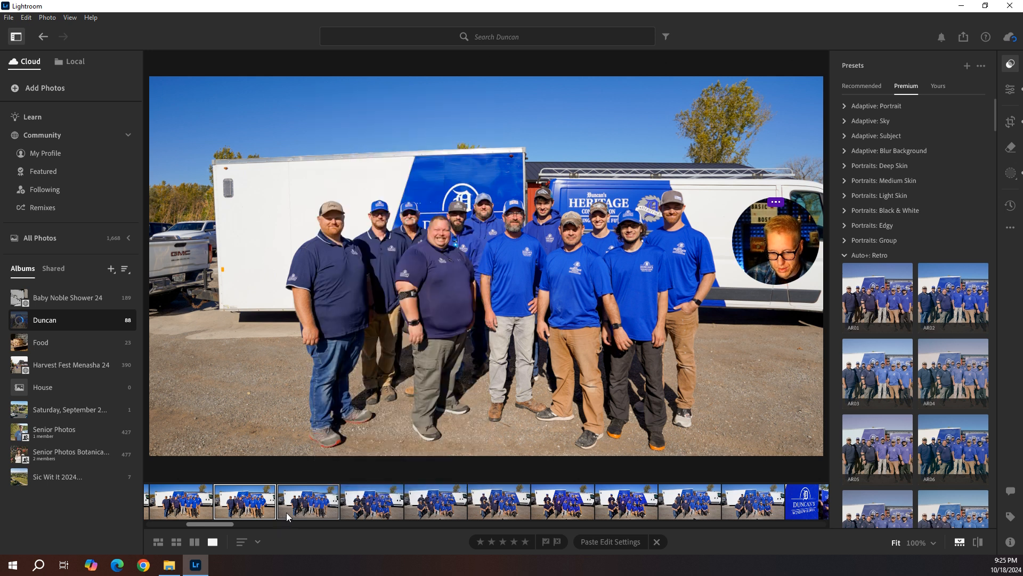
right_click(301, 509)
left_click(304, 515)
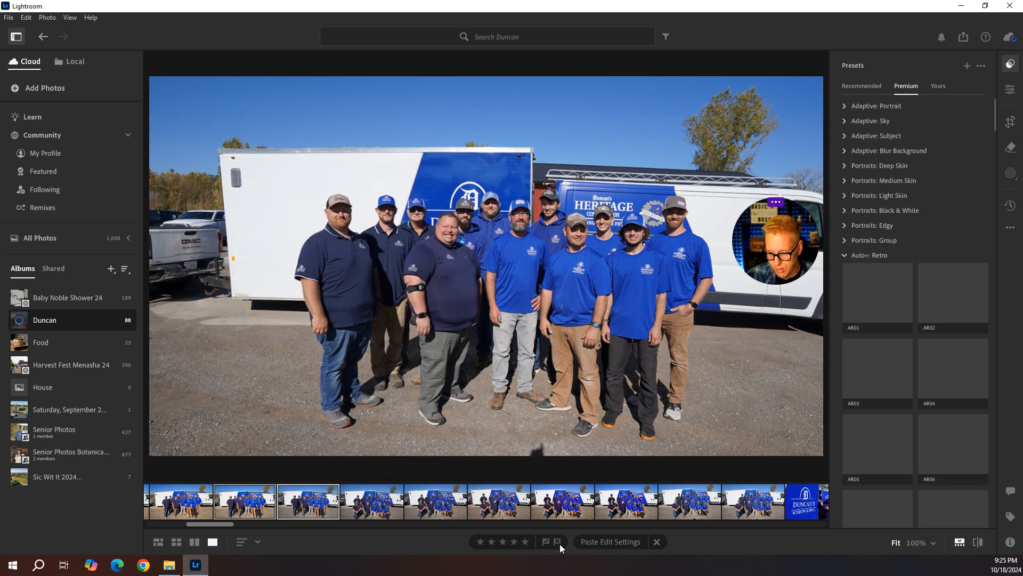
left_click(611, 542)
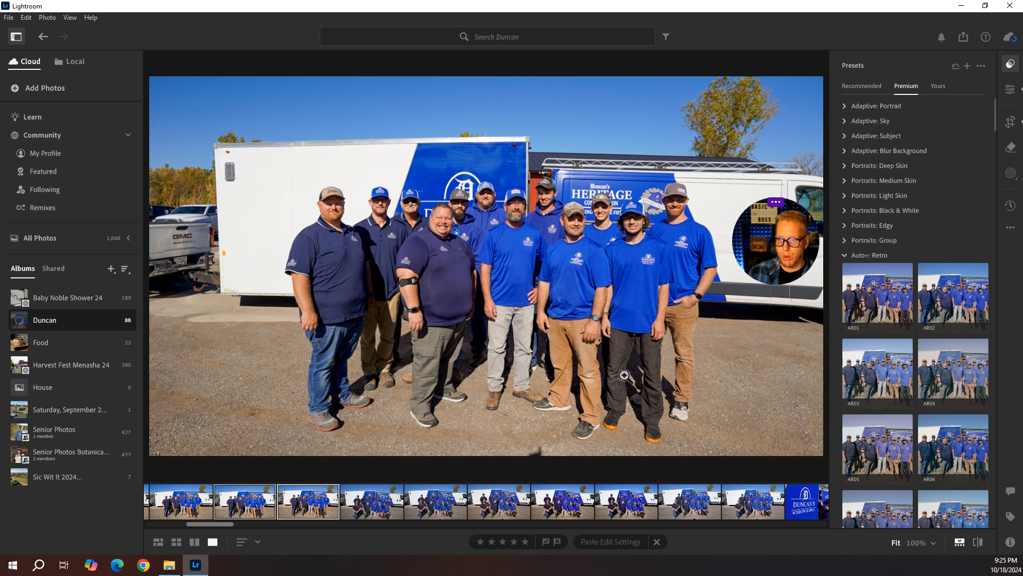
Step: Open the first crouching group photo for editing and apply the Auto adjustments
left_click(381, 508)
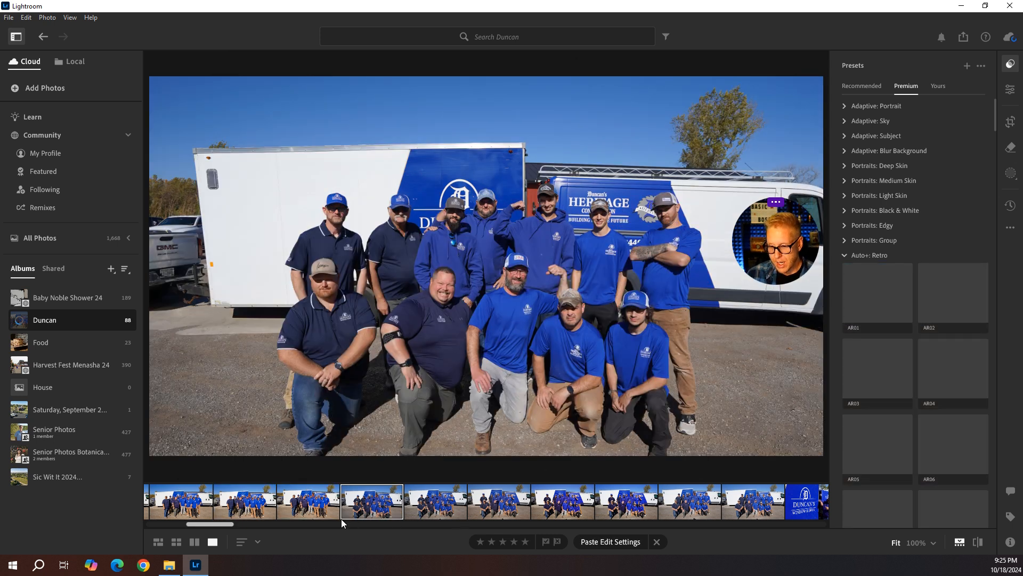
mouse_move(227, 525)
left_mouse_down()
mouse_move(248, 530)
mouse_move(234, 526)
left_mouse_up()
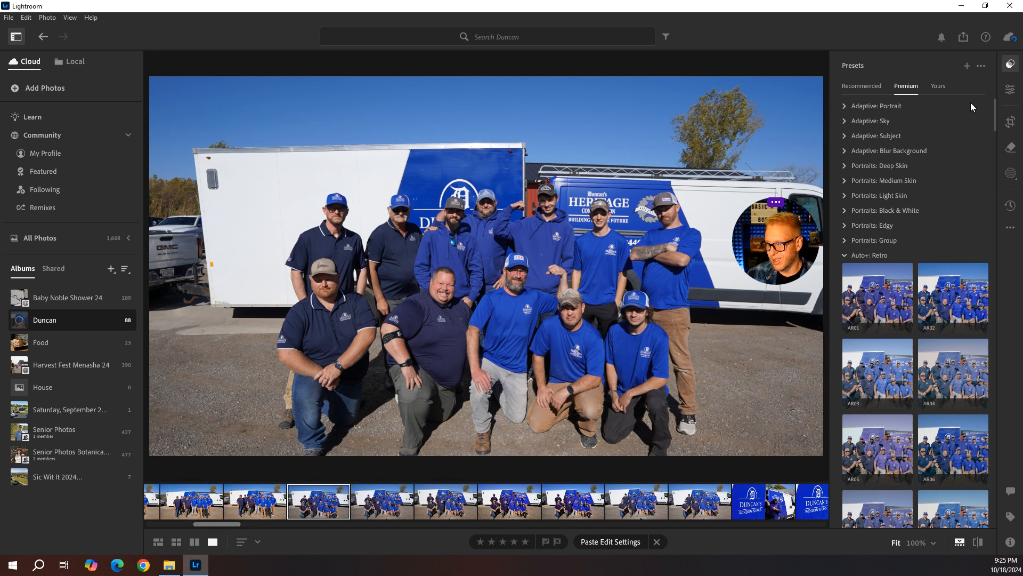
left_click(1011, 89)
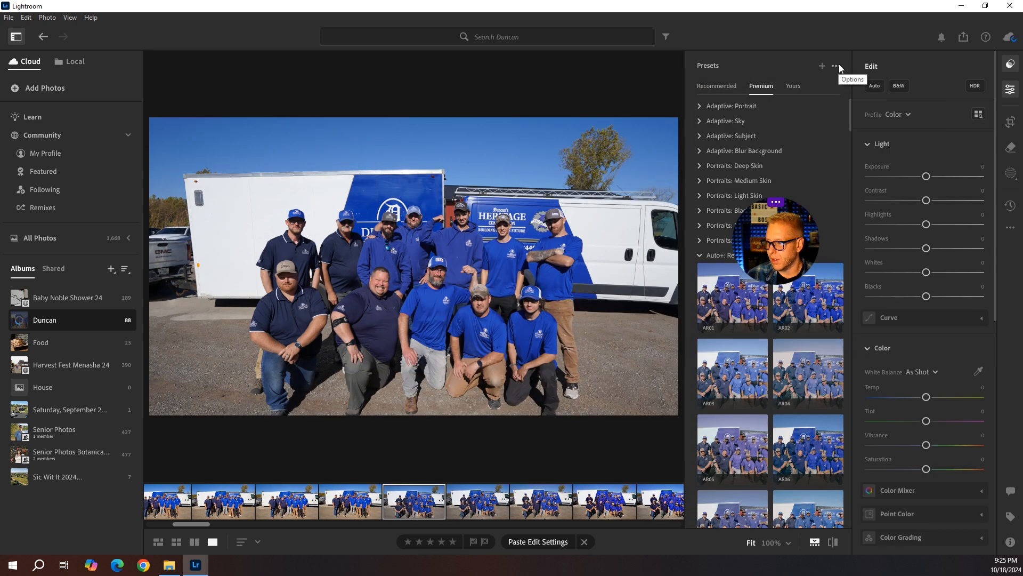
left_click(1013, 65)
left_click(875, 86)
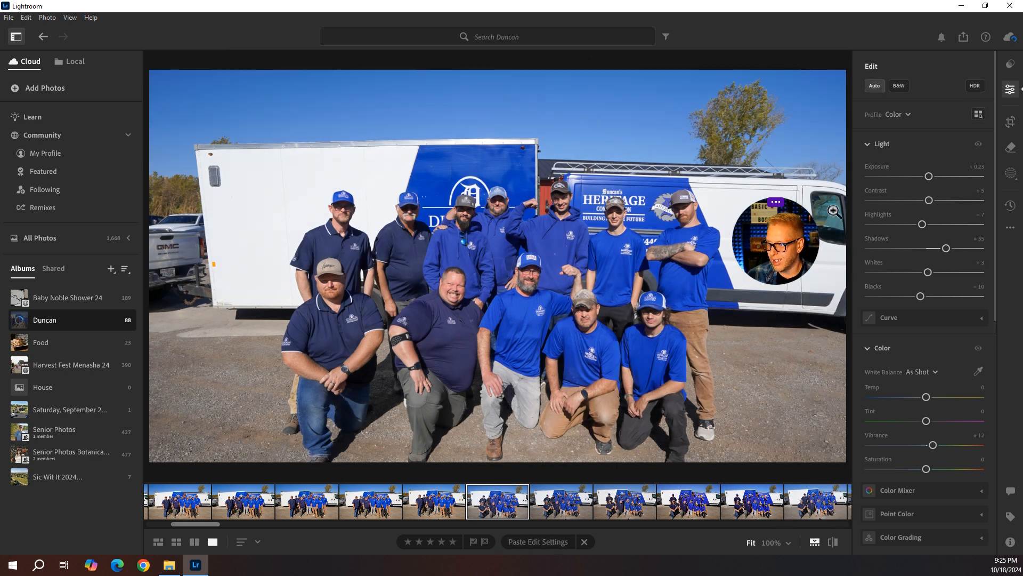
Step: Set Exposure to +0.42, Highlights to -64, Shadows to +46, and Whites and Blacks to -24, keeping the white balance As Shot
left_click_drag(931, 179, 934, 179)
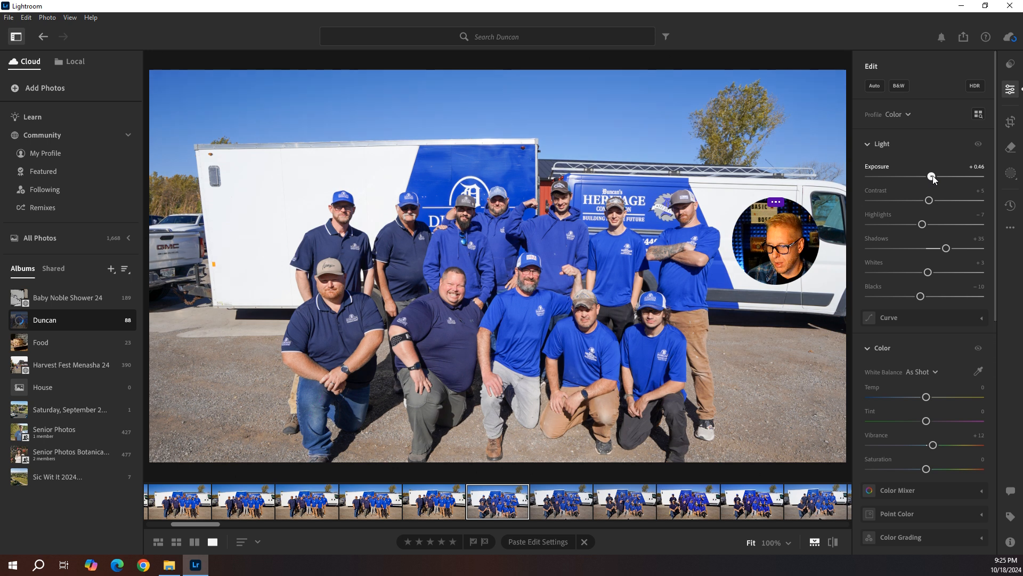
left_click_drag(923, 223, 889, 224)
left_click_drag(947, 253, 913, 299)
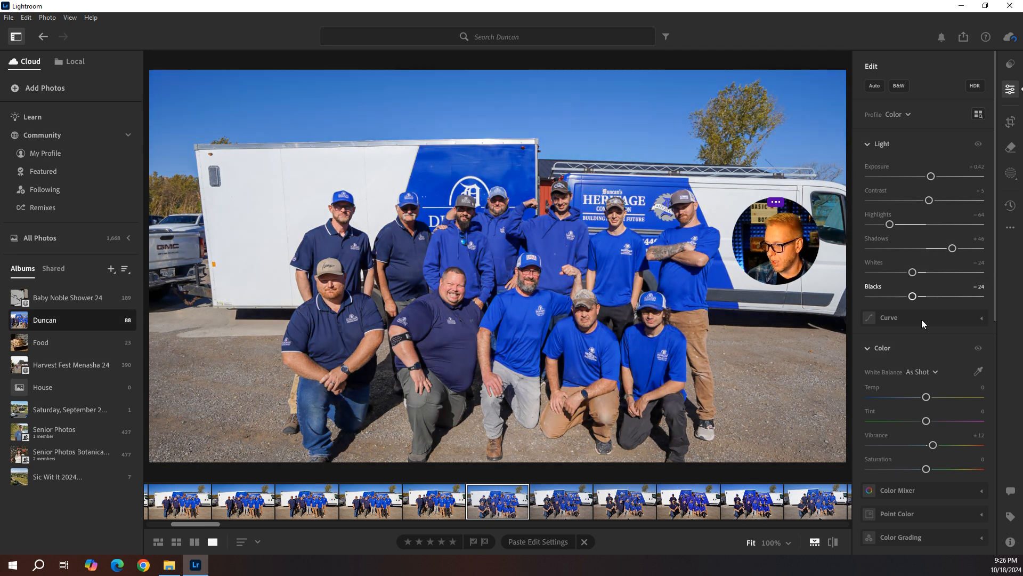
left_click(927, 372)
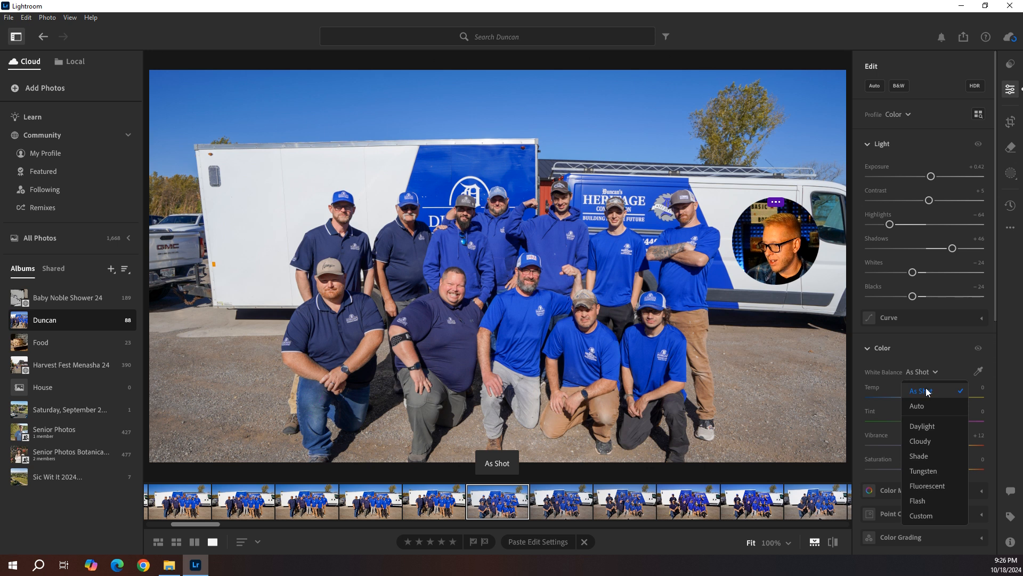
left_click(927, 391)
Step: Turn on Remove Chromatic Aberration and Enable Lens Corrections for the crouching group photo
scroll(906, 485, "down", 3)
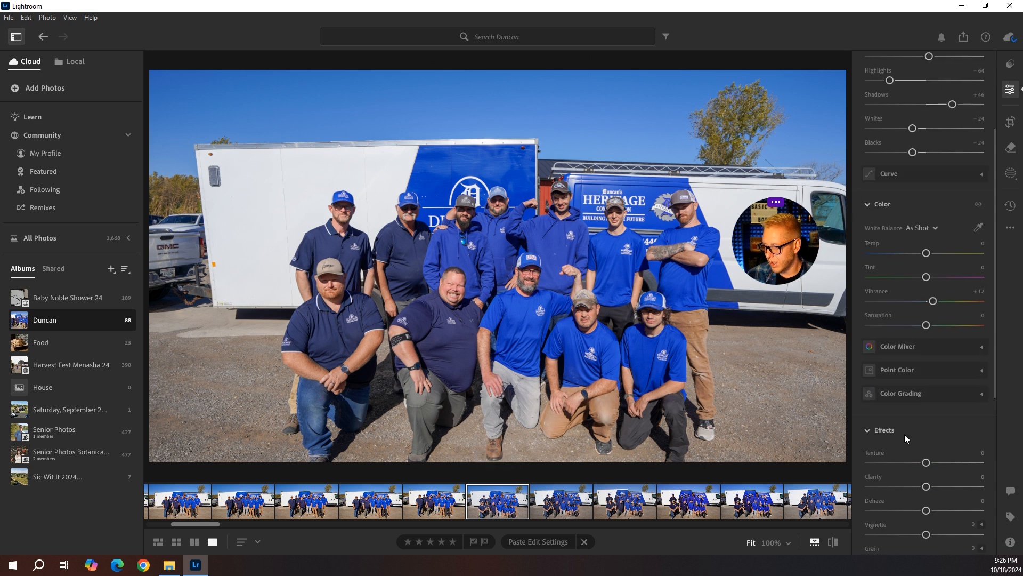
scroll(903, 453, "down", 2)
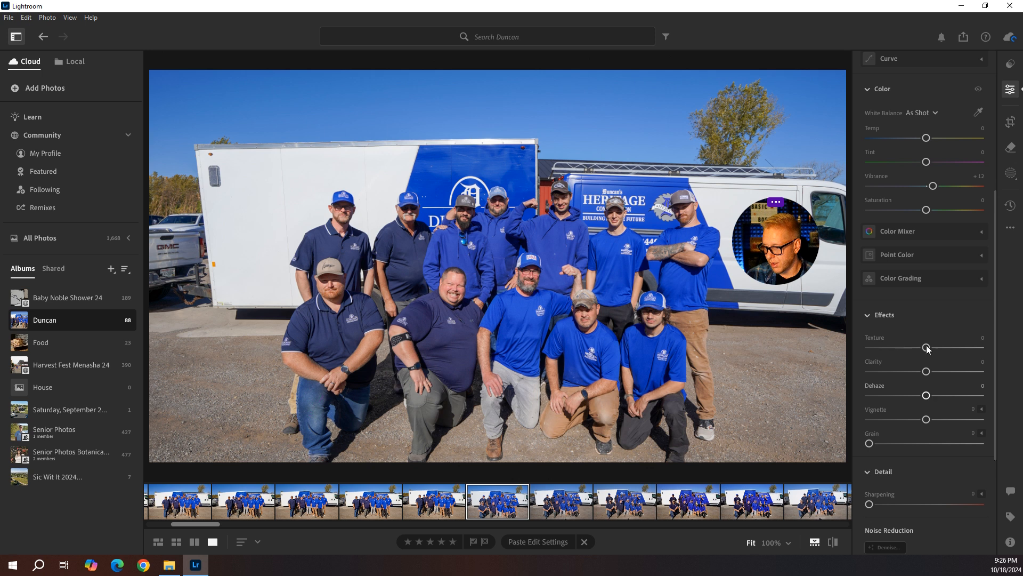
scroll(906, 468, "down", 3)
left_click(870, 470)
left_click(870, 485)
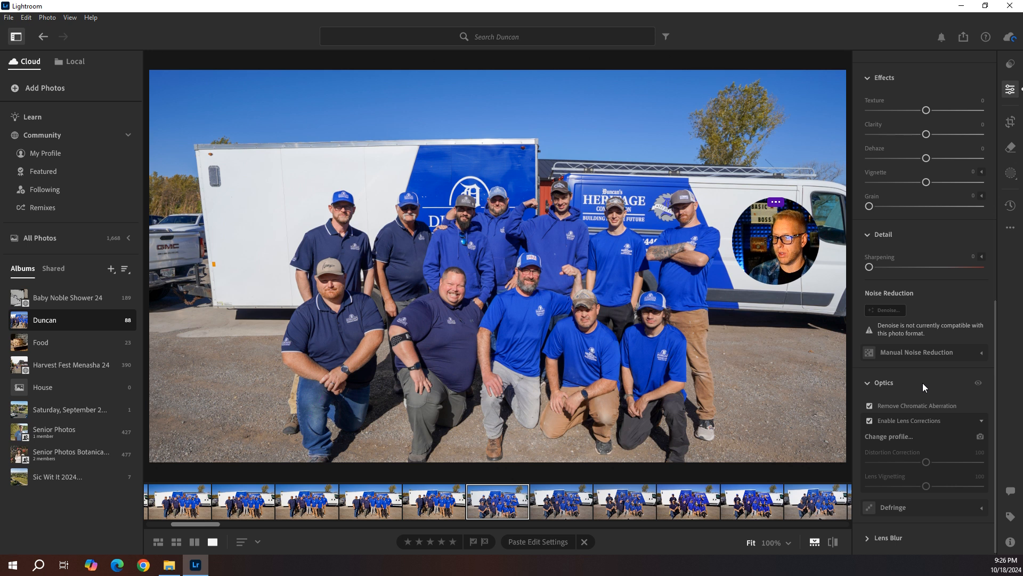
scroll(928, 223, "up", 1)
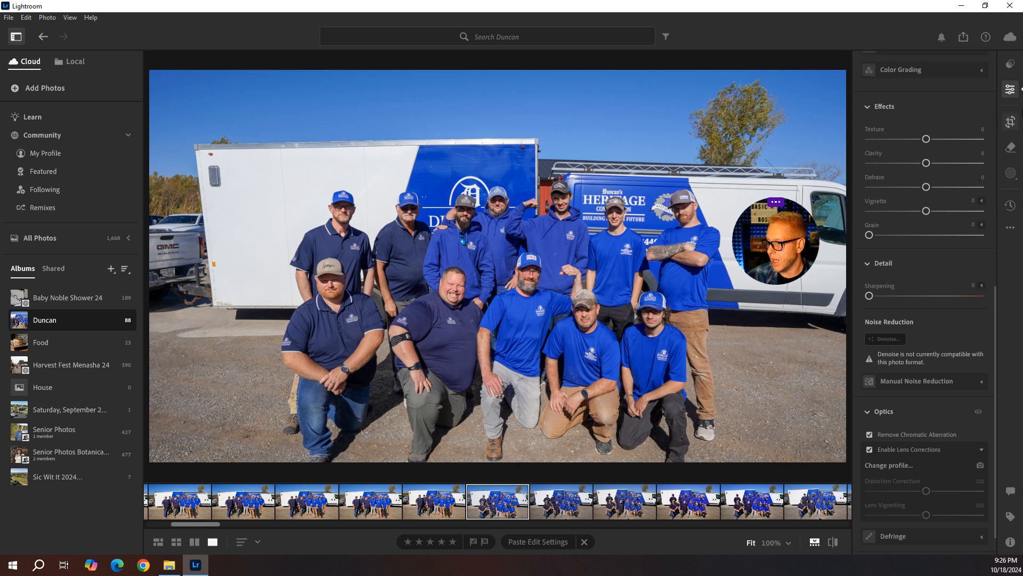
left_click(1012, 122)
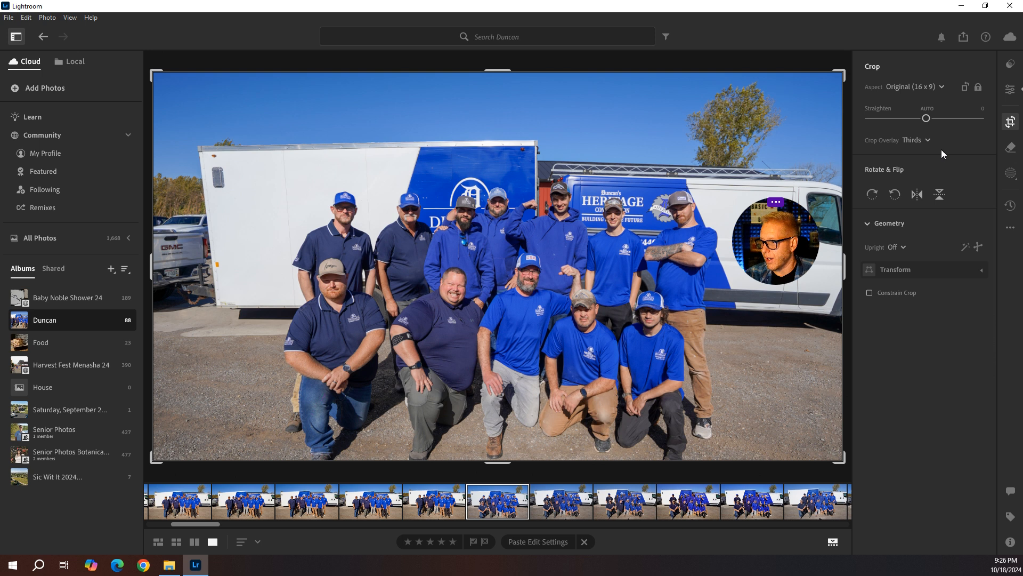
left_click(1013, 147)
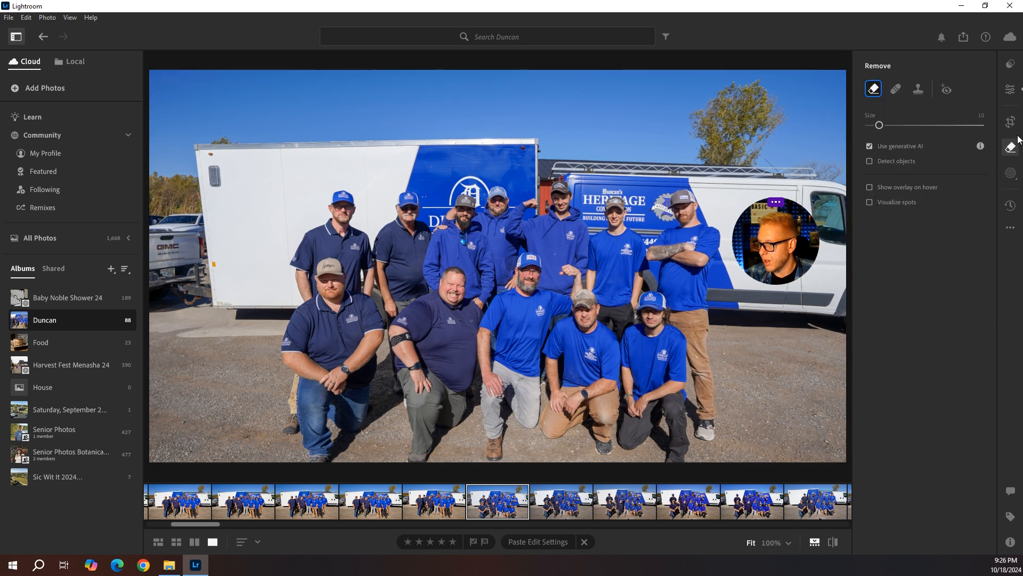
left_click(1011, 173)
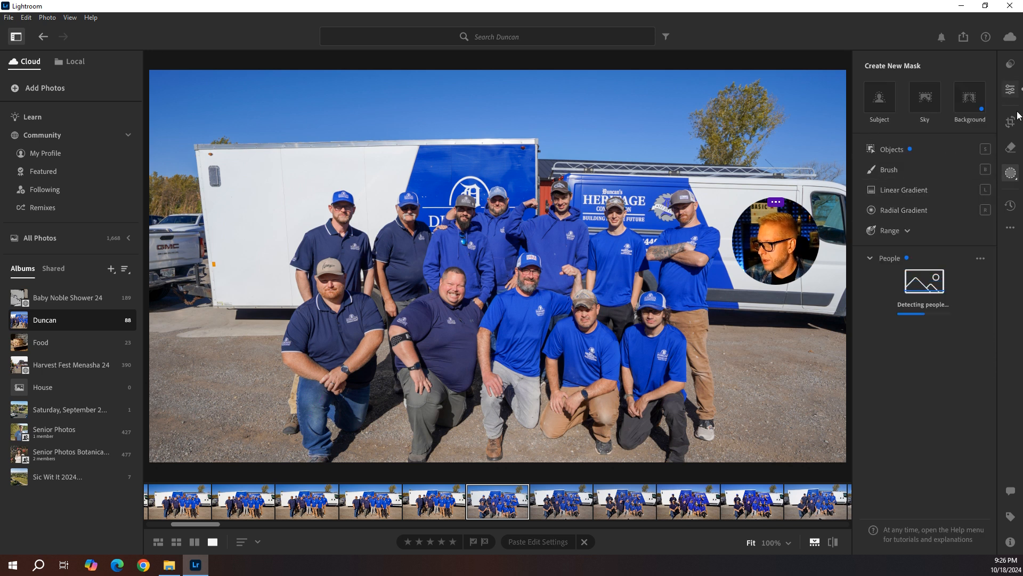
left_click(1010, 89)
Step: Apply the Auto Upright correction to the crouching group photo, comparing it with Off
left_click(1013, 123)
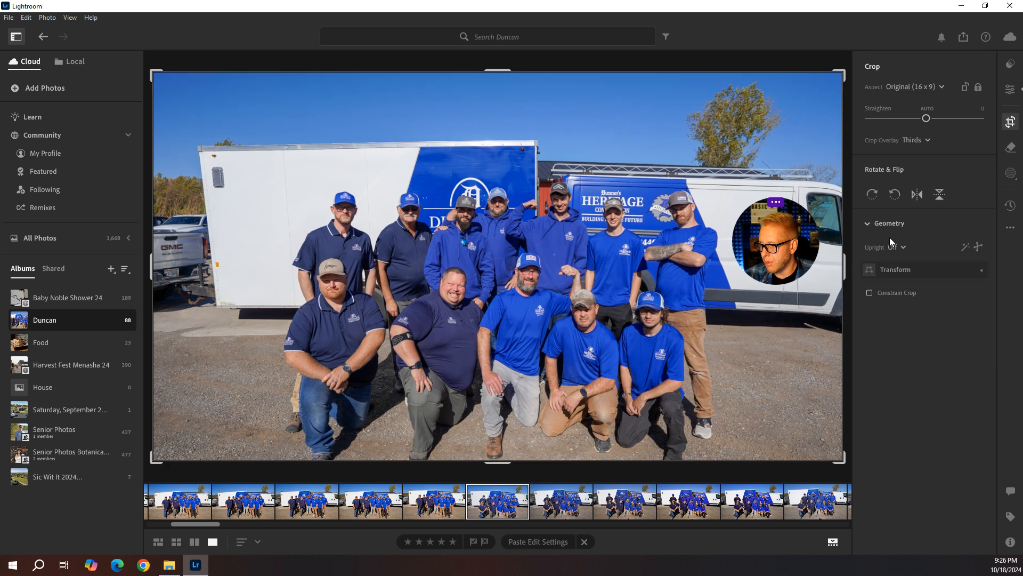
left_click(900, 247)
left_click(906, 302)
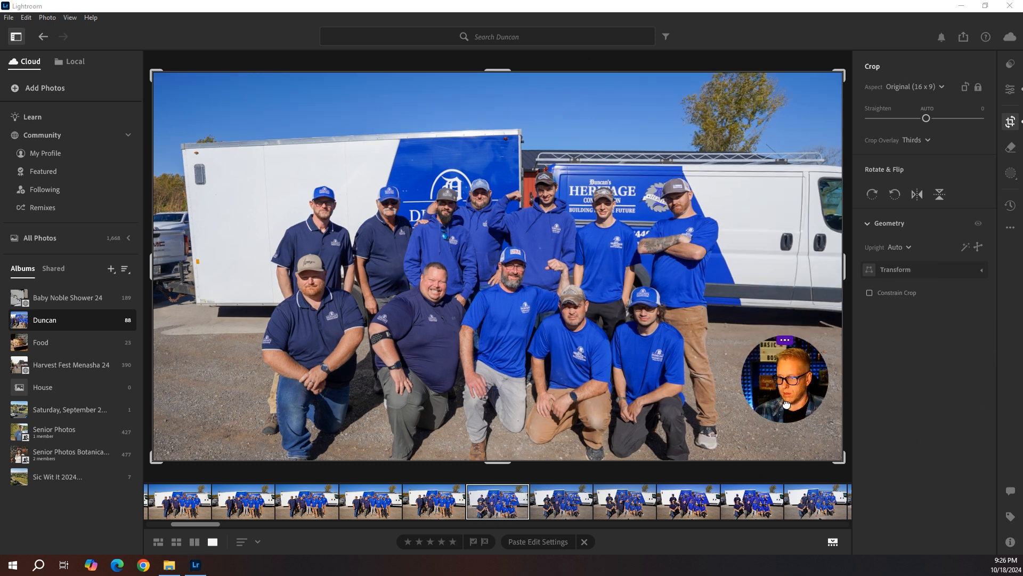
left_click(909, 250)
left_click(897, 266)
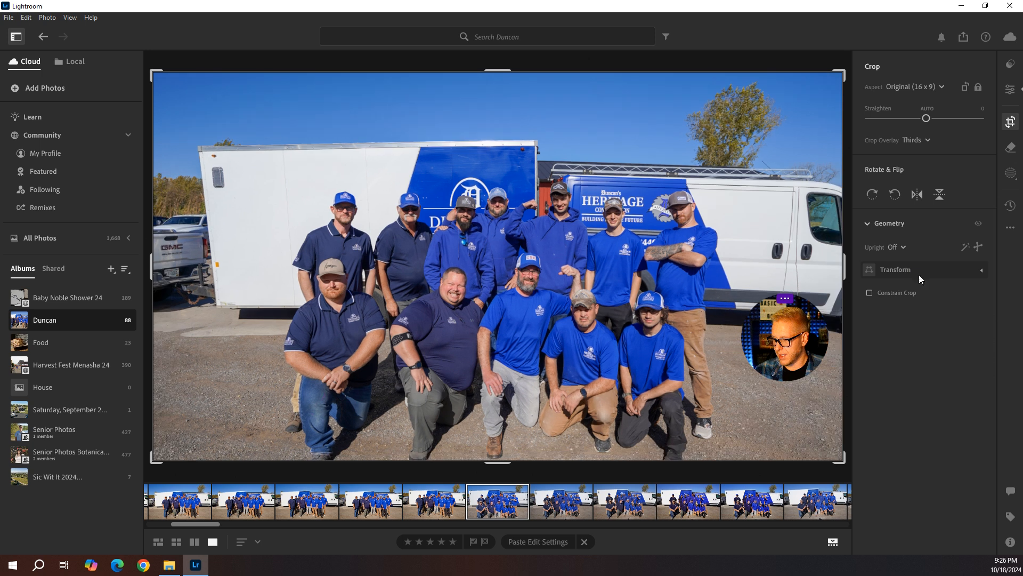
left_click(901, 248)
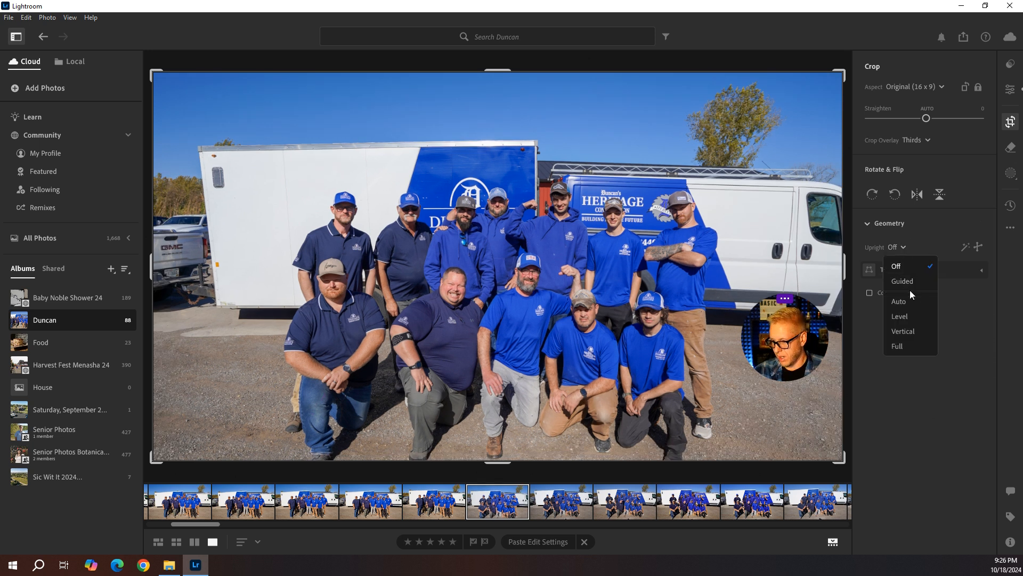
left_click(928, 301)
Step: Try the Level, Vertical and Full Upright corrections on the crouching group photo
left_click(909, 244)
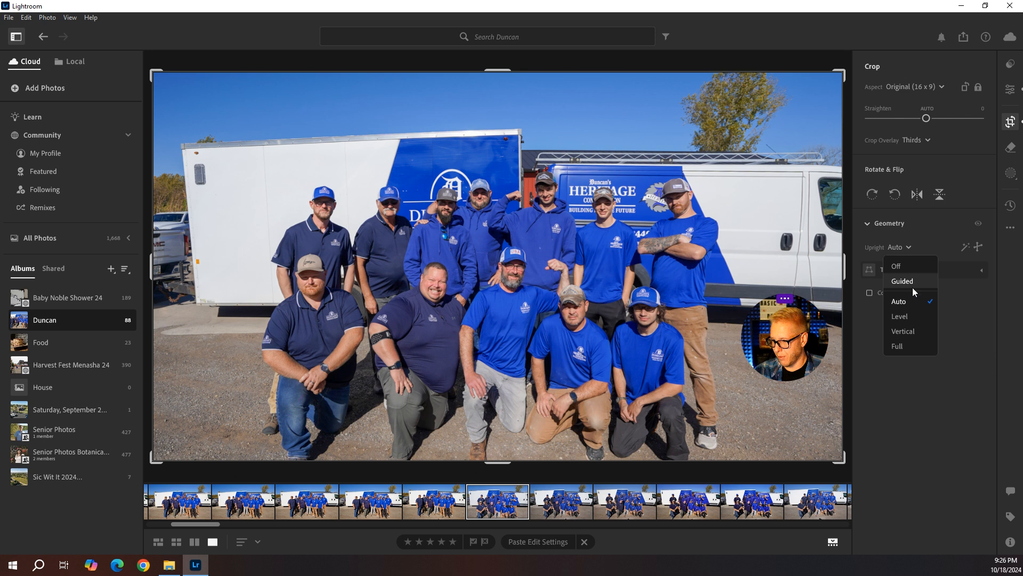
left_click(907, 317)
left_click(901, 247)
left_click(909, 332)
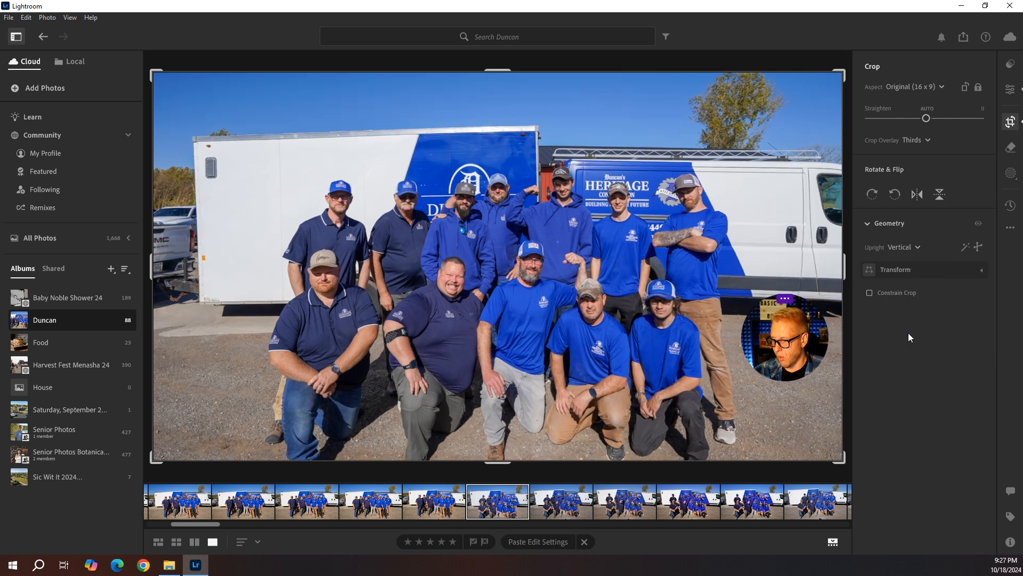
left_click(904, 248)
left_click(906, 346)
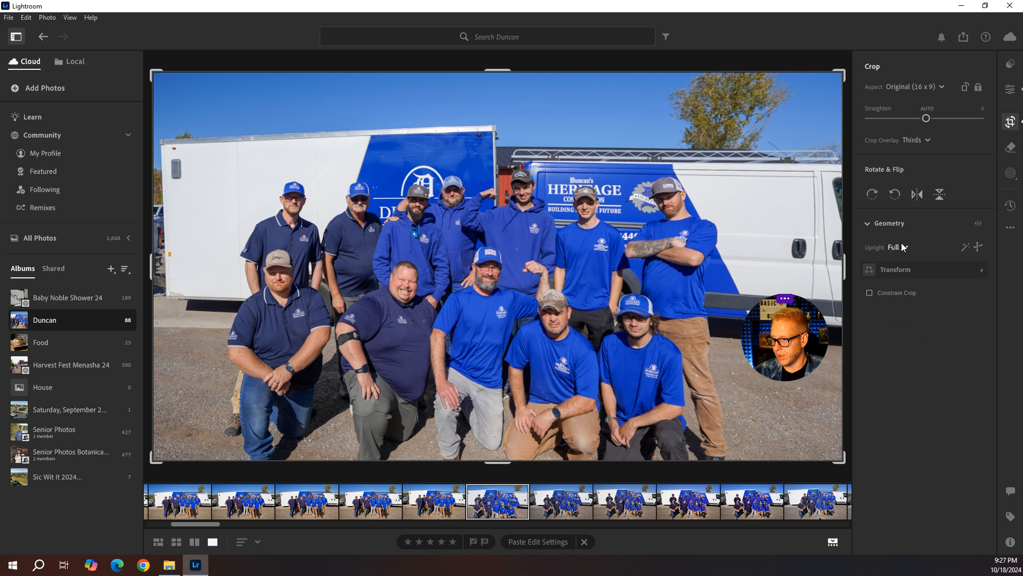
Step: Return the Upright correction to Auto, comparing it once more with Off
left_click(904, 247)
left_click(914, 300)
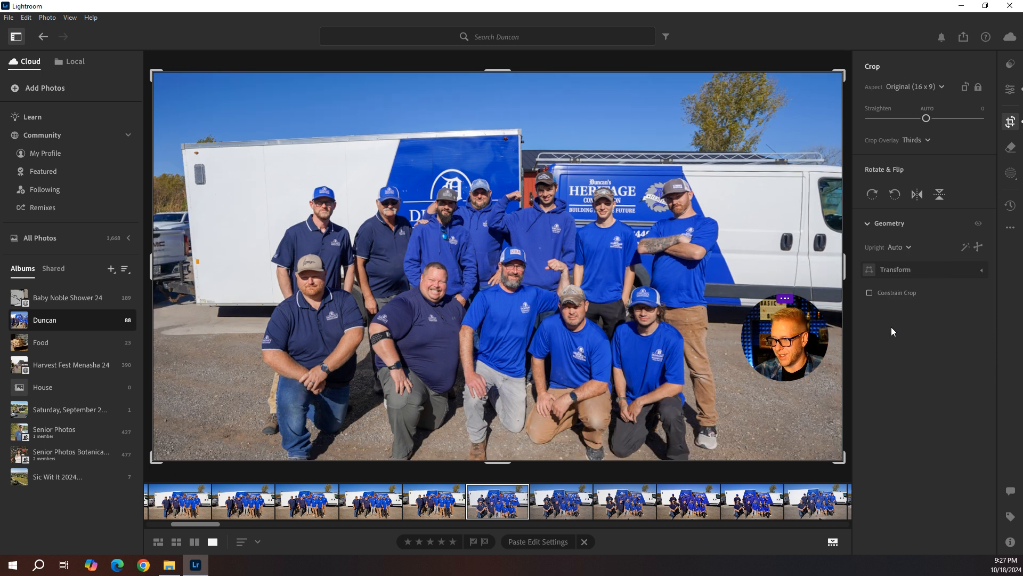
left_click(901, 248)
left_click(899, 266)
left_click(904, 248)
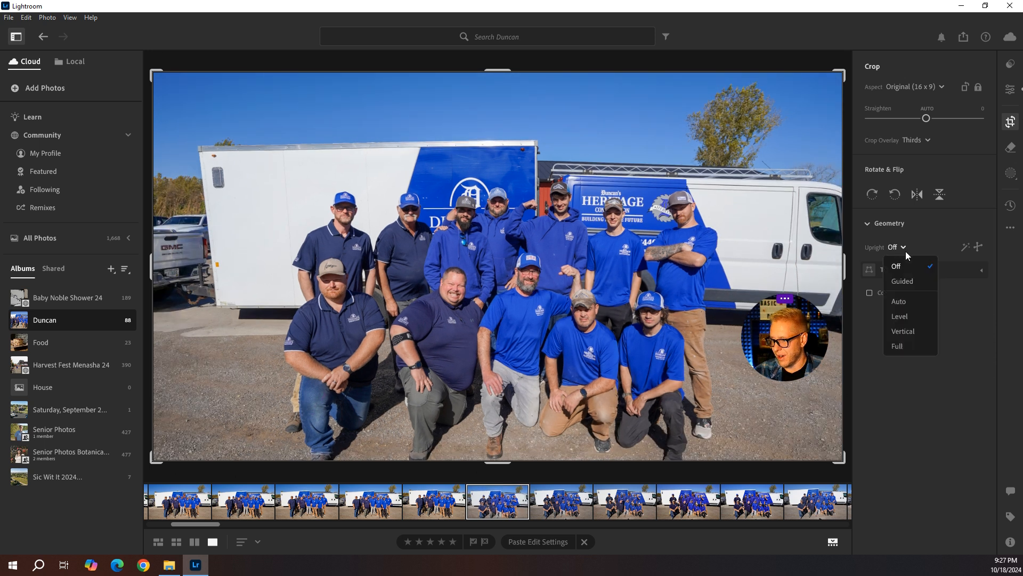
left_click(908, 307)
left_click_drag(784, 315, 797, 123)
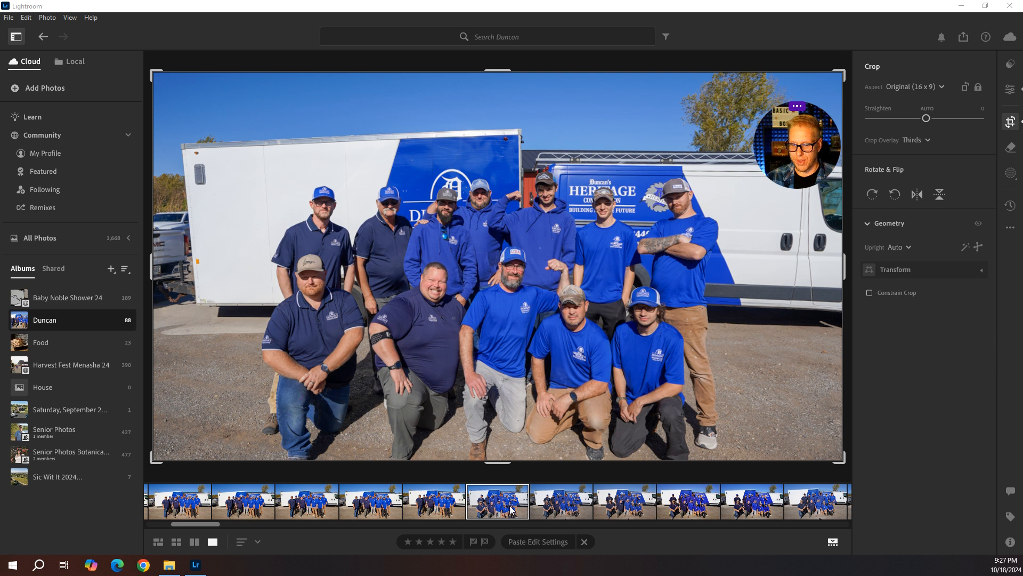
Step: Discard the previously copied settings and copy the crouching group photo's edits including Crop & Geometry, without Auto Settings, Remove or Masking
left_click(584, 547)
left_click(546, 542)
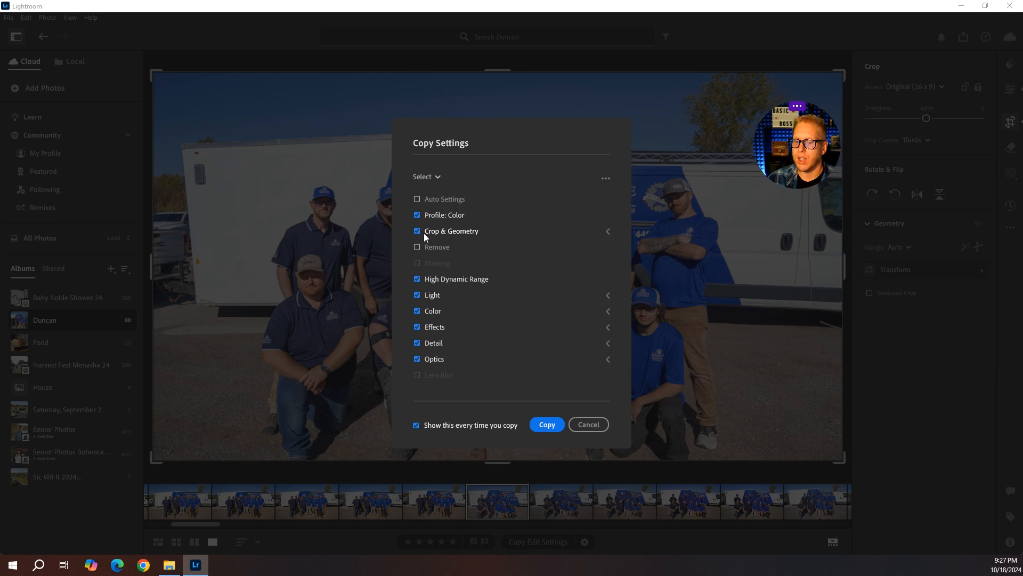
left_click(545, 425)
Step: Paste the copied edit settings onto the remaining crouching group photos
left_click(554, 504)
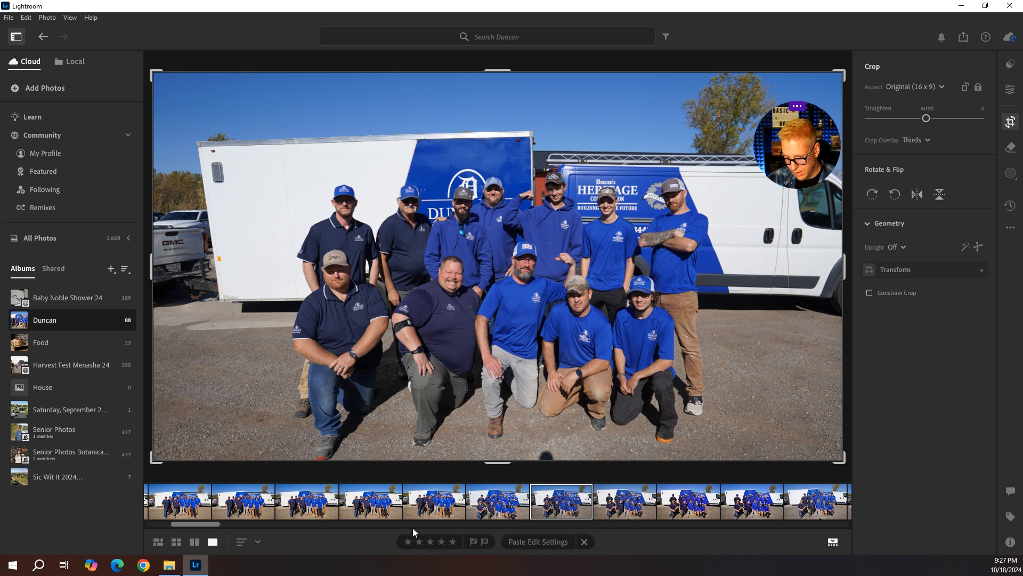
left_click_drag(208, 524, 251, 535)
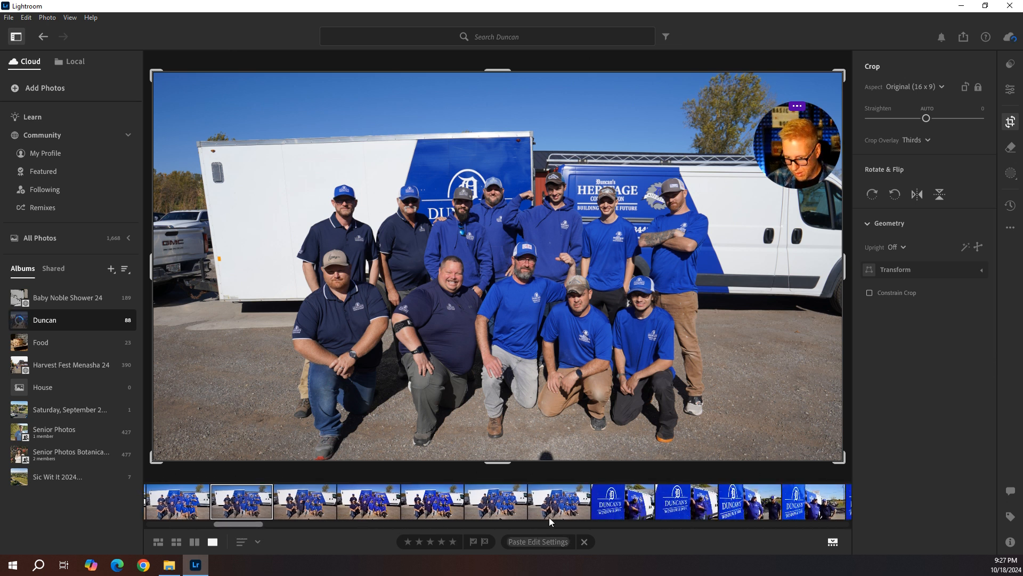
key("ctrl+v")
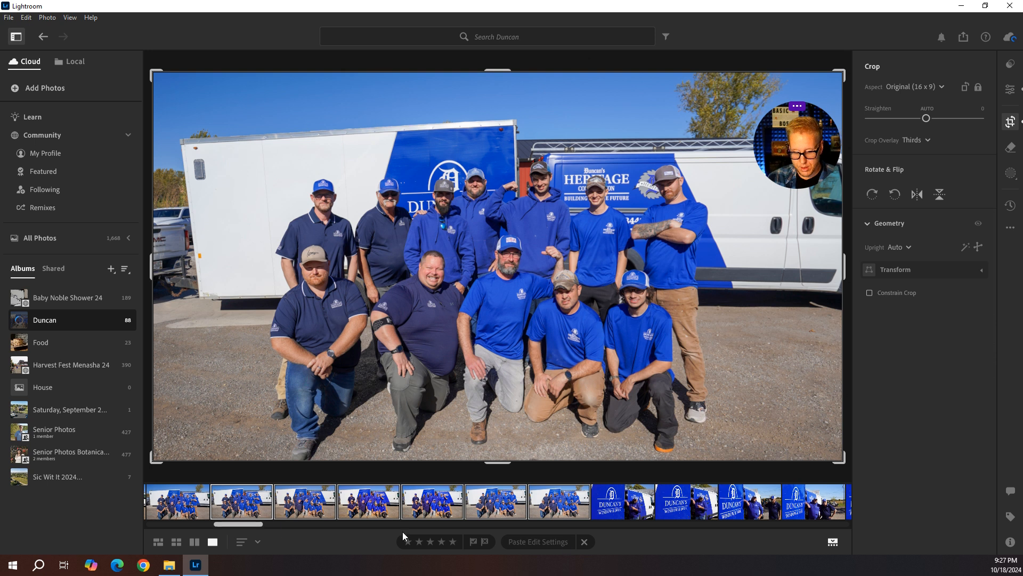
Step: Open the first photo of the man pointing beside the Duncan's Window & Door trailer for editing
left_click_drag(239, 524, 283, 528)
left_click(331, 510)
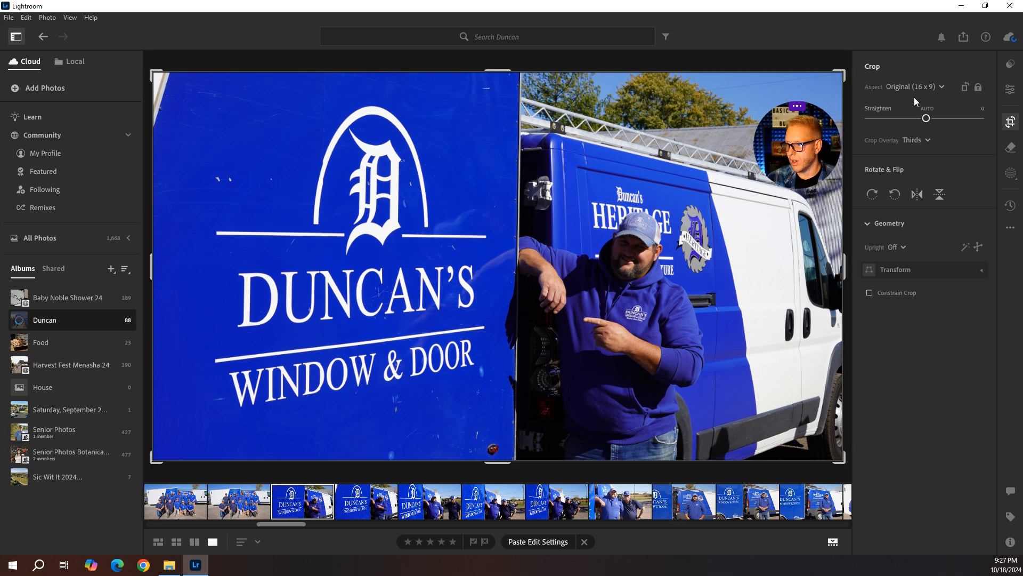
left_click(1010, 89)
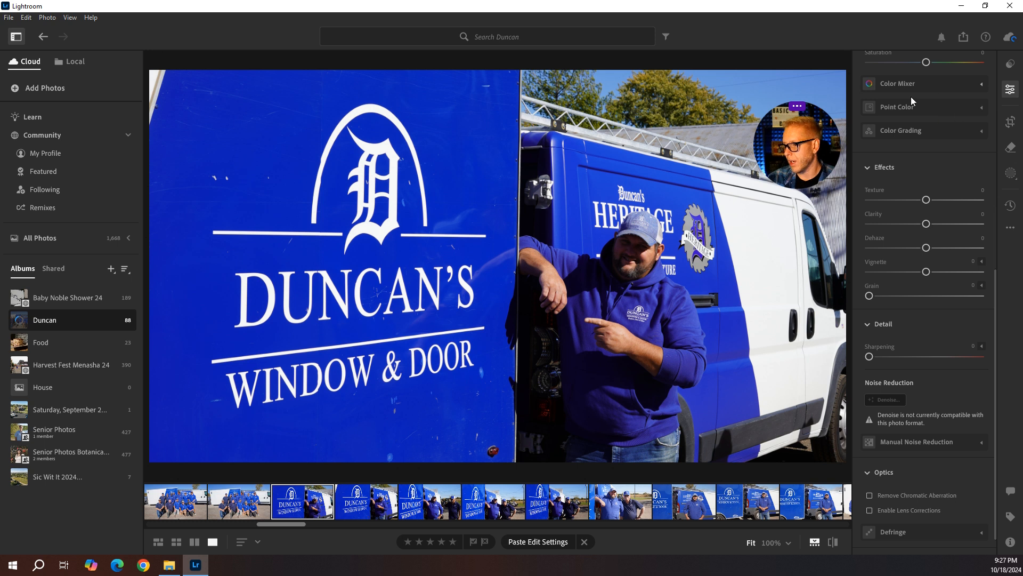
scroll(896, 251, "up", 6)
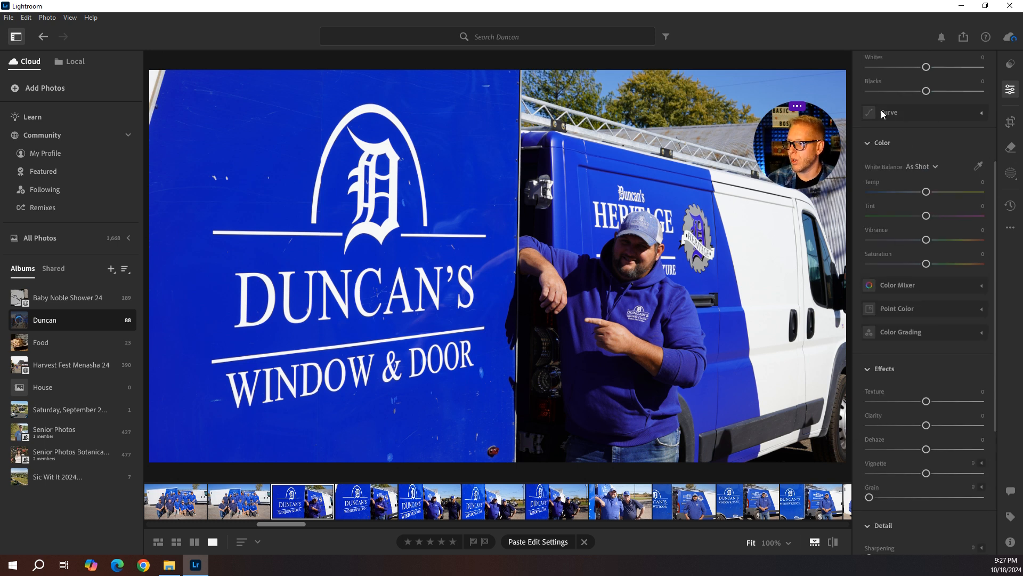
Step: Preview the Auto+: Retro presets, including AR04 and AR06, on the trailer photo
left_click(1010, 64)
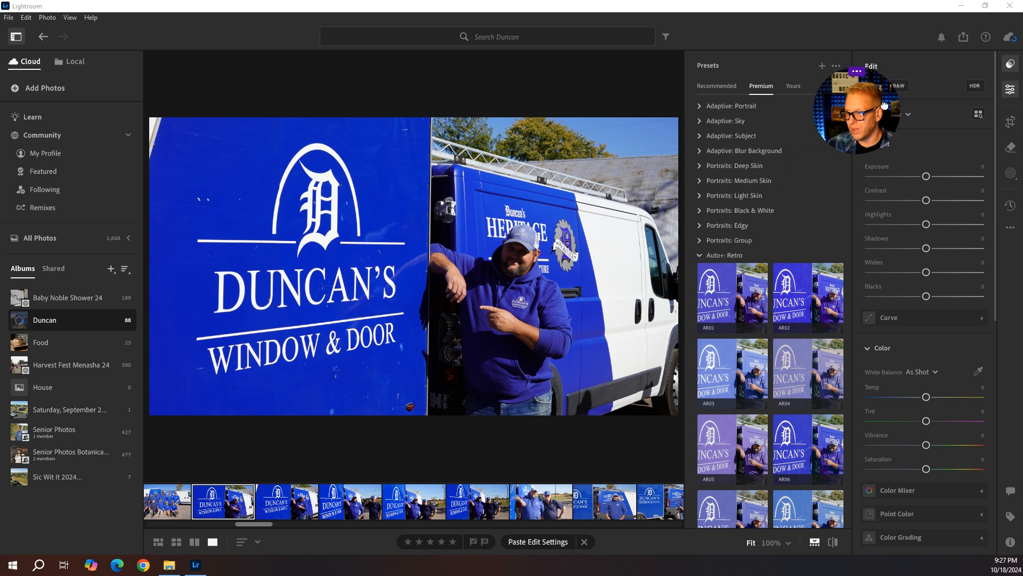
left_click(730, 320)
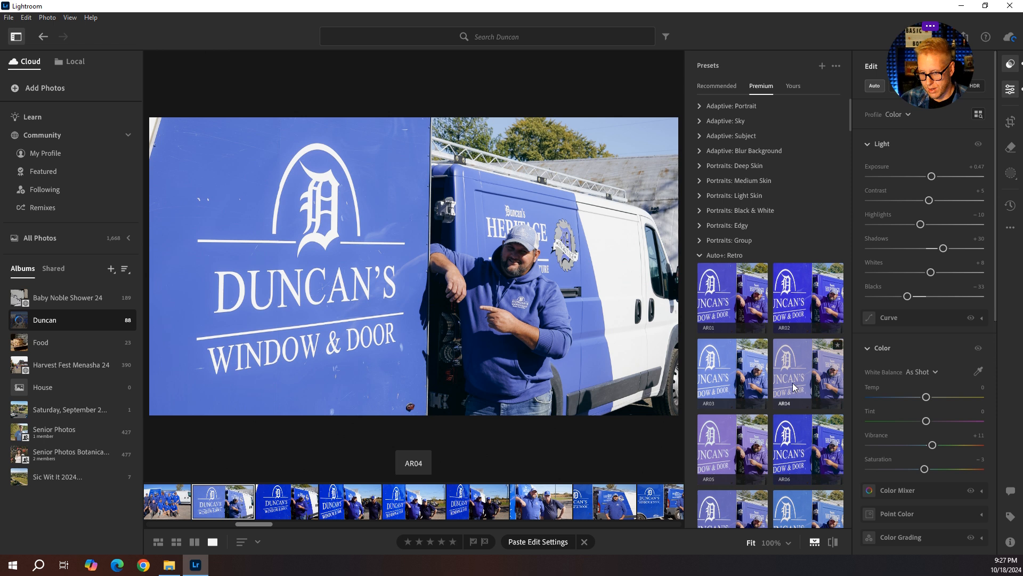
scroll(815, 456, "down", 3)
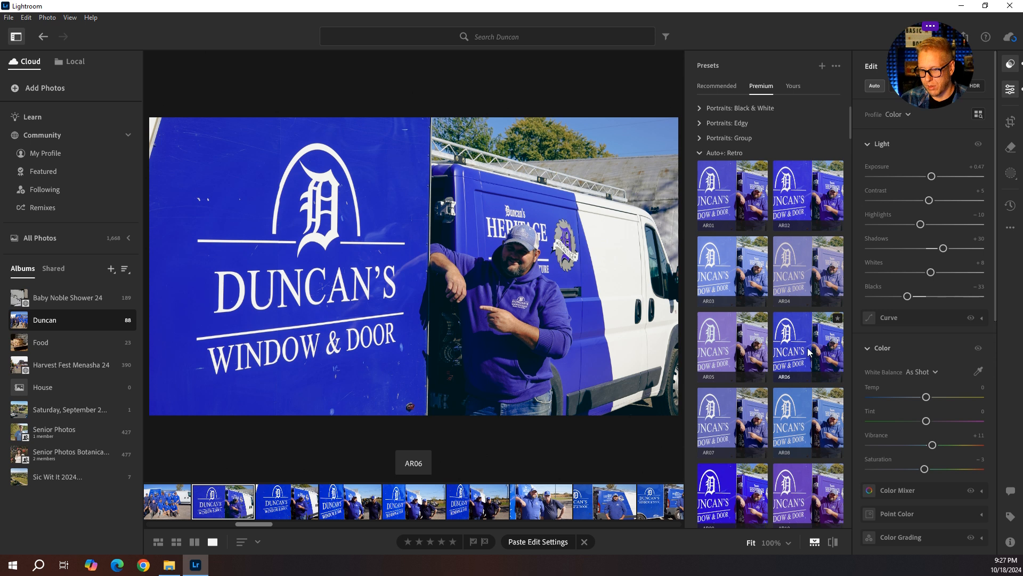
scroll(811, 345, "up", 3)
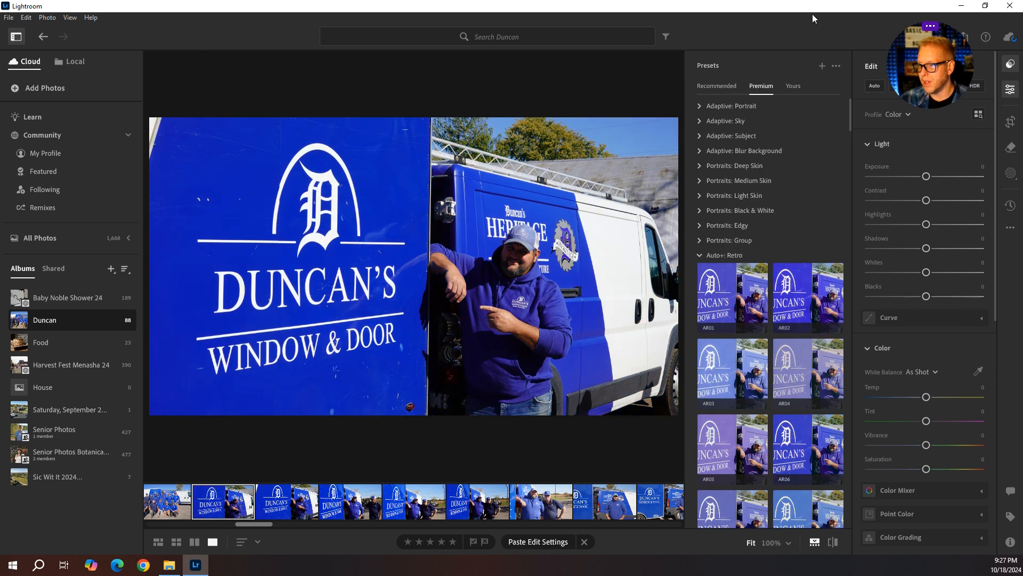
Step: Apply the Auto adjustments to the trailer photo and set its Upright correction to Auto
left_click(875, 86)
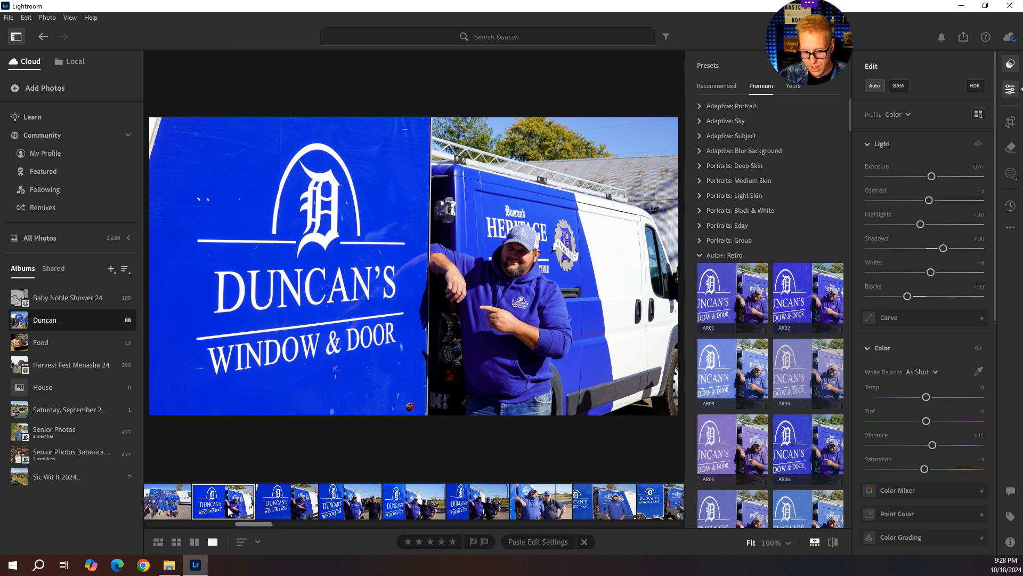
left_click(1012, 122)
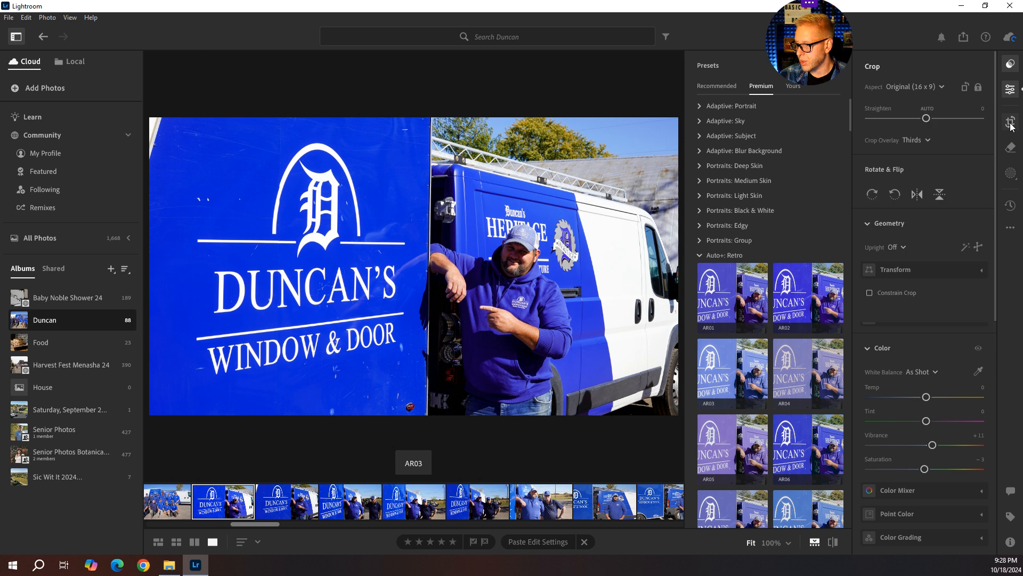
left_click(896, 249)
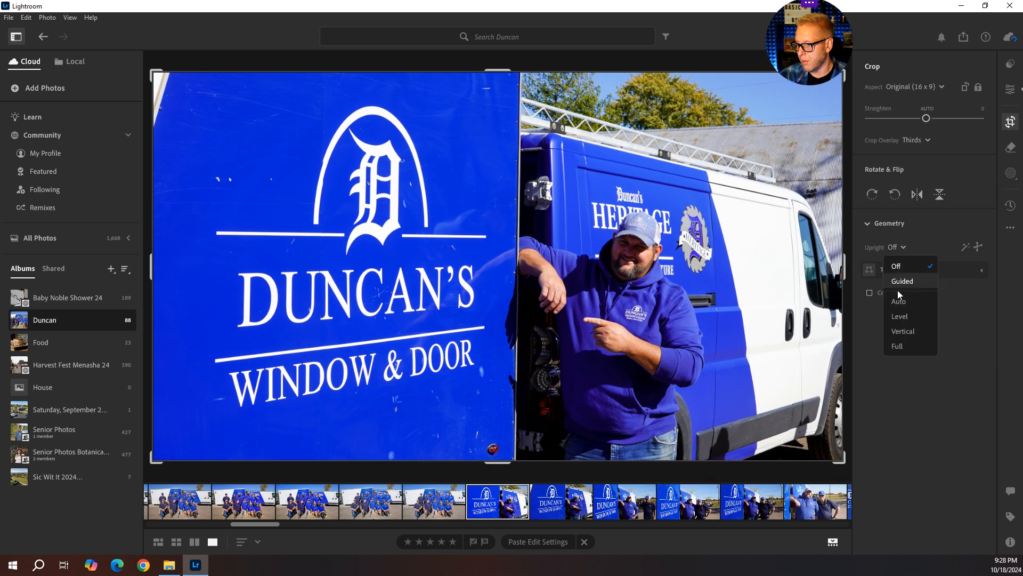
left_click(899, 302)
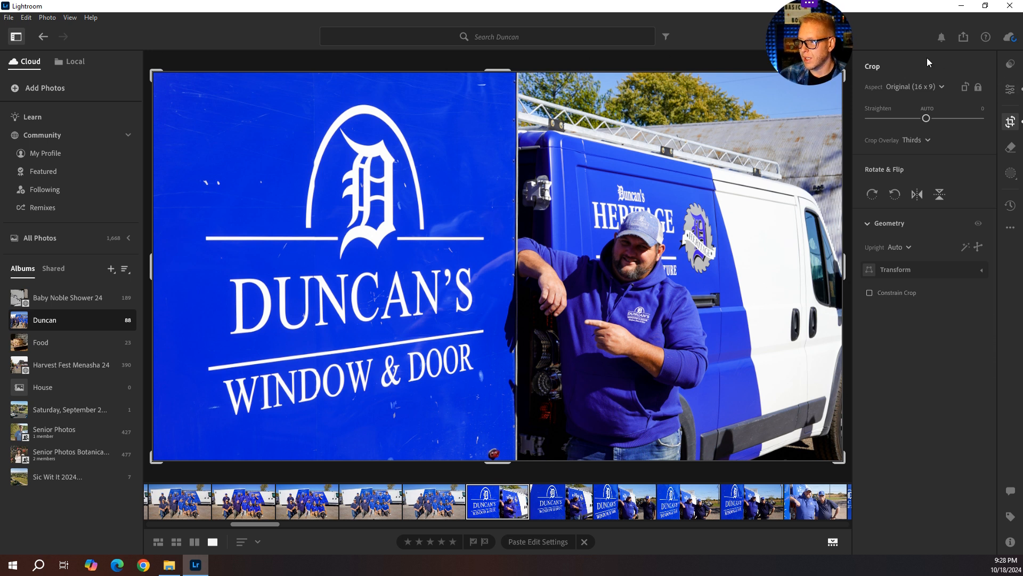
Step: Discard the previously copied settings and copy the trailer photo's edits with Auto Settings and Crop & Geometry included
left_click(588, 541)
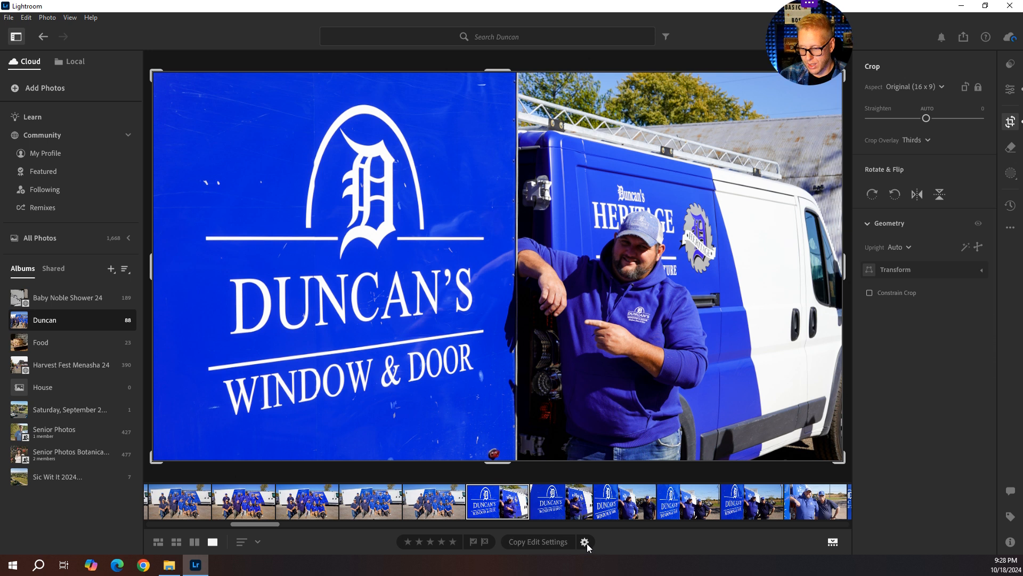
left_click(535, 542)
left_click(418, 230)
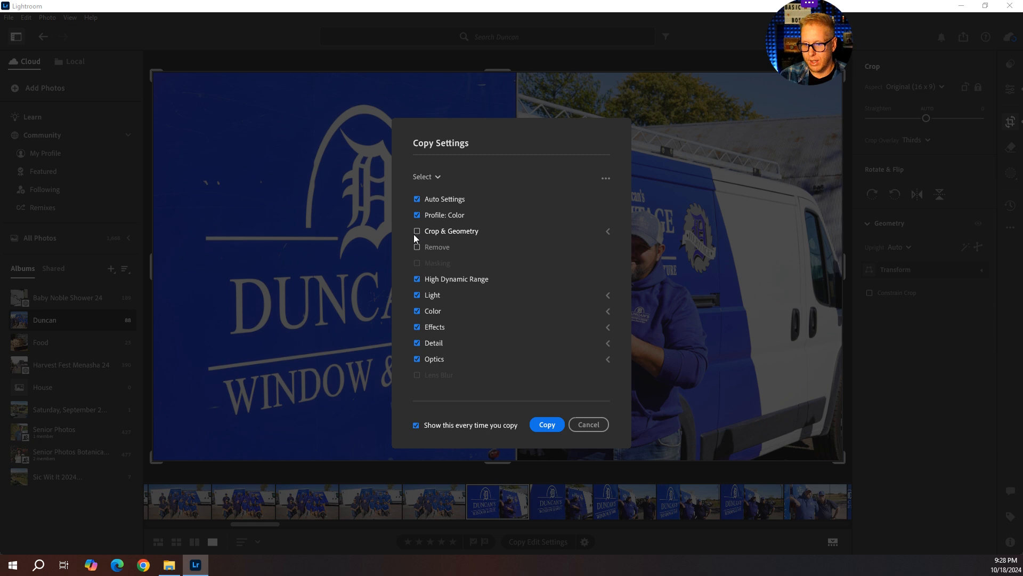
left_click(546, 424)
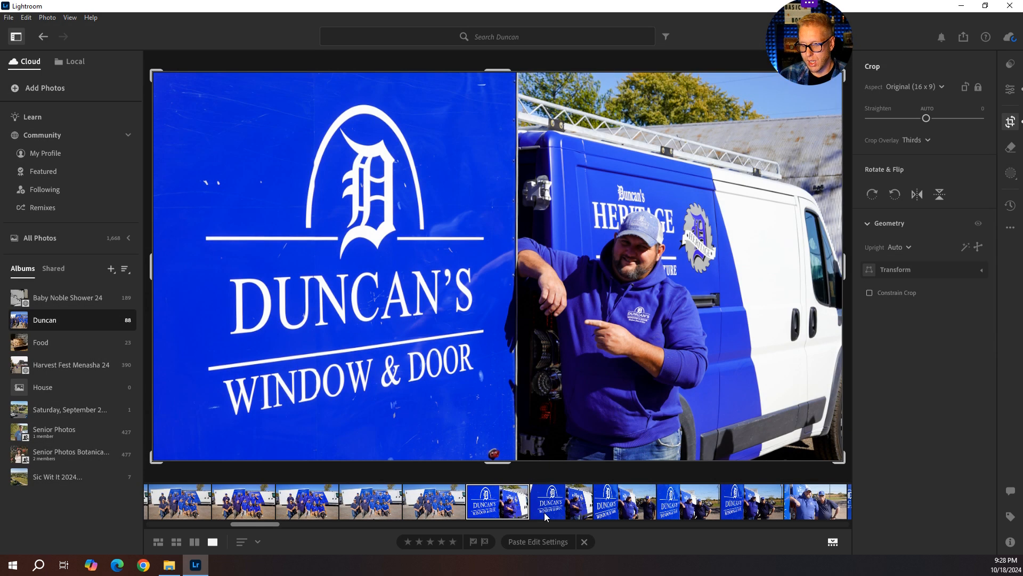
Step: Try pasting the copied settings onto the next five trailer photos and undo the paste
left_click_drag(255, 525, 287, 537)
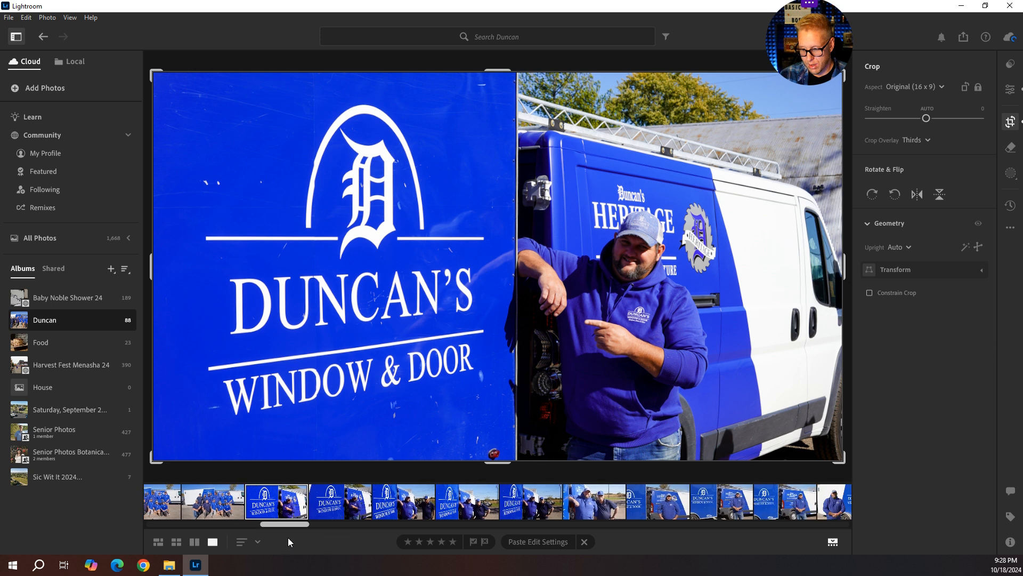
left_click(354, 512)
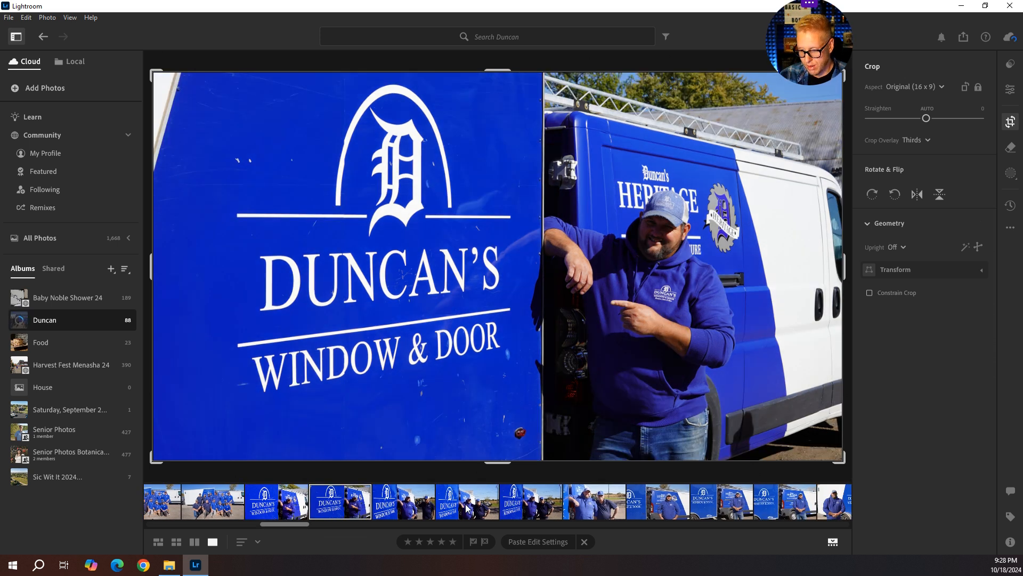
left_click(598, 508, "shift")
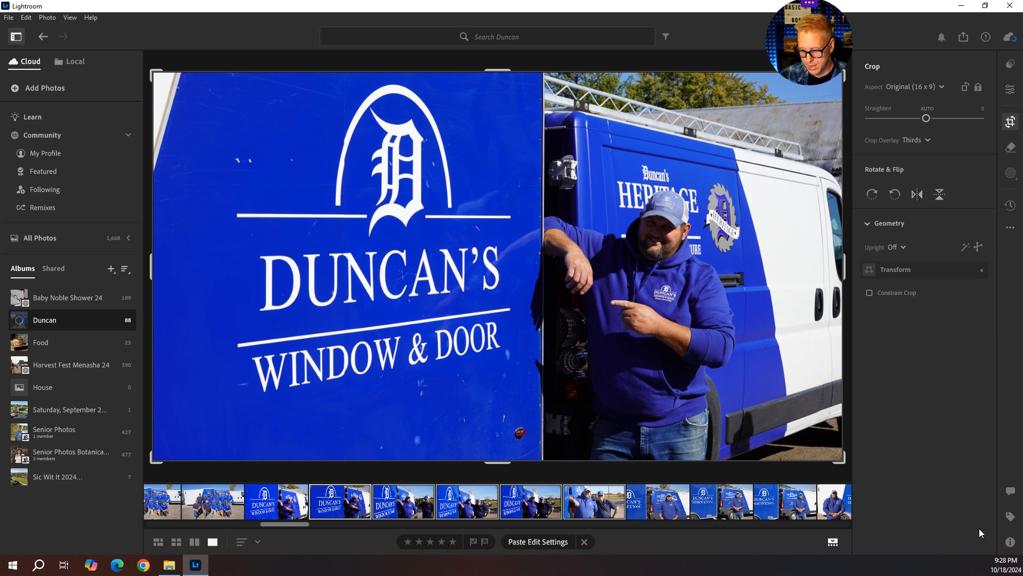
key("ctrl+shift+v")
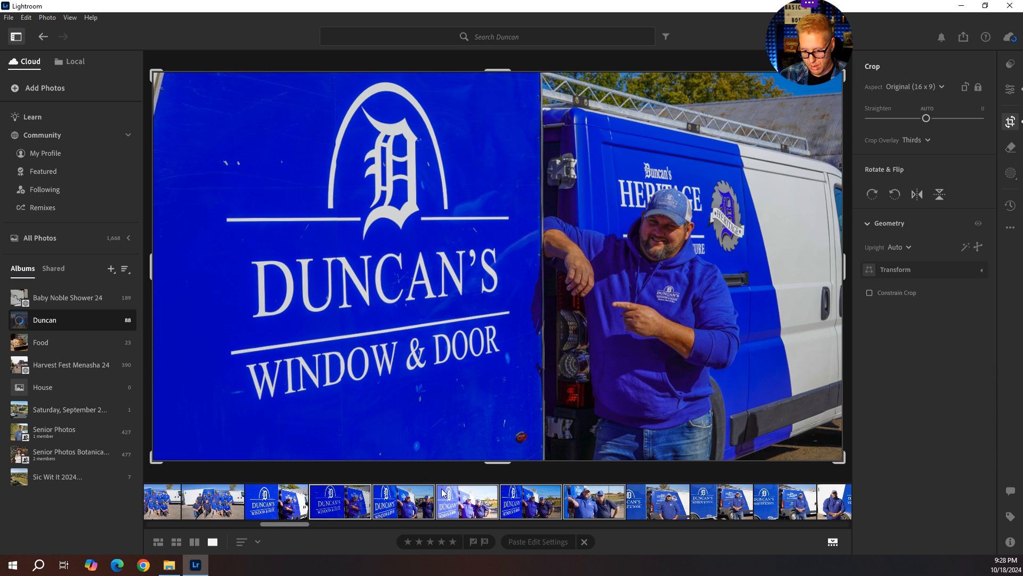
key("ctrl+z")
key("Left")
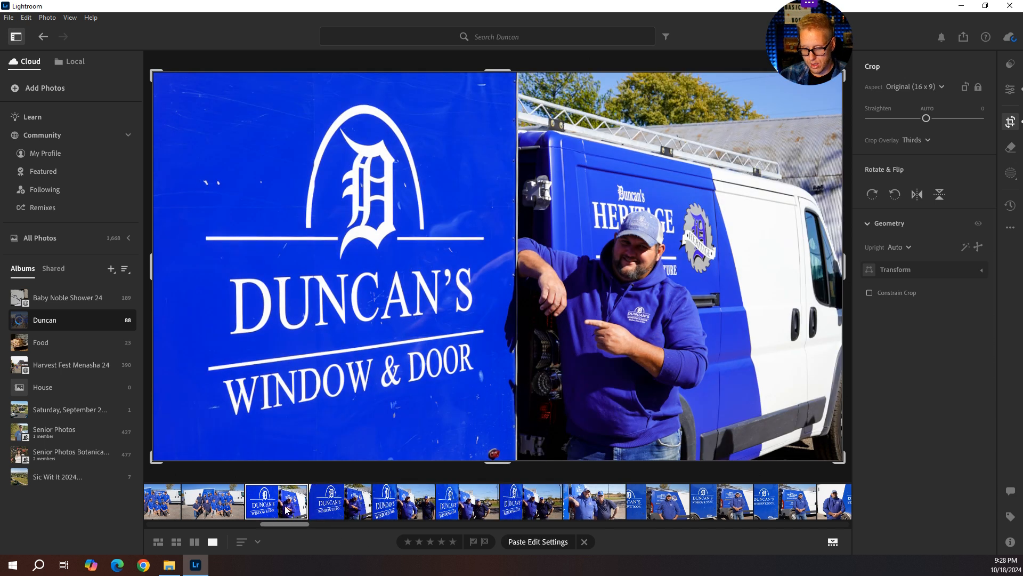
Step: Compare the next trailer photo with the edited one and review the edited photo's light, color and crop settings
left_click(315, 515)
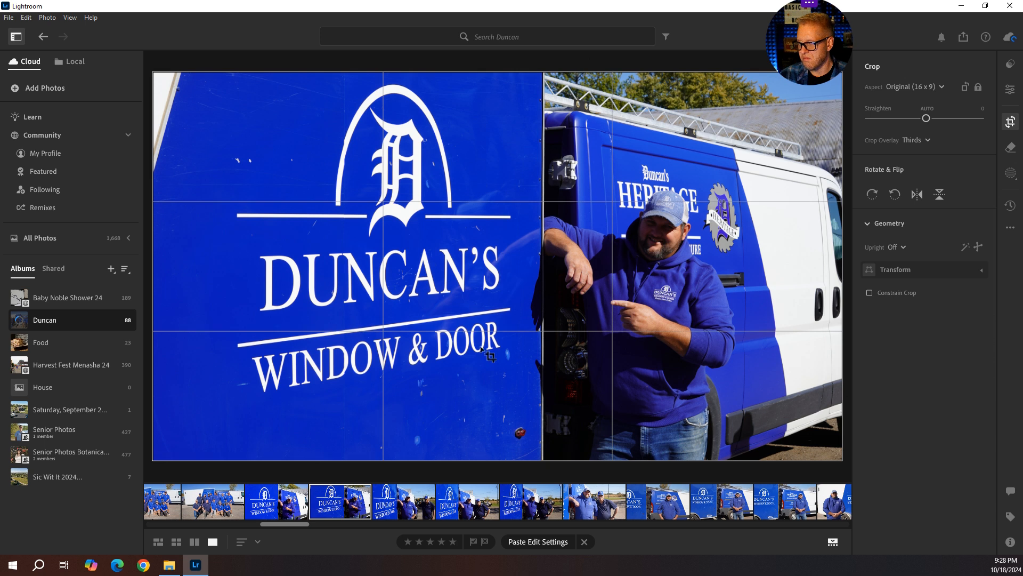
left_click(269, 512)
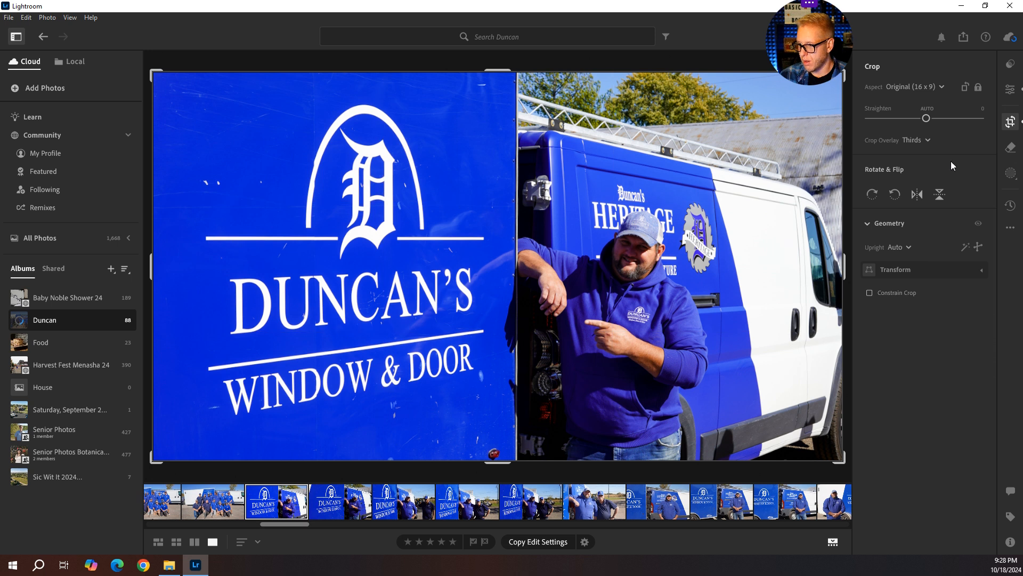
left_click(1010, 89)
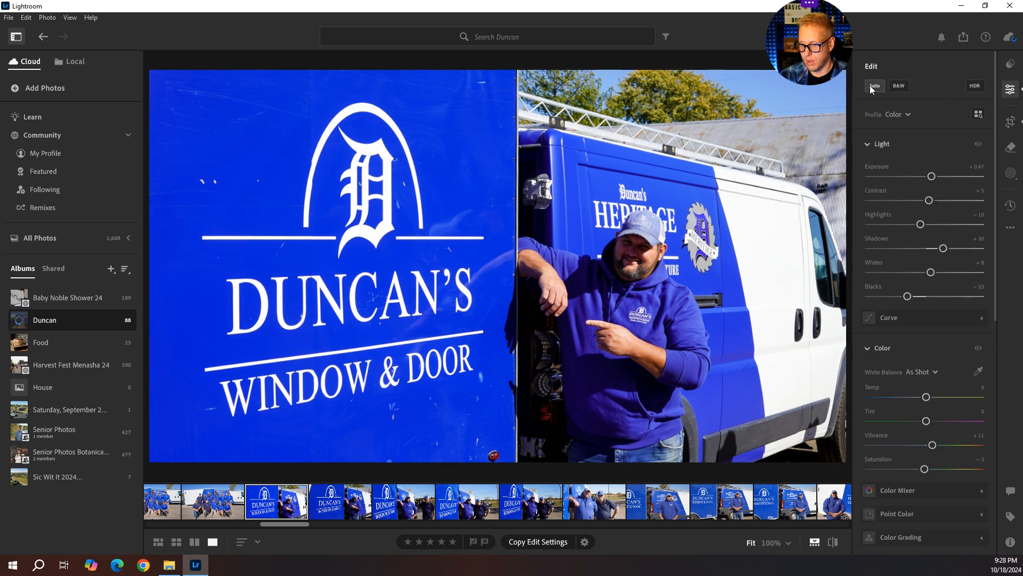
left_click(1011, 122)
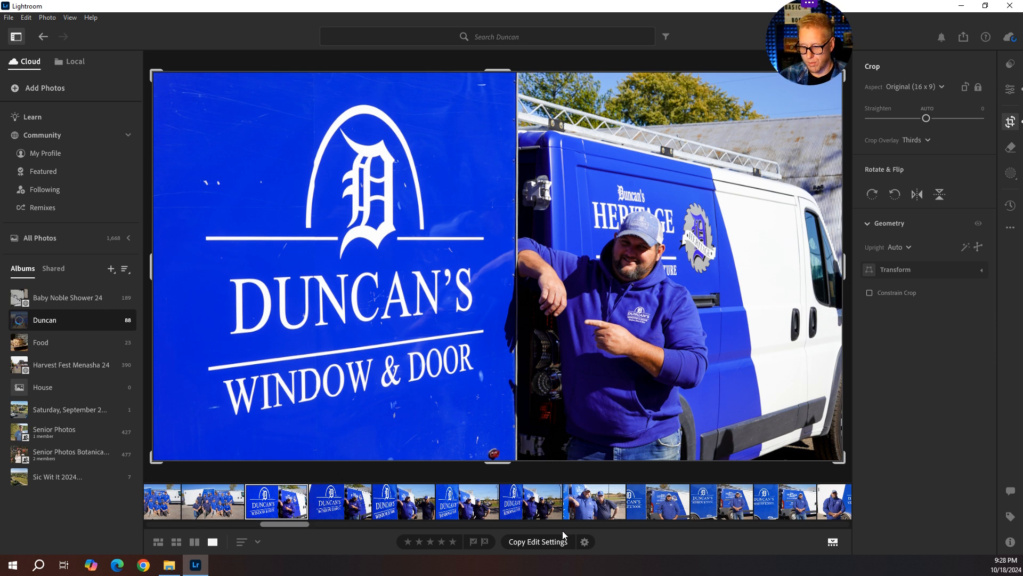
Step: Copy the edited trailer photo's settings including Crop & Geometry, without Auto Settings or Remove
left_click(548, 542)
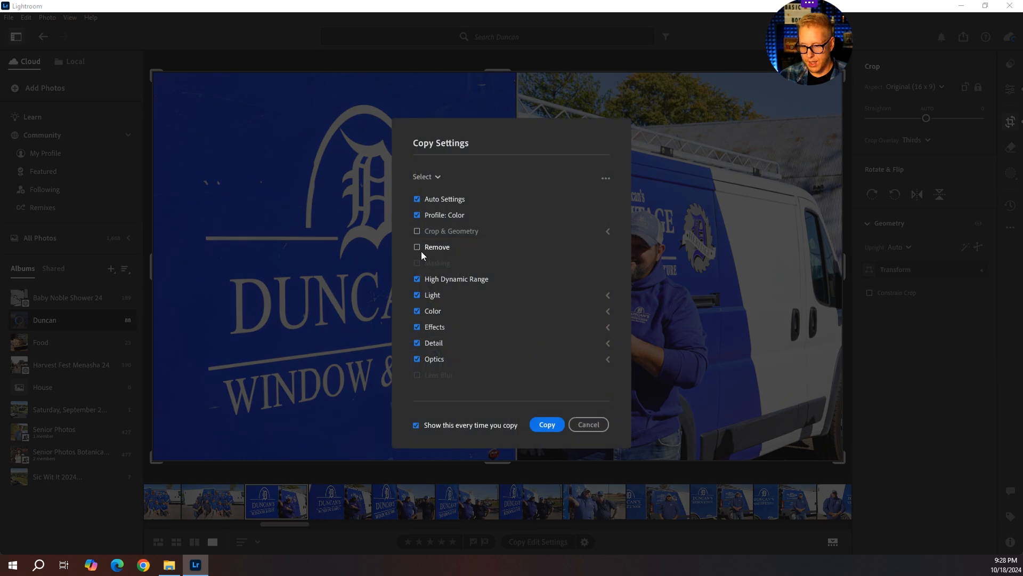
left_click(418, 232)
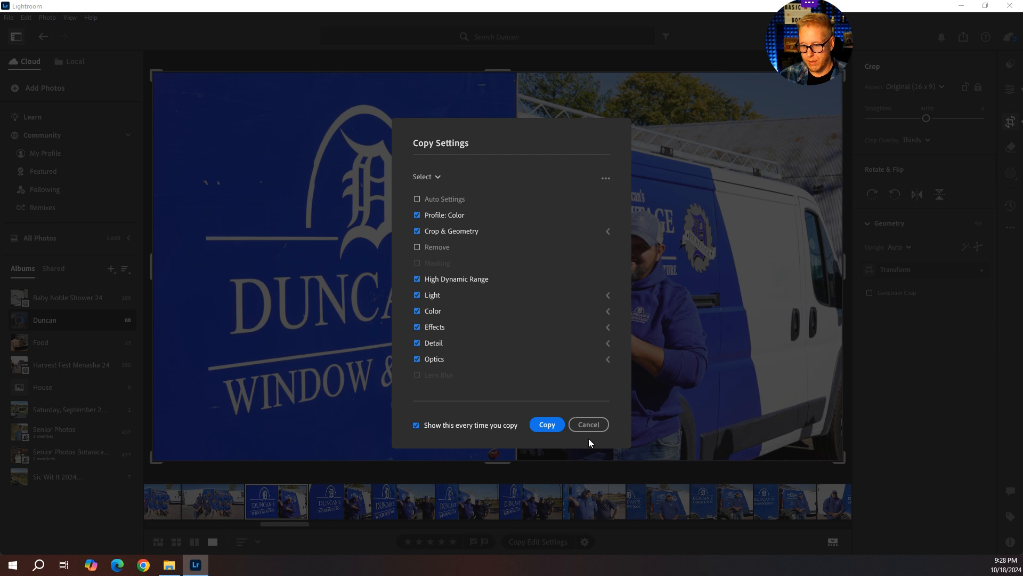
left_click(548, 425)
Step: Paste the copied edit settings onto the next four trailer photos, leaving out the close-up of the two men
left_click(350, 493)
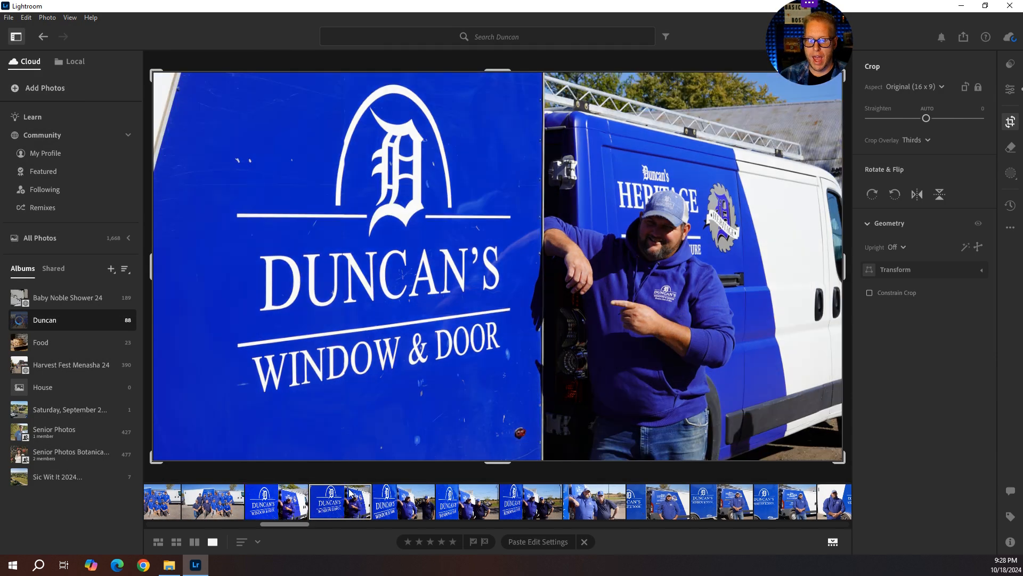
left_click(280, 504)
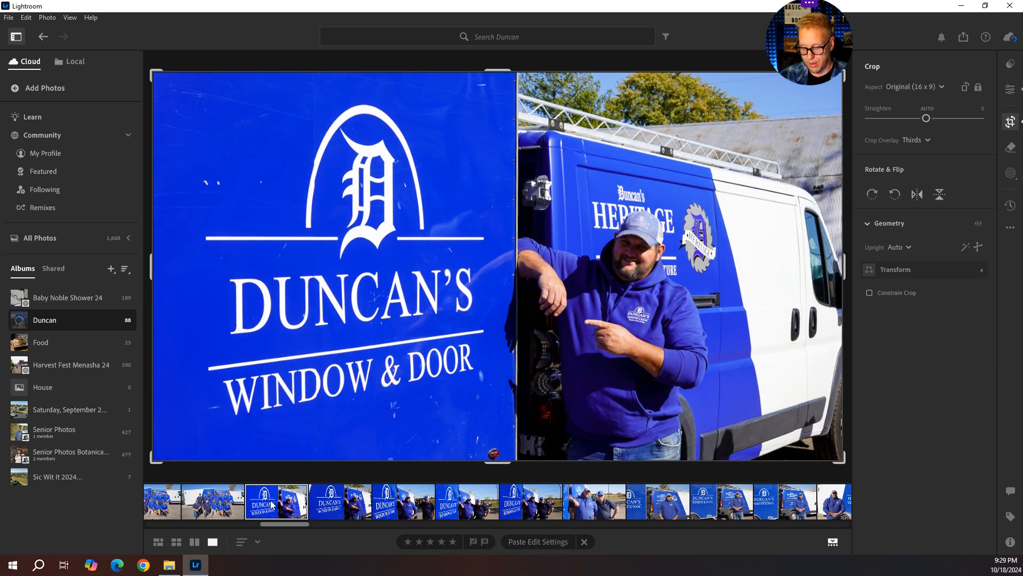
left_click(328, 508)
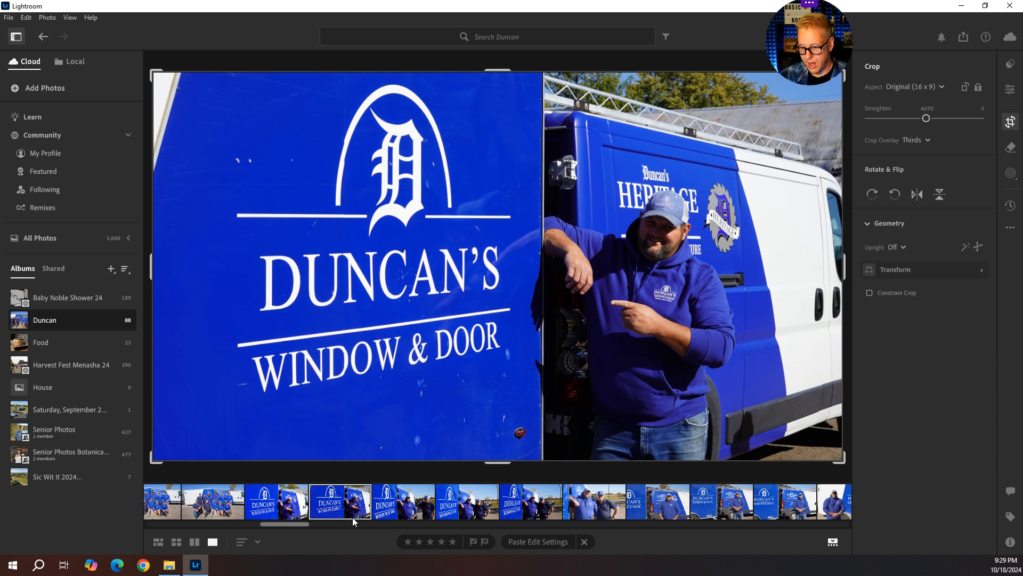
left_click(534, 512, "shift")
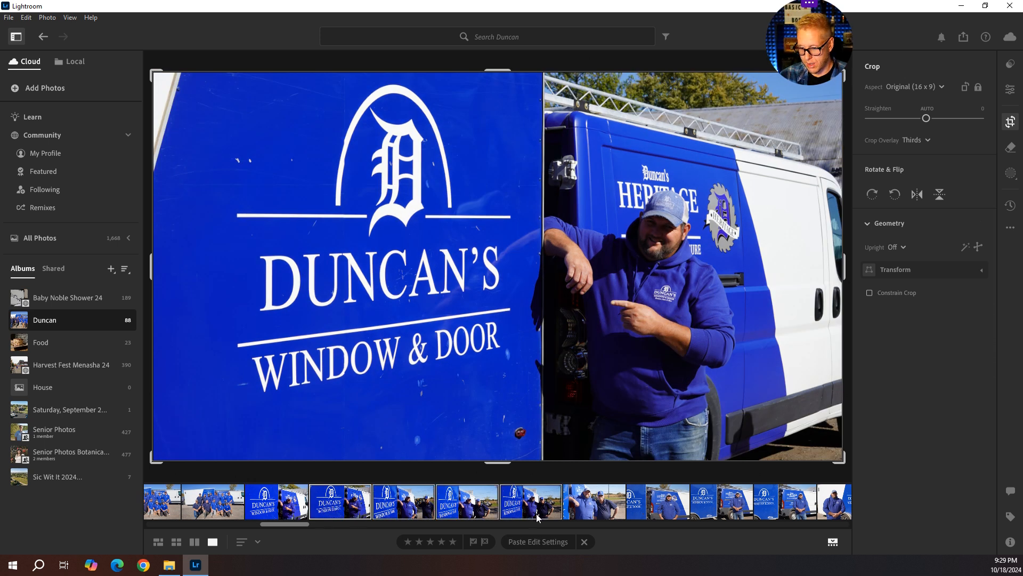
left_click(546, 537)
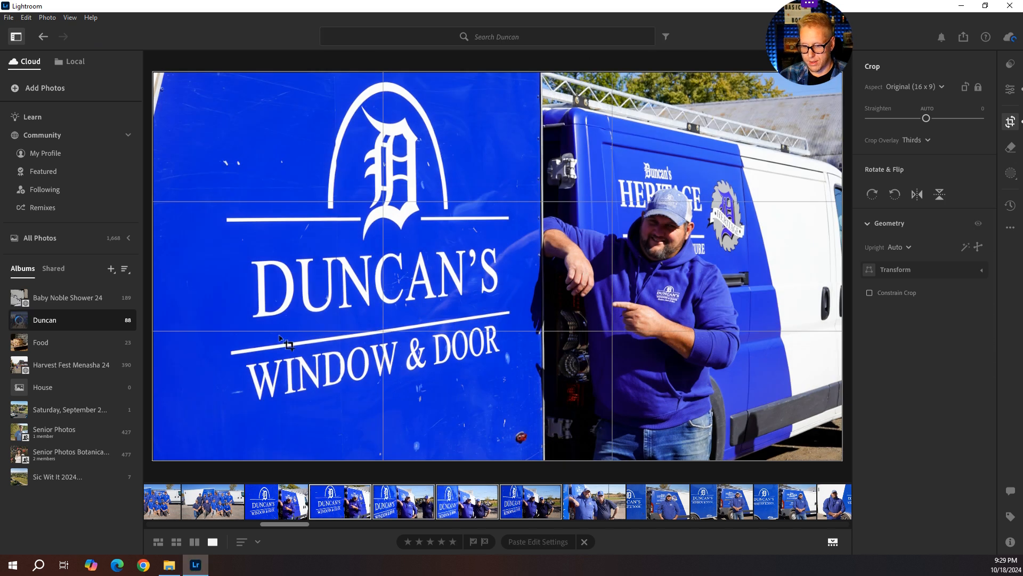
Step: Review the edited trailer photos one by one against the original edit, checking their look and Upright correction
left_click(288, 503)
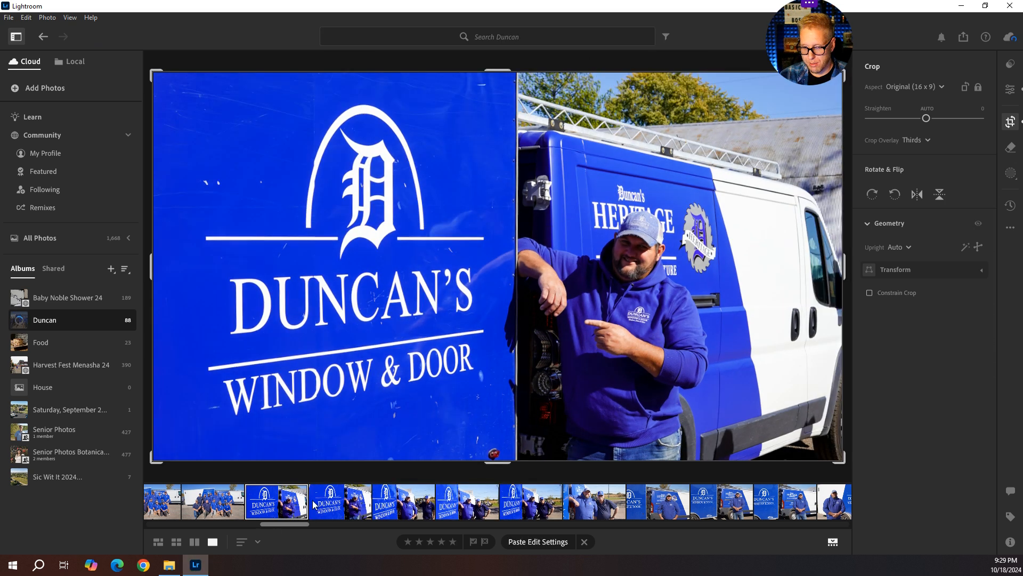
left_click(340, 498)
left_click(391, 501)
left_click(467, 504)
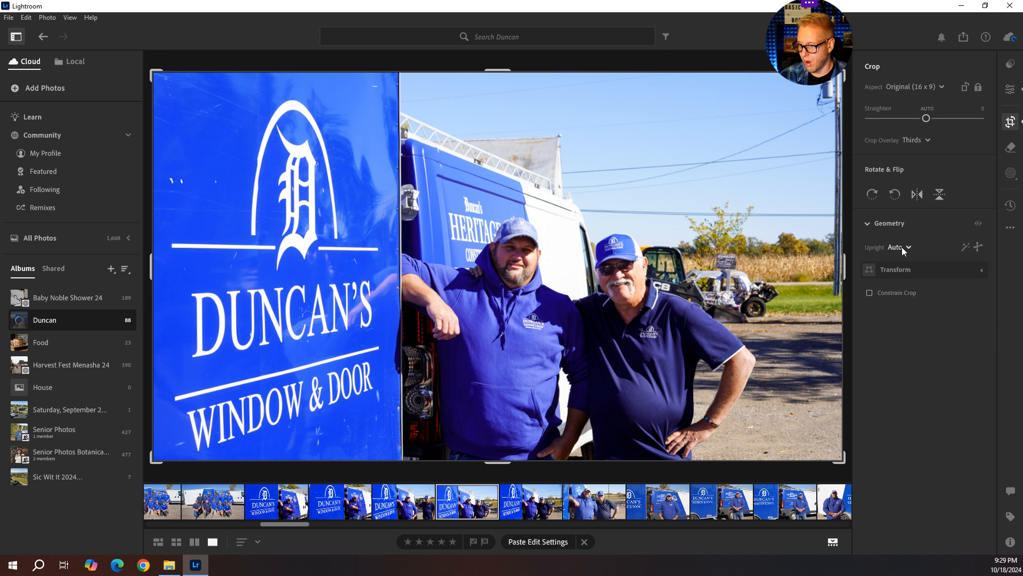
key("Right")
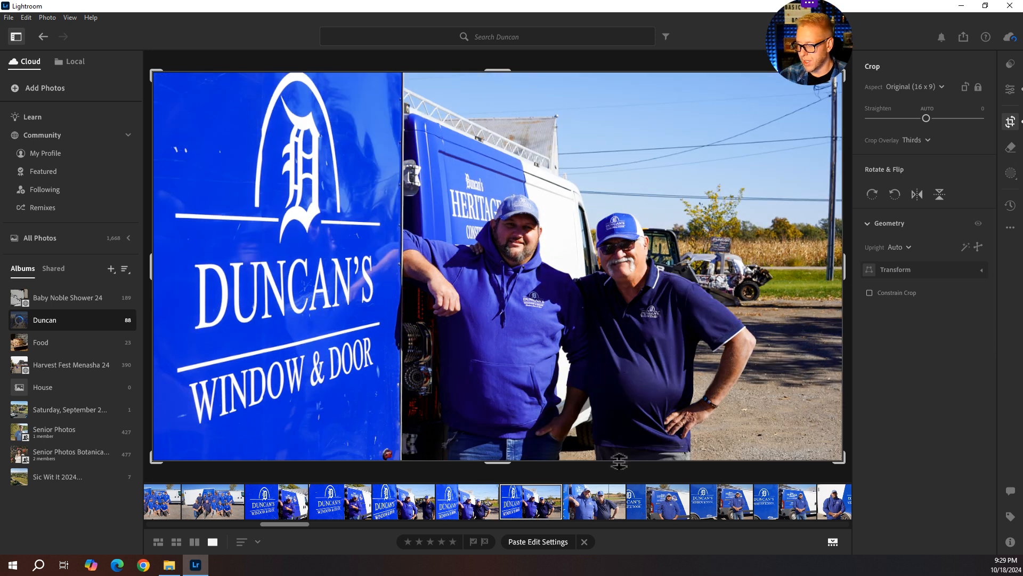
Step: Set Upright to Auto on the close-up photo of the two men
key("Right")
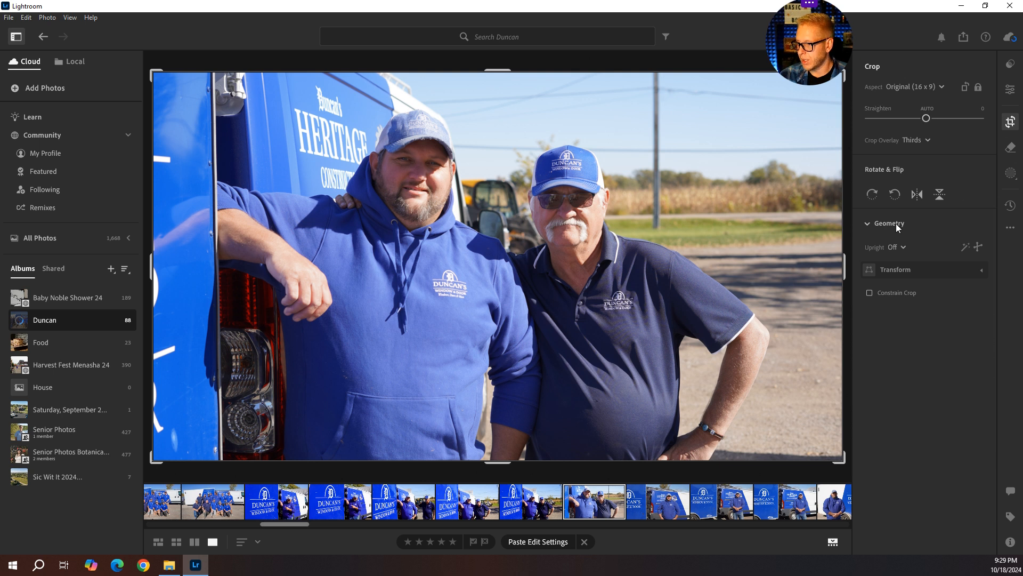
left_click(899, 247)
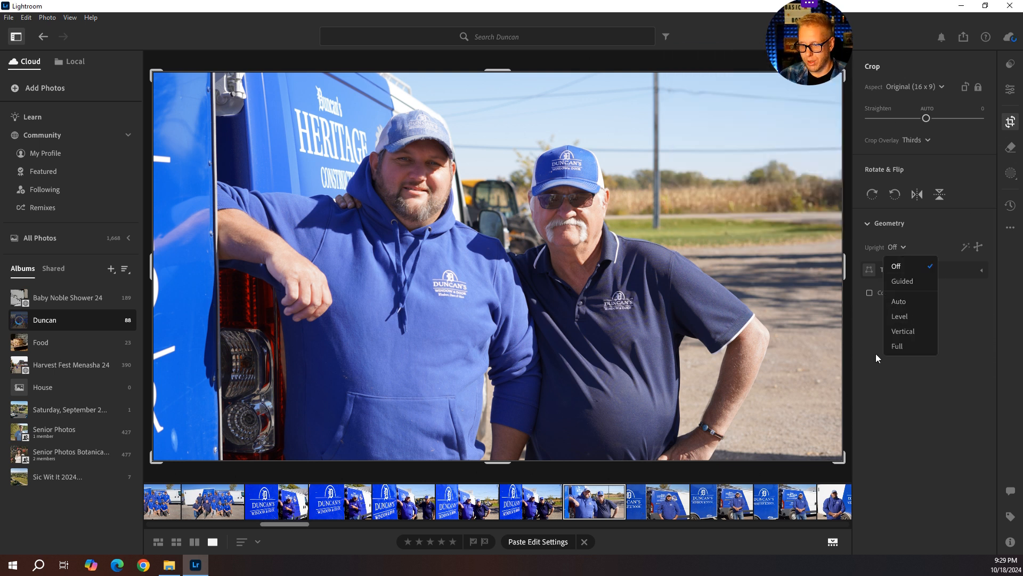
left_click(900, 301)
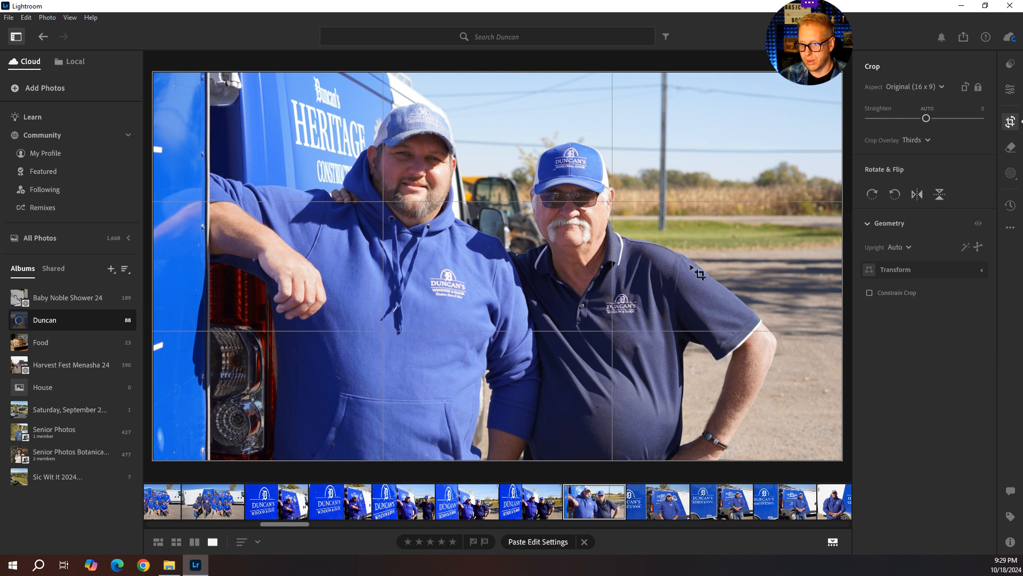
Step: Apply Auto adjustments to the close-up of the two men, then raise Contrast to +21 and Shadows to +59
left_click(1010, 89)
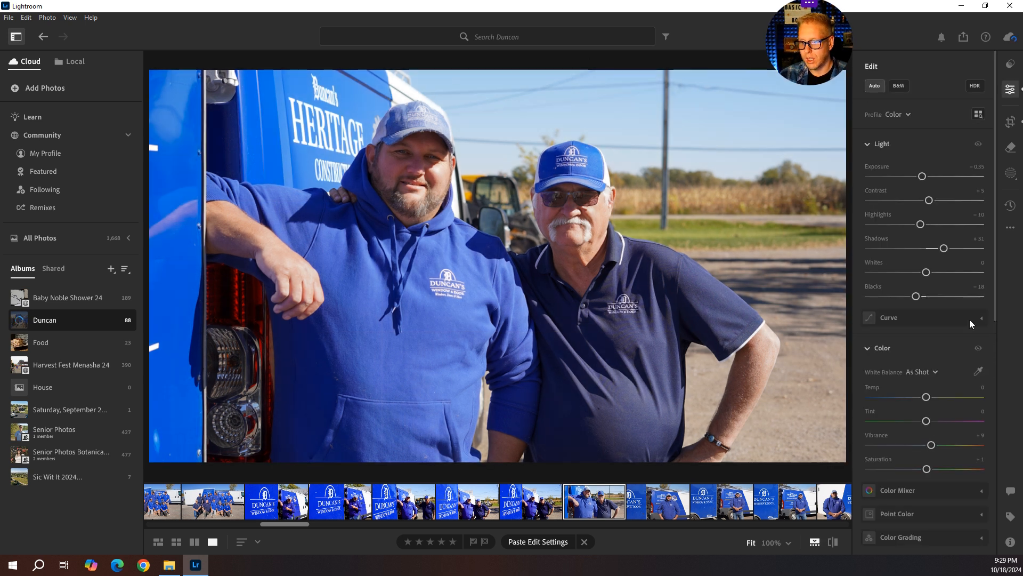
left_click_drag(929, 200, 938, 202)
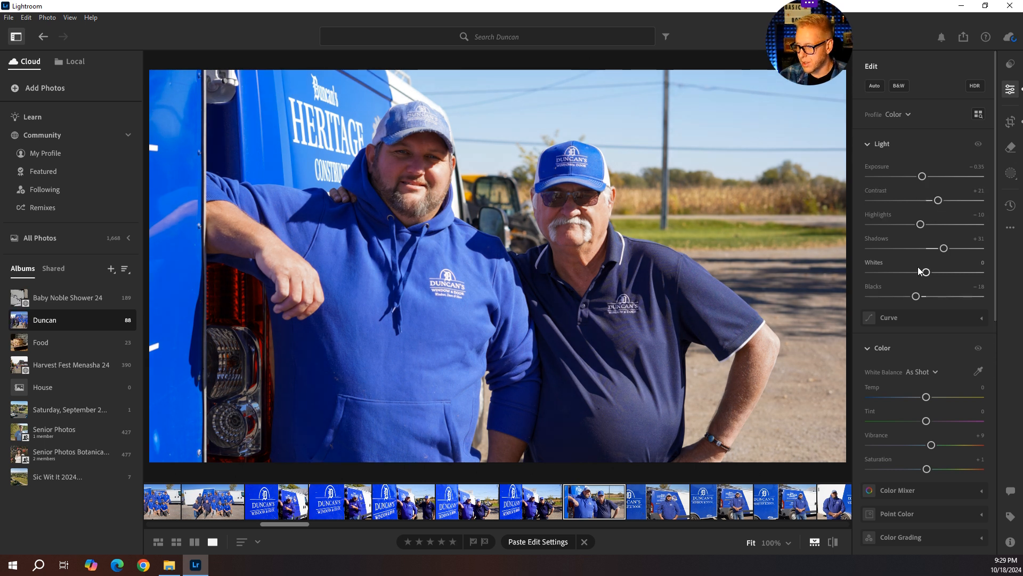
mouse_move(947, 249)
left_mouse_down()
mouse_move(987, 246)
mouse_move(957, 248)
left_mouse_up()
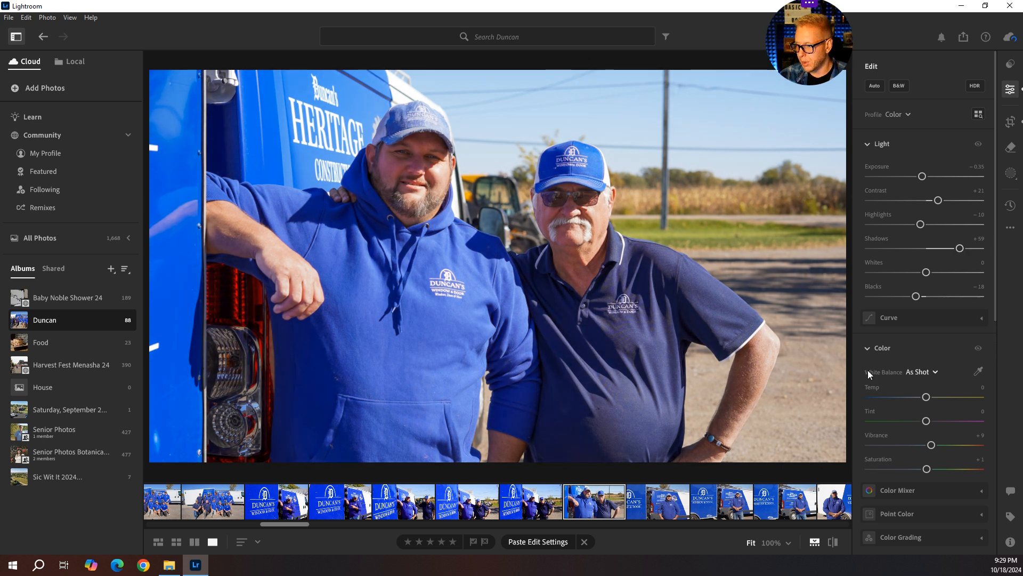
Step: Lower the blue channel's Saturation to −5 in the Color Mixer for the close-up photo
scroll(916, 423, "down", 2)
left_click(896, 373)
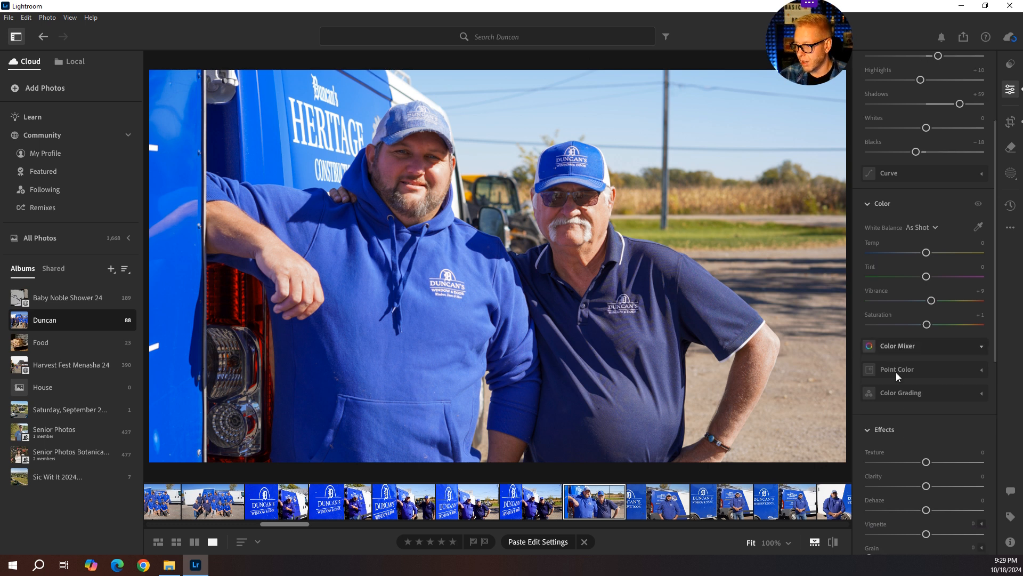
left_click(942, 376)
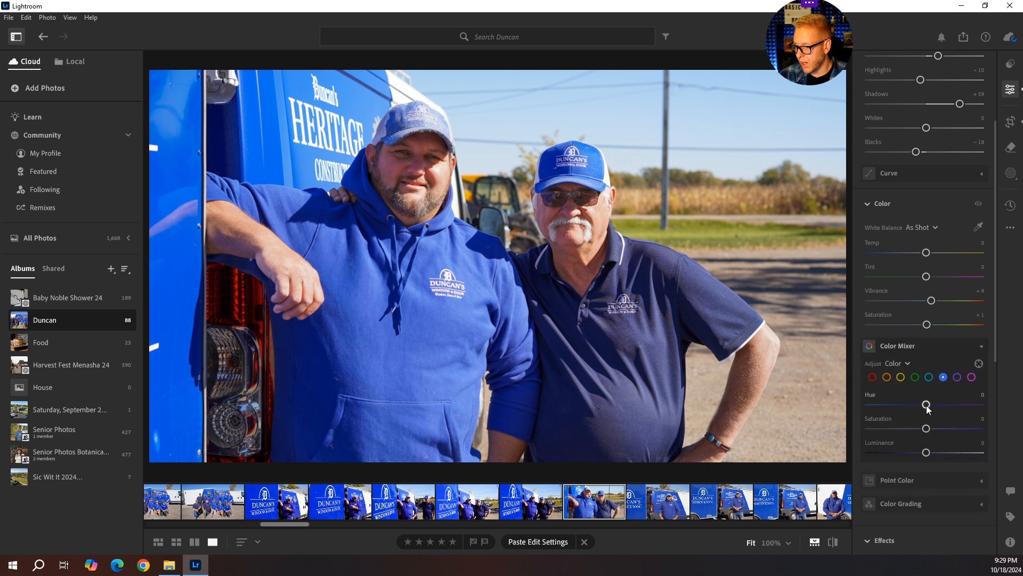
mouse_move(926, 431)
left_mouse_down()
mouse_move(904, 430)
mouse_move(925, 434)
left_mouse_up()
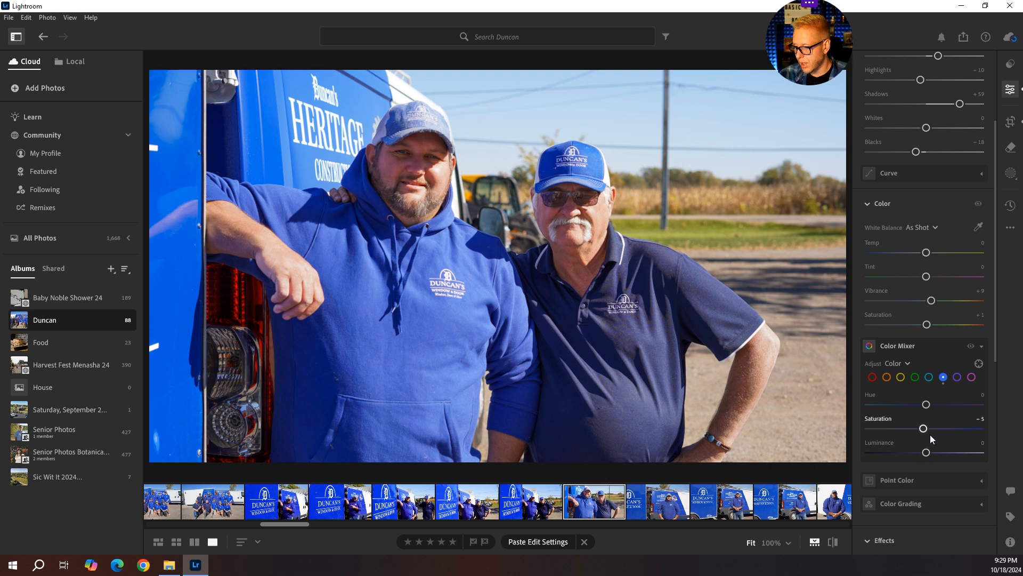
Step: Try a blue Hue of −21 and a blue Luminance of +19 on the close-up, undoing each change
left_click_drag(926, 405, 915, 404)
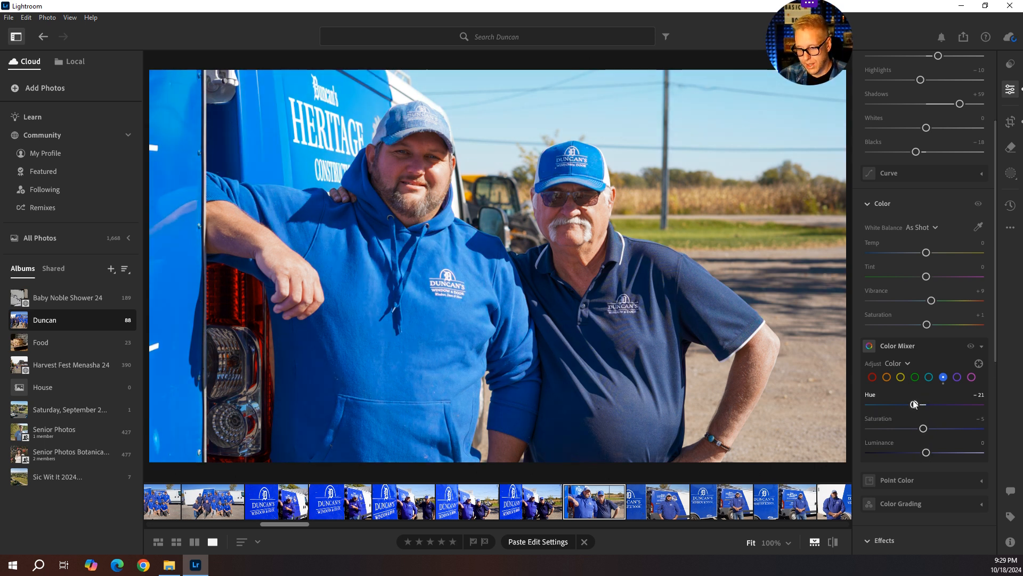
key("ctrl+z")
mouse_move(925, 453)
left_mouse_down()
mouse_move(905, 452)
mouse_move(938, 452)
left_mouse_up()
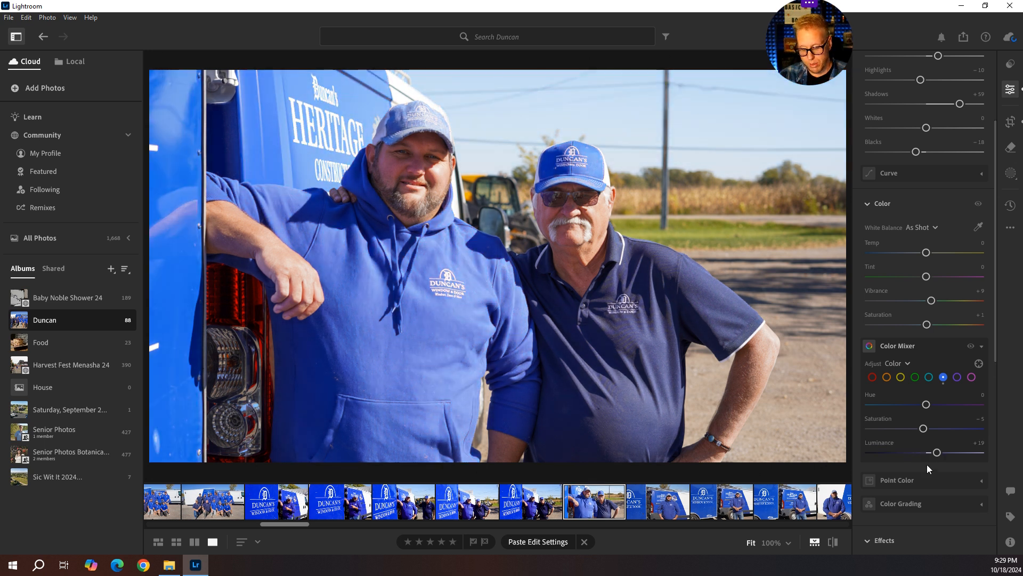
key("ctrl+z")
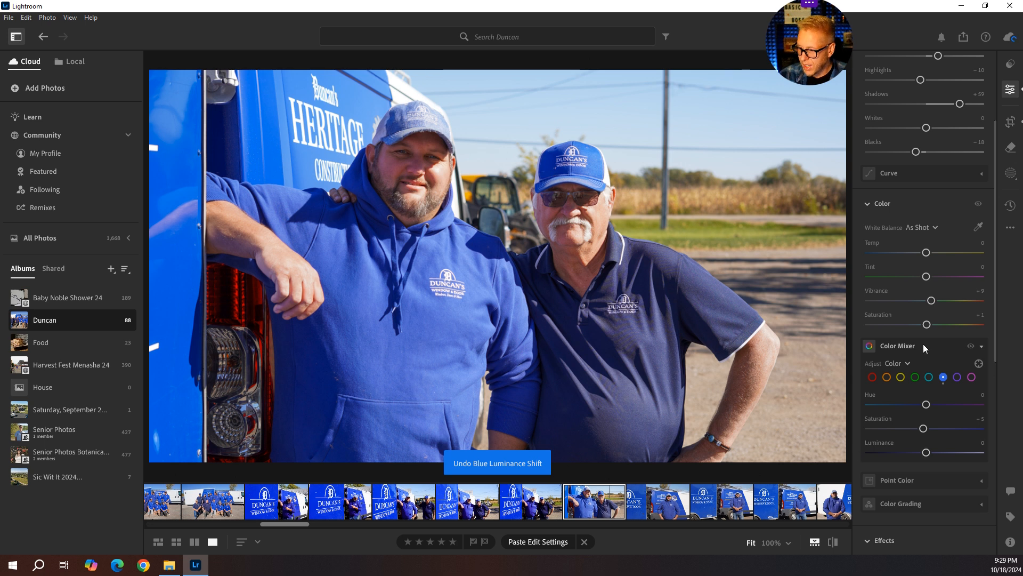
Step: Set the close-up's Dehaze to +13 and Texture to −6, and enable Remove Chromatic Aberration and Lens Corrections
scroll(903, 443, "down", 5)
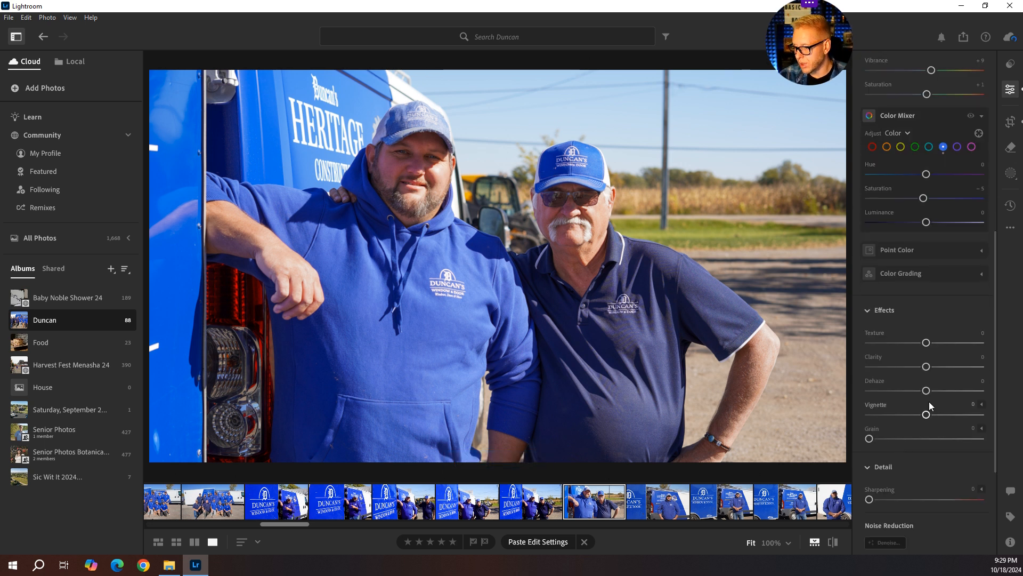
left_click_drag(926, 391, 943, 391)
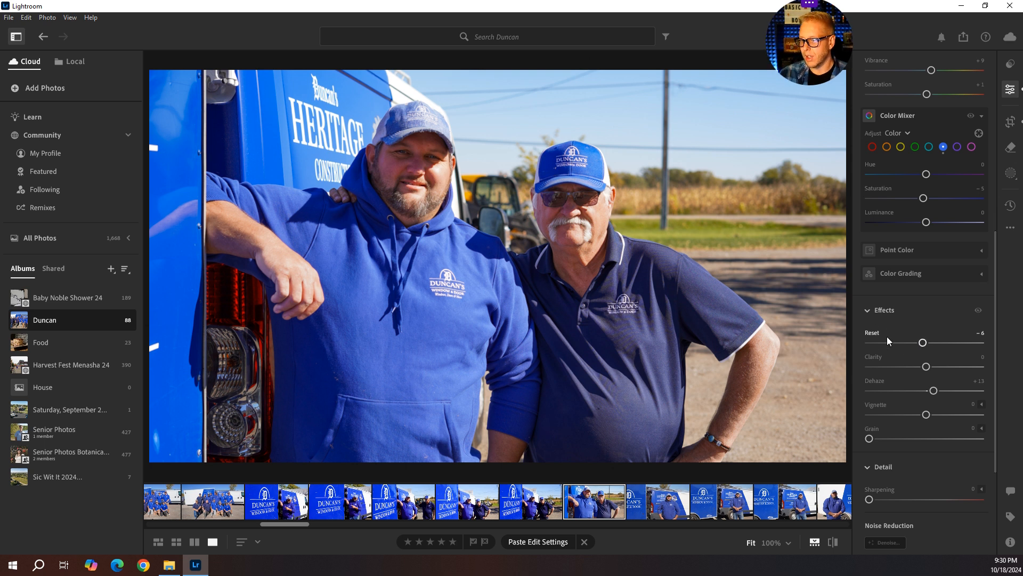
scroll(901, 469, "down", 3)
scroll(898, 464, "down", 2)
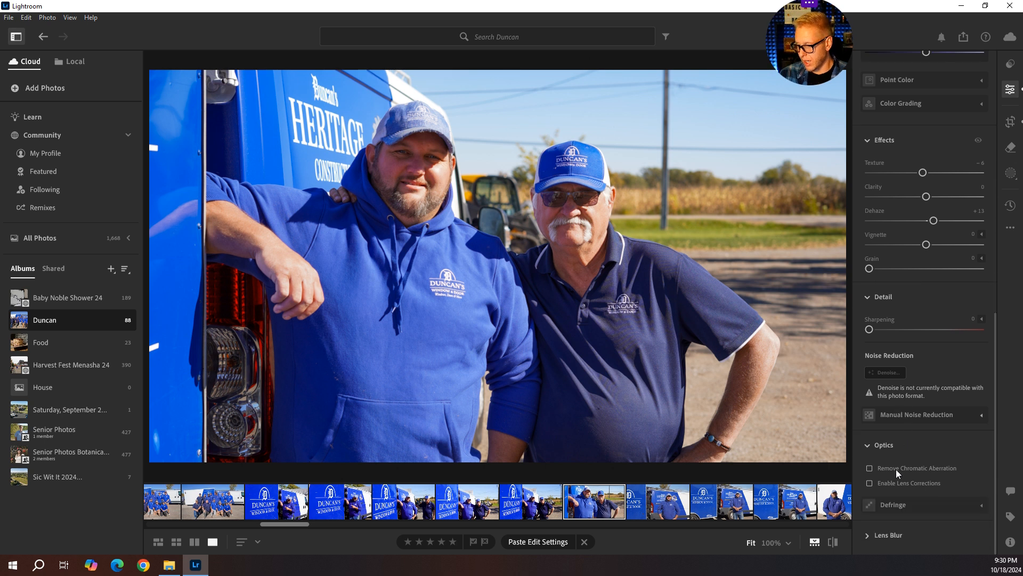
left_click(869, 468)
left_click(870, 483)
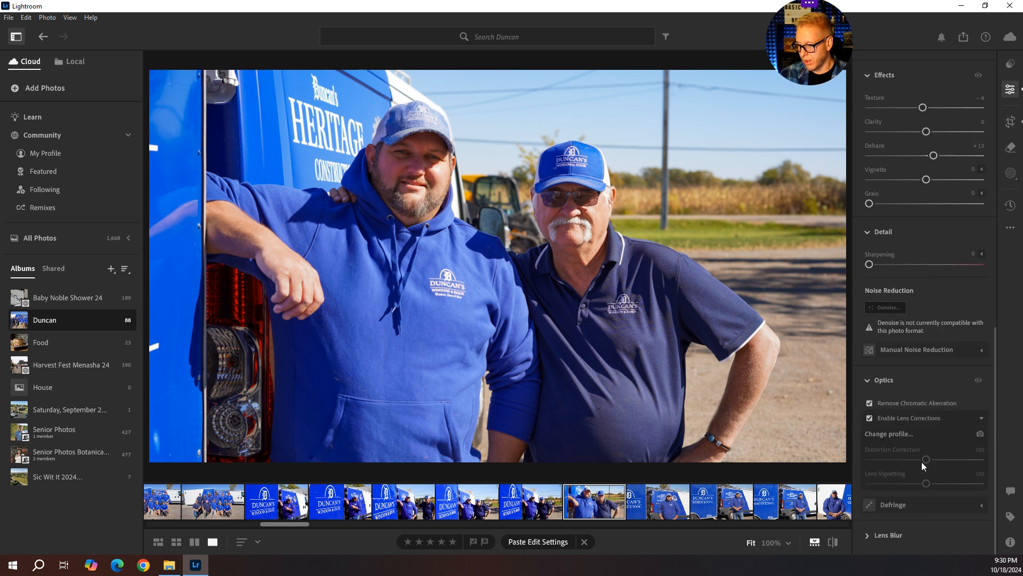
Step: Check the close-up's light, color and Upright settings and paste the copied edit settings onto it
scroll(933, 407, "up", 10)
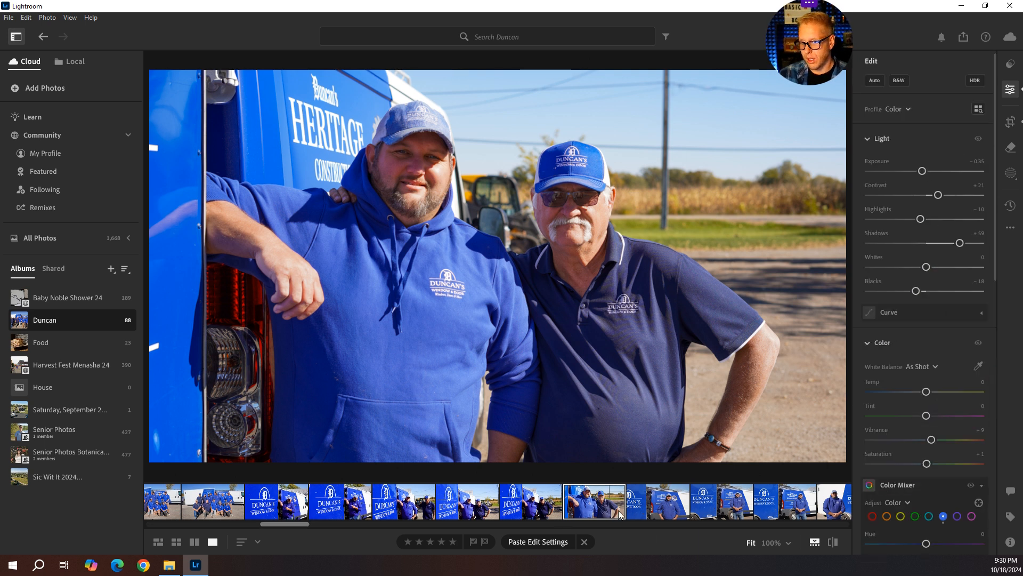
left_click(1011, 122)
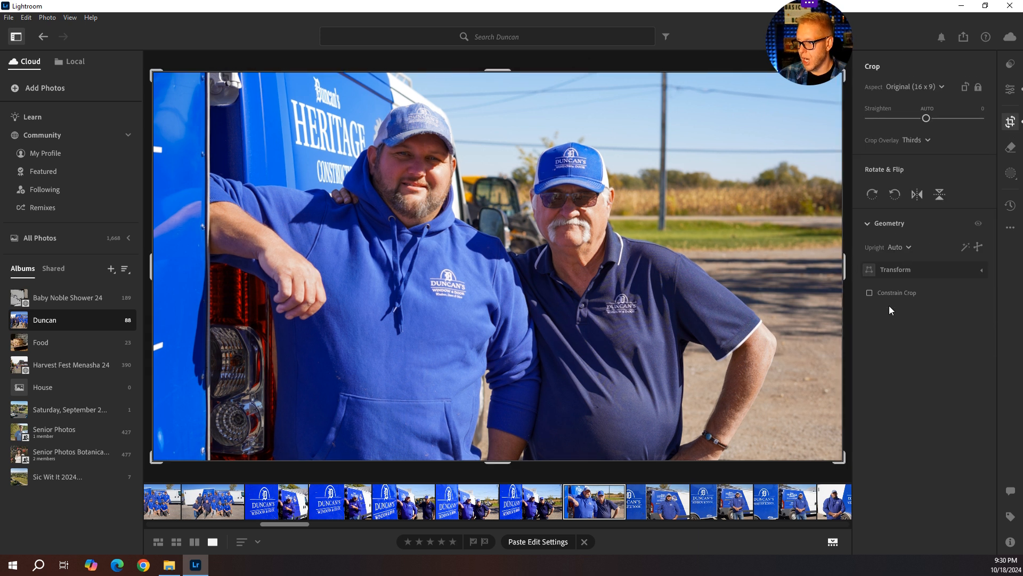
left_click(535, 542)
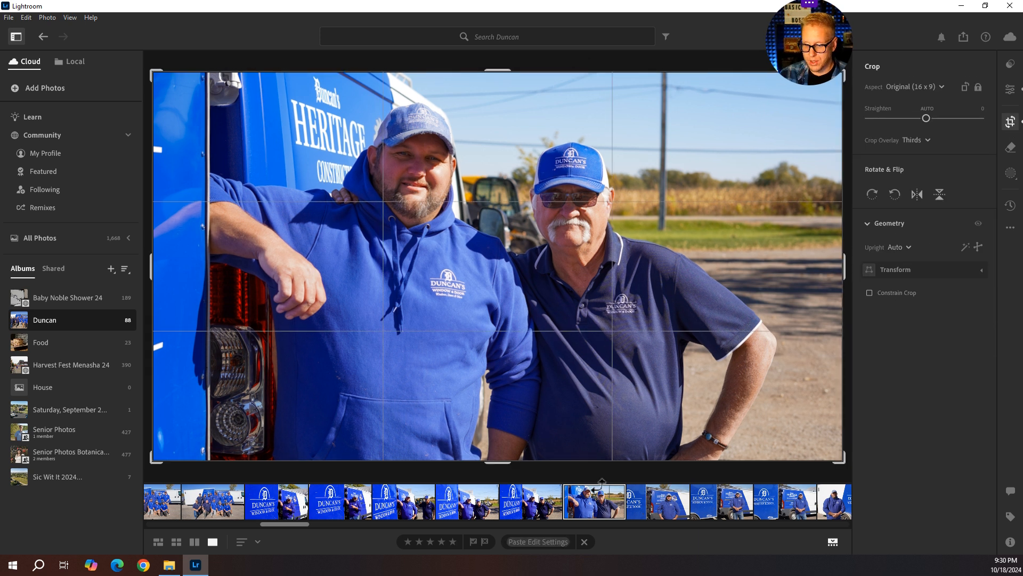
Step: Apply Auto adjustments and Auto Upright to the next photo, the closer shot of one man beside the van
key("Right")
left_click_drag(295, 525, 348, 526)
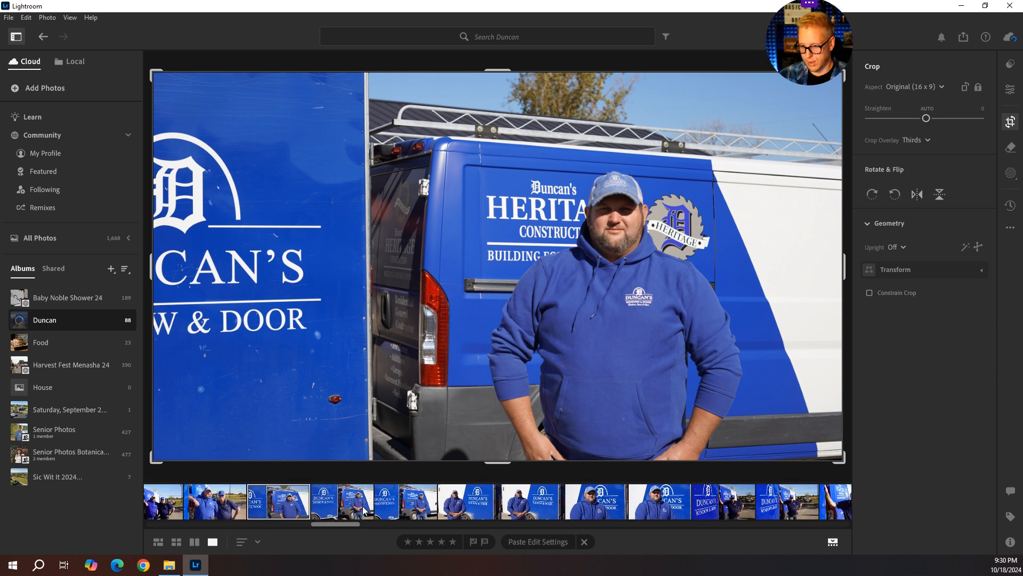
left_click(1011, 90)
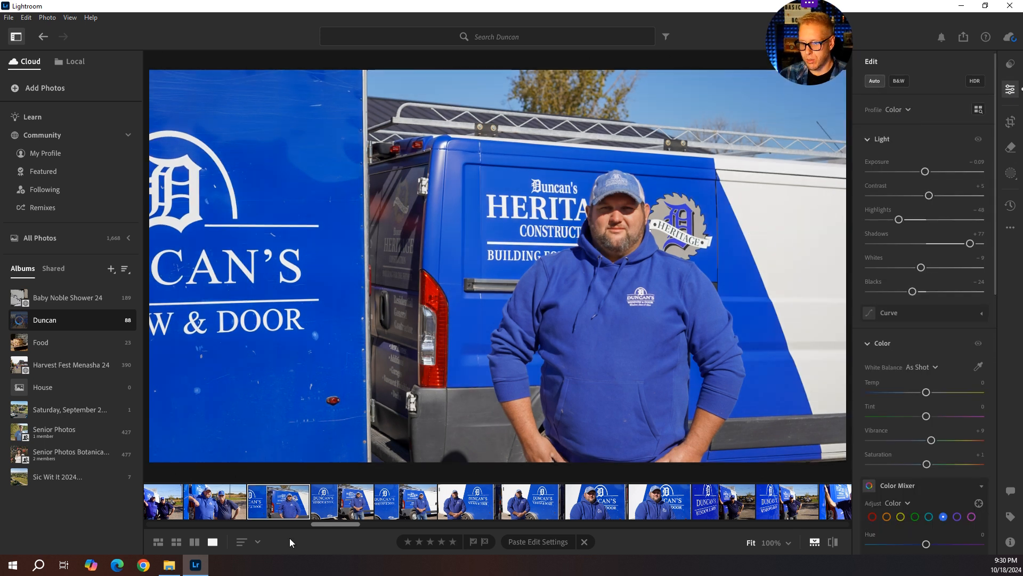
left_click(1014, 123)
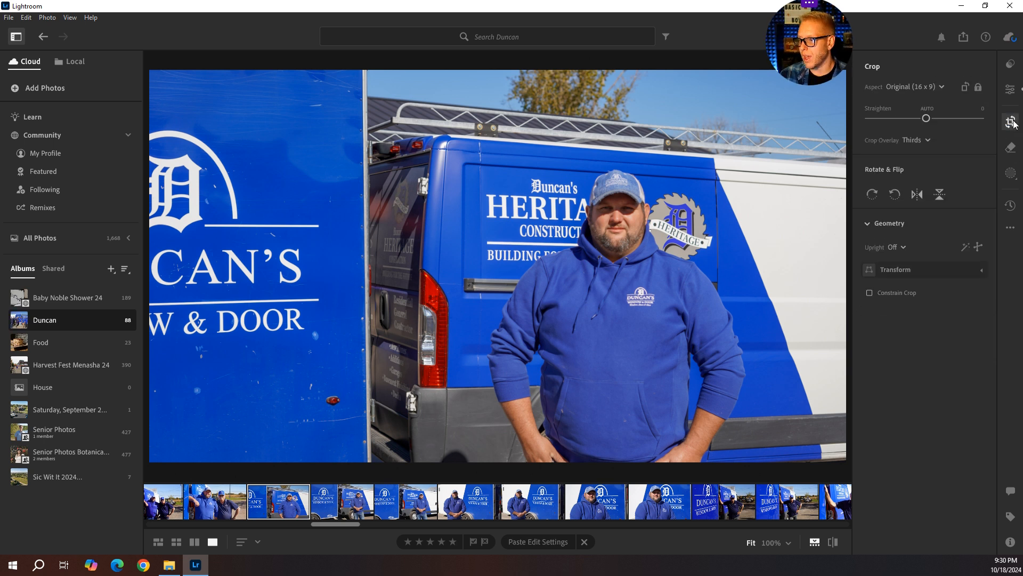
left_click(897, 248)
left_click(906, 301)
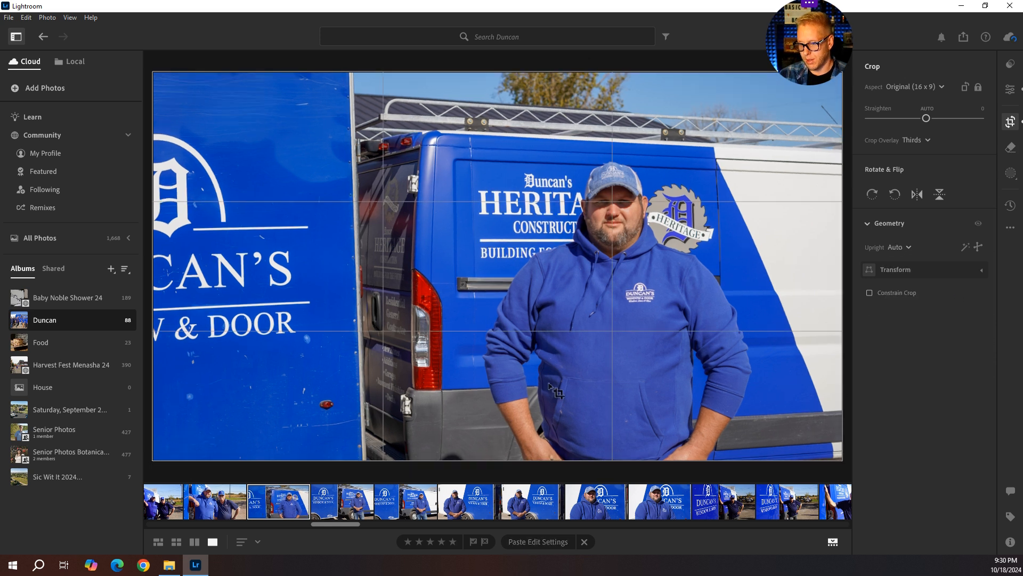
Step: Compare the two single-man van photos and apply Auto adjustments to the wider one showing the full trailer logo
left_click(339, 514)
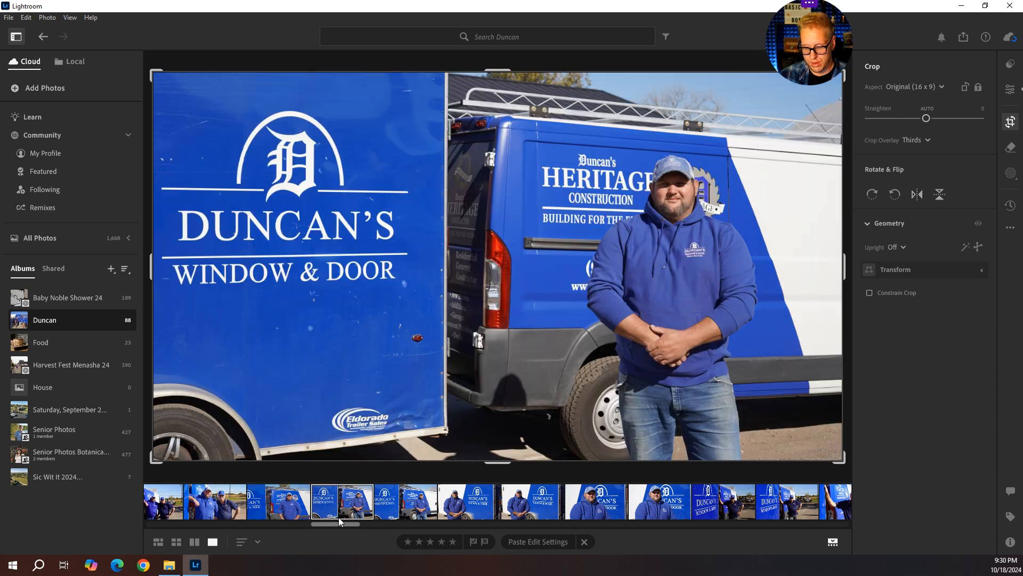
left_click(279, 504)
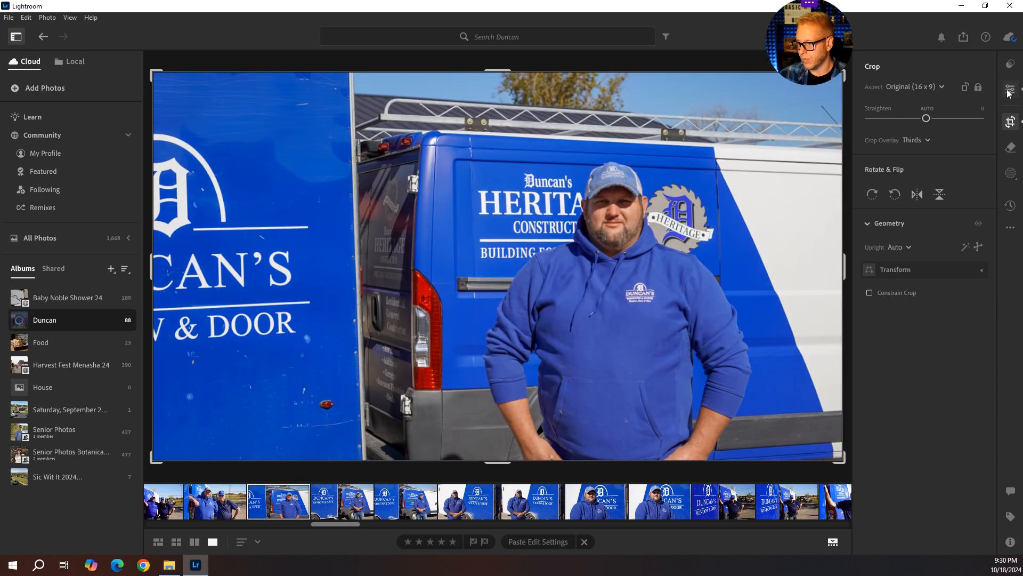
left_click(344, 507)
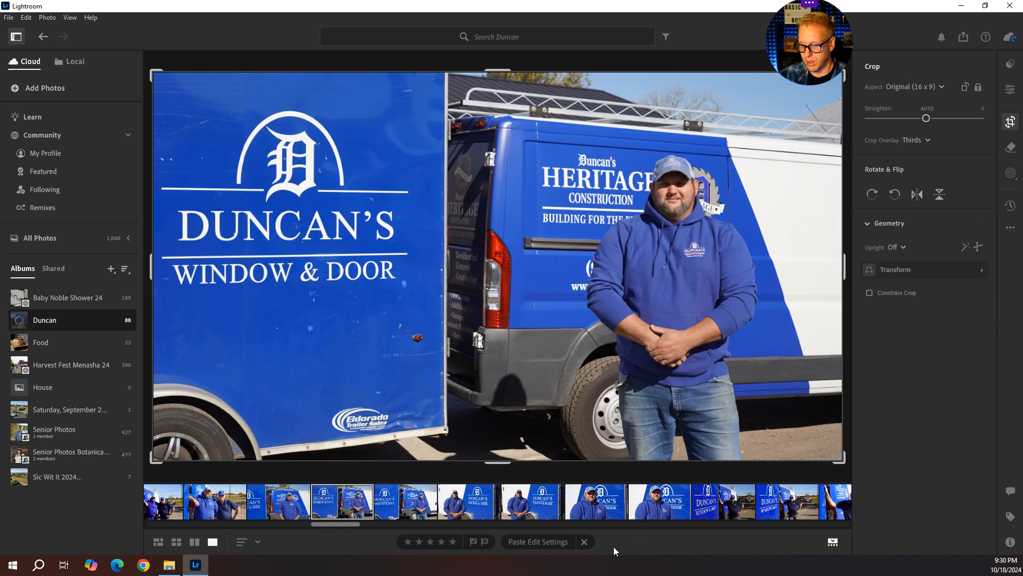
left_click(1010, 89)
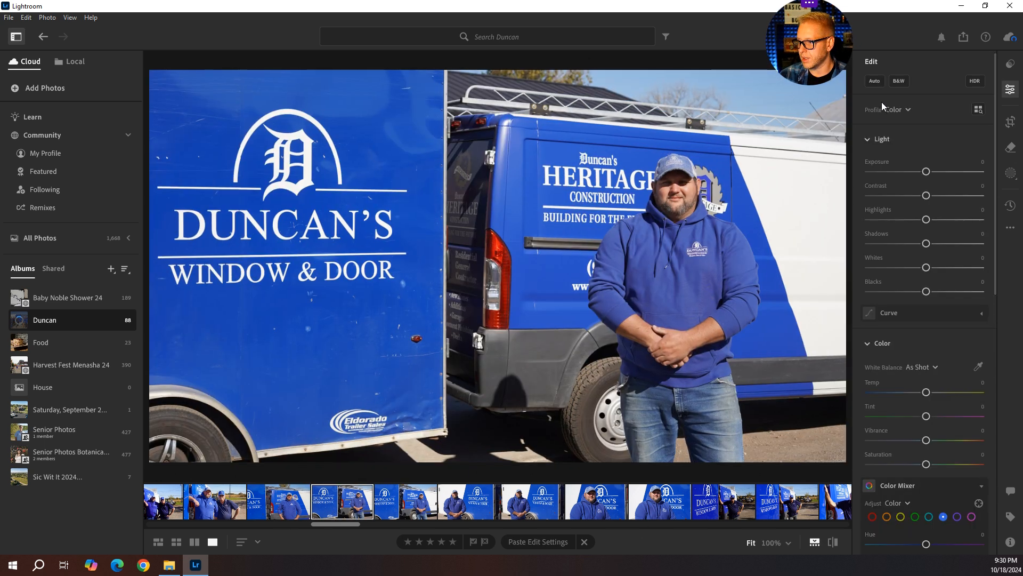
left_click(1010, 122)
left_click(1010, 148)
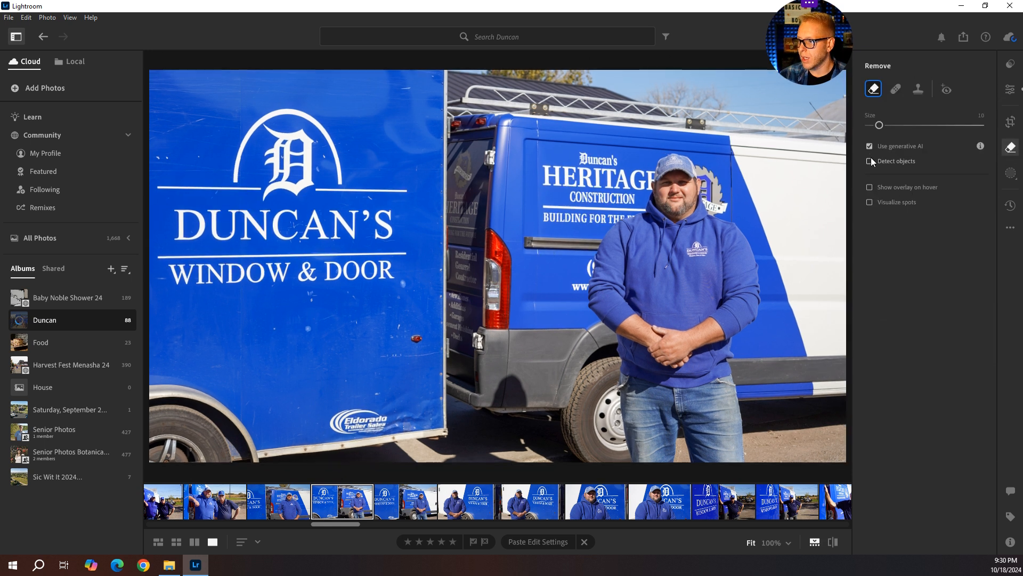
left_click(1010, 125)
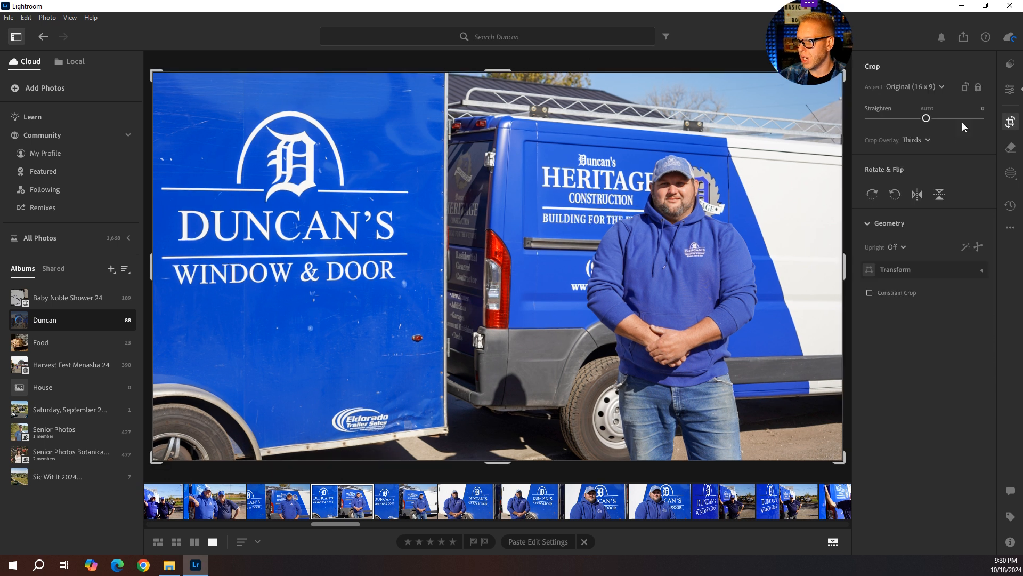
left_click(1011, 172)
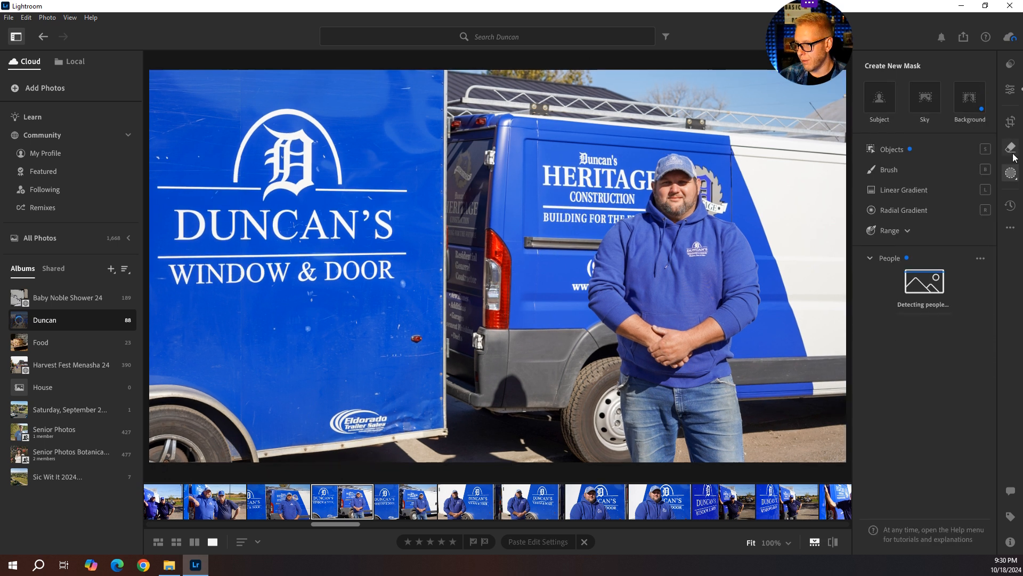
left_click(1010, 148)
left_click(1011, 91)
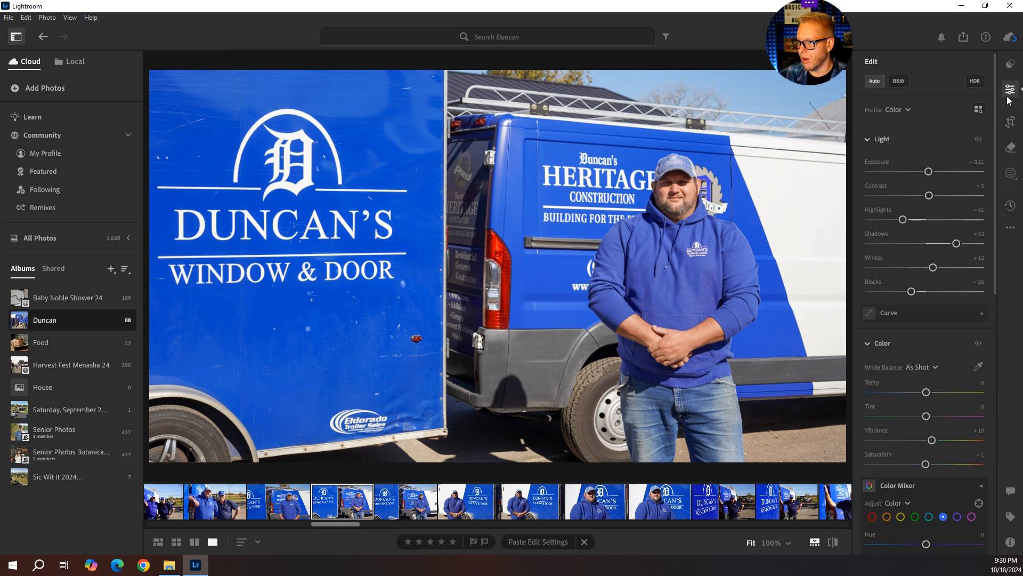
Step: Set Upright to Auto on the wider single-man photo and discard the previously copied edit settings
left_click(1010, 123)
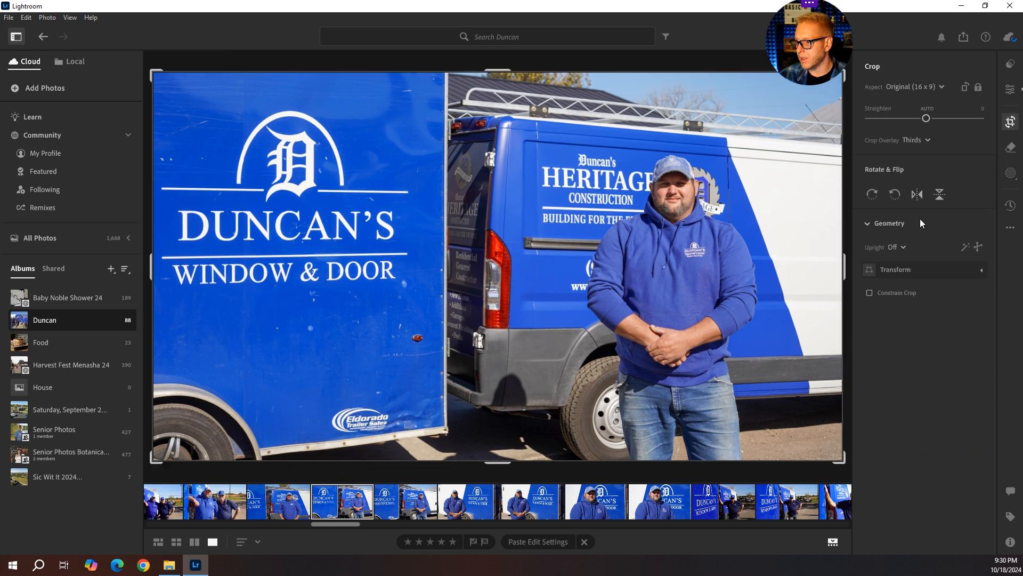
left_click(904, 246)
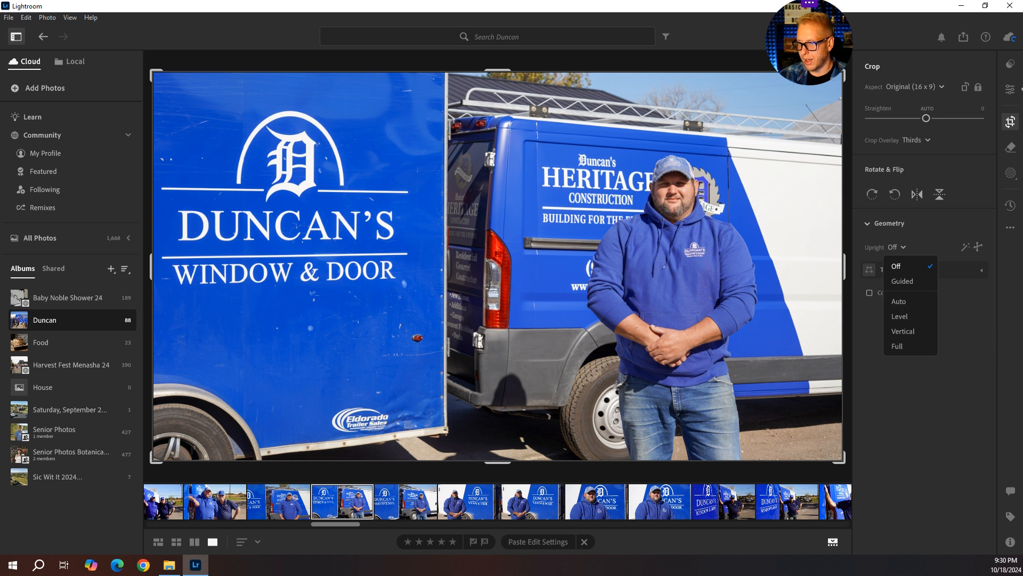
left_click(899, 301)
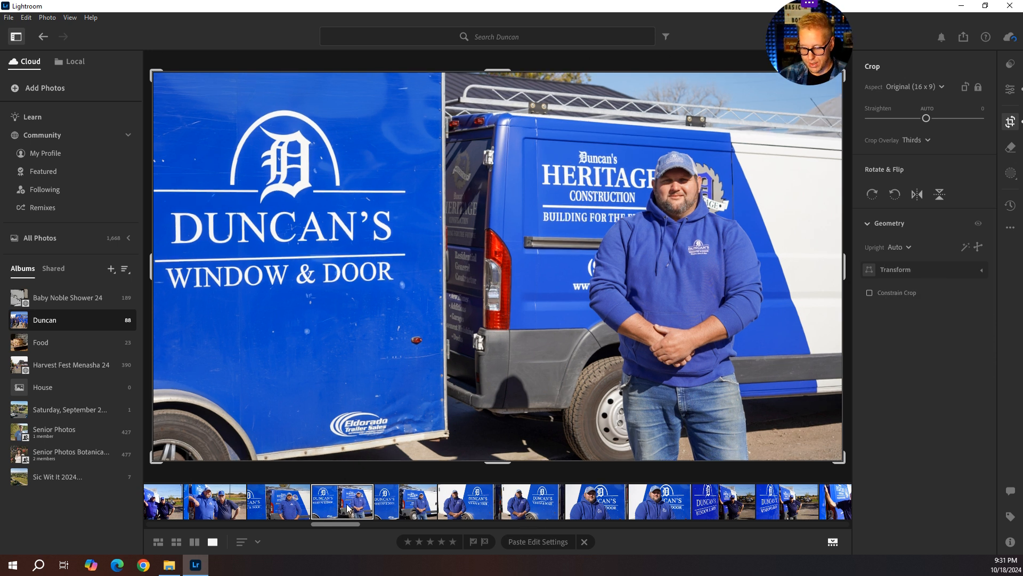
left_click(584, 541)
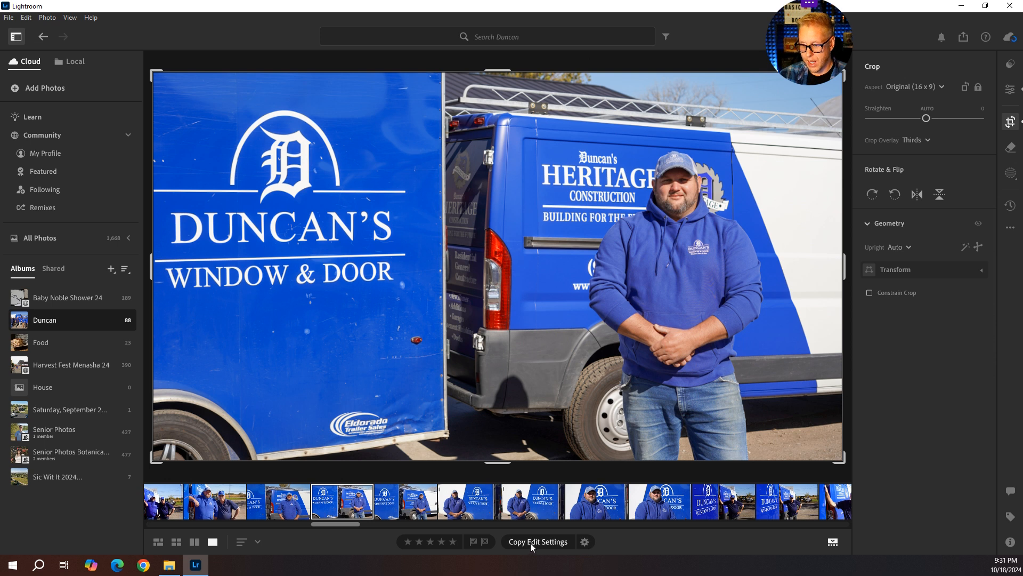
Step: Copy the wider single-man photo's edit settings with Crop & Geometry included, paste them onto the next similar photo and compare the two
left_click(529, 542)
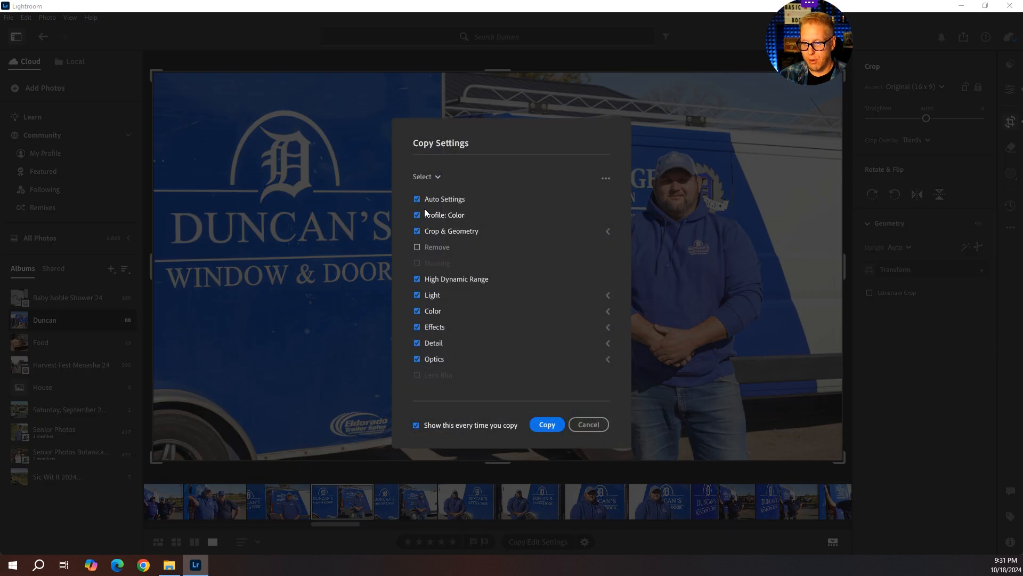
left_click(546, 425)
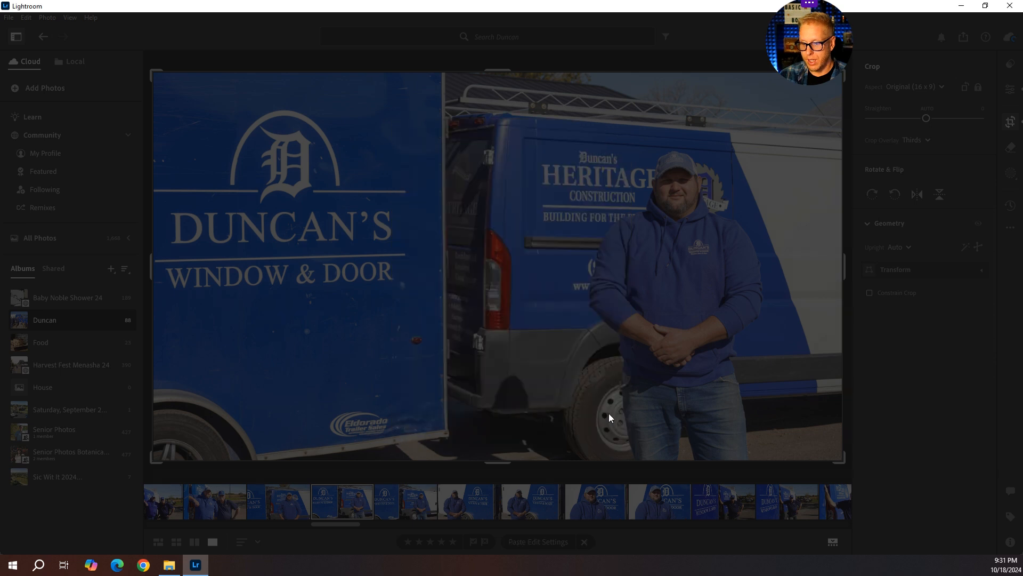
left_click(417, 501)
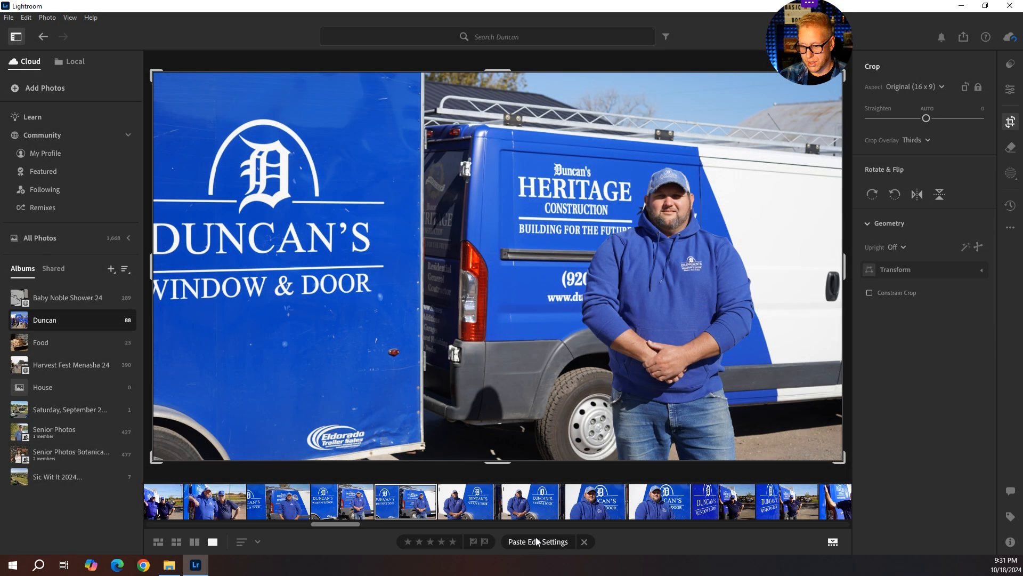
left_click(542, 543)
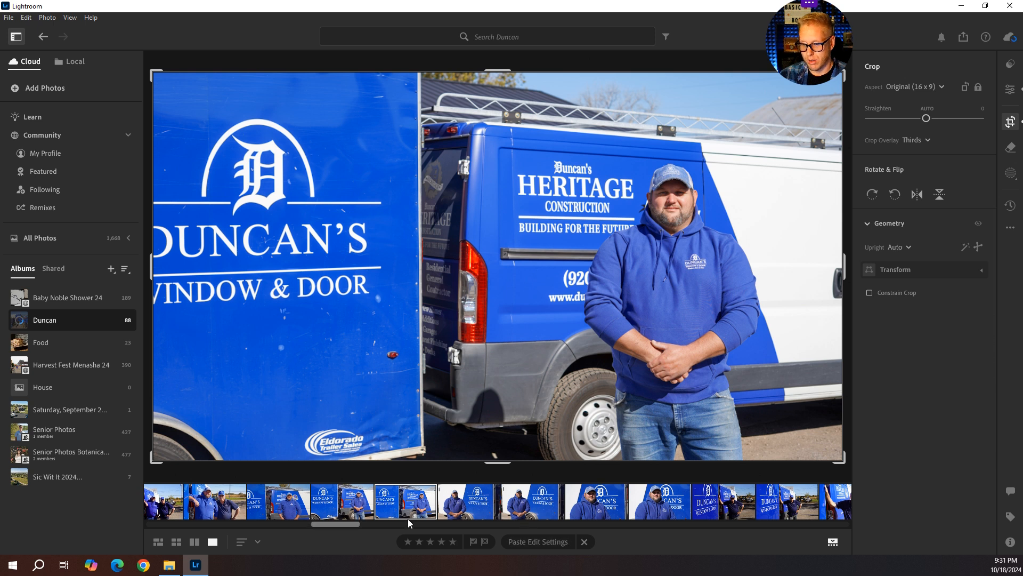
left_click(1010, 89)
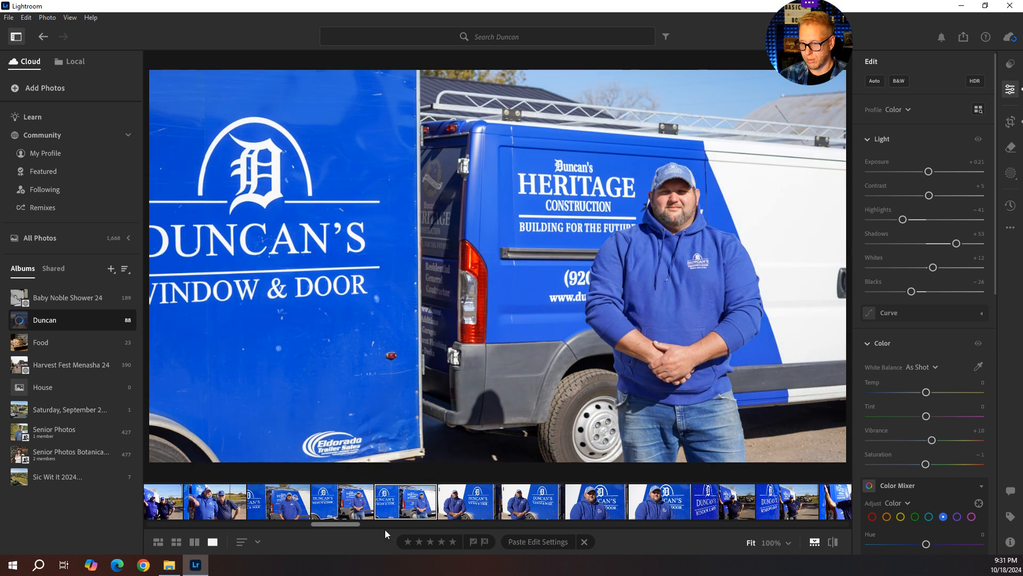
left_click(351, 515)
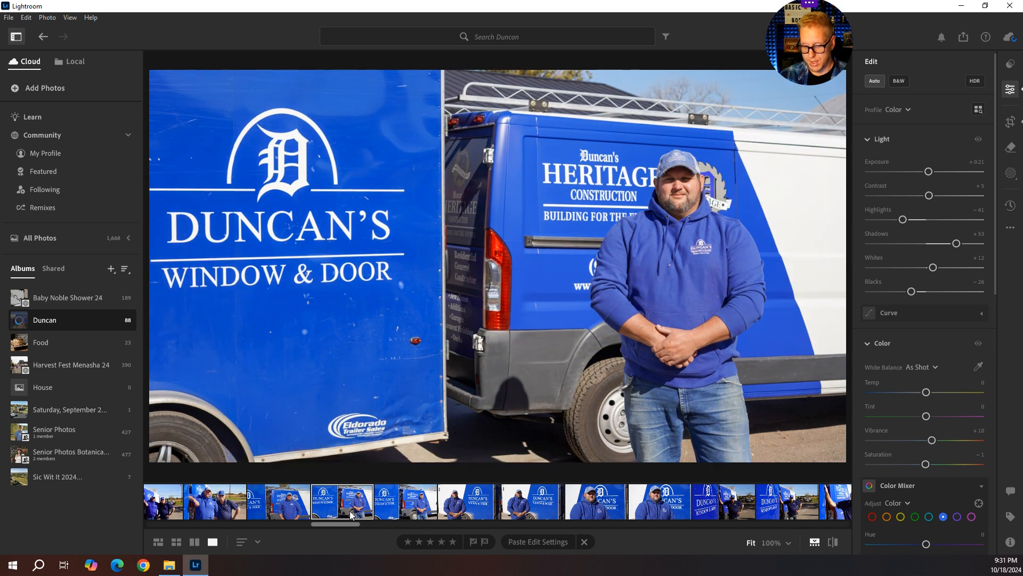
left_click(392, 514)
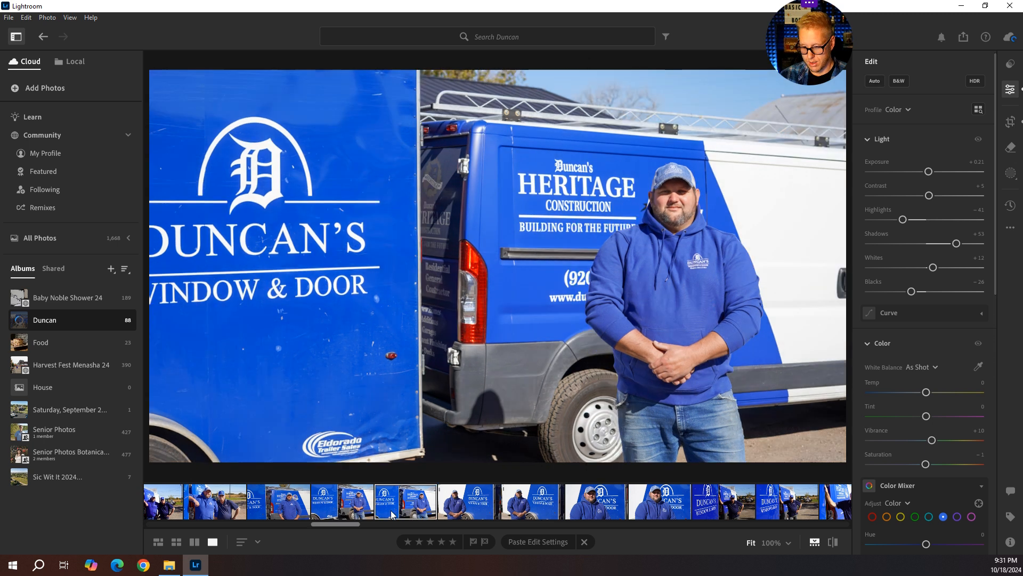
Step: Apply Auto adjustments and Auto Upright to the next photo, the man standing before the white-and-blue trailer
left_click(474, 500)
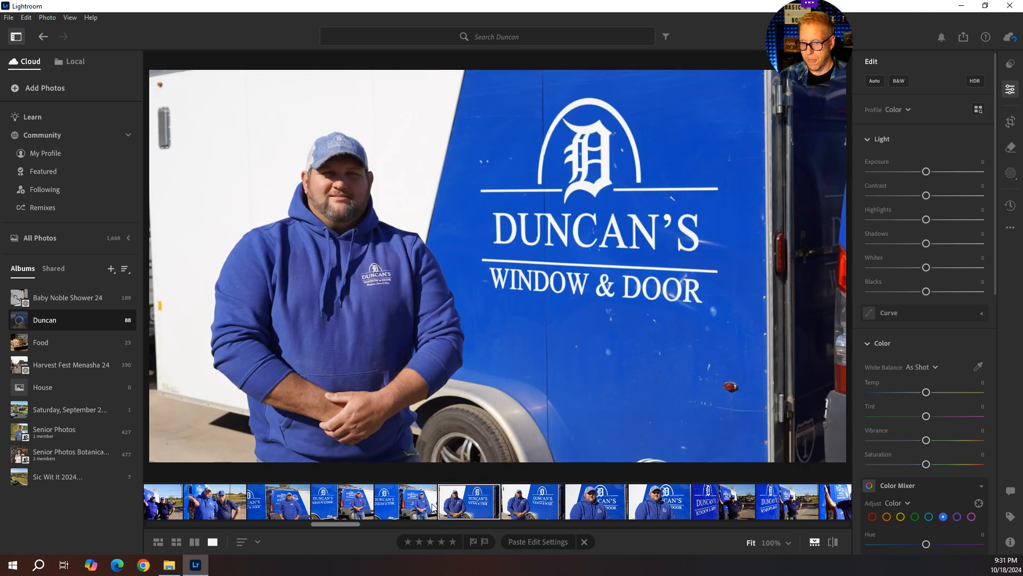
left_click(884, 82)
left_click(1010, 124)
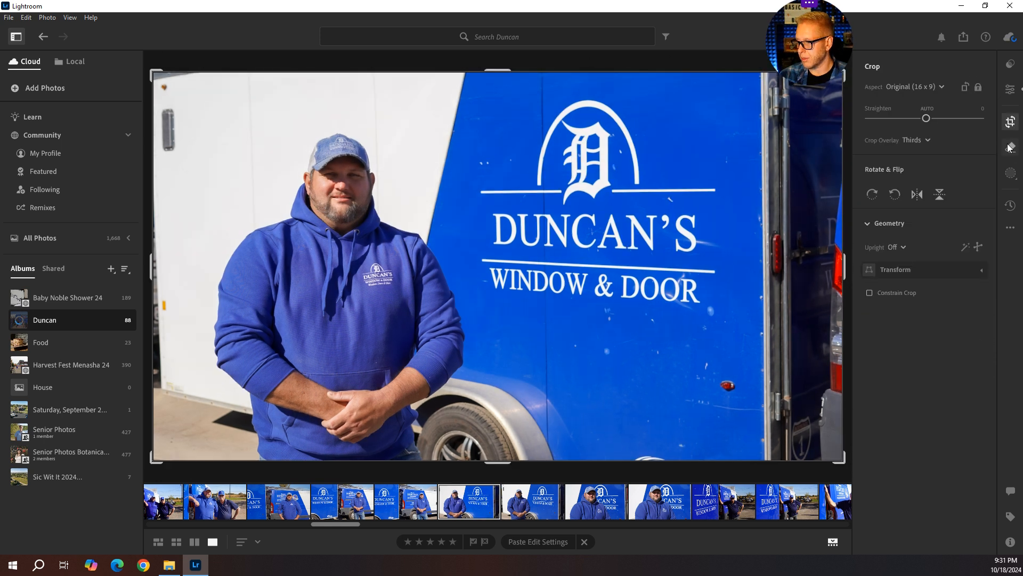
left_click(897, 247)
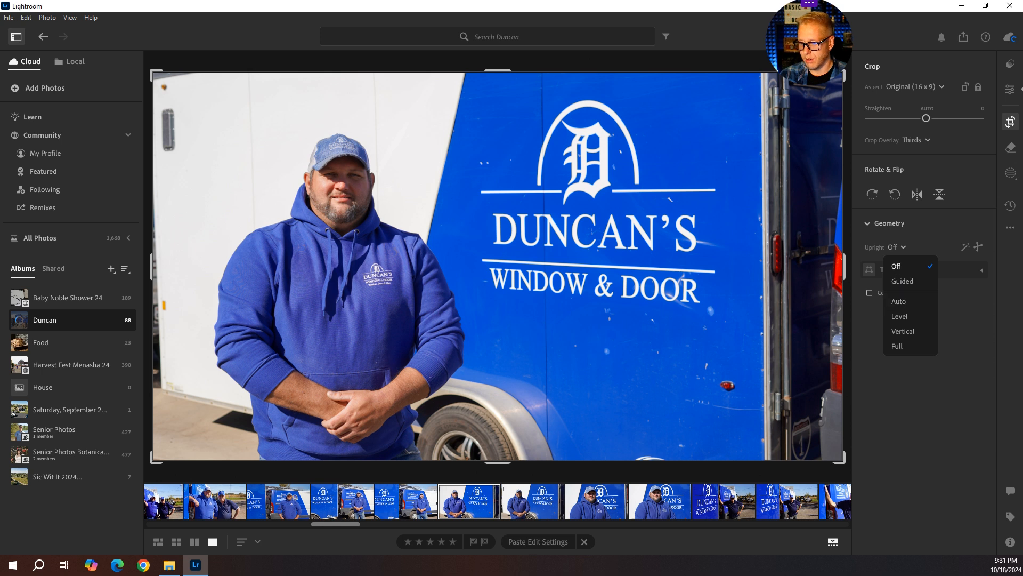
left_click(901, 303)
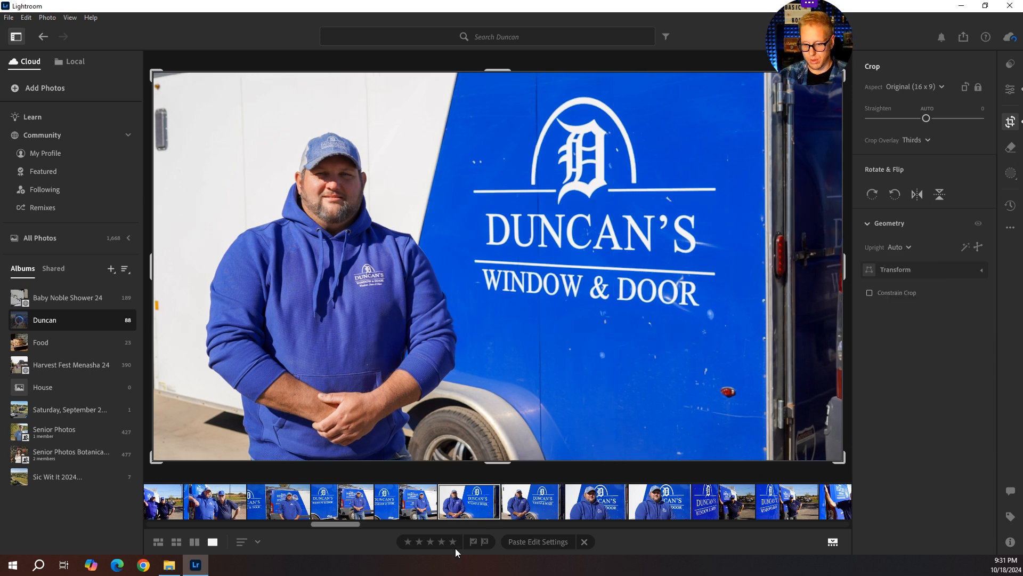
Step: Copy the trailer photo's edit settings with Crop & Geometry included, paste them onto the next matching photo and compare the edits of both
left_click(584, 542)
left_click(550, 542)
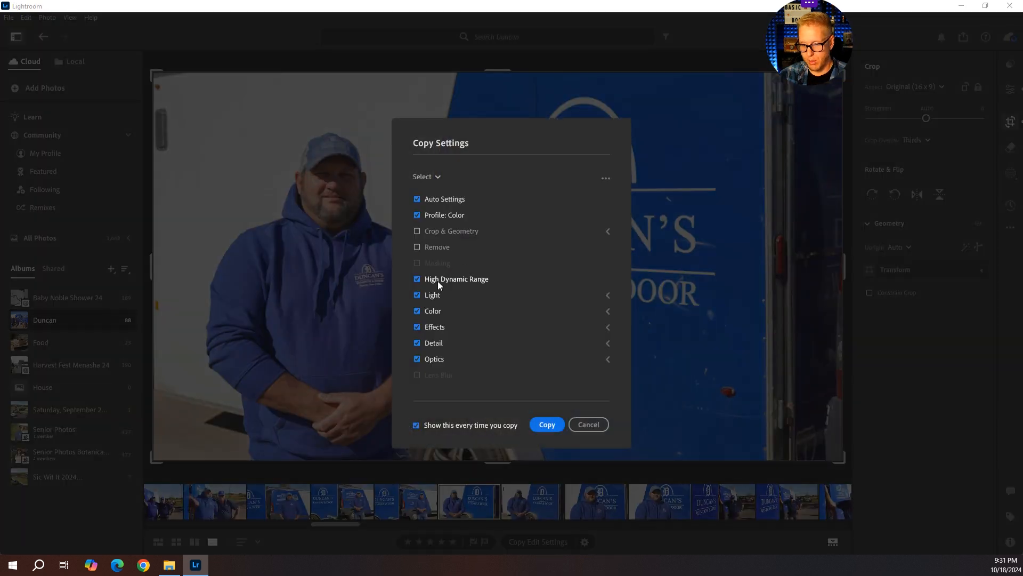
left_click(418, 230)
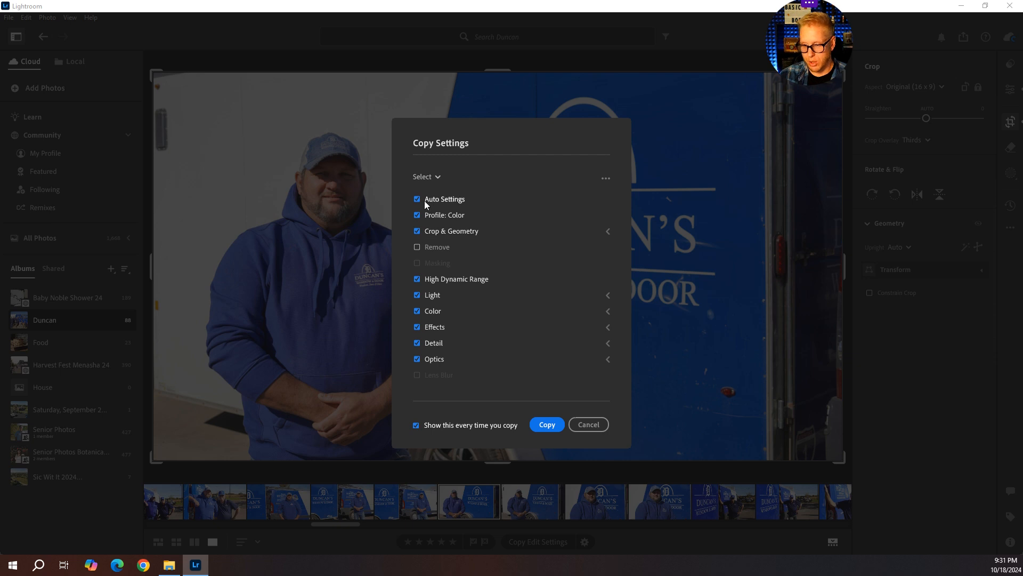
left_click(540, 429)
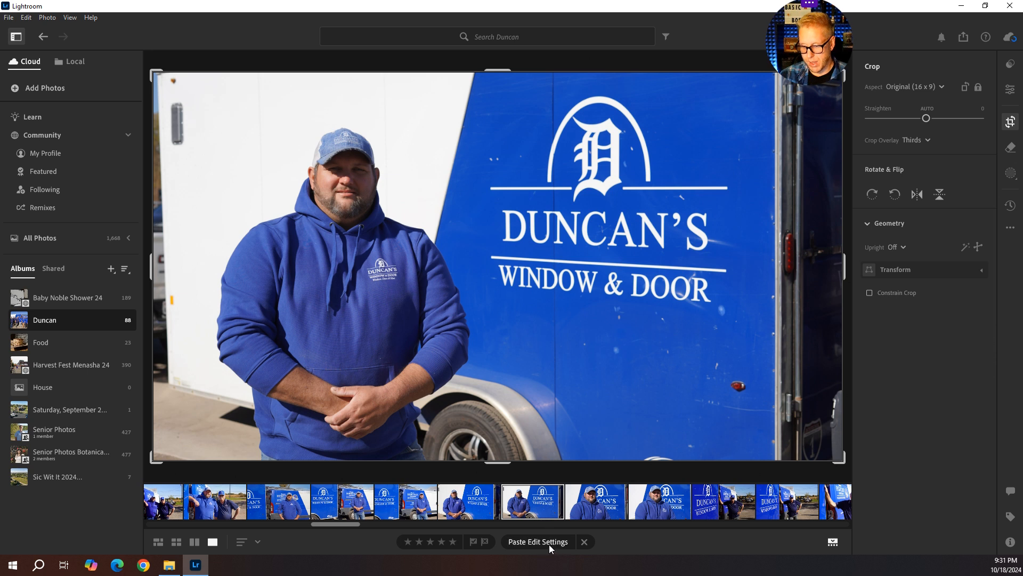
left_click(548, 542)
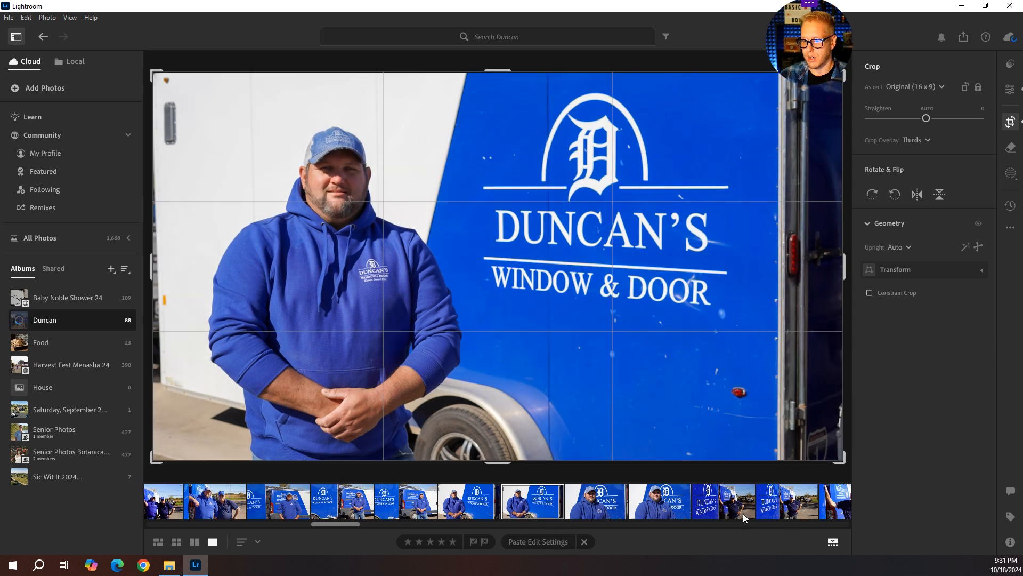
left_click(1016, 91)
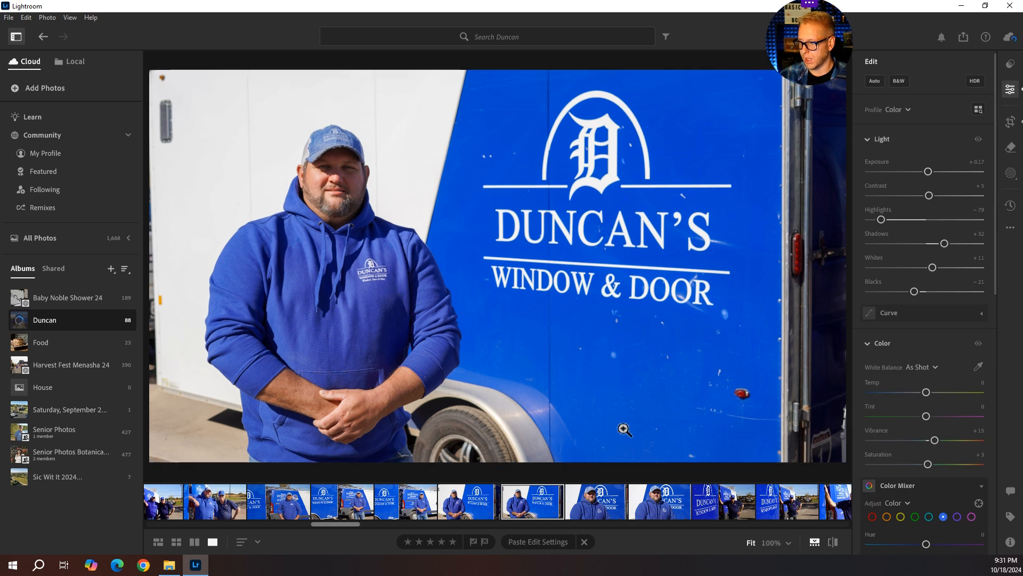
left_click(465, 509)
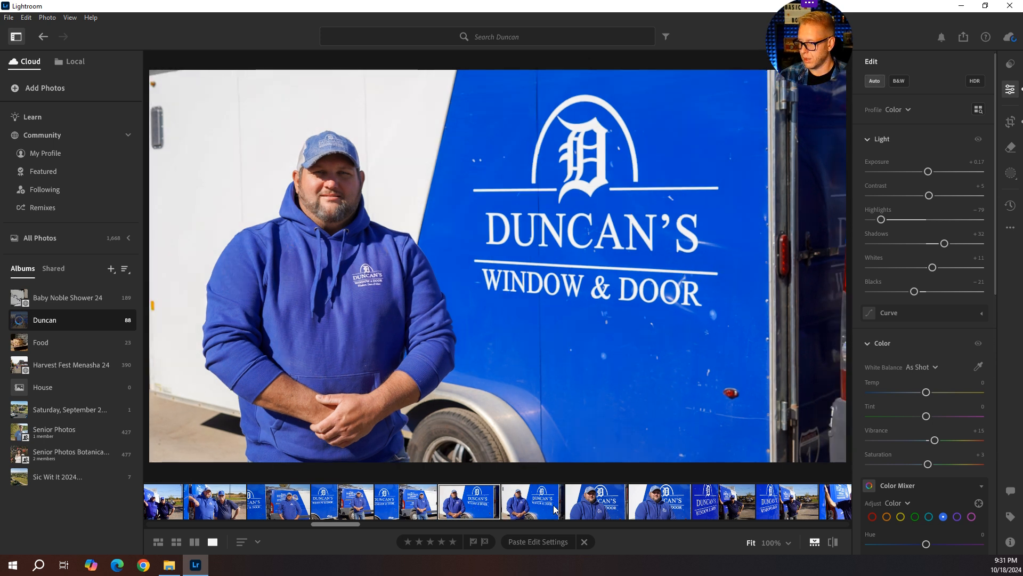
left_click(1015, 130)
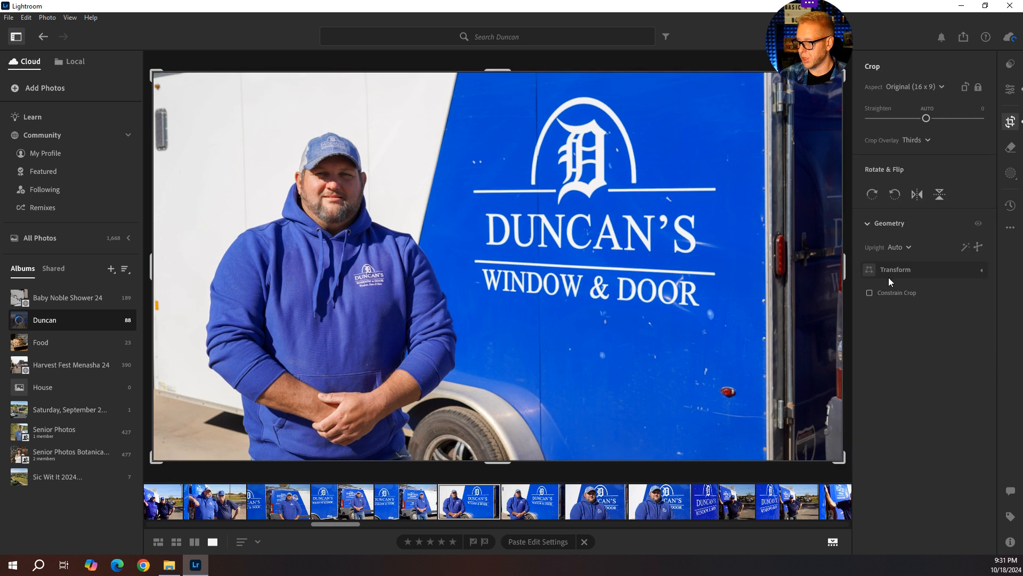
left_click(530, 508)
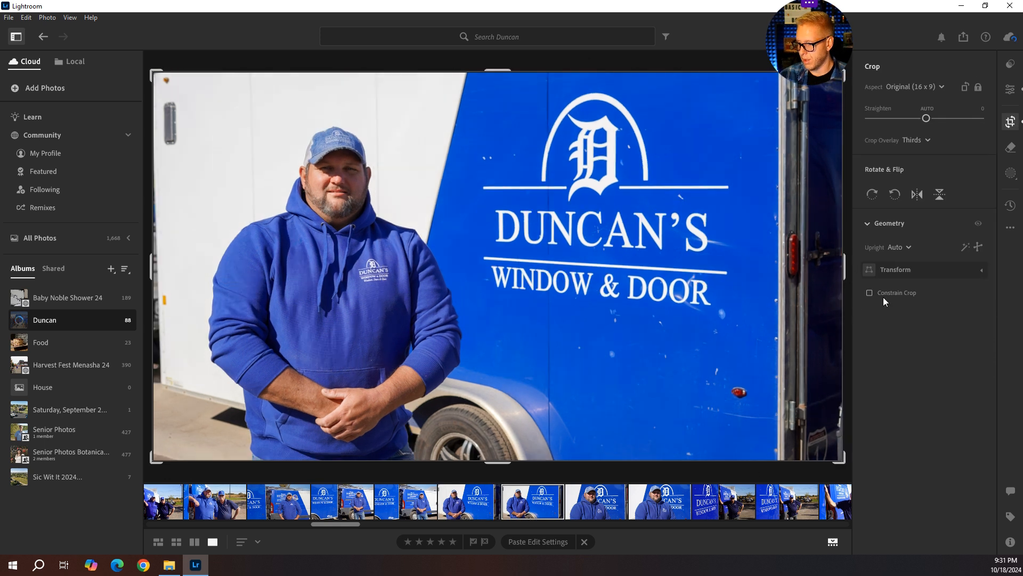
Step: Apply Auto Upright and Auto adjustments to the first close-up portrait of the man in the cap before the trailer logo
key("Right")
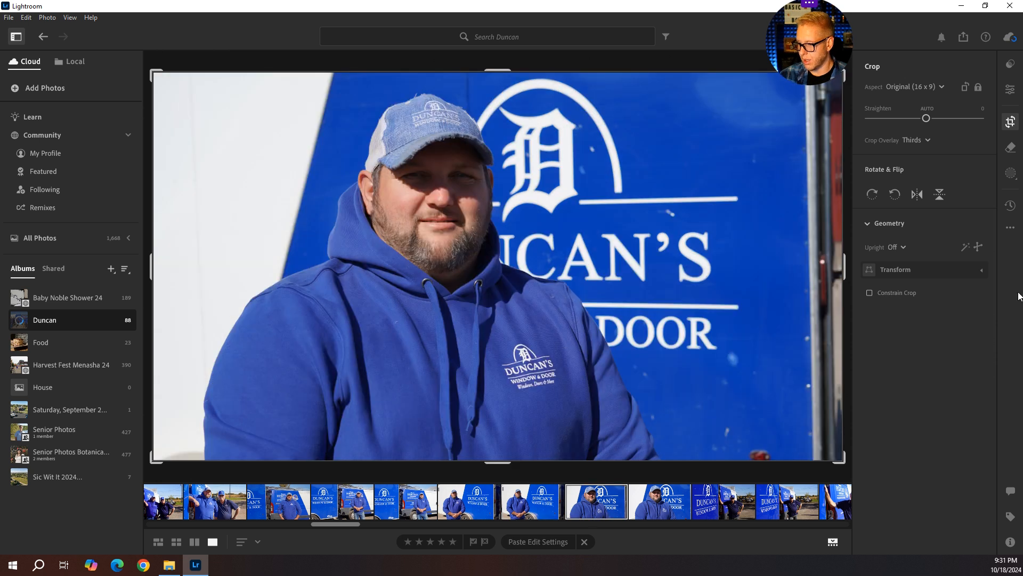
left_click(897, 247)
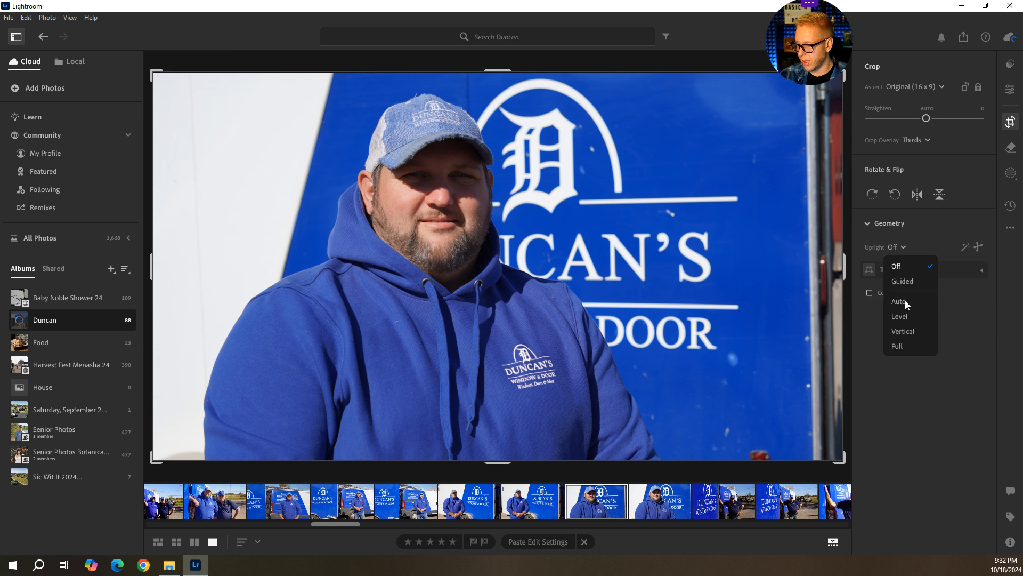
left_click(905, 300)
key("e")
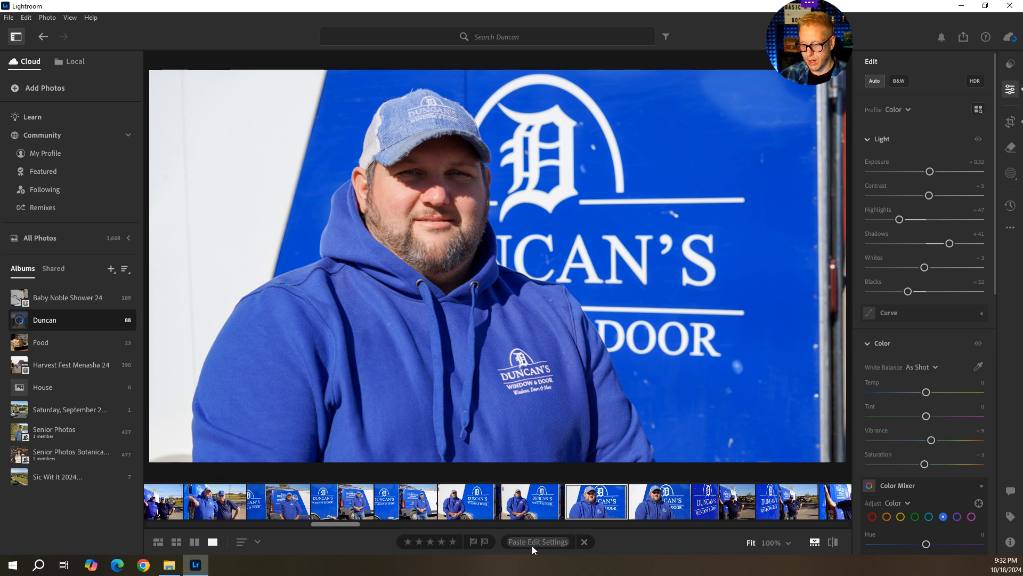
Step: Discard the previously copied settings and copy the close-up portrait's edit settings with Crop & Geometry included
mouse_move(351, 522)
left_mouse_down()
mouse_move(398, 529)
mouse_move(370, 529)
left_mouse_up()
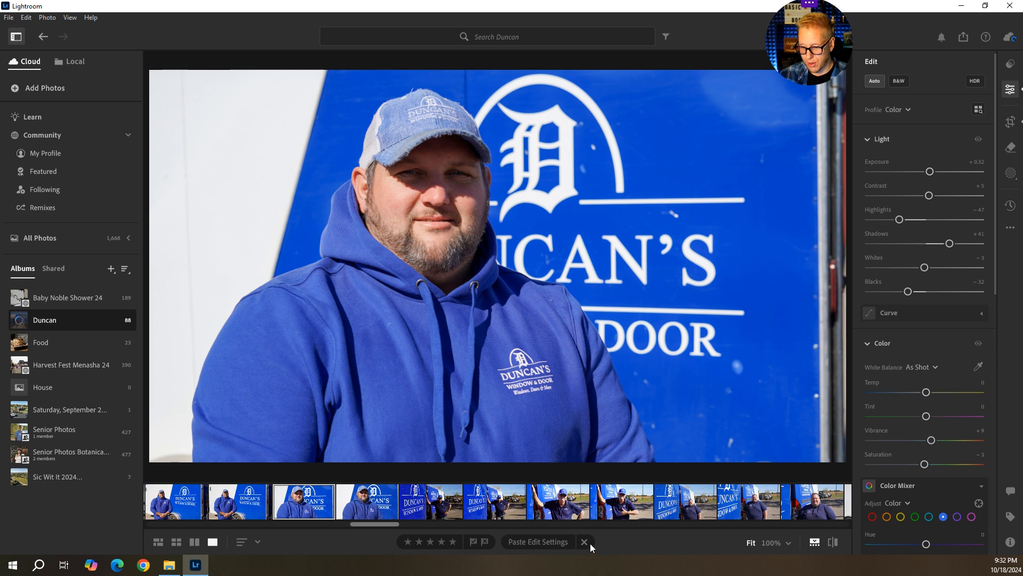
left_click(537, 542)
left_click(430, 230)
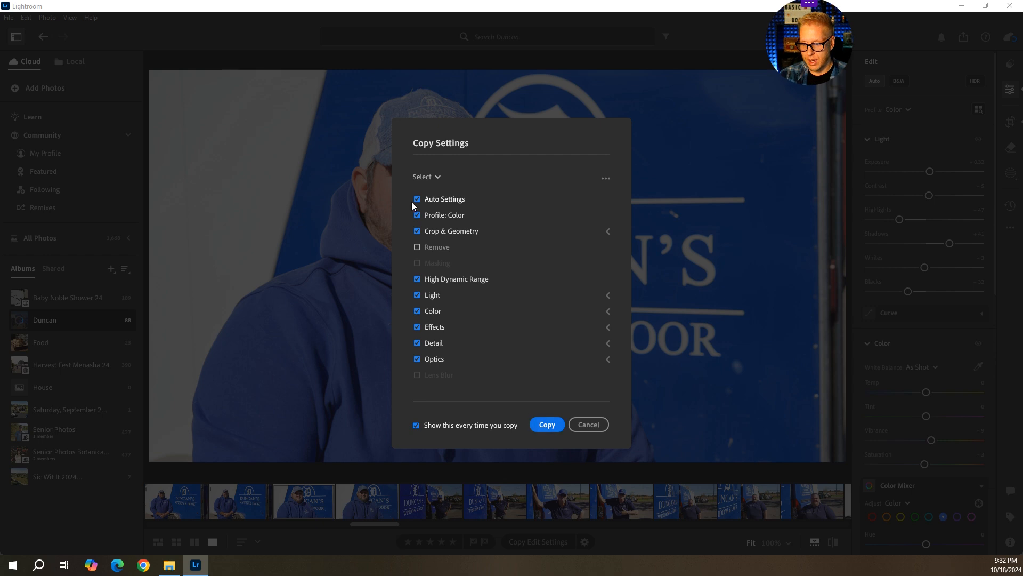
left_click(534, 426)
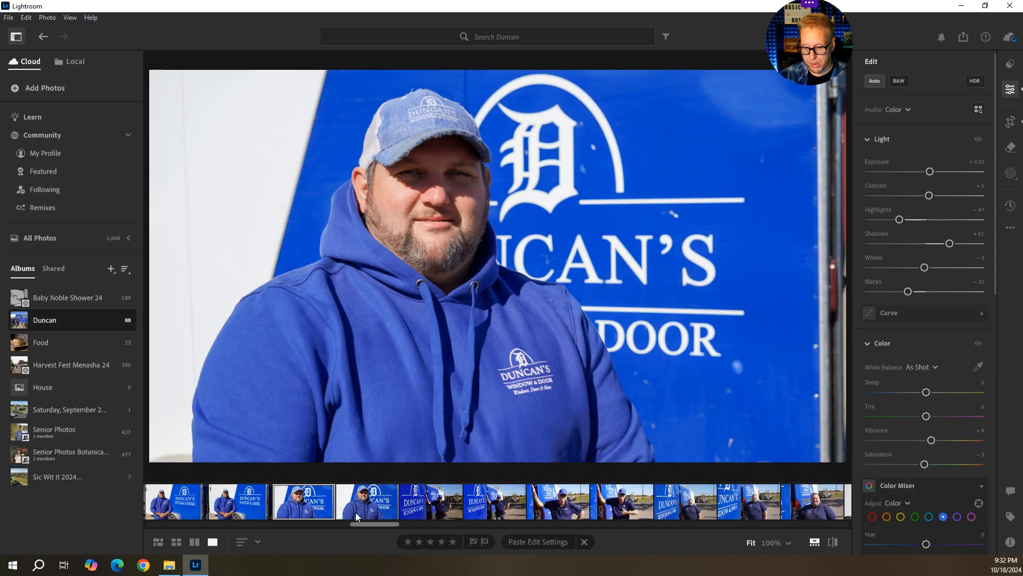
Step: Select the remaining similar portraits in front of the trailer throughout the Duncan album and paste the copied close-up edit settings onto them
left_click(359, 510)
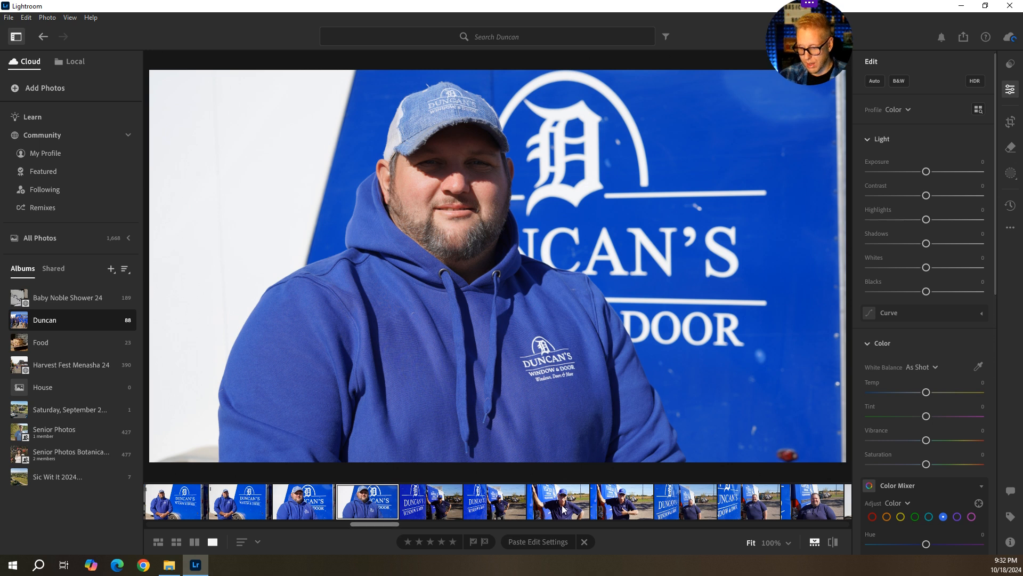
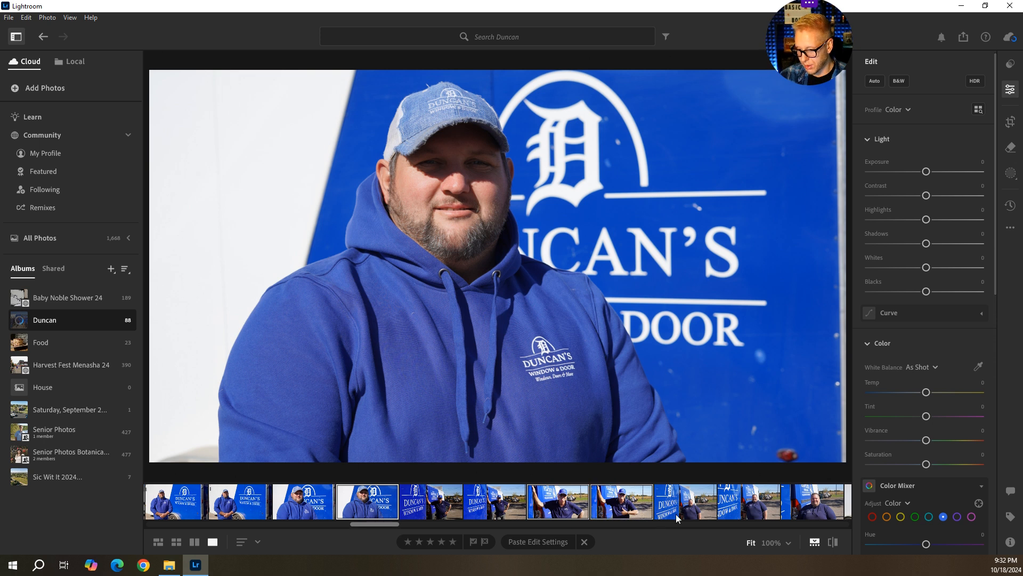
left_click_drag(383, 523, 440, 515)
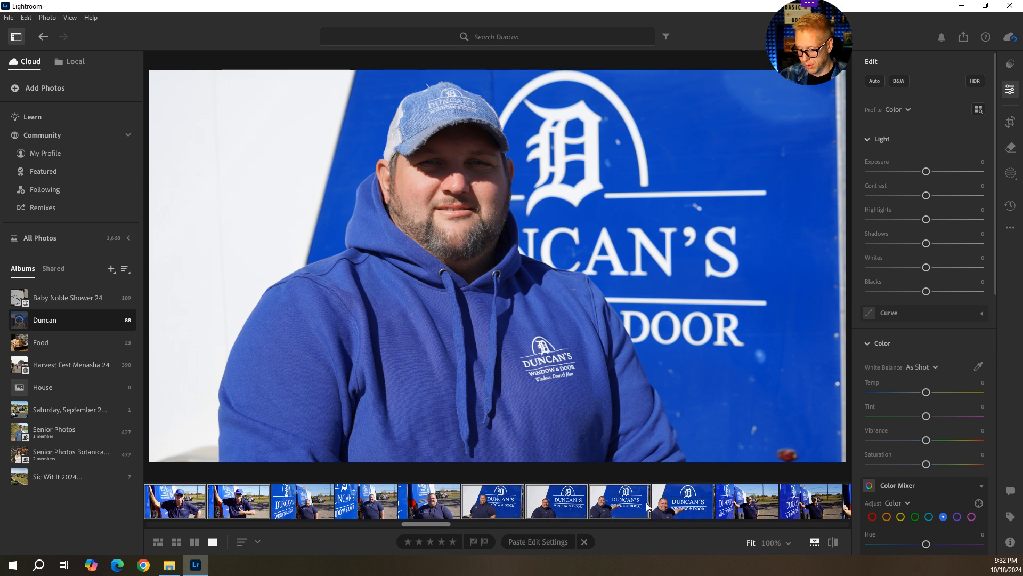
left_click_drag(440, 521, 512, 523)
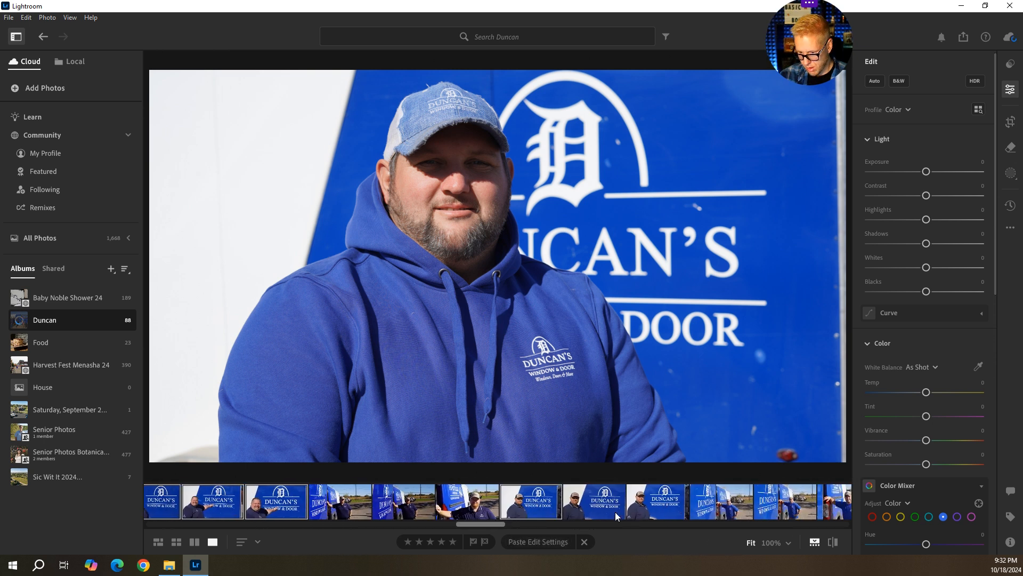
left_click_drag(504, 524, 564, 533)
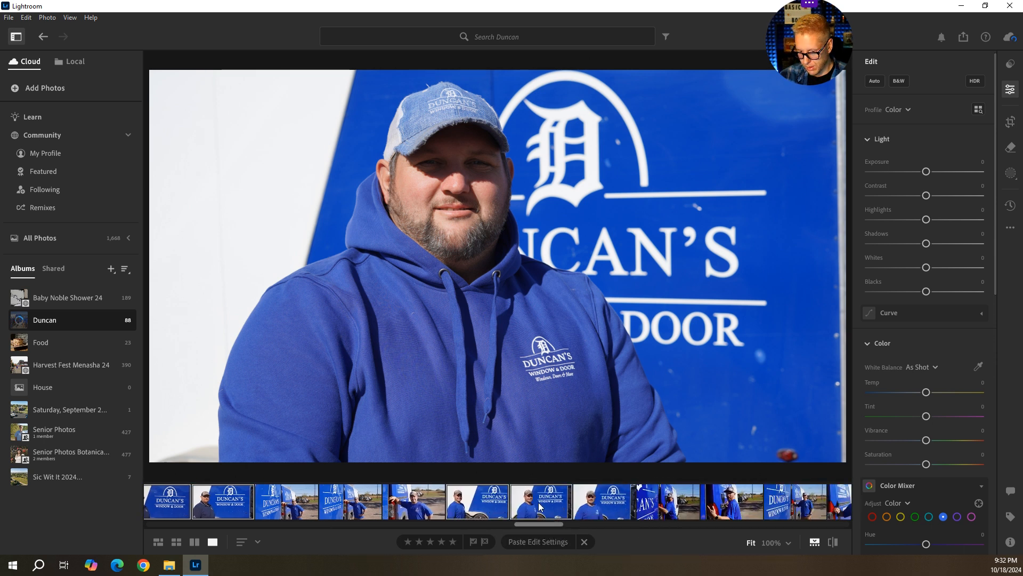
left_click_drag(555, 526, 648, 526)
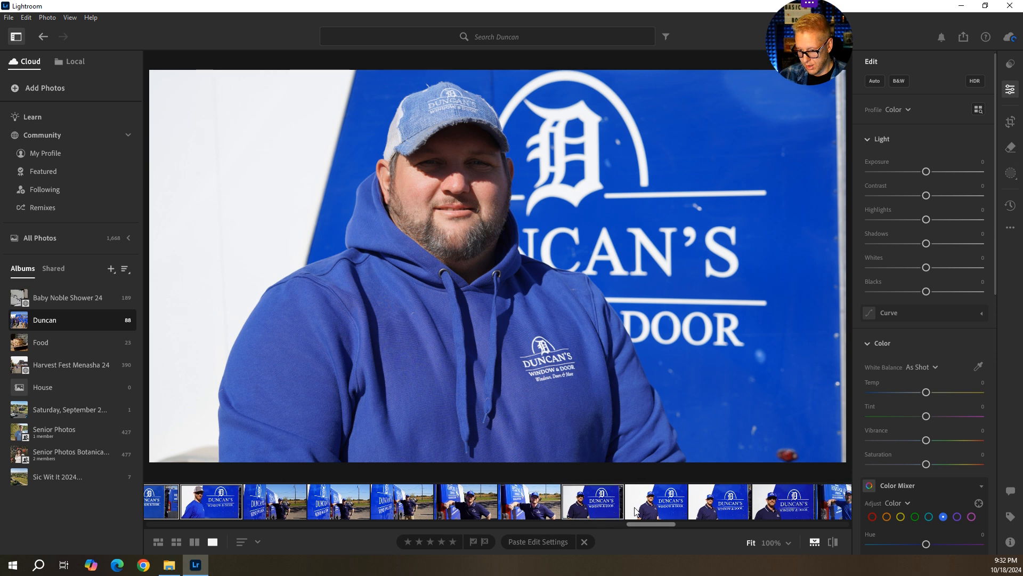
left_click_drag(657, 523, 720, 523)
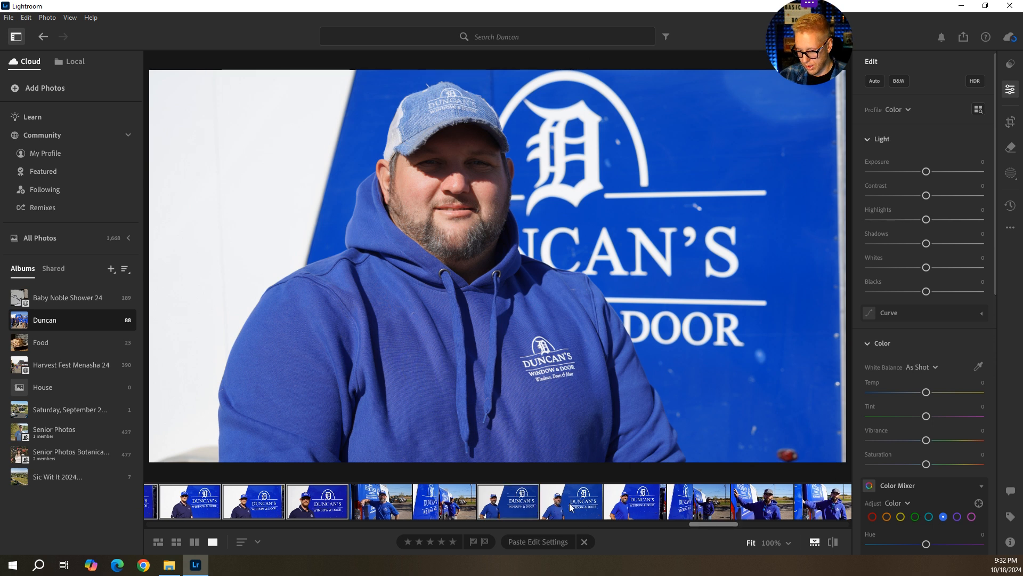
left_click_drag(713, 524, 758, 524)
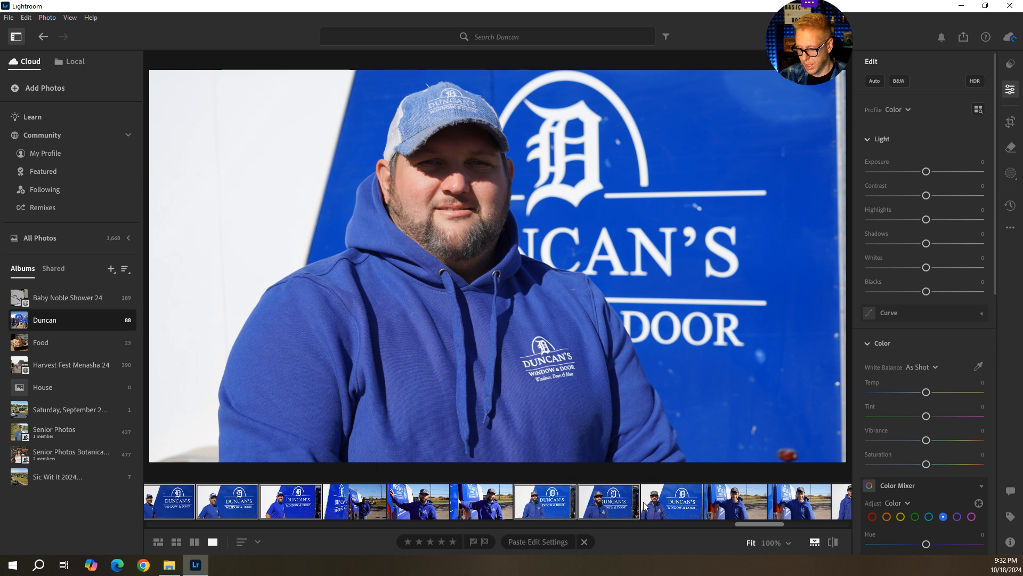
left_click_drag(744, 522, 791, 523)
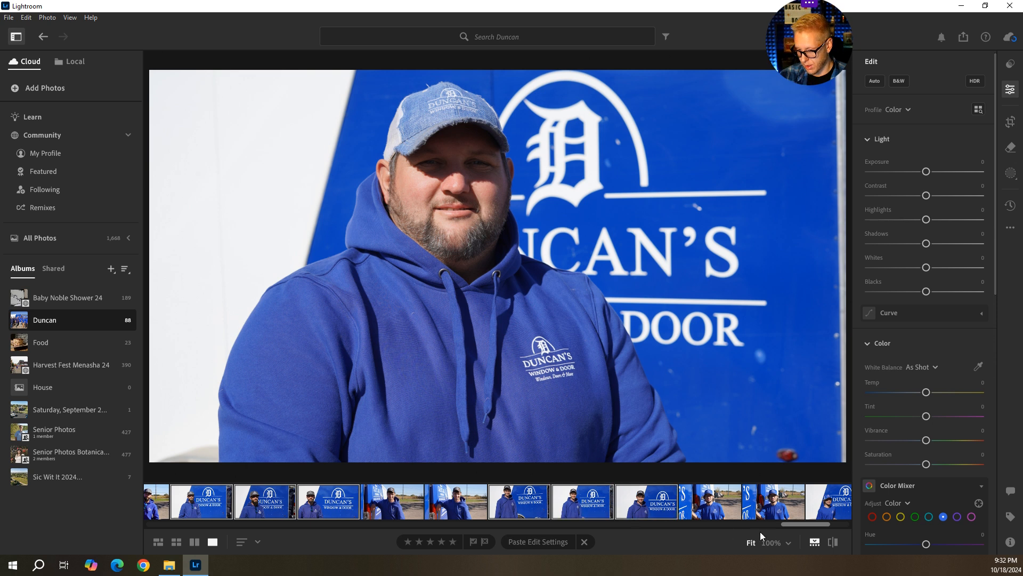
left_click_drag(801, 523, 846, 522)
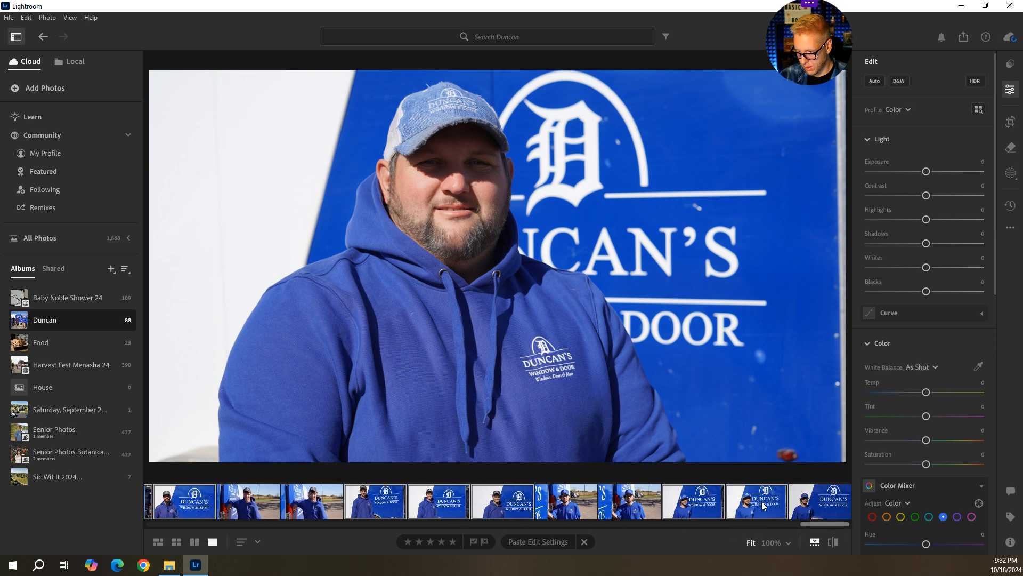
left_click(531, 541)
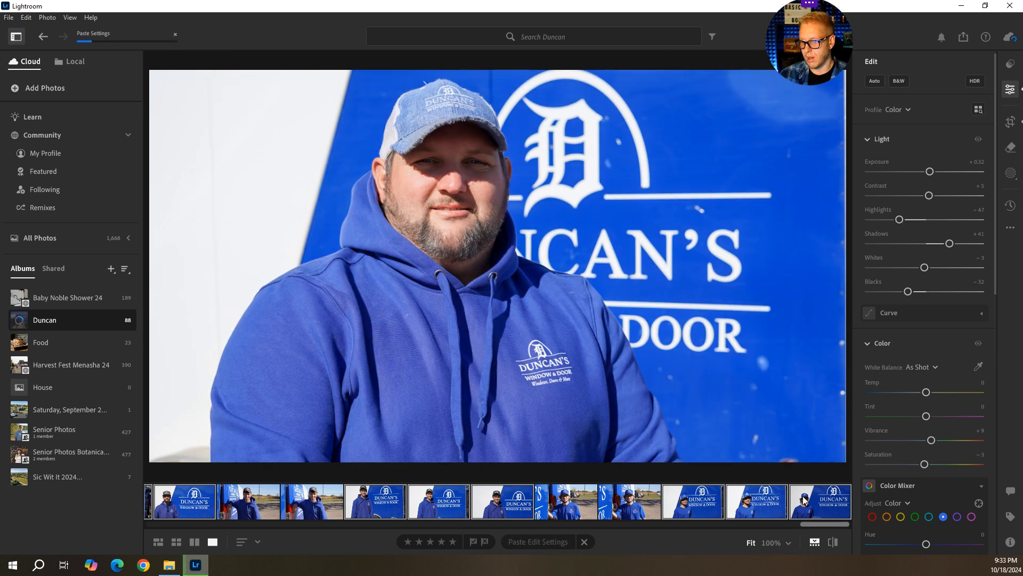
Step: Review the edits on the photos of the two men leaning by the trailer, trying Auto adjustments on one and undoing them
left_click_drag(811, 522, 272, 539)
left_click(388, 507)
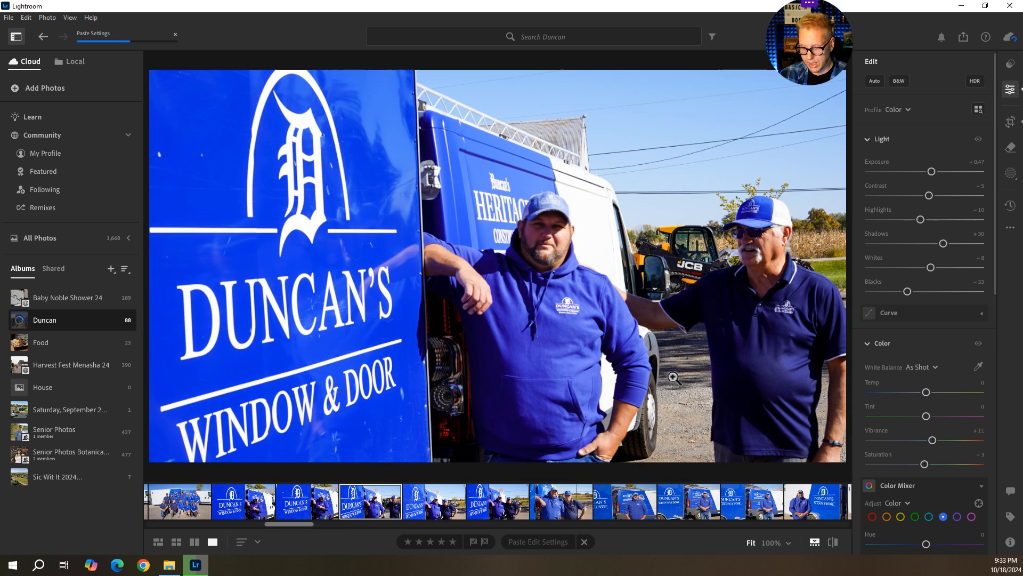
left_click(875, 81)
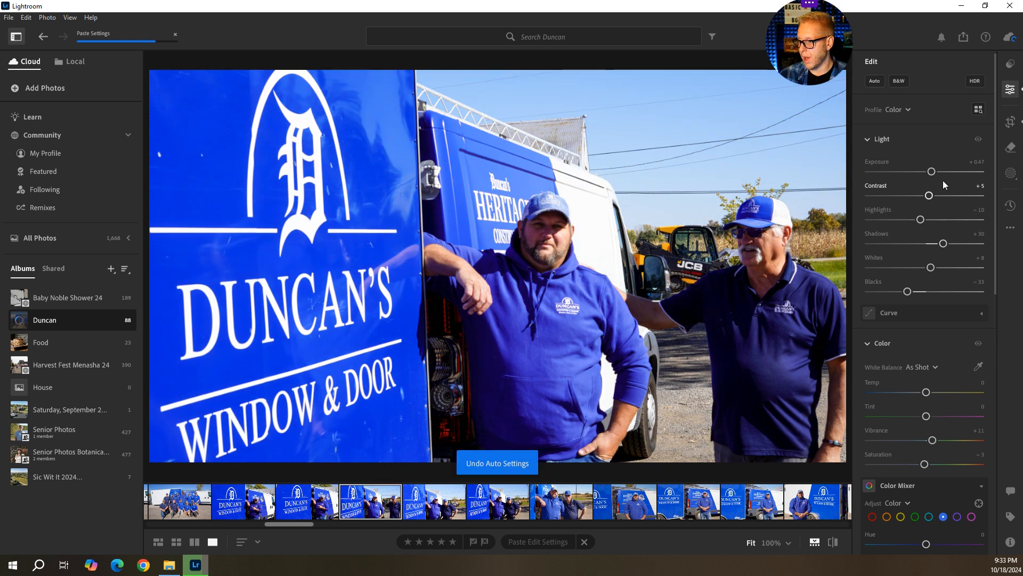
left_click(419, 506)
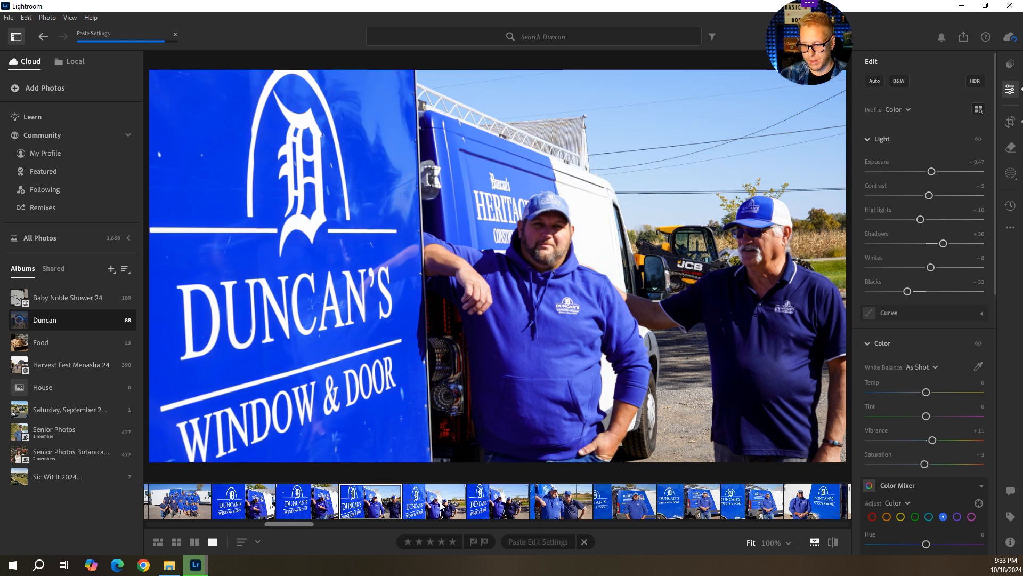
left_click(499, 515)
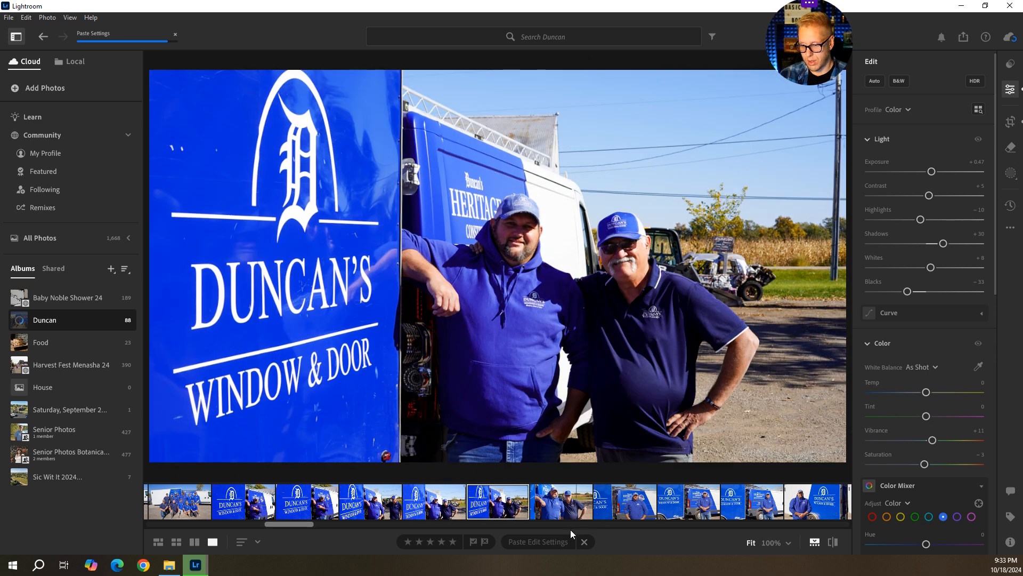
left_click(576, 510)
Step: Apply Auto adjustments and Auto Upright to the first photo of the mustached man with his hand on the blue trailer
left_click_drag(292, 526, 398, 526)
left_click(360, 514)
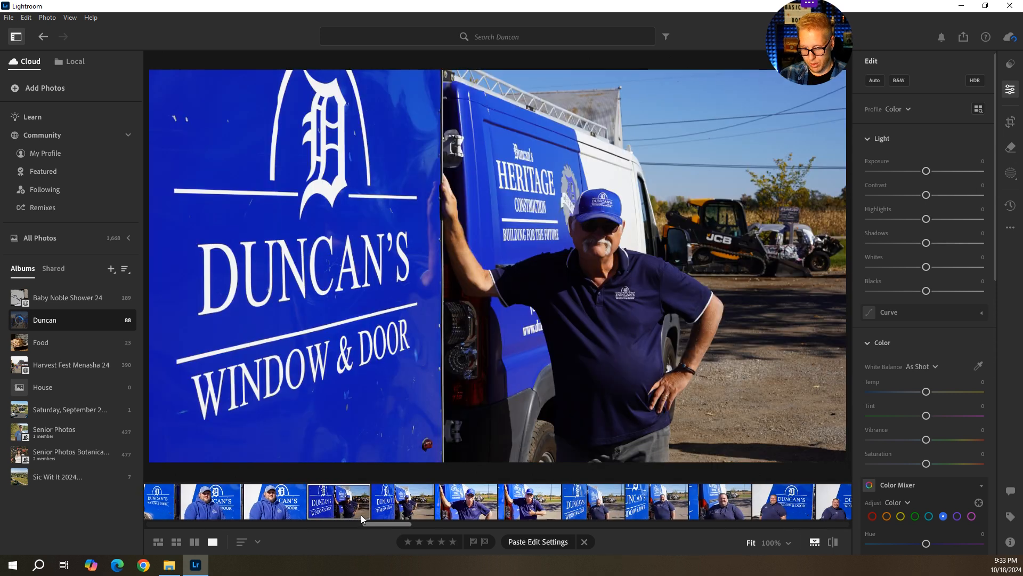
left_click(875, 80)
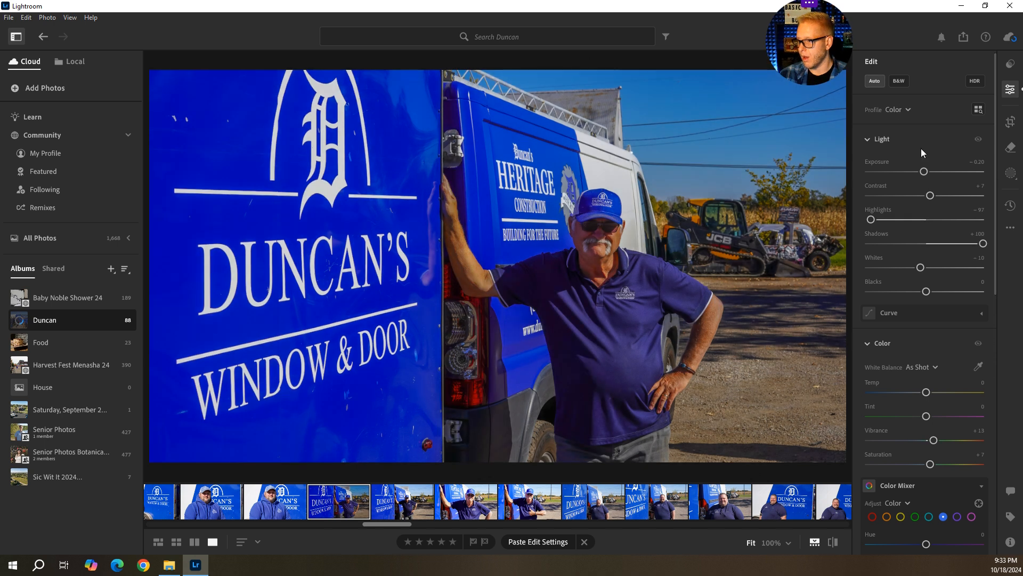
left_click(1011, 122)
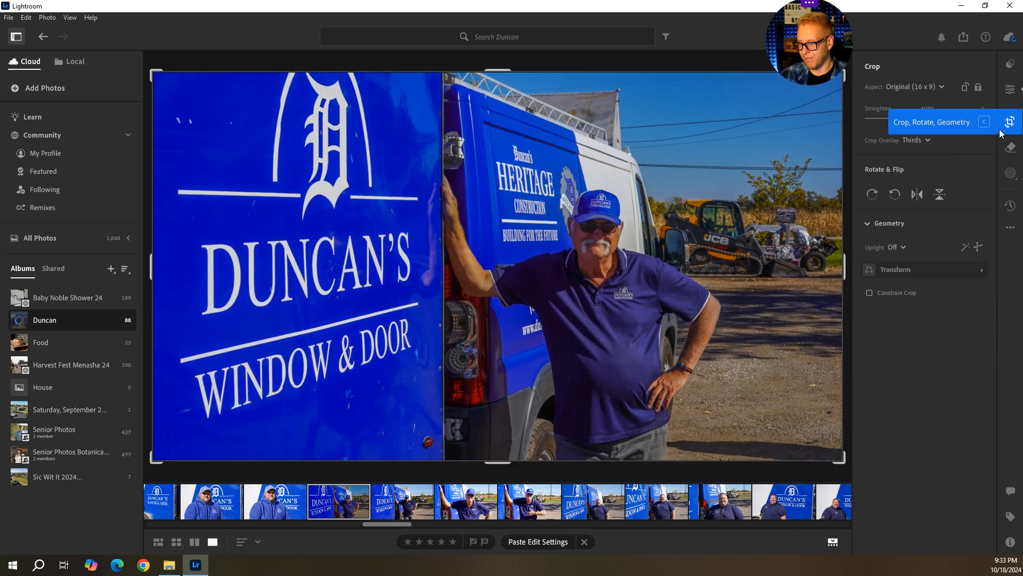
left_click(891, 248)
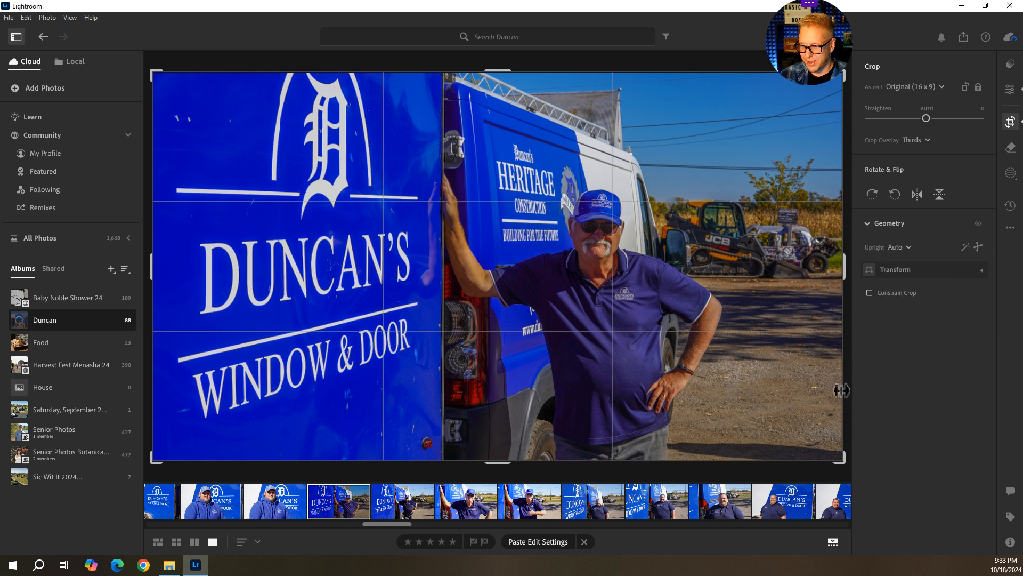
Step: Apply Auto adjustments and Auto Upright to the next, wider photo of the mustached man leaning on the trailer
left_click(401, 507)
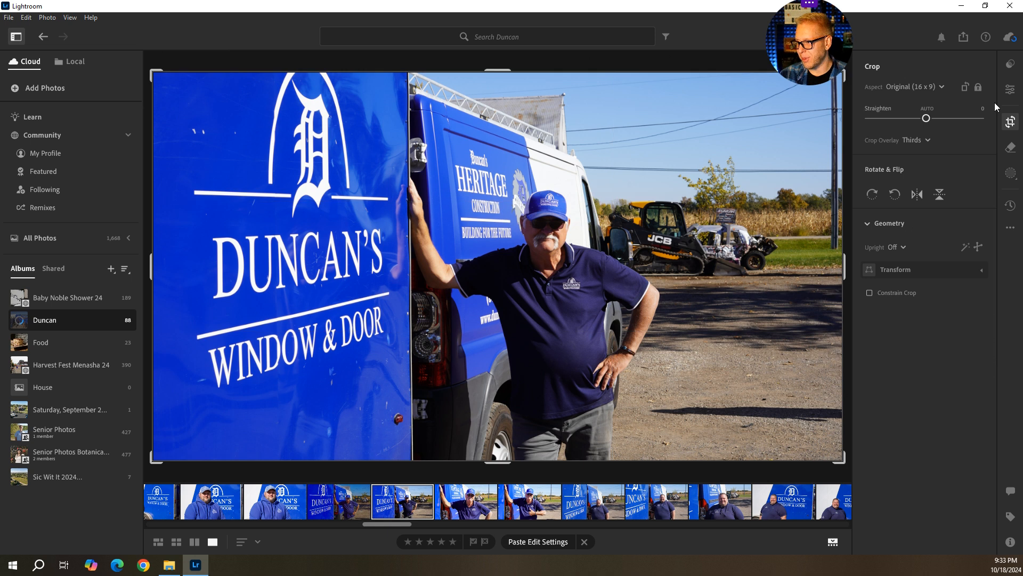
left_click(1013, 87)
left_click(875, 81)
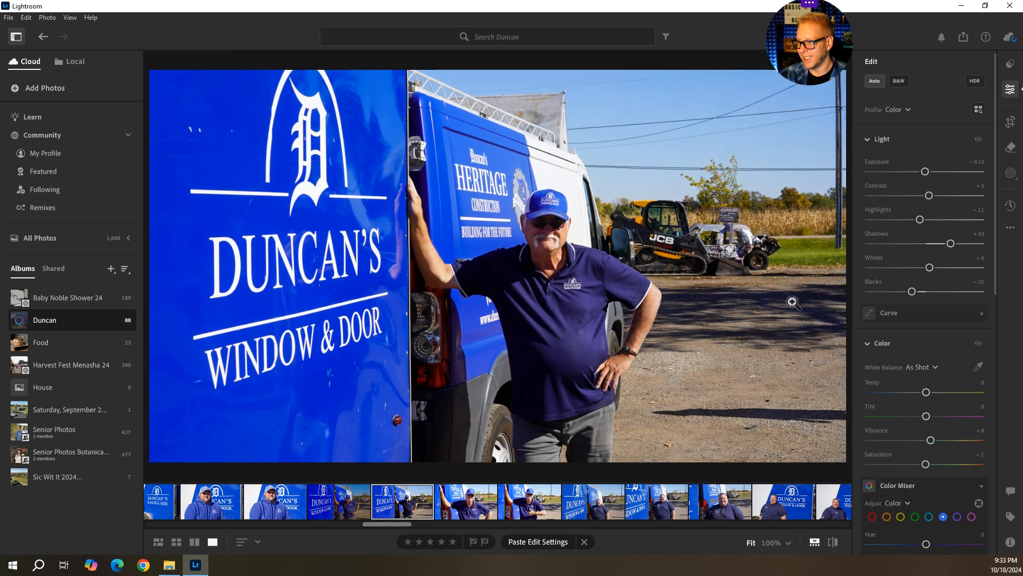
left_click(1011, 121)
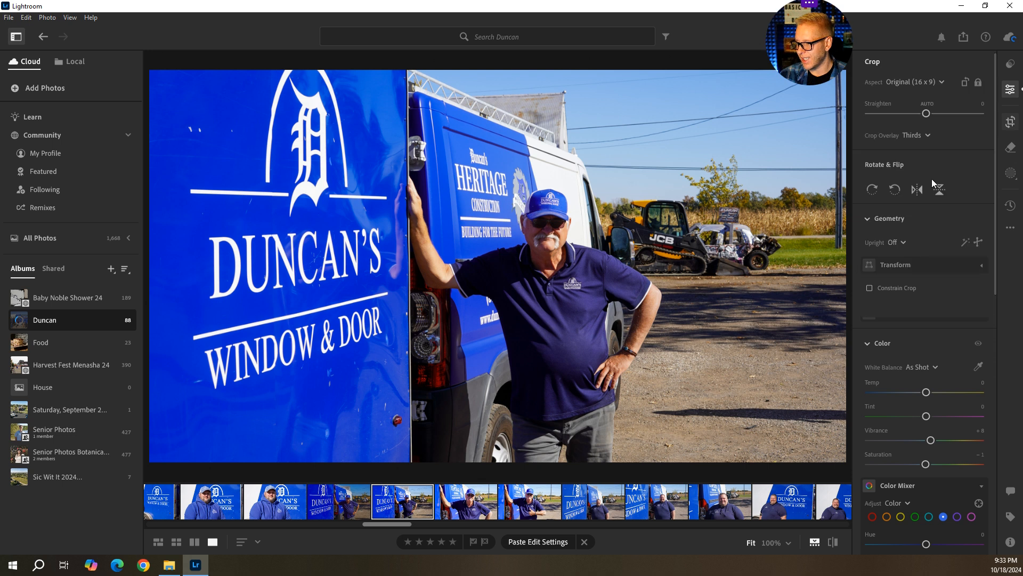
left_click(898, 248)
left_click(899, 300)
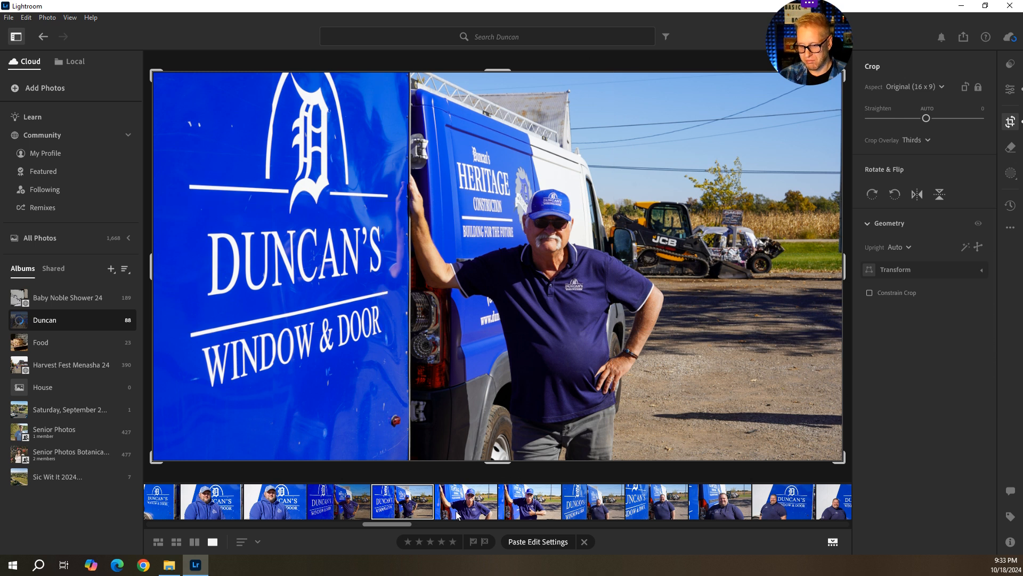
Step: Apply the Auto edit settings to the close-up photo of the man in the cap leaning against the van
left_click(467, 501)
left_click(1010, 89)
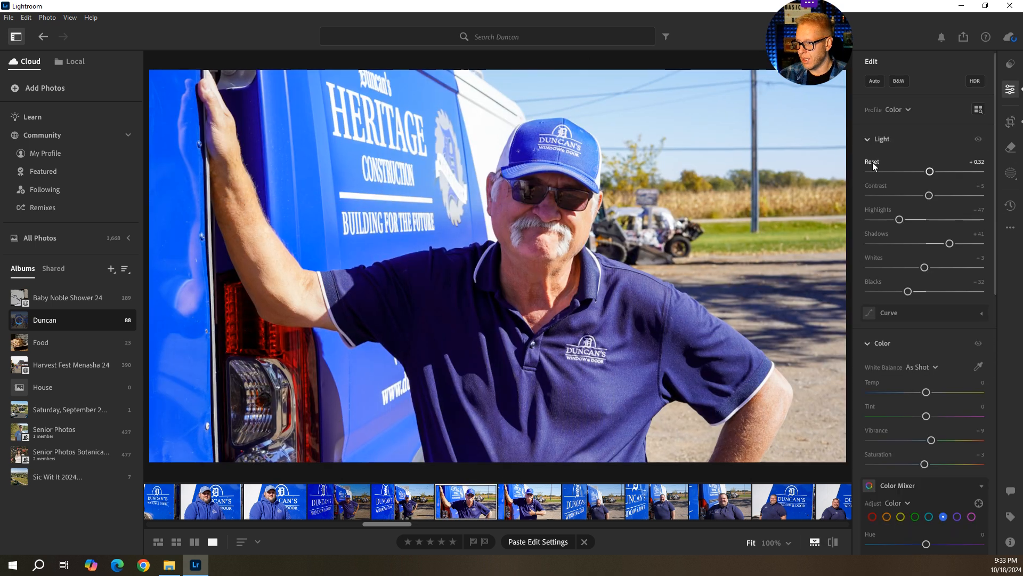
left_click(877, 84)
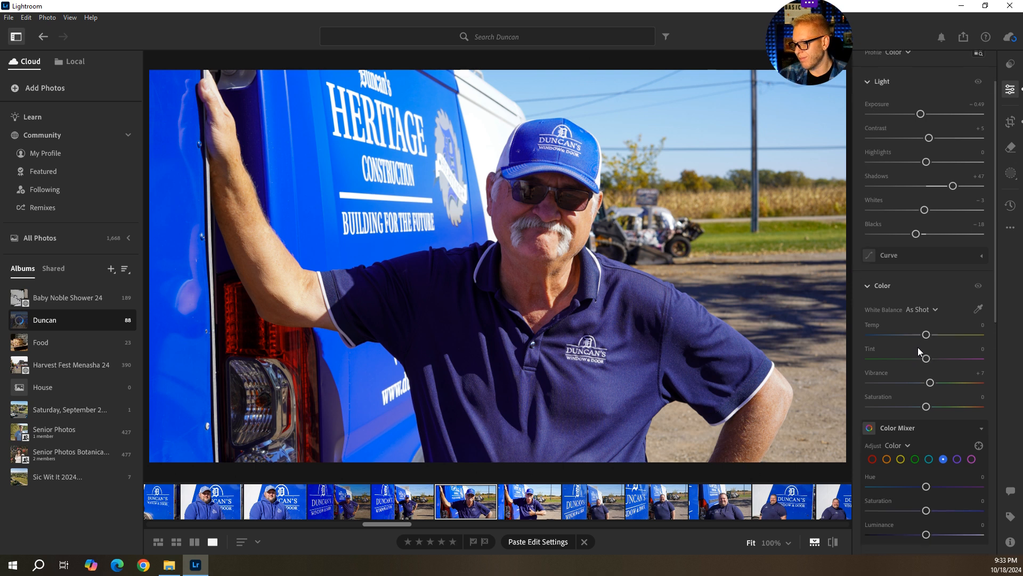
scroll(930, 363, "down", 2)
scroll(930, 362, "up", 2)
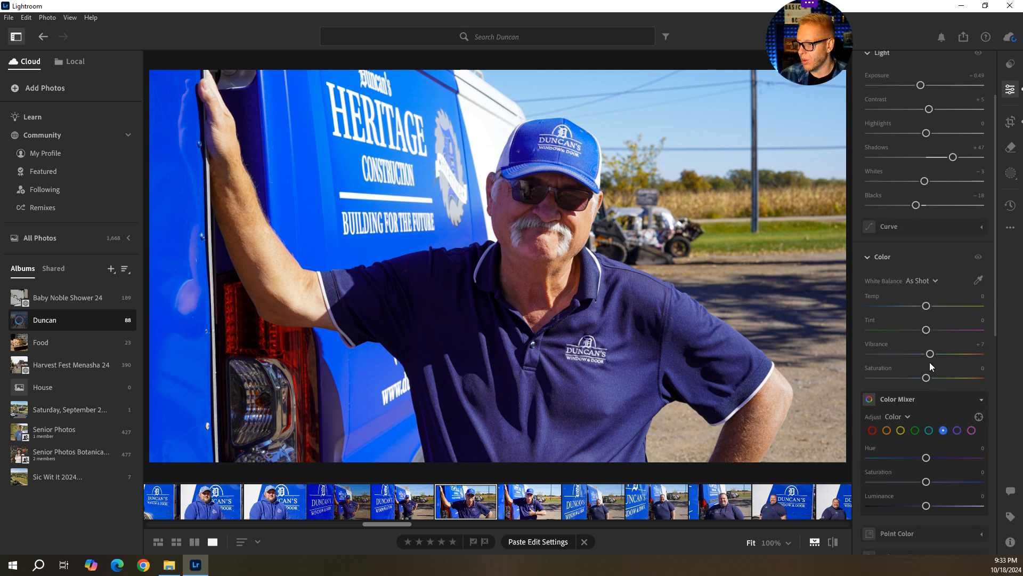
Step: Check the Upright correction mode of the leaning-man close-up in the crop geometry settings
left_click(1010, 123)
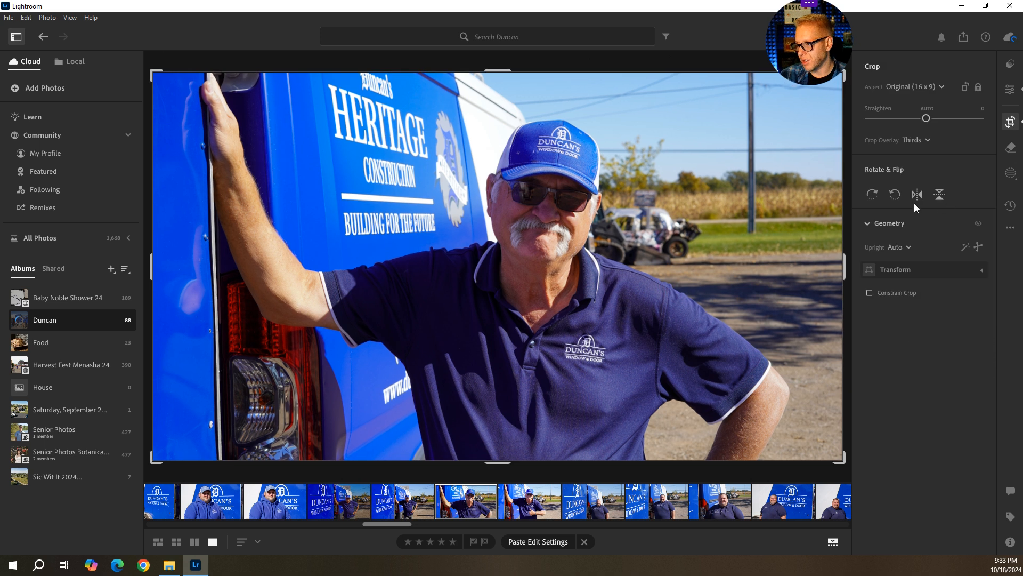
left_click(908, 249)
left_click(692, 320)
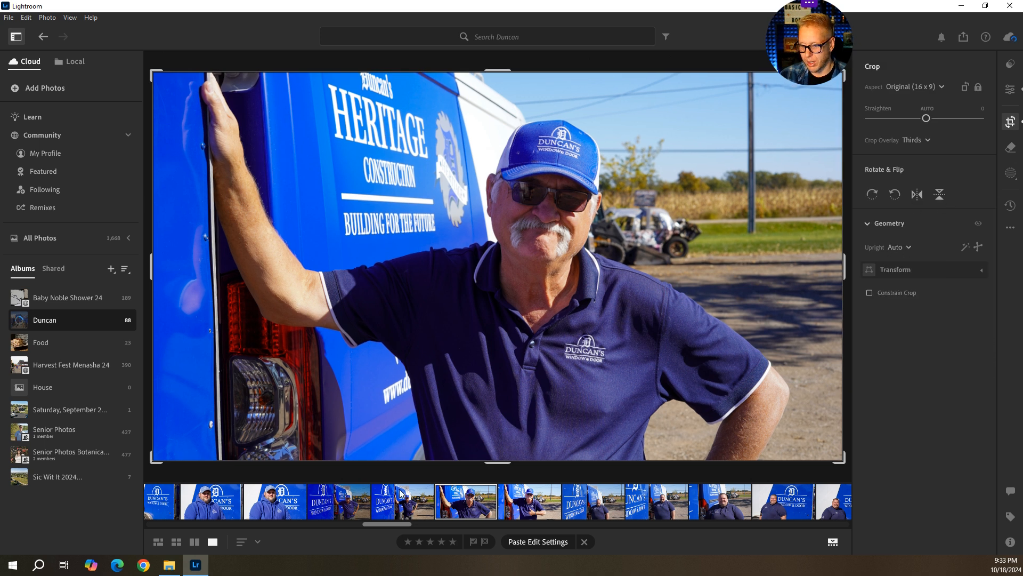
Step: Apply the Auto edit settings to the photo of the man giving a thumbs-up beside the van
left_click(543, 511)
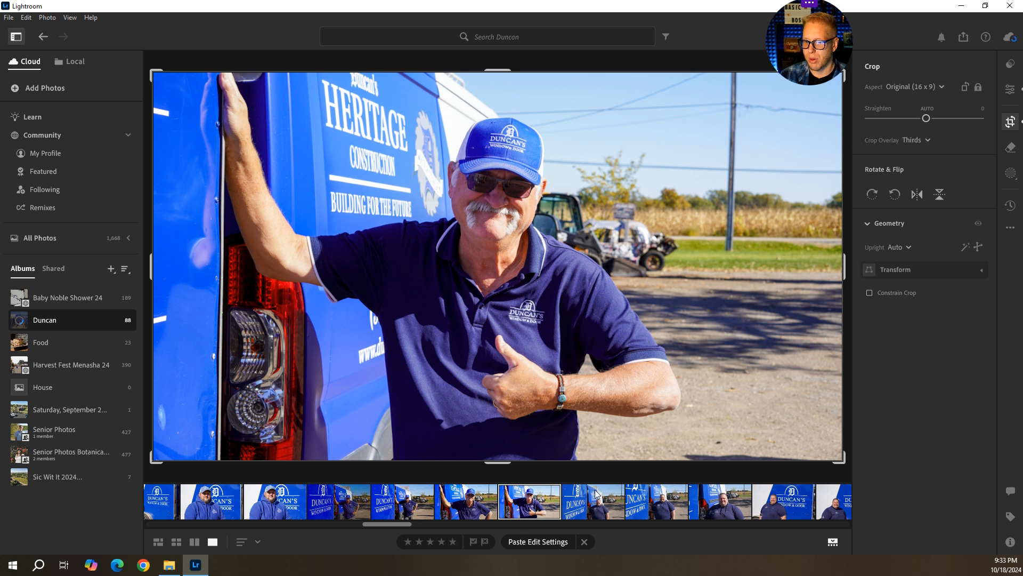
left_click(1010, 89)
left_click(875, 86)
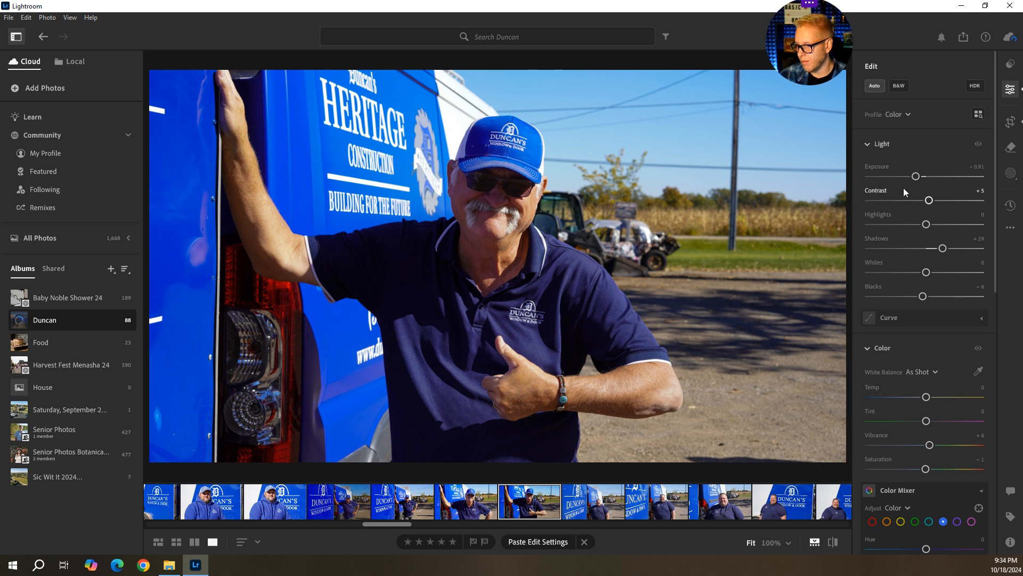
Step: Adjust the thumbs-up photo's light to Exposure -0.58, Highlights -23, Shadows +57, Whites -19 and Blacks +15
left_click_drag(917, 177, 919, 178)
left_click_drag(921, 179, 919, 177)
left_click_drag(927, 226, 984, 257)
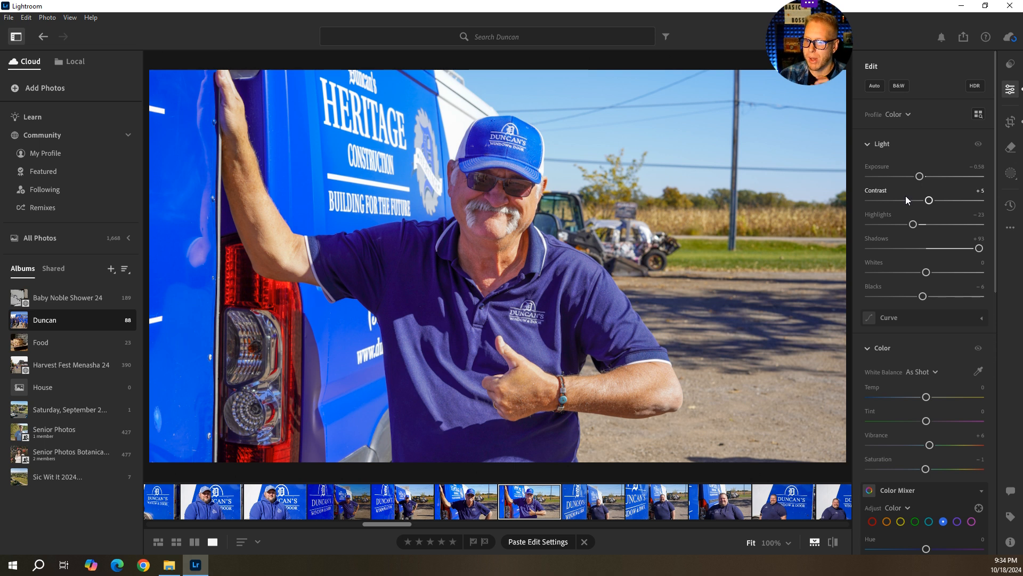
left_click_drag(979, 248, 914, 272)
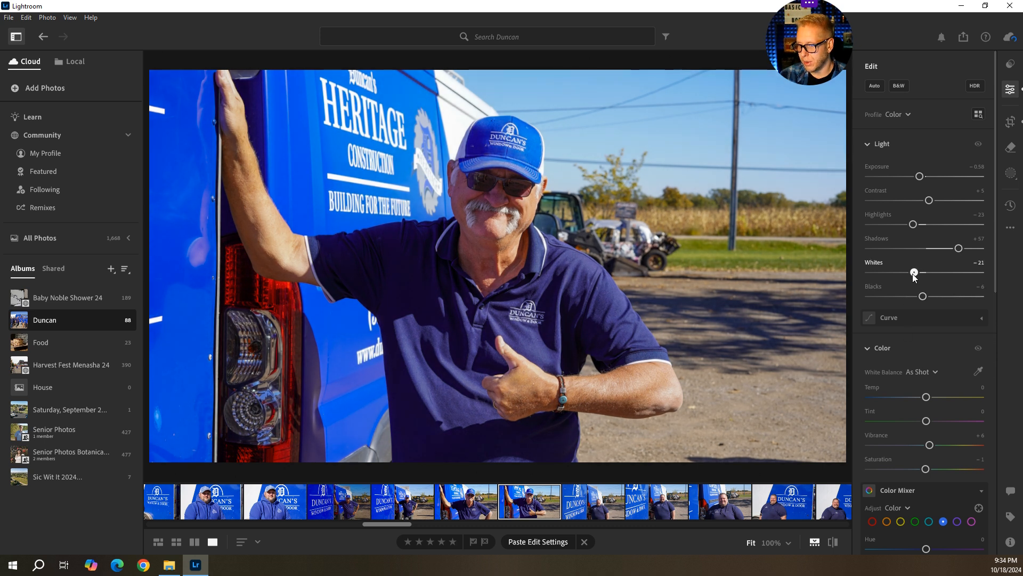
left_click_drag(924, 297, 936, 297)
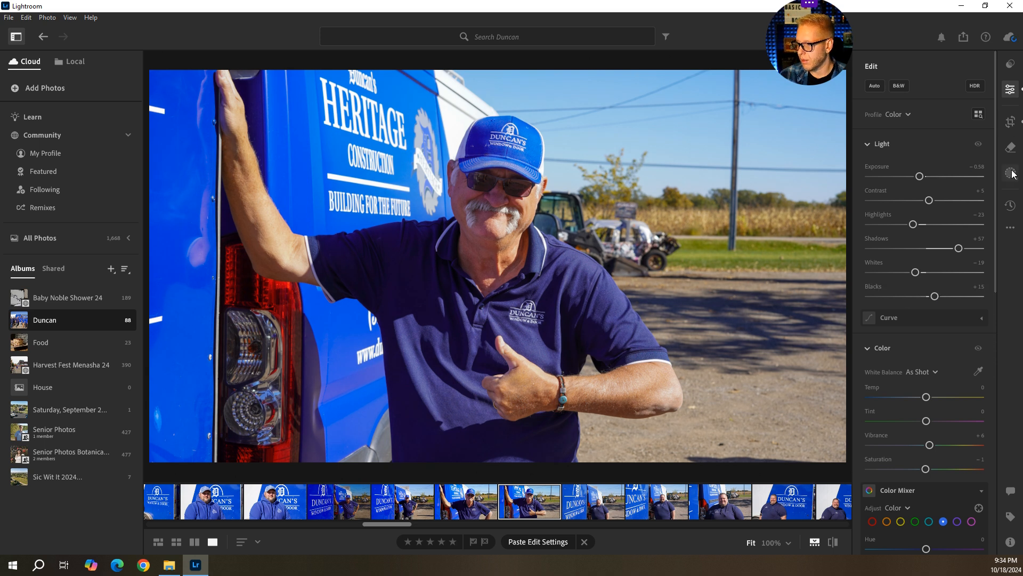
Step: Apply an Upright correction and the Auto edit settings to the wide photo of the bareheaded man beside the van
left_click(1009, 123)
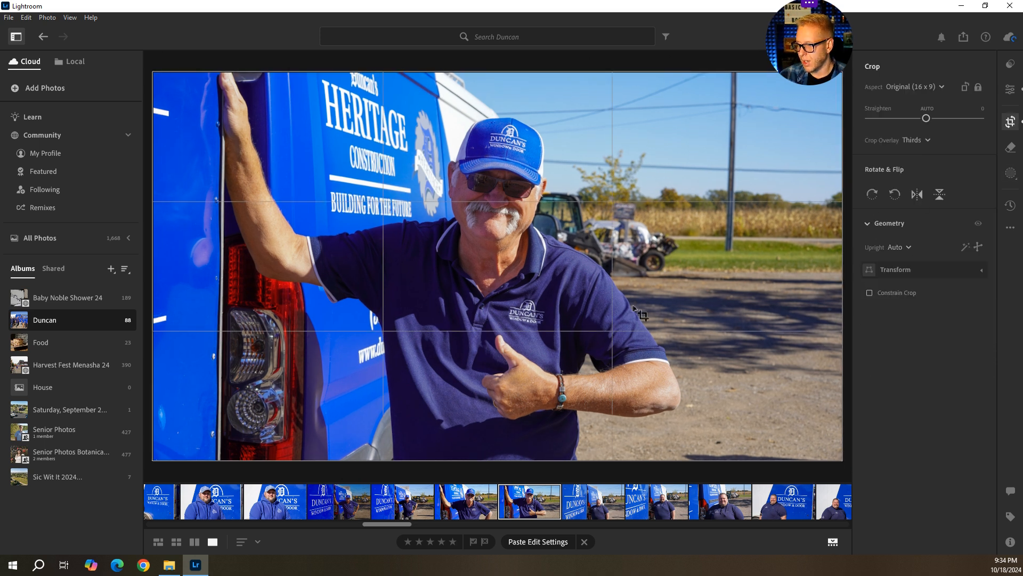
left_click(593, 507)
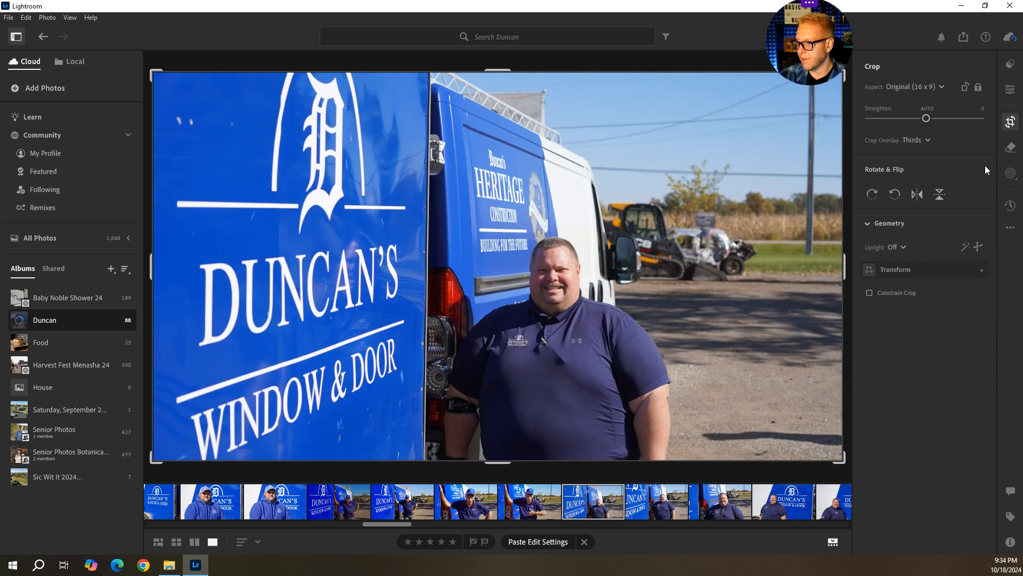
left_click(897, 249)
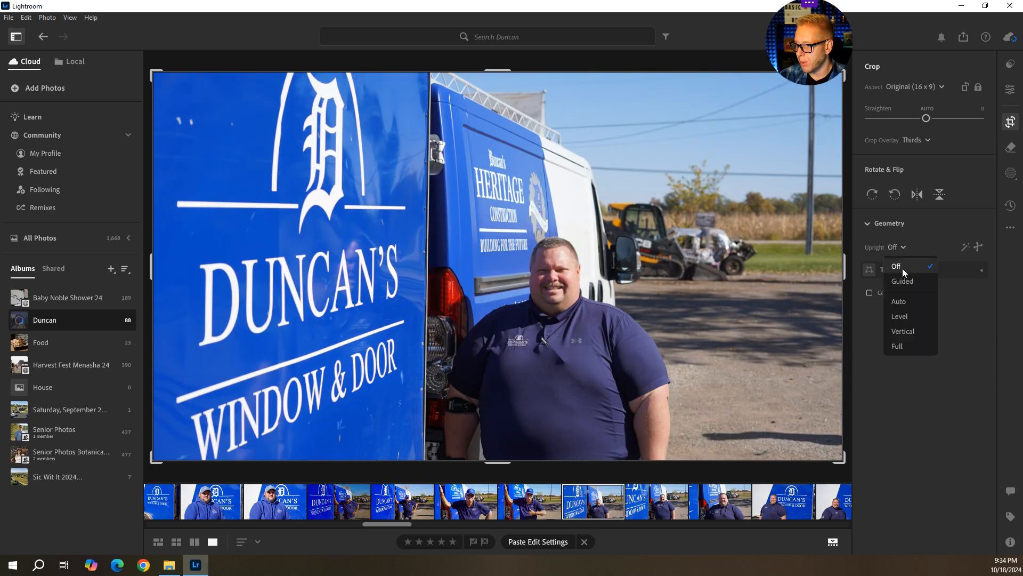
left_click(902, 283)
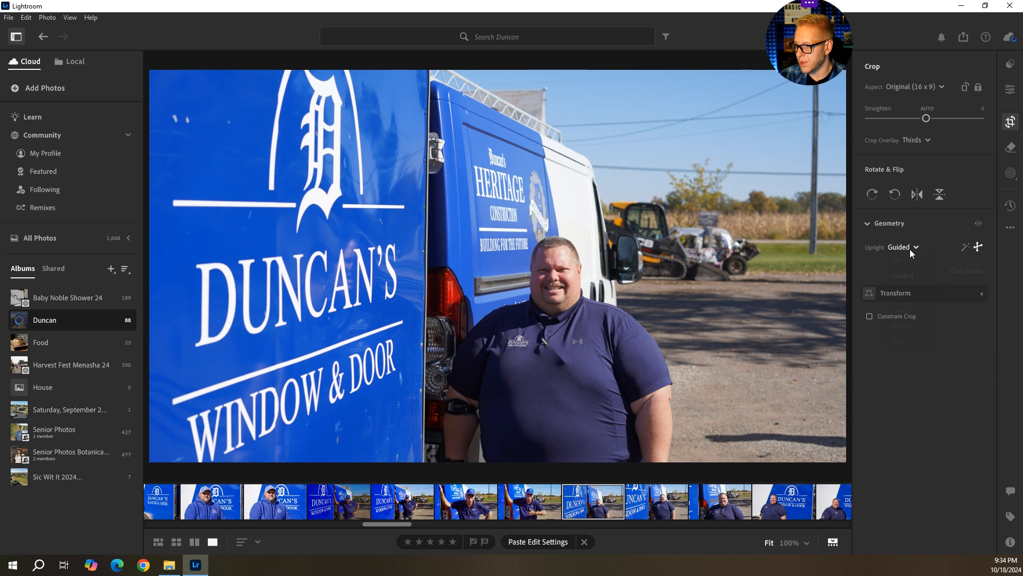
left_click(1010, 90)
left_click(875, 86)
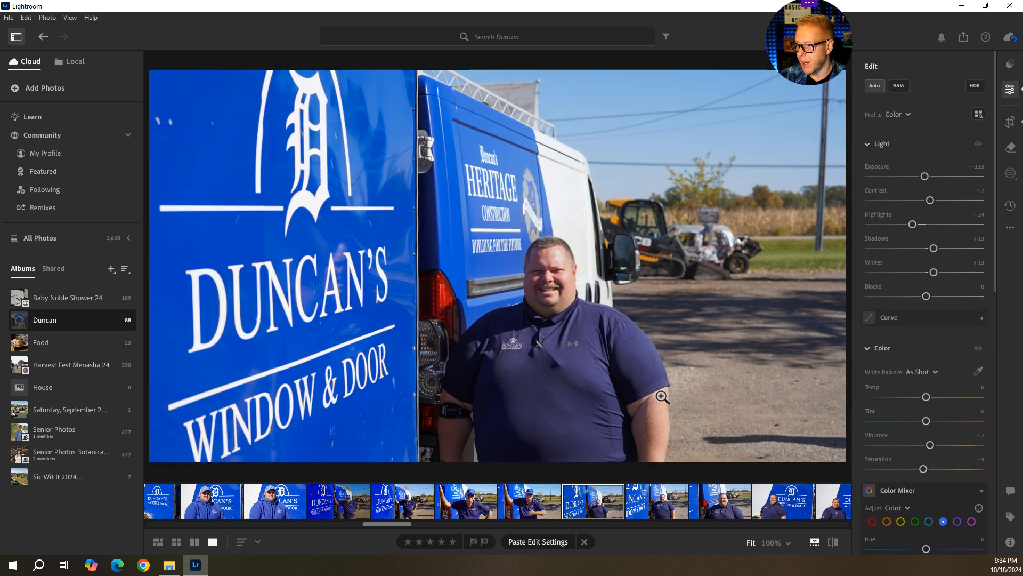
Step: Select the next, closer photo of the bareheaded man beside the van and try the Auto edit settings on it
left_click(635, 513)
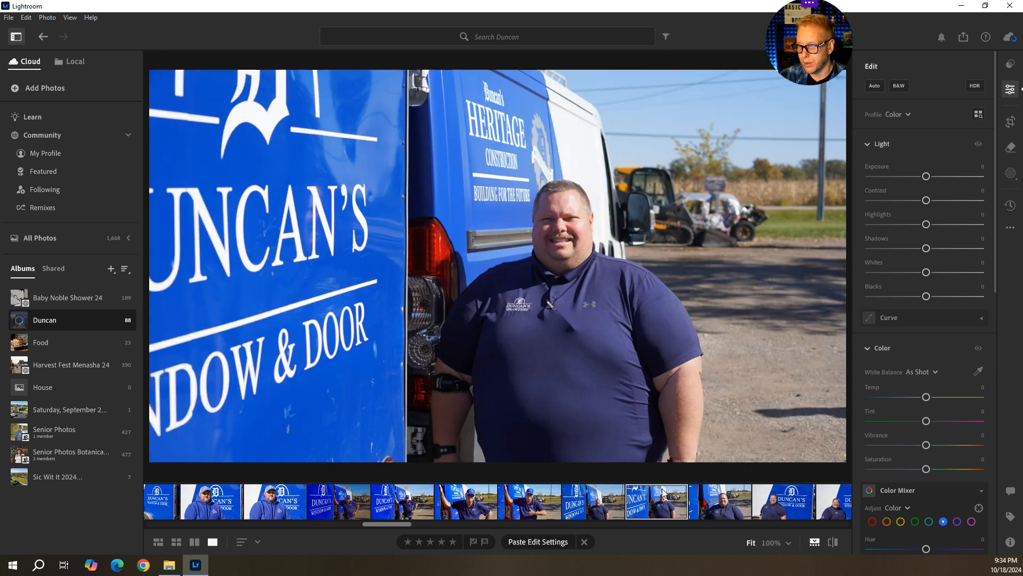
left_click(874, 88)
left_click(874, 87)
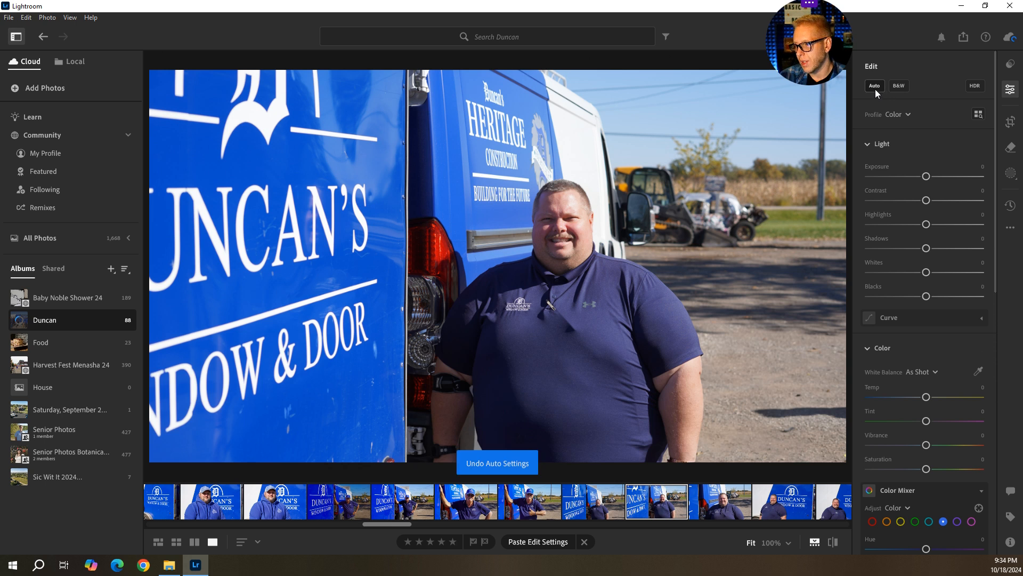
Step: Adjust the photo's light to Exposure -0.56, Contrast +23, Highlights +8, Shadows +70 and Blacks +43
mouse_move(926, 200)
left_mouse_down()
mouse_move(951, 202)
mouse_move(942, 202)
left_mouse_up()
mouse_move(927, 249)
left_mouse_down()
mouse_move(961, 248)
mouse_move(944, 248)
left_mouse_up()
left_click_drag(926, 296, 900, 297)
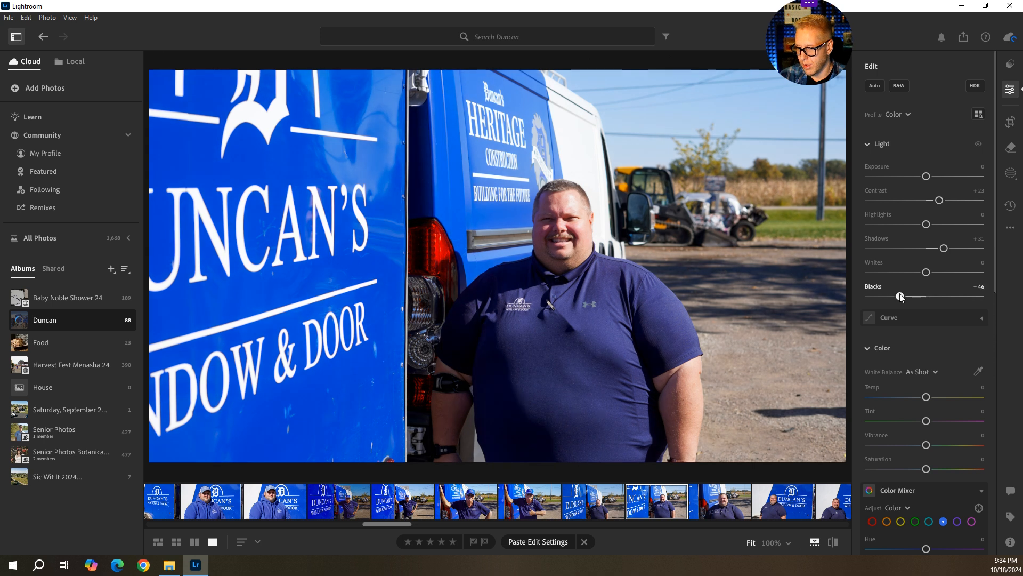
mouse_move(925, 224)
left_mouse_down()
mouse_move(897, 224)
mouse_move(905, 224)
left_mouse_up()
left_click_drag(928, 171, 919, 176)
left_click_drag(906, 224, 966, 249)
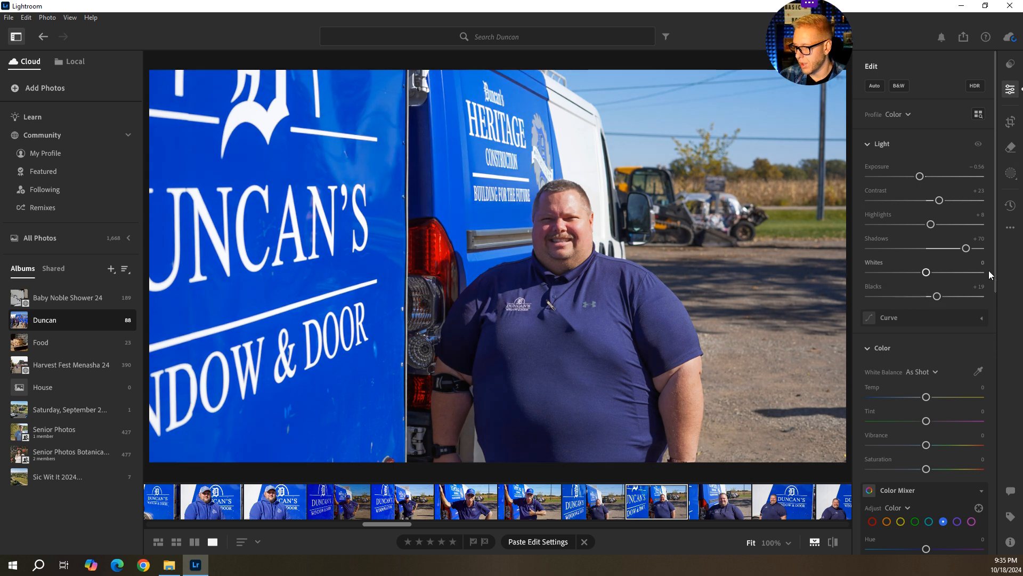
left_click_drag(939, 296, 966, 296)
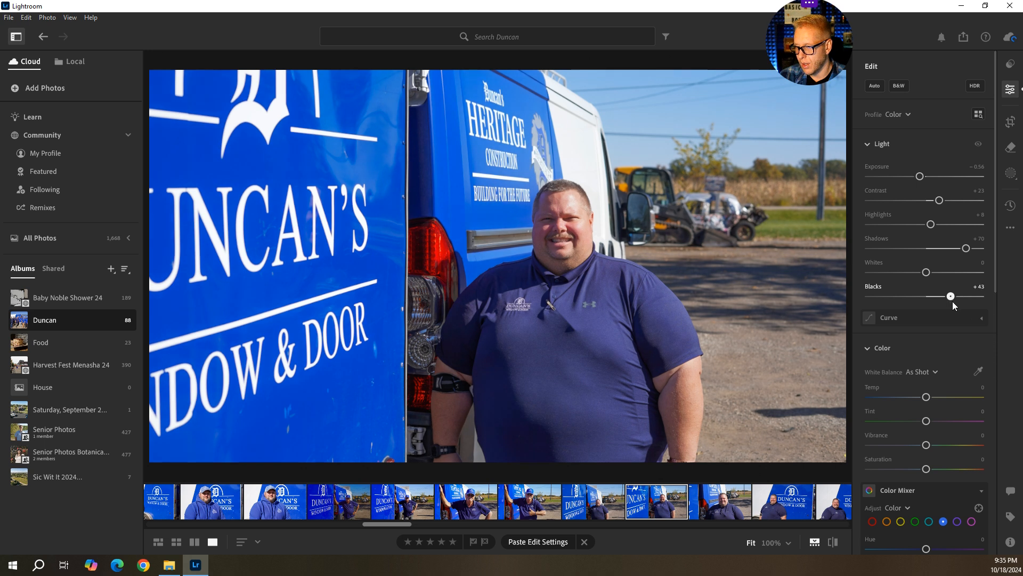
left_click(917, 372)
left_click(934, 350)
scroll(935, 347, "down", 5)
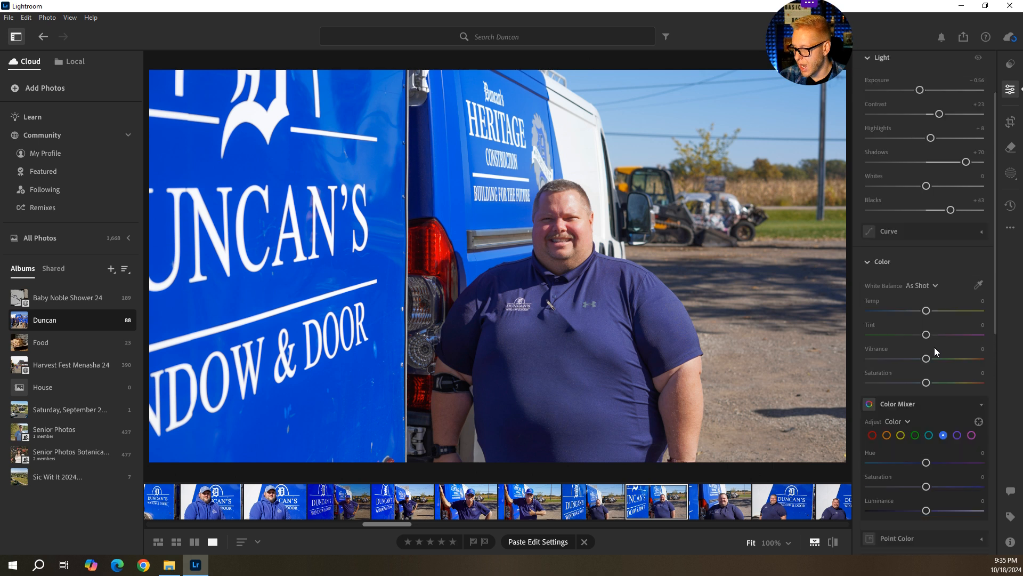
scroll(885, 451, "down", 3)
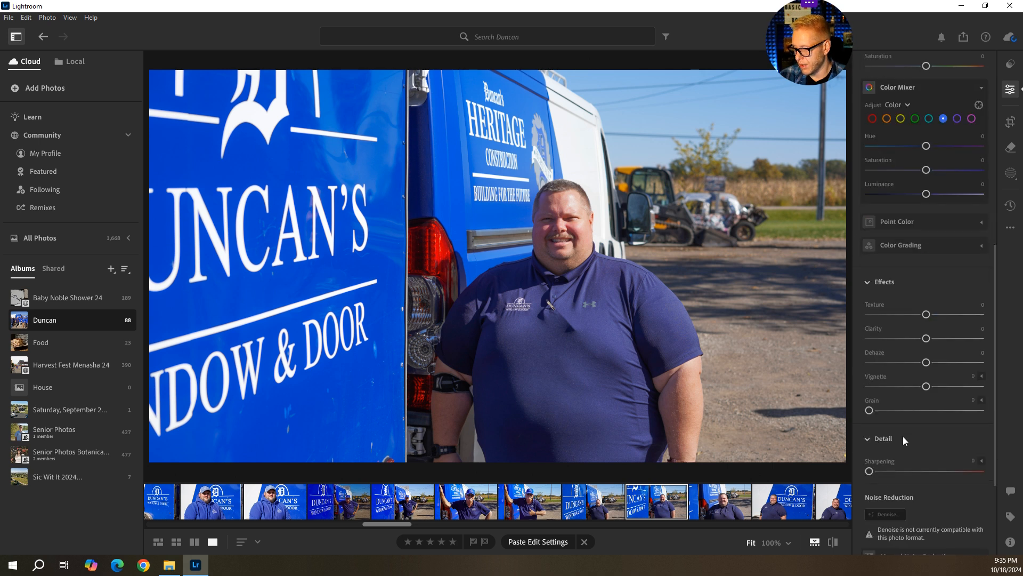
scroll(922, 435, "up", 10)
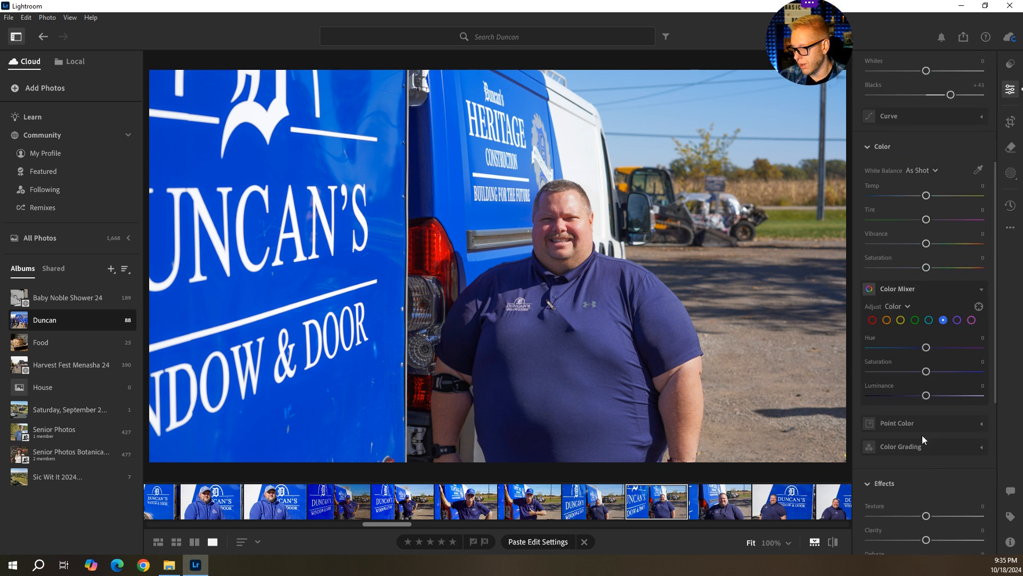
Step: Compare the Auto, Level and Vertical Upright corrections on the photo and set its Upright mode to Guided
left_click(1016, 124)
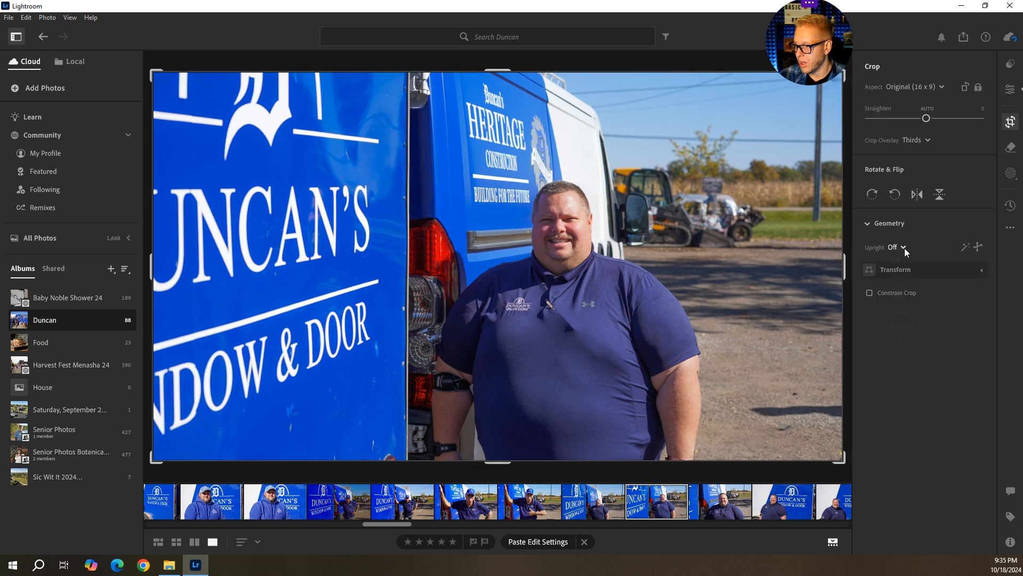
left_click(900, 247)
left_click(899, 301)
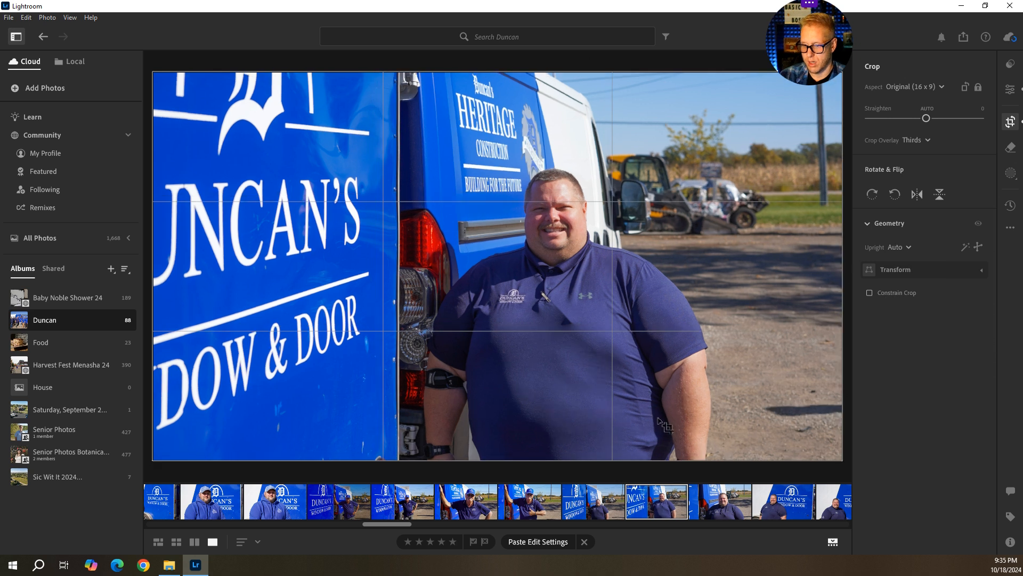
left_click(901, 247)
left_click(907, 316)
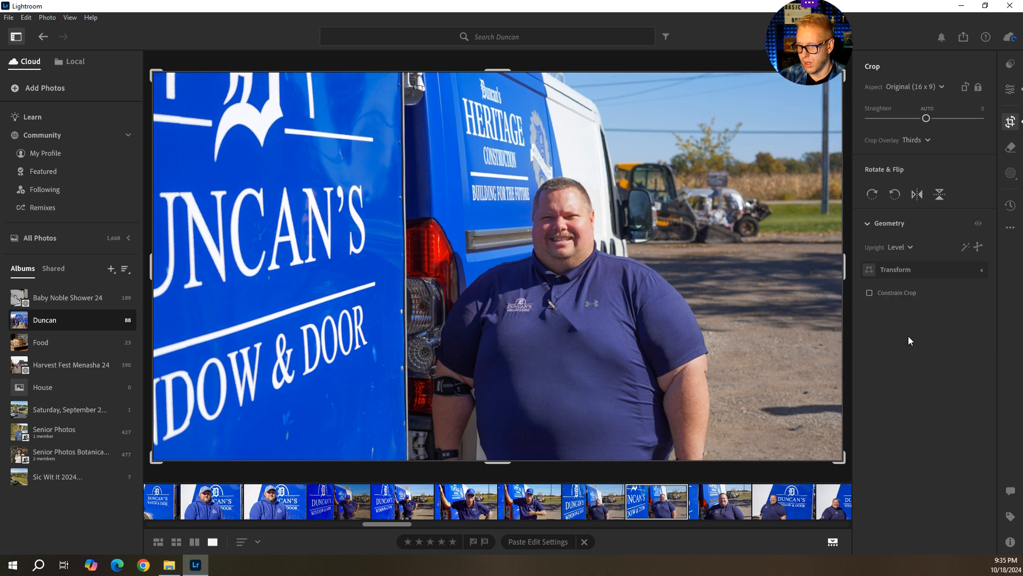
left_click(905, 248)
left_click(910, 332)
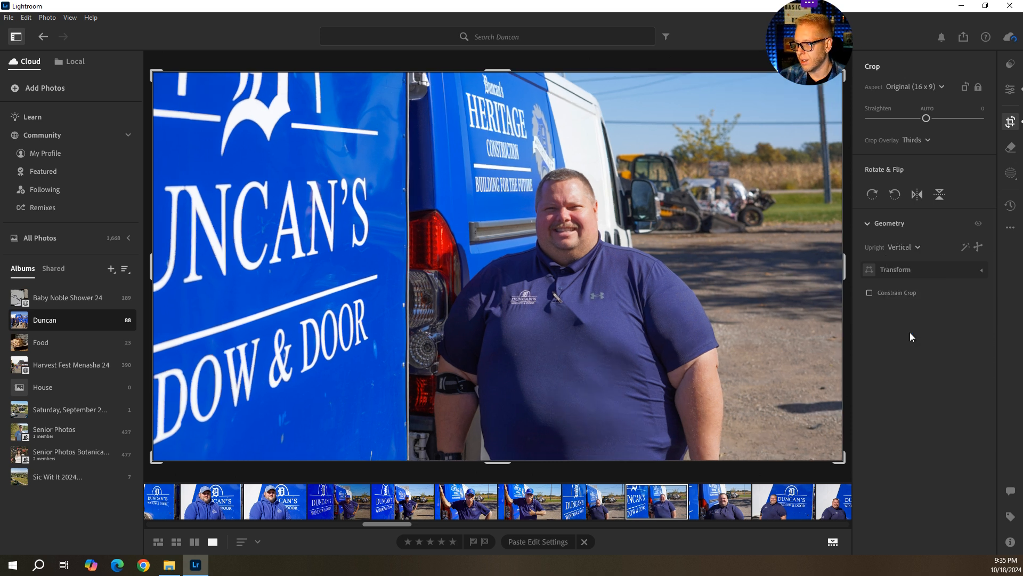
left_click(904, 247)
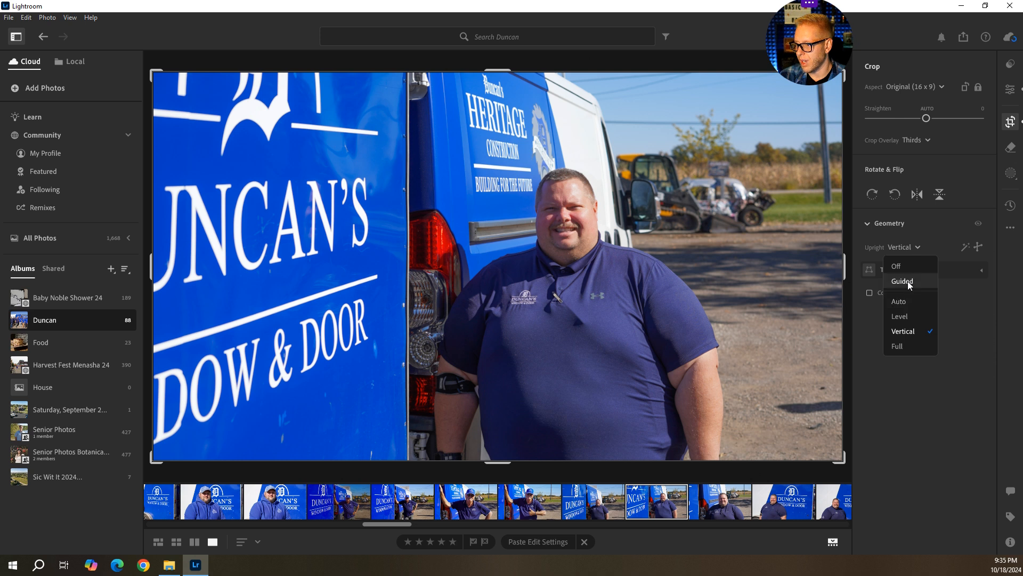
left_click(907, 280)
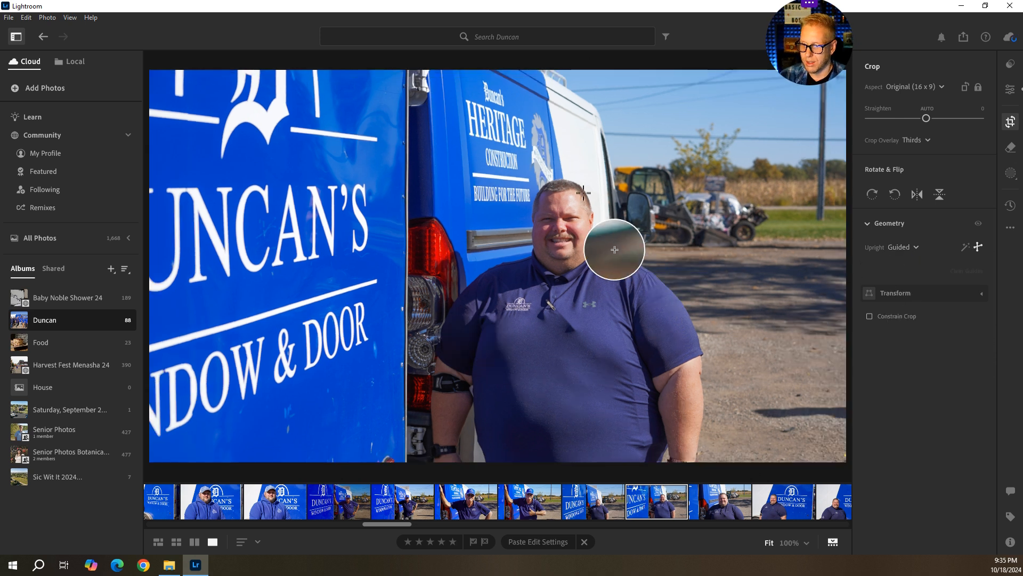
Step: Select the close-up photo of the bareheaded man beside the van's tail light and try the Auto edit settings
left_click_drag(401, 526, 469, 541)
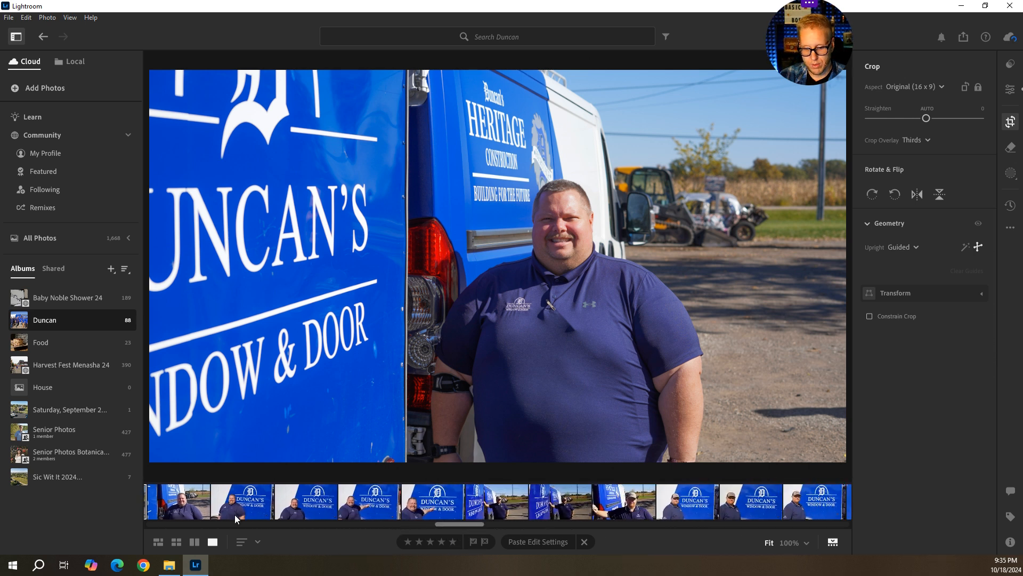
left_click(184, 504)
left_click(1010, 90)
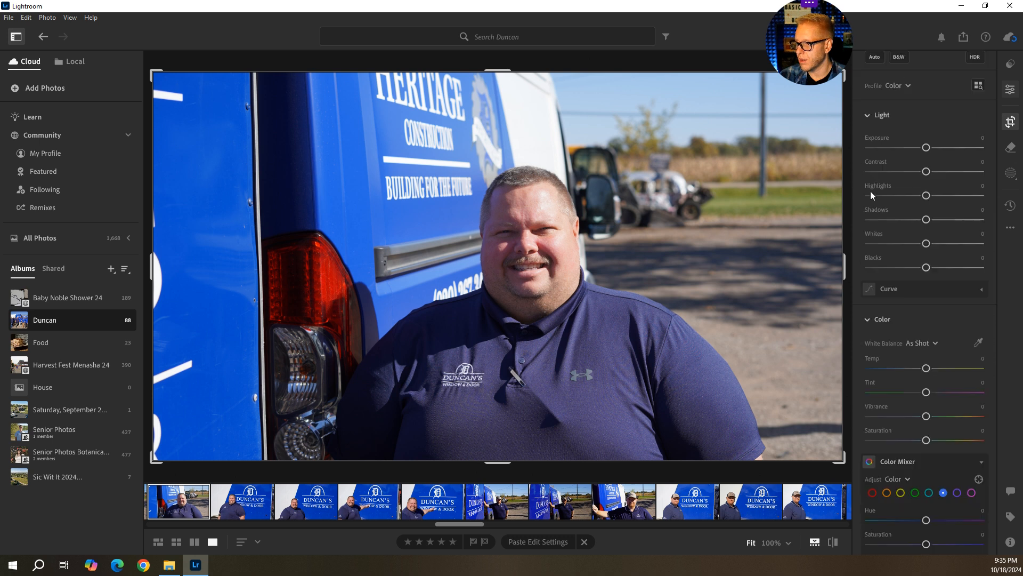
left_click(876, 57)
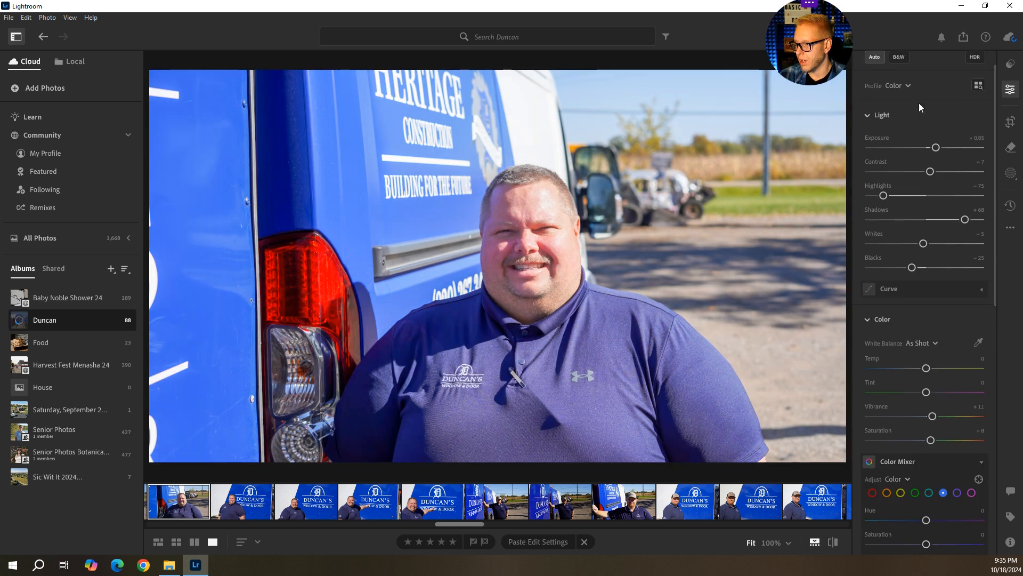
left_click(875, 57)
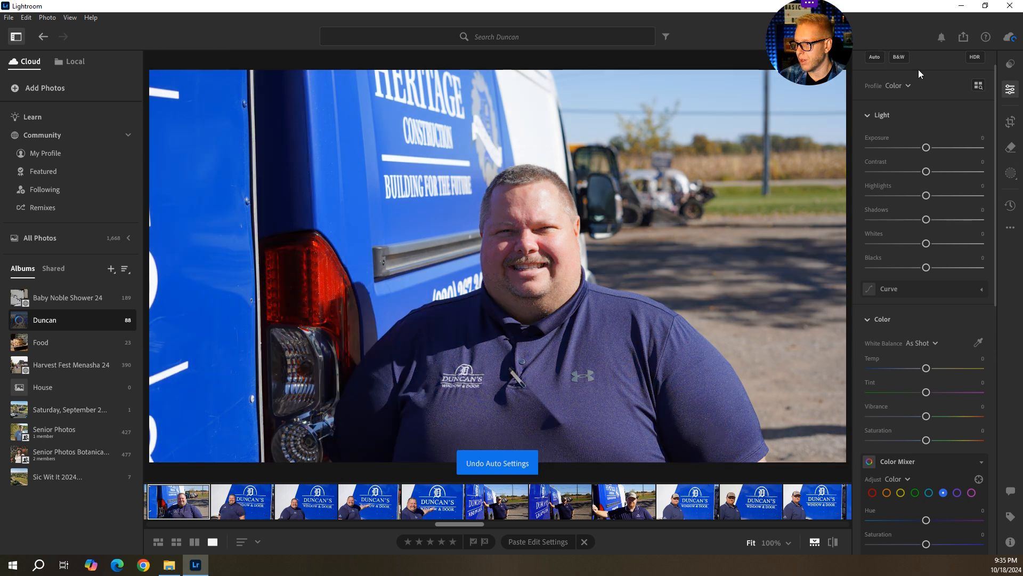
left_click(910, 88)
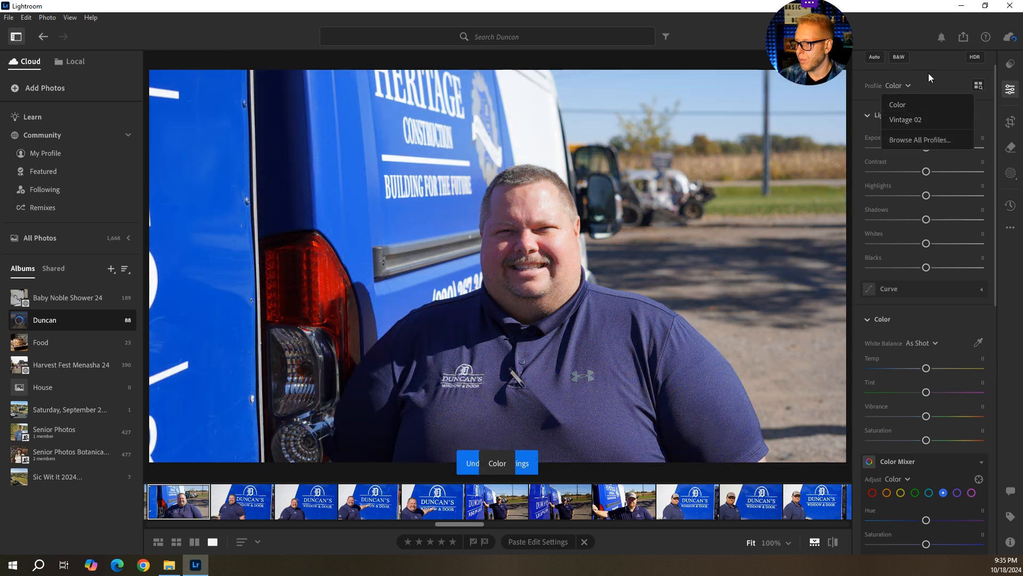
left_click(929, 73)
scroll(919, 116, "up", 1)
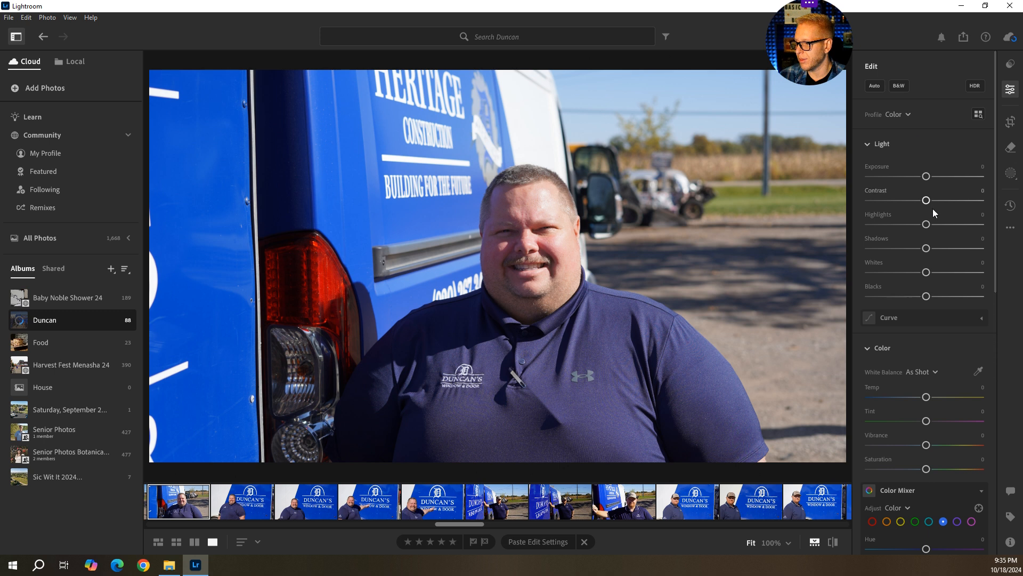
Step: Set the close-up photo's light to Exposure -0.24, Contrast +27, Highlights -34, Shadows +79, Whites -36 and Blacks +63
left_click_drag(929, 200, 945, 200)
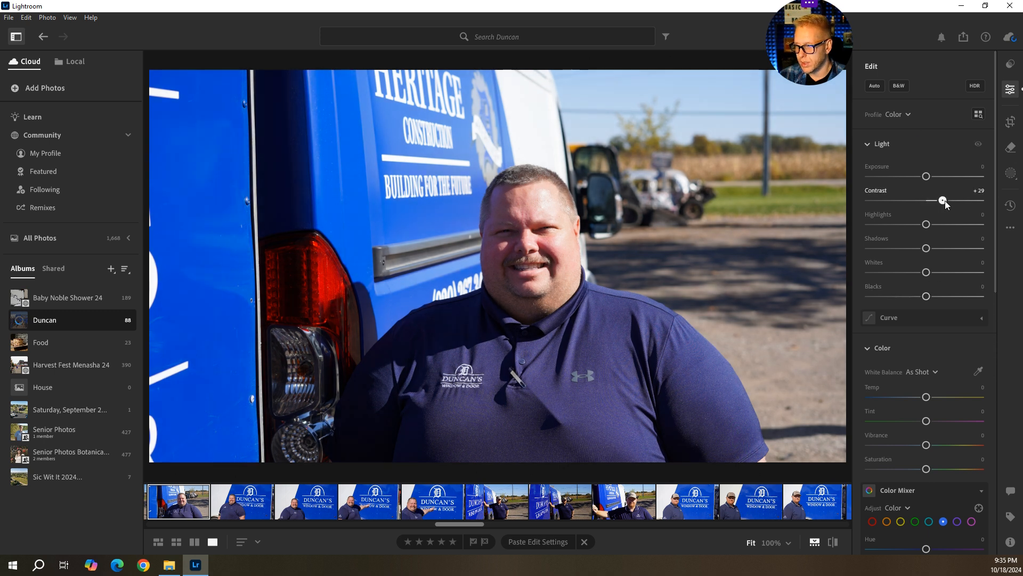
left_click_drag(926, 248, 950, 249)
left_click_drag(925, 176, 924, 175)
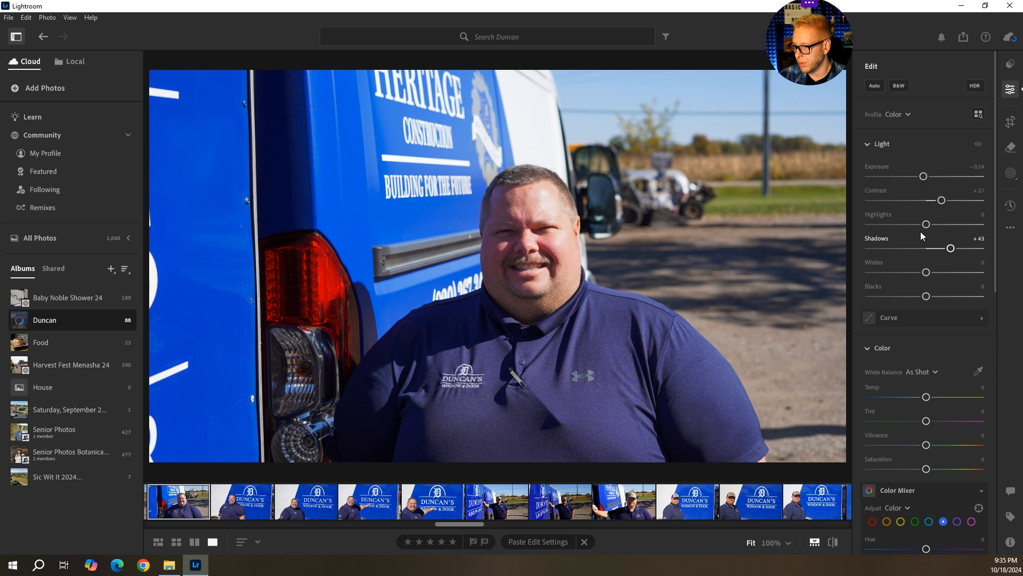
left_click_drag(928, 223, 907, 224)
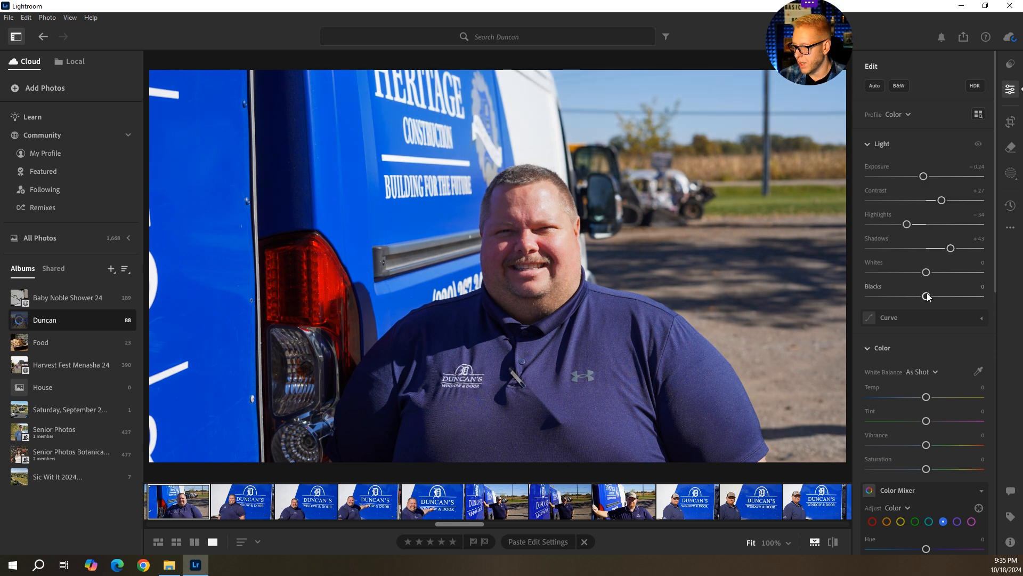
left_click_drag(927, 297, 986, 251)
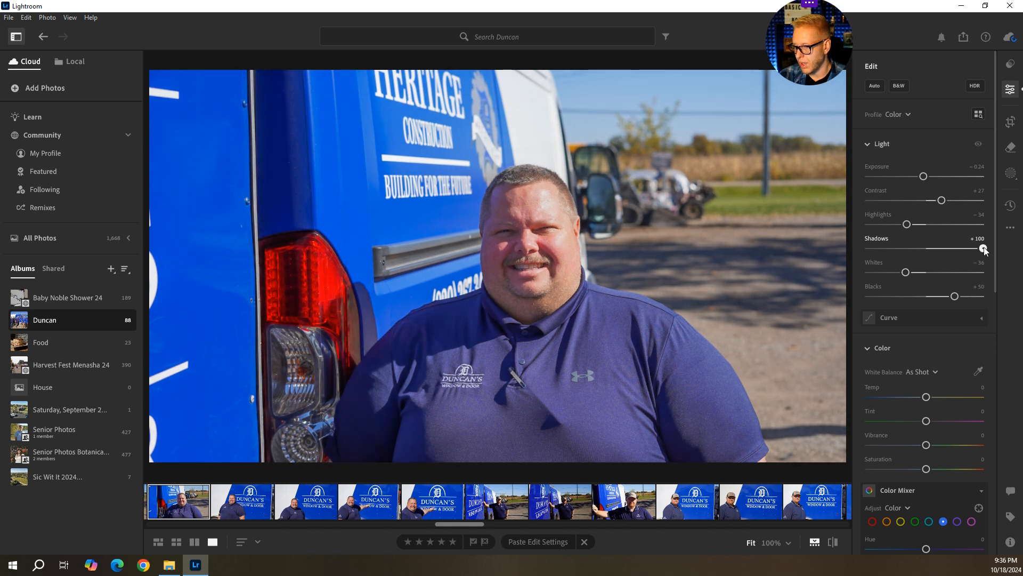
left_click_drag(955, 297, 963, 300)
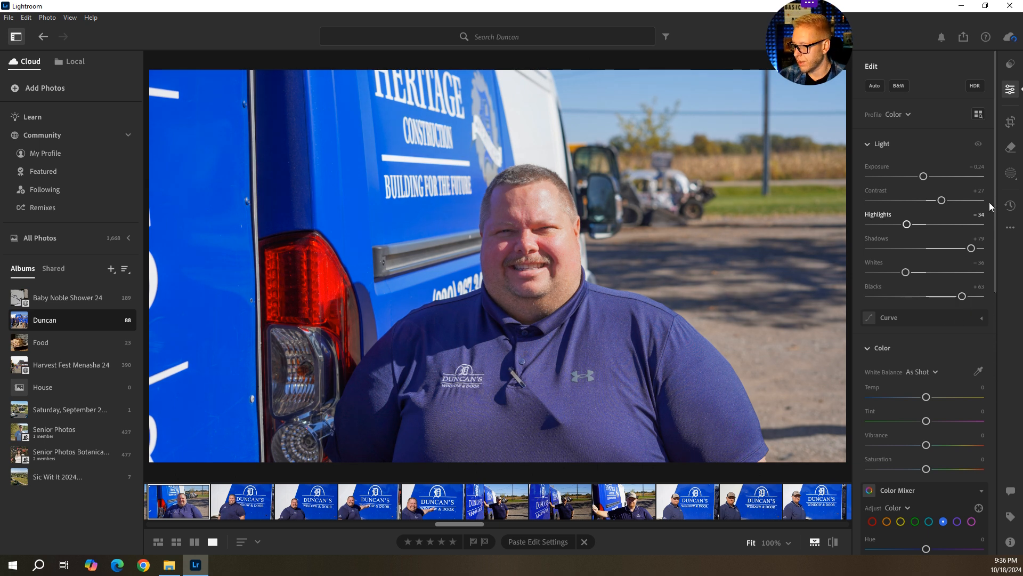
Step: Try the Auto Upright correction on the close-up photo and set its Upright mode to Level
left_click(1013, 128)
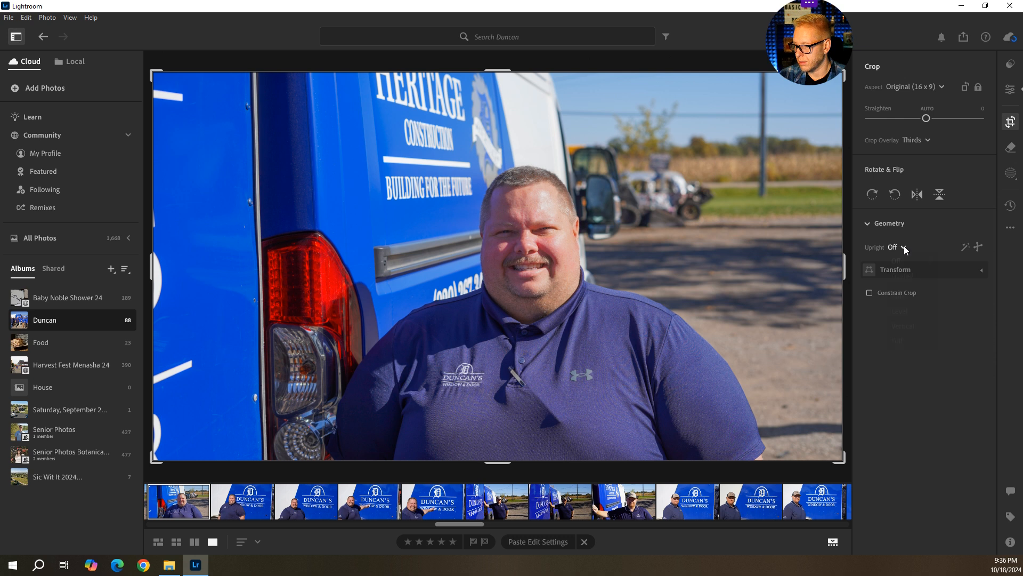
left_click(905, 303)
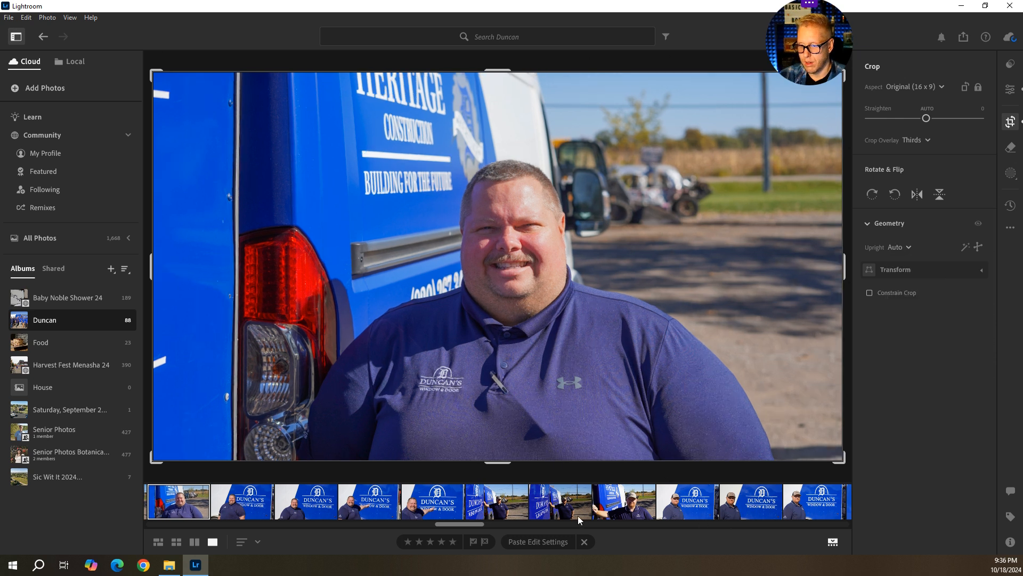
left_click(901, 247)
left_click(908, 316)
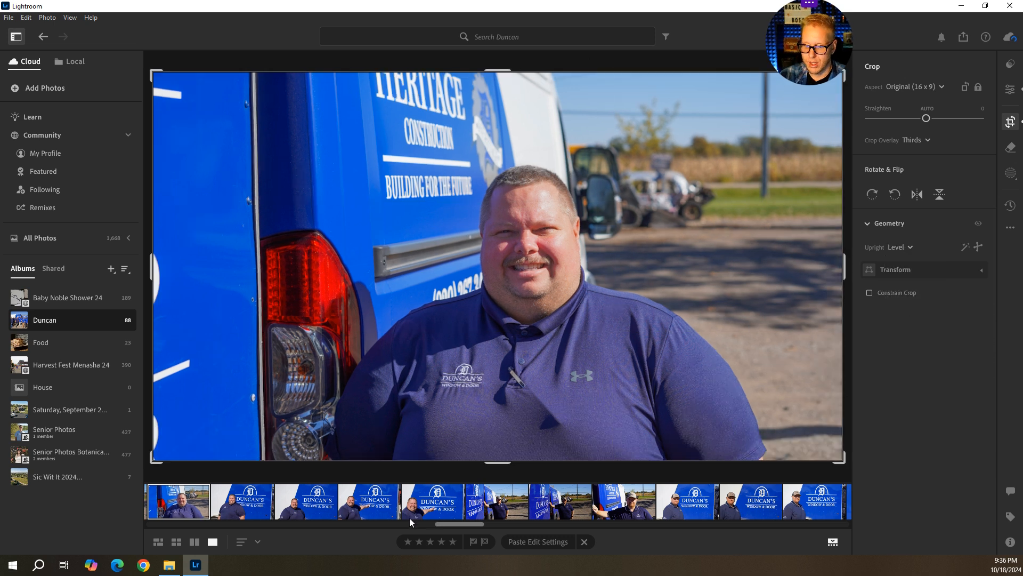
Step: Select the next photo of the bareheaded man in front of the Duncan's logo and try the Auto edit settings
left_click(243, 501)
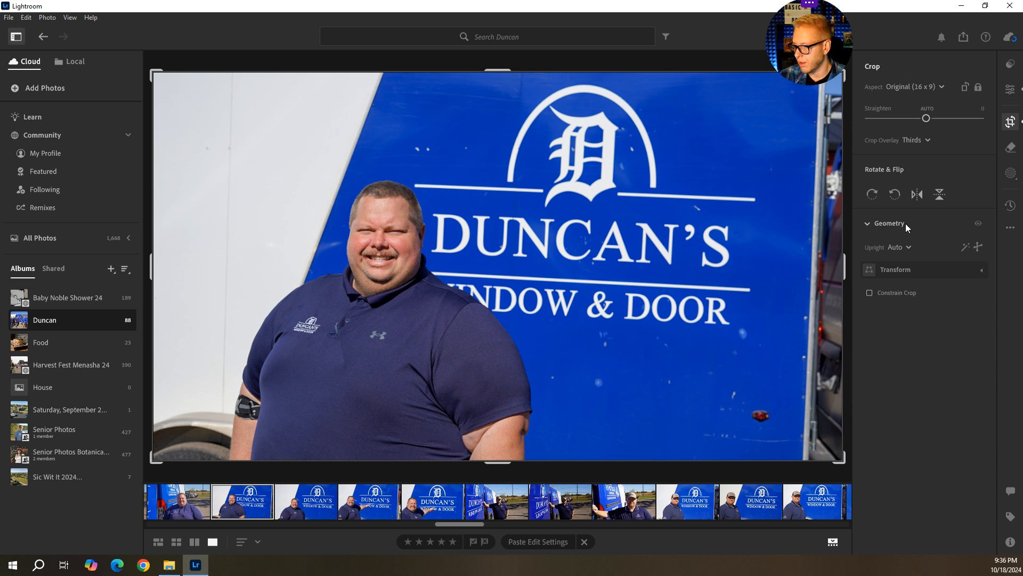
key("e")
left_click(906, 114)
left_click(906, 113)
left_click(874, 86)
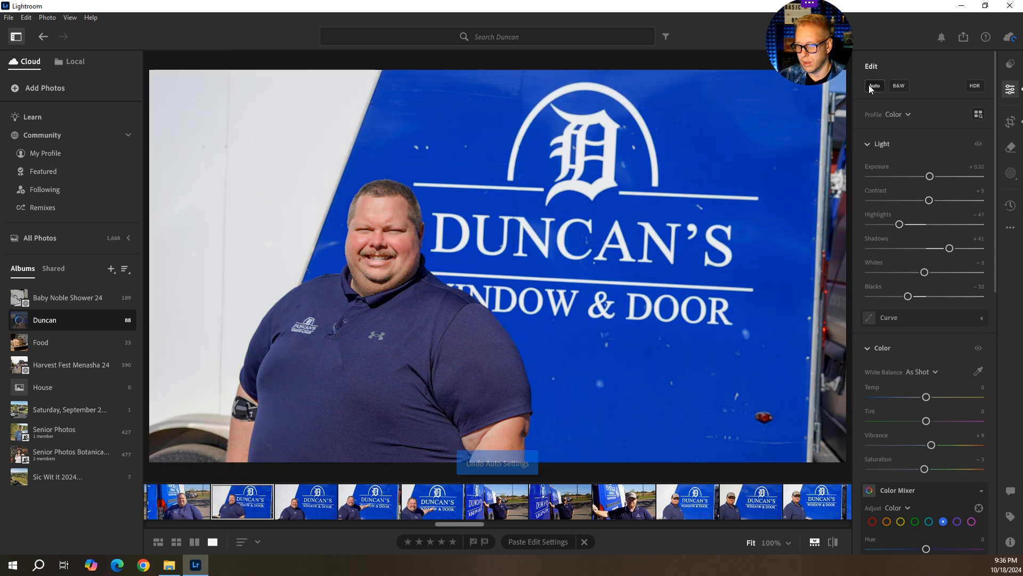
Step: Set the logo photo's light to Exposure -0.42, Highlights +30, Shadows +66, Whites -25 and Blacks +65
left_click_drag(930, 176, 918, 176)
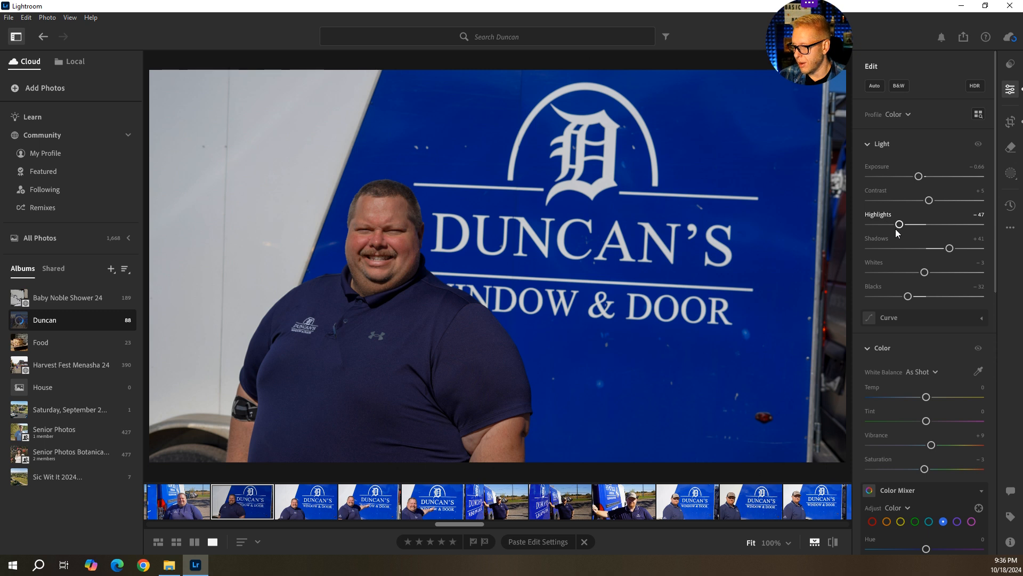
left_click_drag(951, 250, 981, 246)
left_click_drag(909, 295, 953, 296)
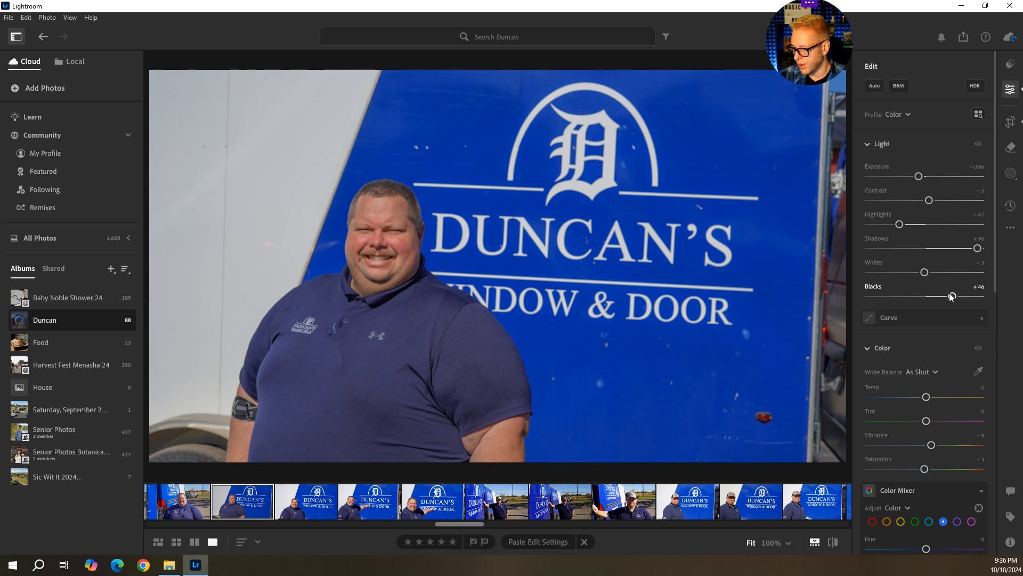
left_click_drag(978, 249, 964, 249)
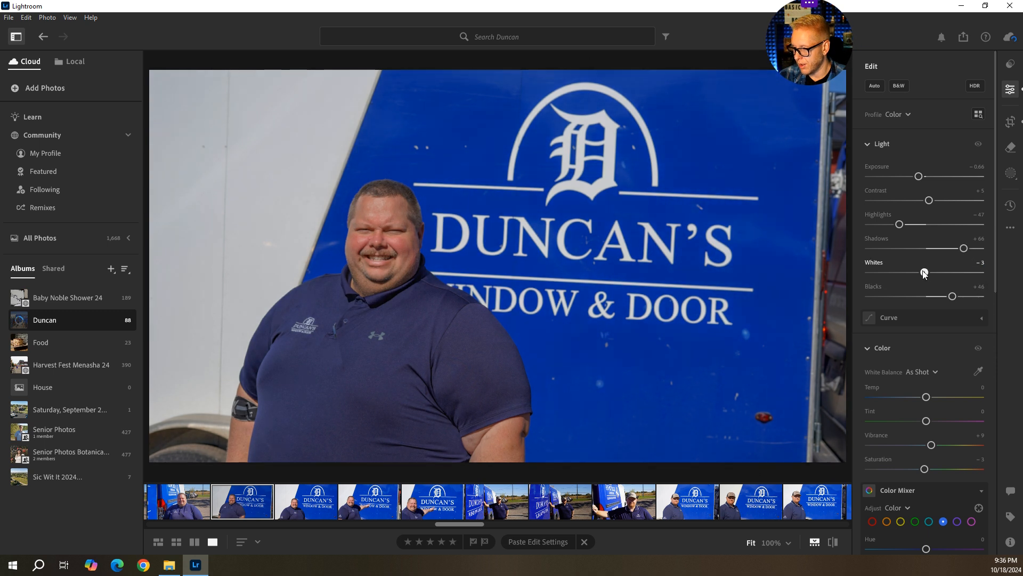
left_click_drag(899, 225, 938, 228)
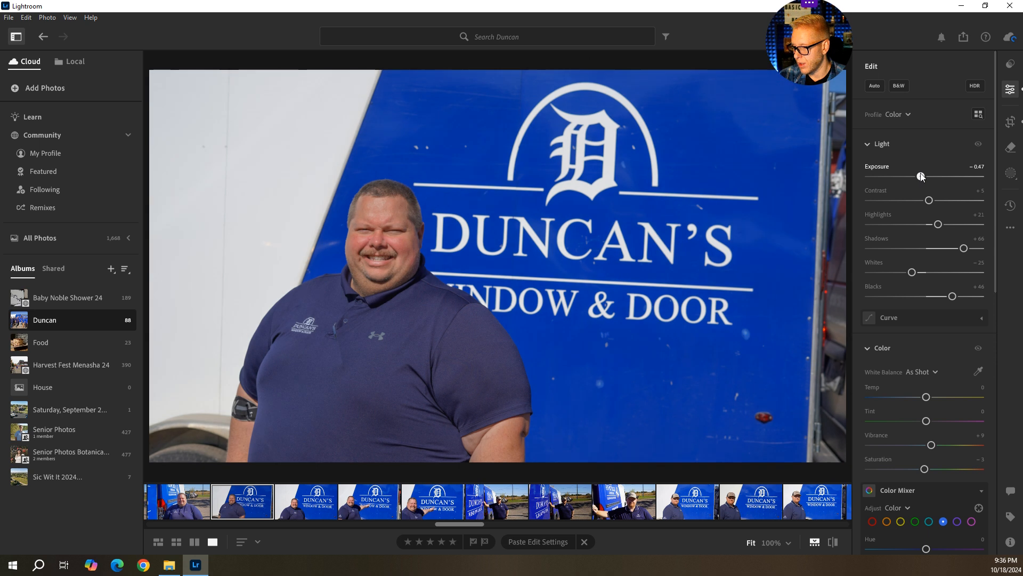
left_click(964, 297)
mouse_move(942, 227)
left_mouse_down()
mouse_move(971, 224)
mouse_move(944, 225)
left_mouse_up()
mouse_move(921, 176)
left_mouse_down()
mouse_move(912, 176)
mouse_move(938, 176)
mouse_move(923, 173)
left_mouse_up()
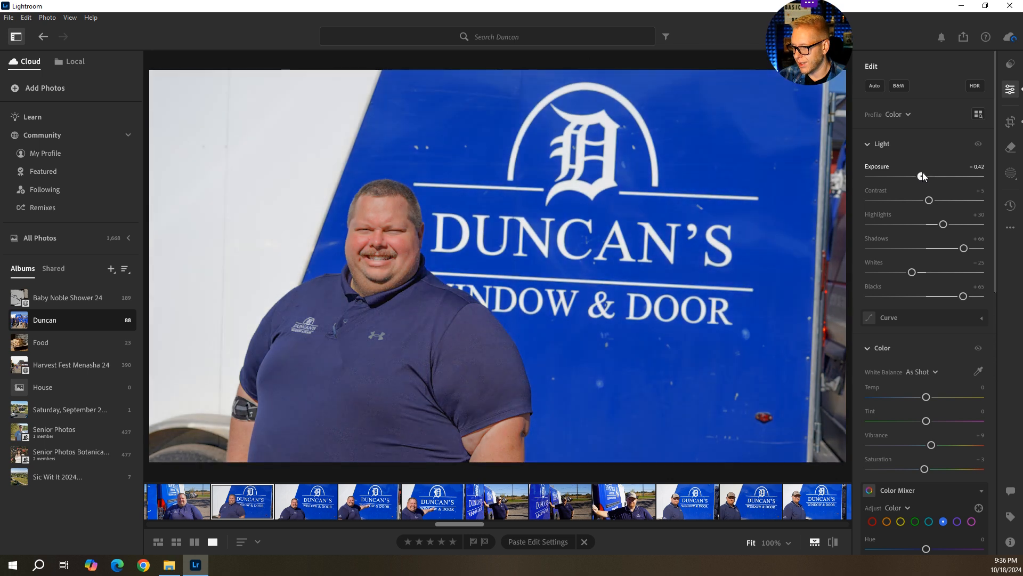
Step: Try the Auto edit settings on the next logo photo and check the Upright mode of it and the following photo
left_click(286, 503)
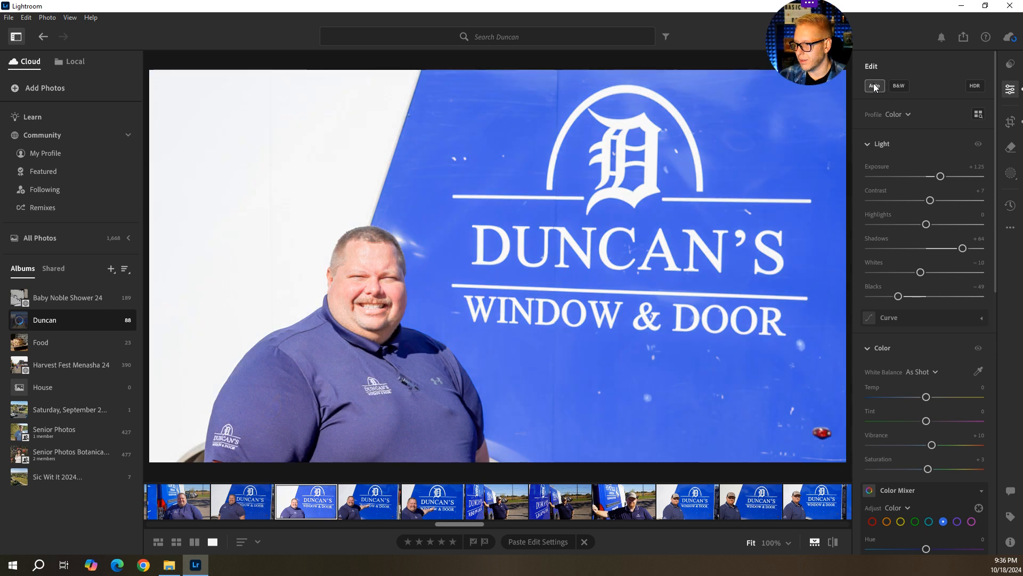
left_click(874, 87)
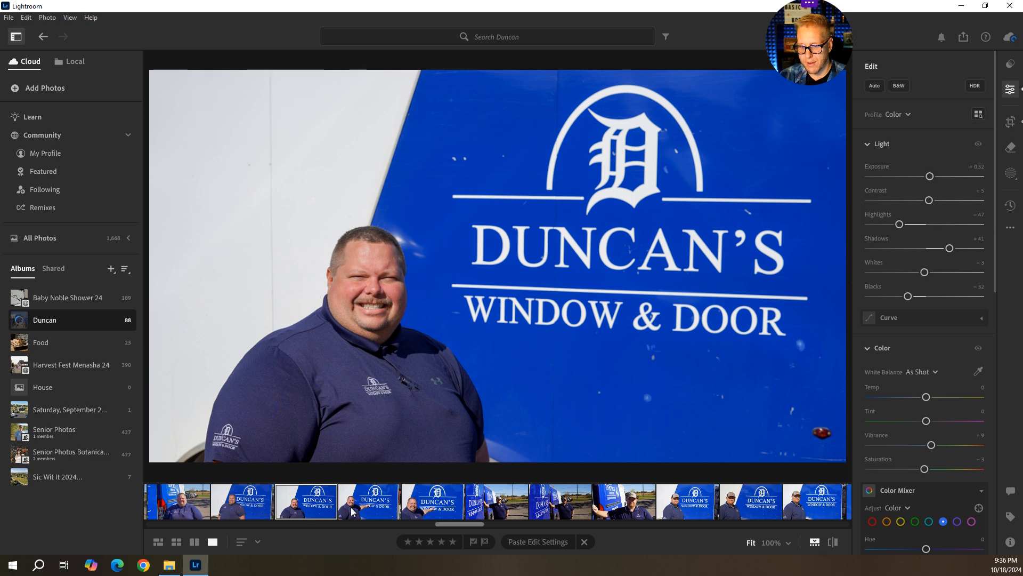
left_click(1010, 121)
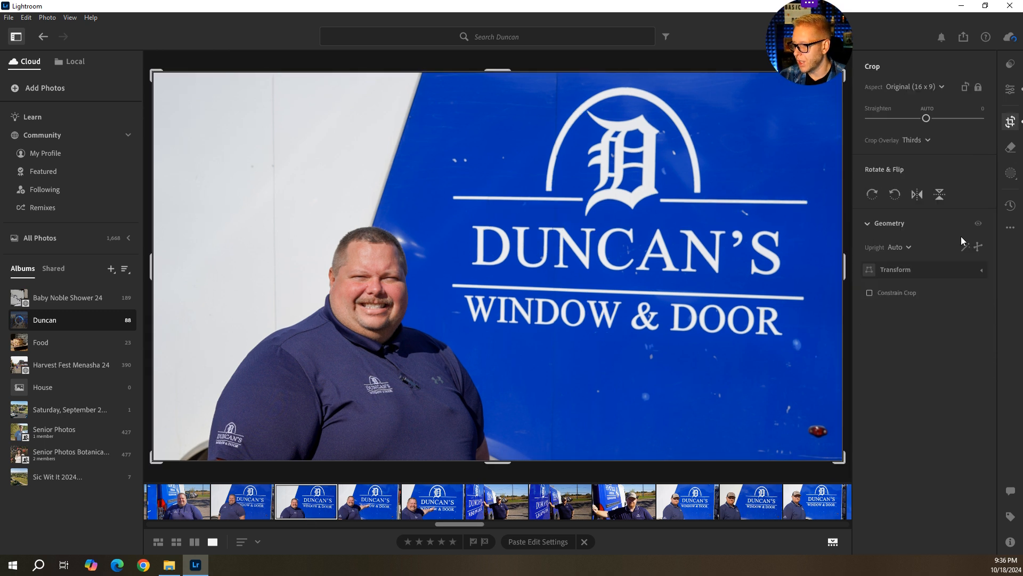
left_click(376, 514)
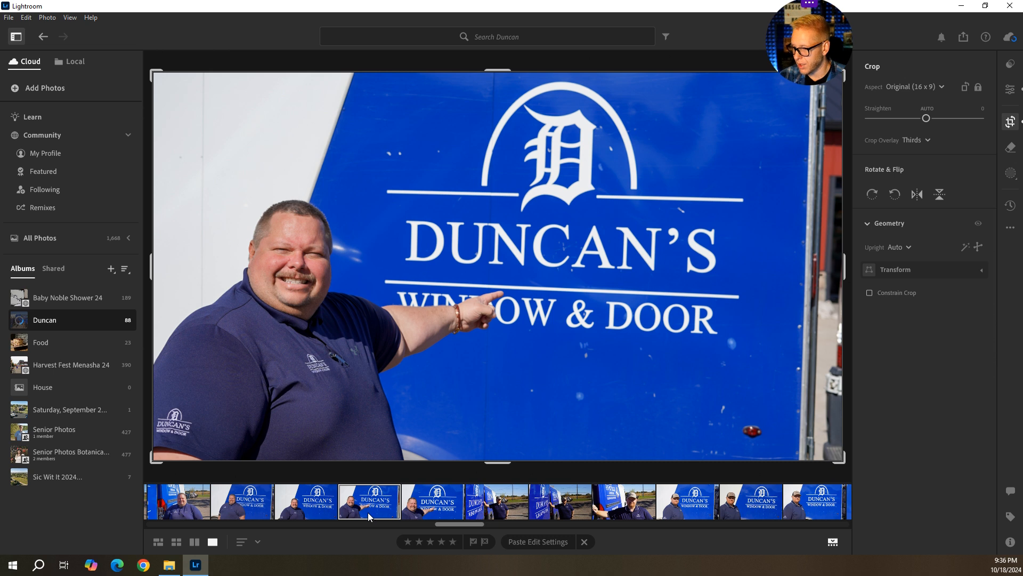
Step: Select the closer photo of the man pointing at the logo, compare its Upright corrections and set the mode to Level
left_click(426, 509)
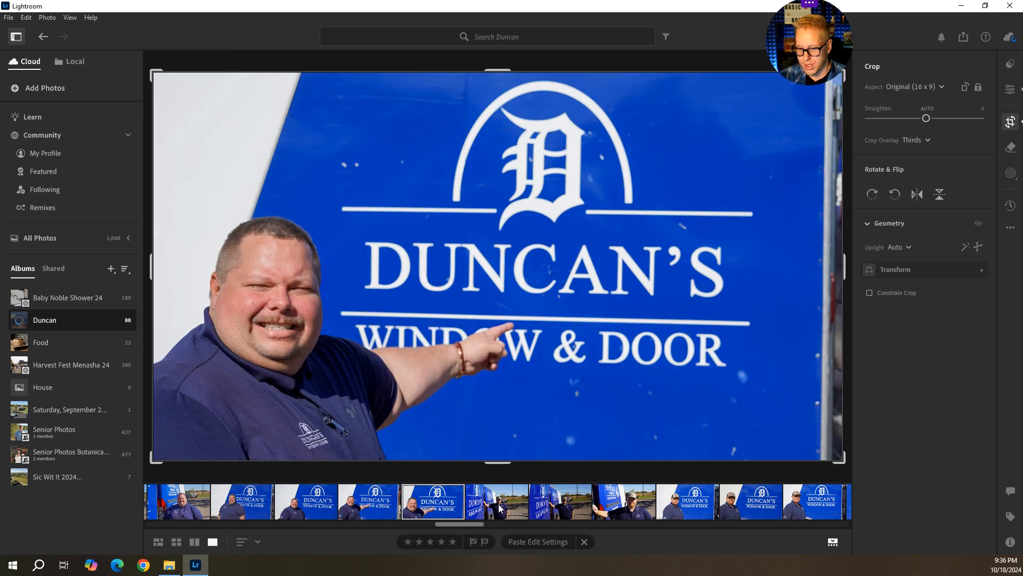
left_click(900, 247)
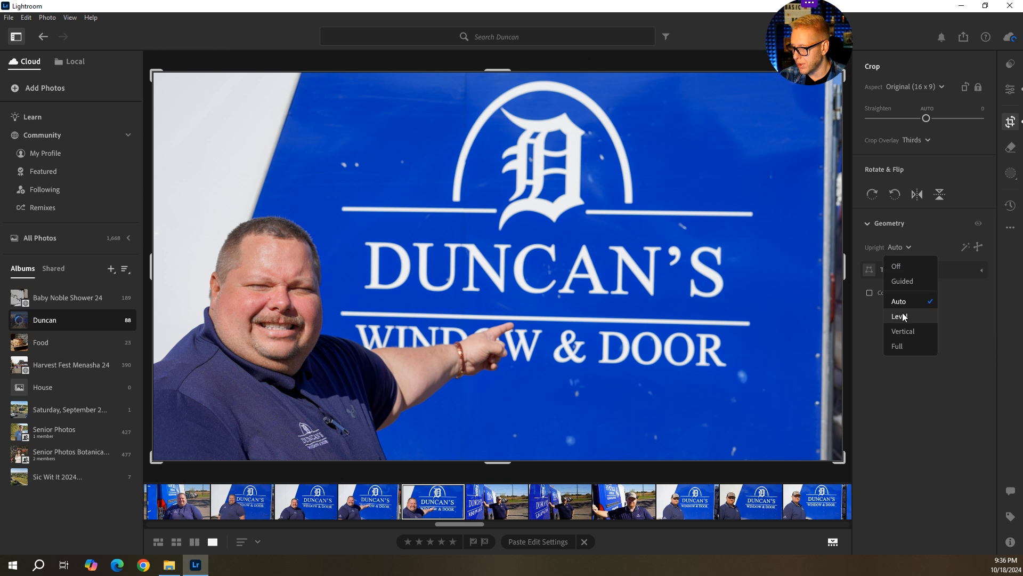
left_click(897, 322)
left_click(913, 250)
left_click(912, 283)
left_click(902, 245)
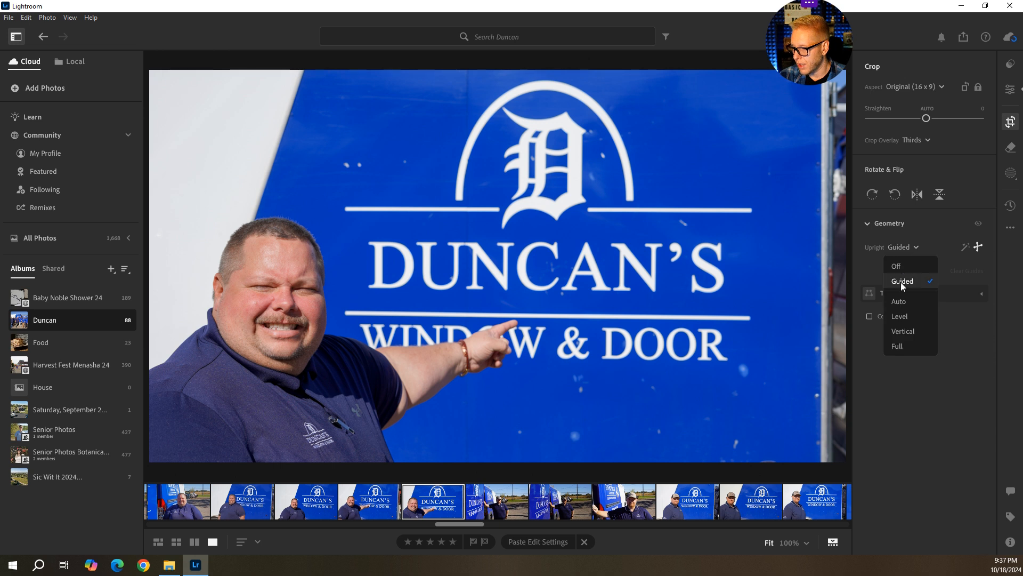
left_click(906, 326)
left_click(906, 248)
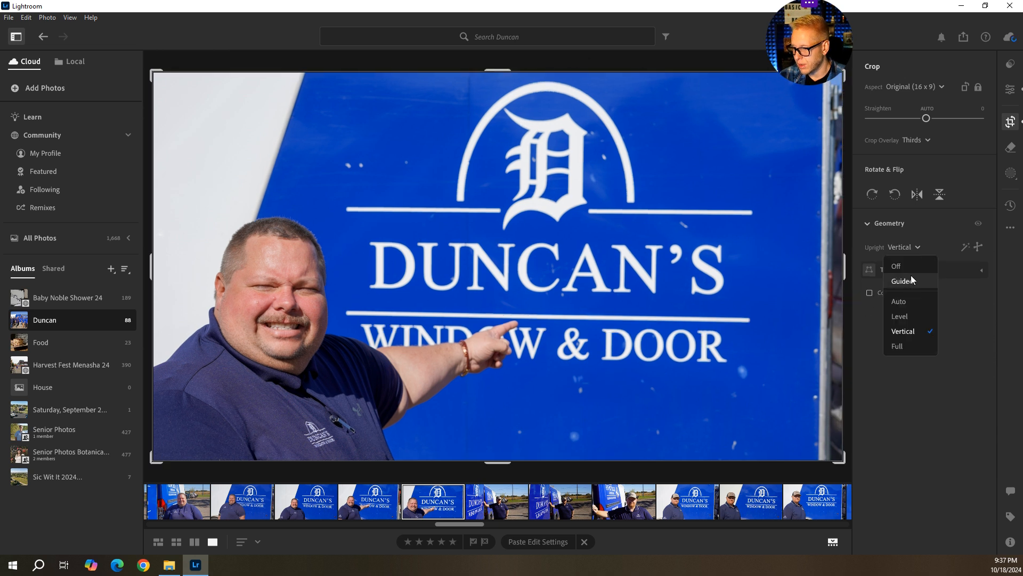
left_click(904, 301)
left_click(900, 247)
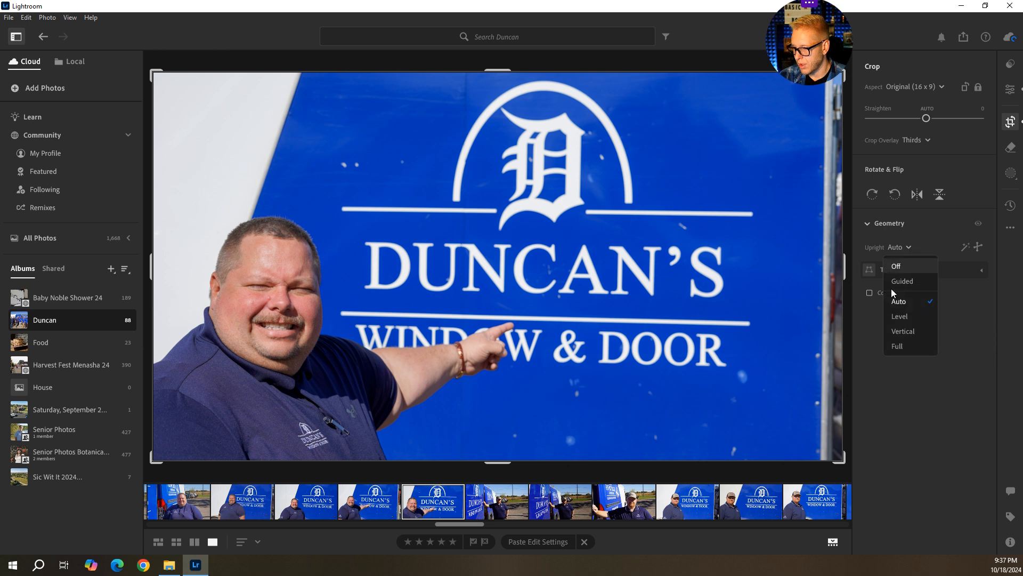
left_click(904, 316)
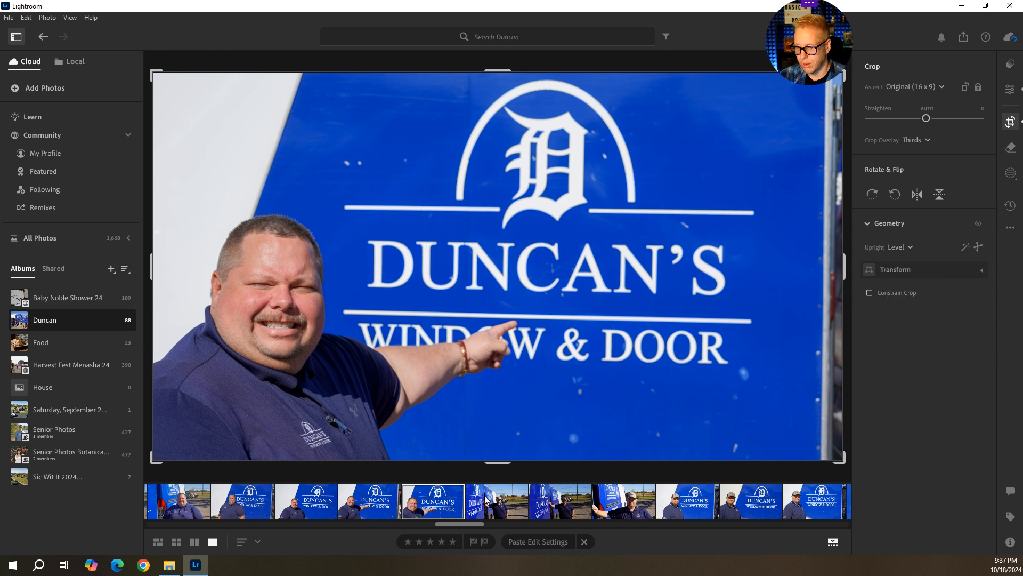
Step: Set the pointing photo's light to Exposure +0.09, Shadows +75, Whites -1 and Blacks +24
left_click(1010, 89)
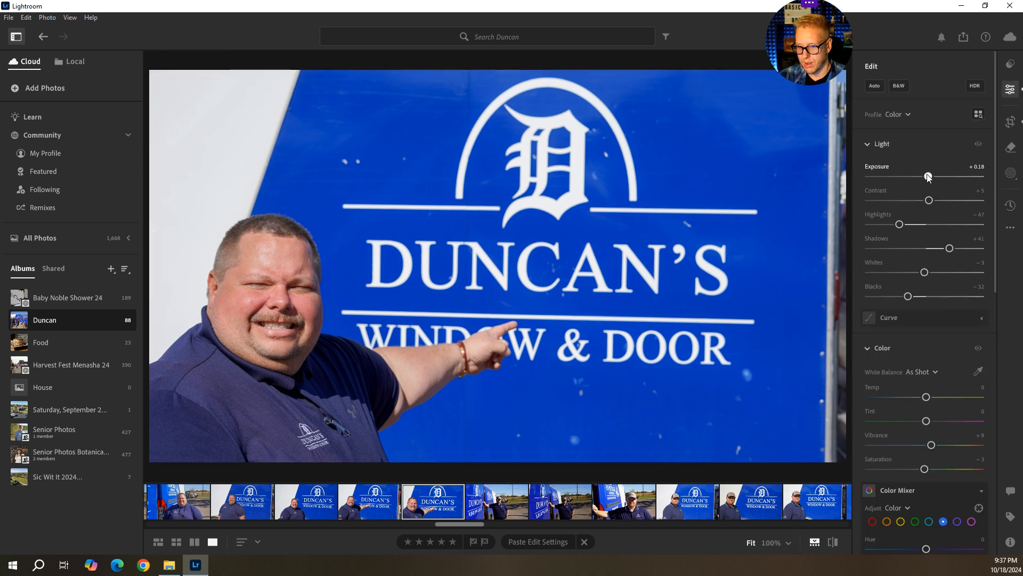
left_click_drag(928, 178, 927, 178)
left_click_drag(949, 248, 985, 248)
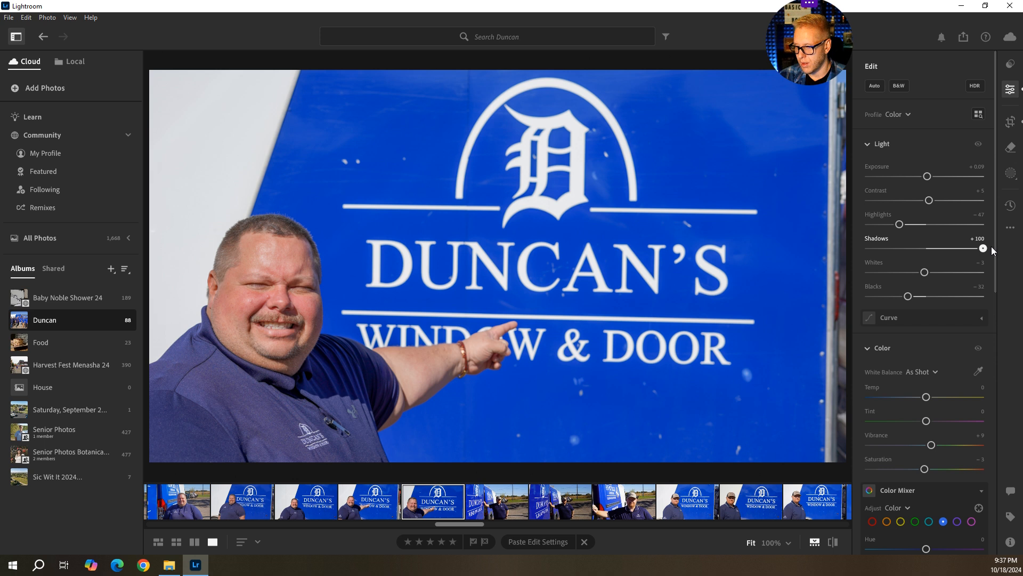
left_click_drag(924, 273, 940, 296)
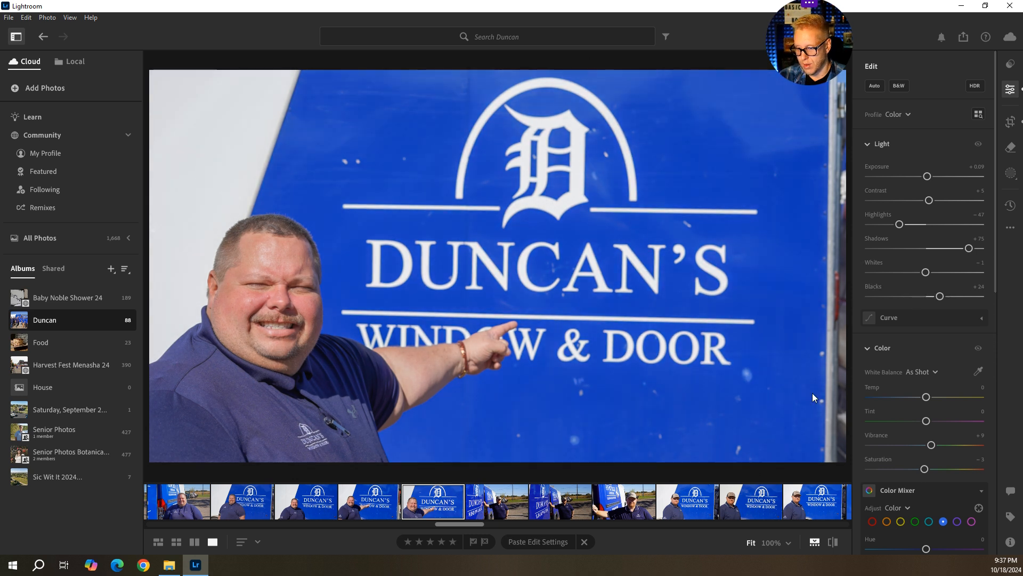
Step: Apply the Auto edit settings and the Auto Upright correction to the photo of the man in a cap leaning on the van
left_click(495, 509)
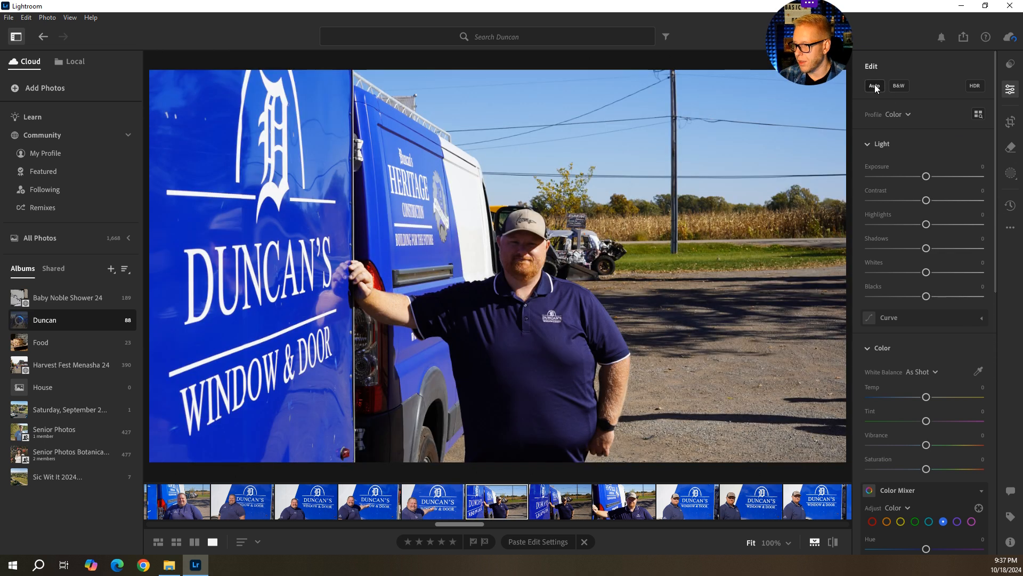
left_click(875, 87)
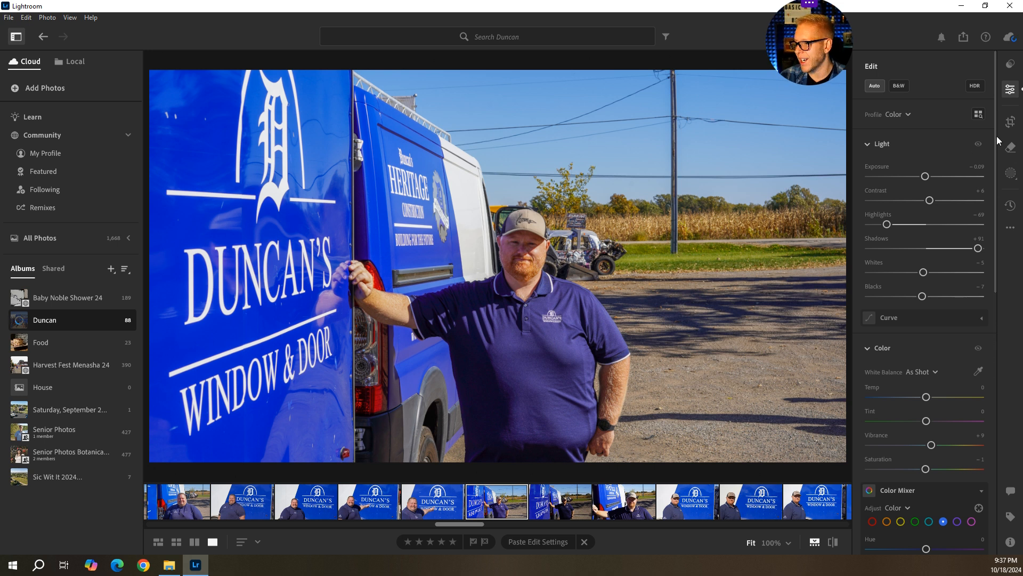
left_click(1008, 122)
left_click(898, 248)
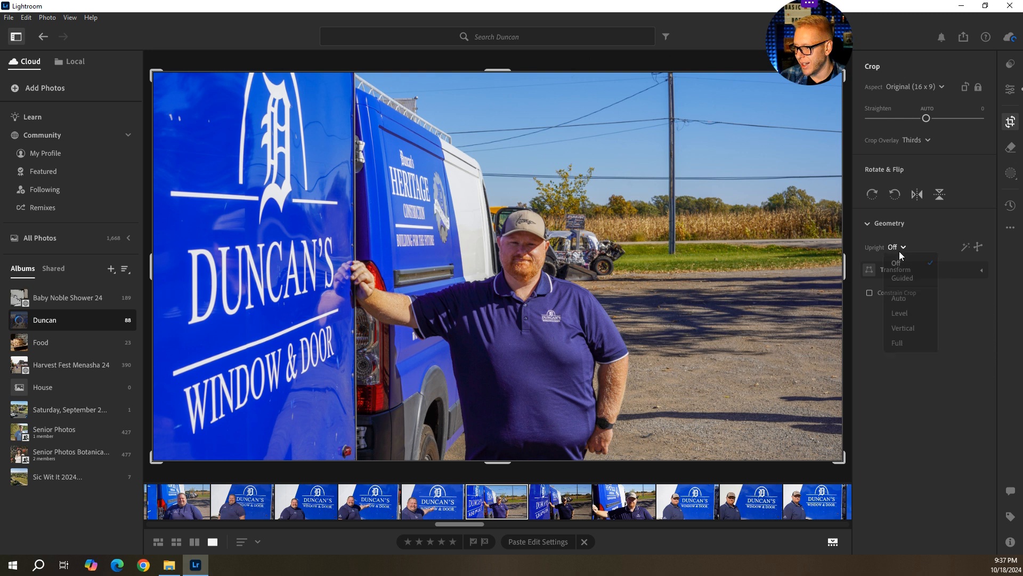
left_click(899, 301)
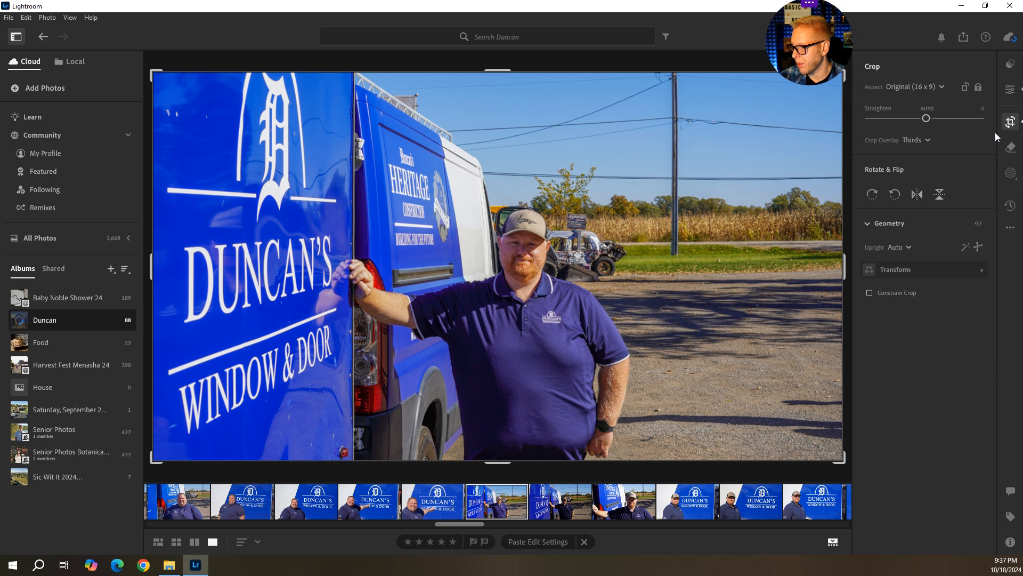
Step: Set Blacks to +26 and Highlights to -60 on the photo of the man in the cap
left_click(1011, 90)
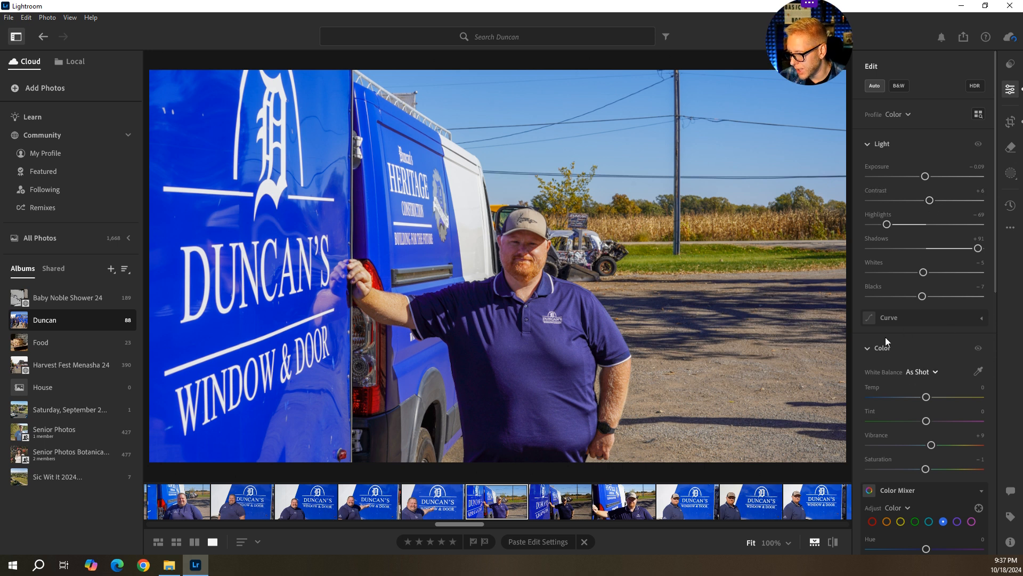
mouse_move(922, 296)
left_mouse_down()
mouse_move(896, 296)
mouse_move(982, 297)
mouse_move(943, 298)
left_mouse_up()
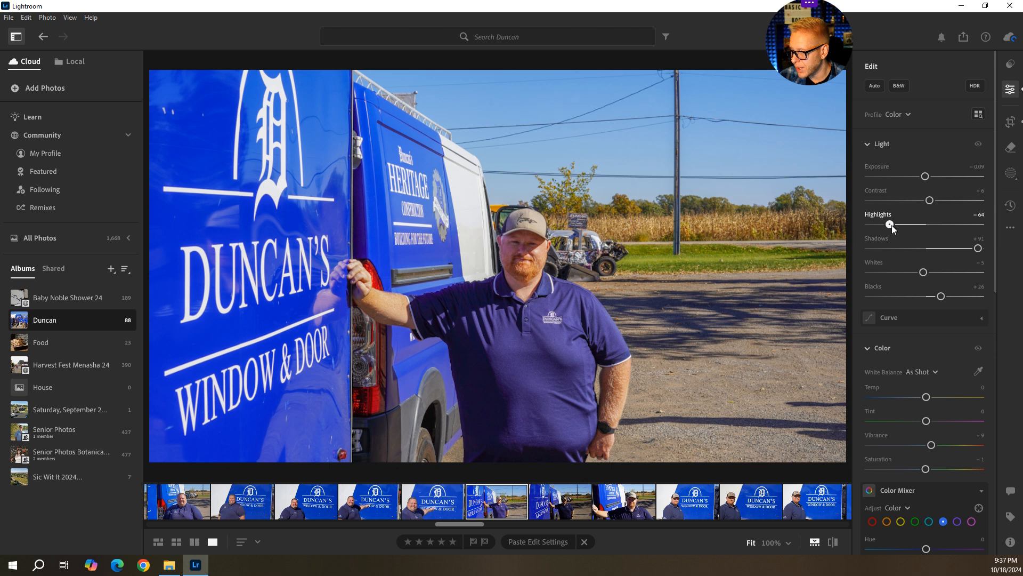
left_click_drag(891, 225, 906, 226)
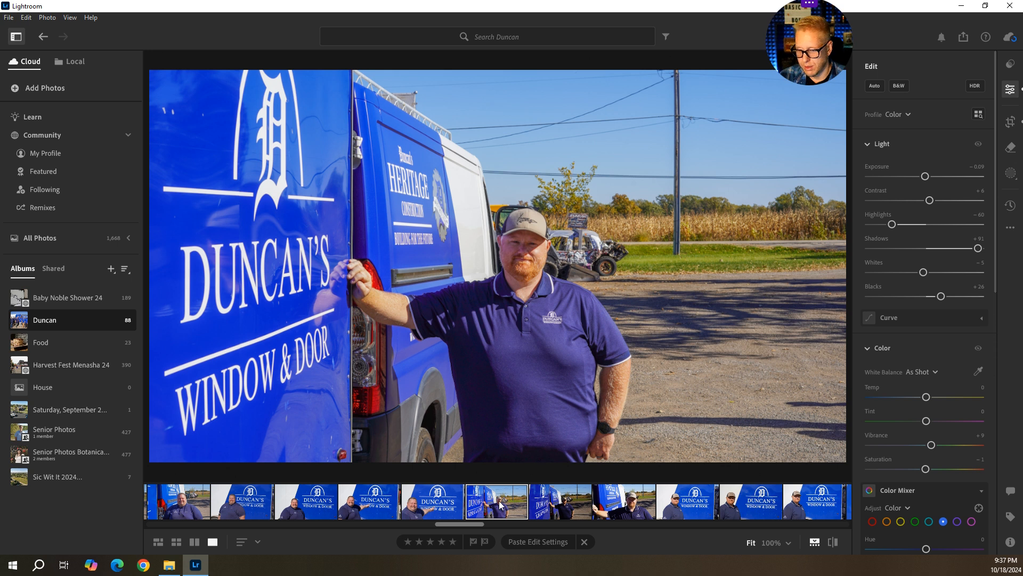
Step: Apply the Auto edit settings and the Auto Upright correction to the next photo of the man in a cap leaning on the van
left_click(560, 507)
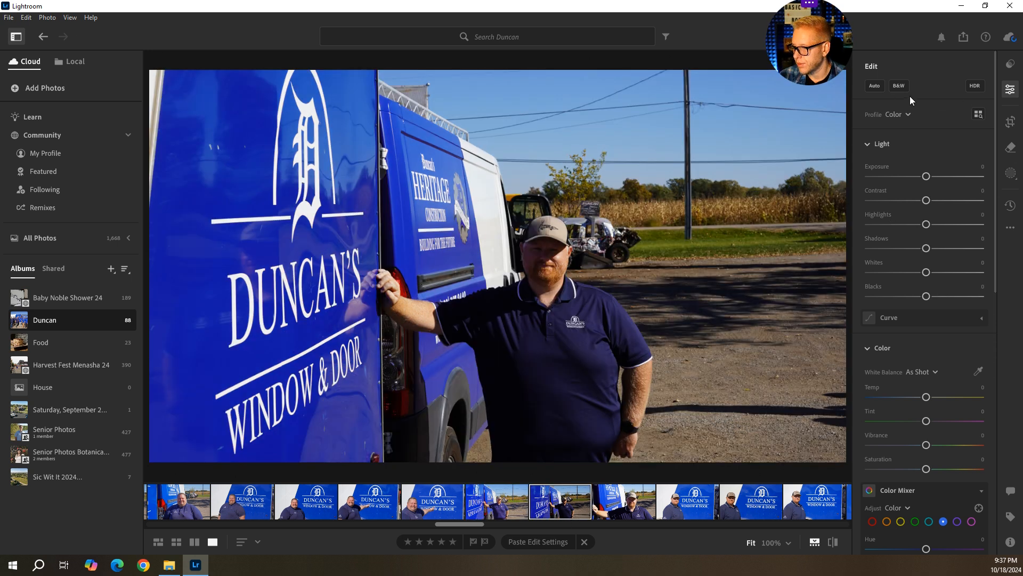
left_click(874, 86)
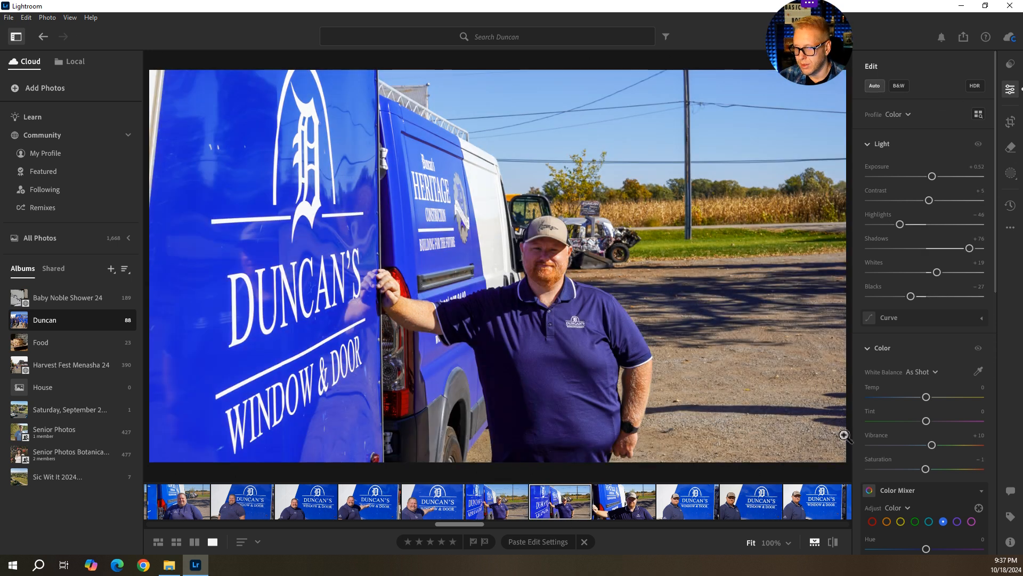
left_click(1010, 123)
left_click(900, 248)
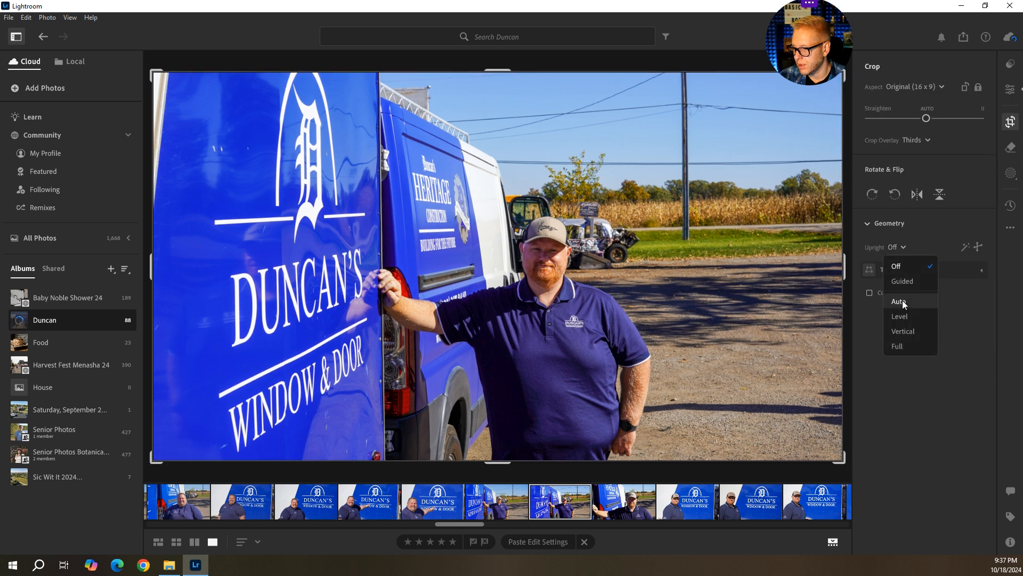
left_click(898, 302)
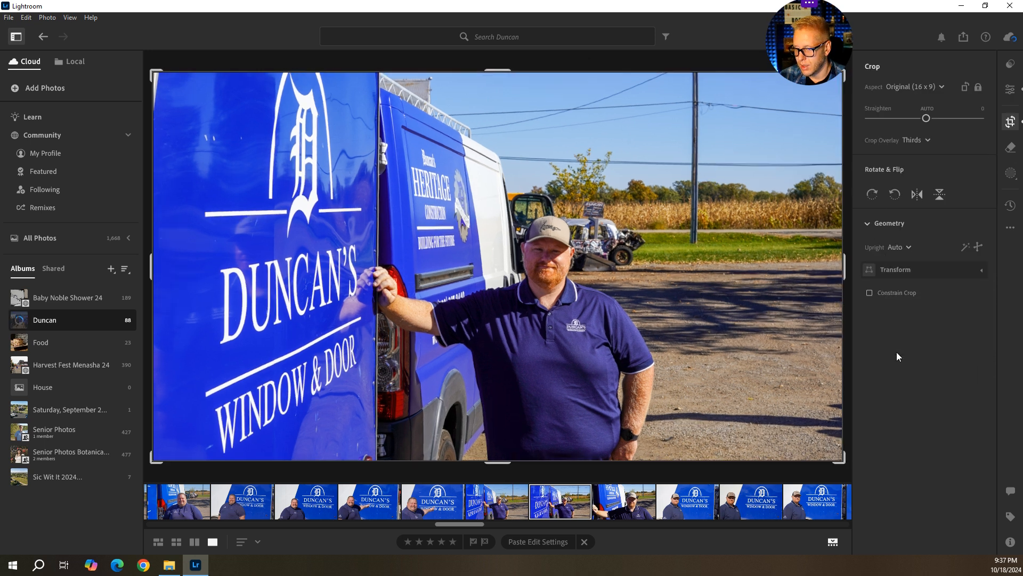
Step: Compare the Level and Guided Upright modes on the leaning photo and set the mode back to Auto
left_click(899, 250)
left_click(913, 317)
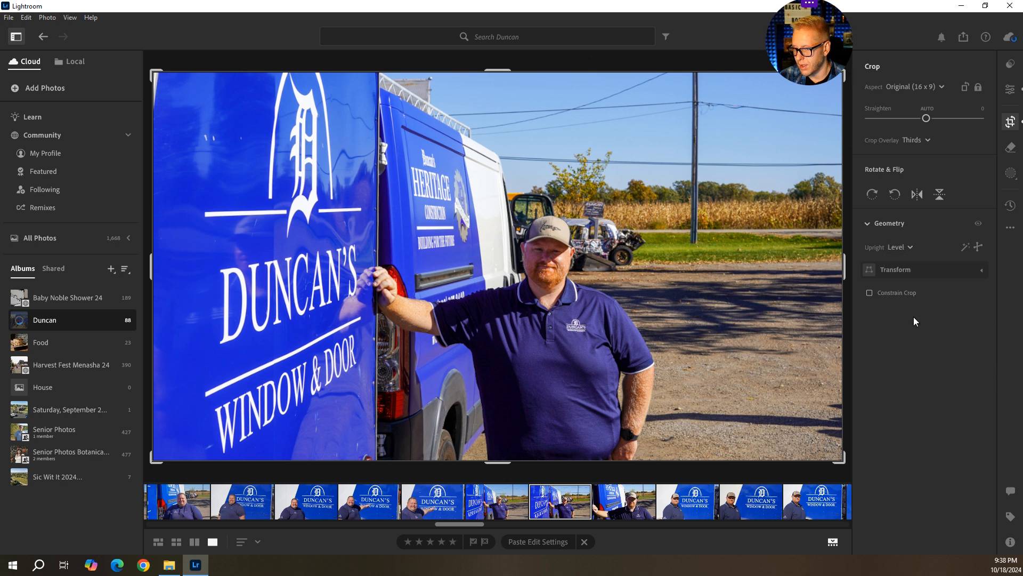
left_click(906, 245)
left_click(895, 290)
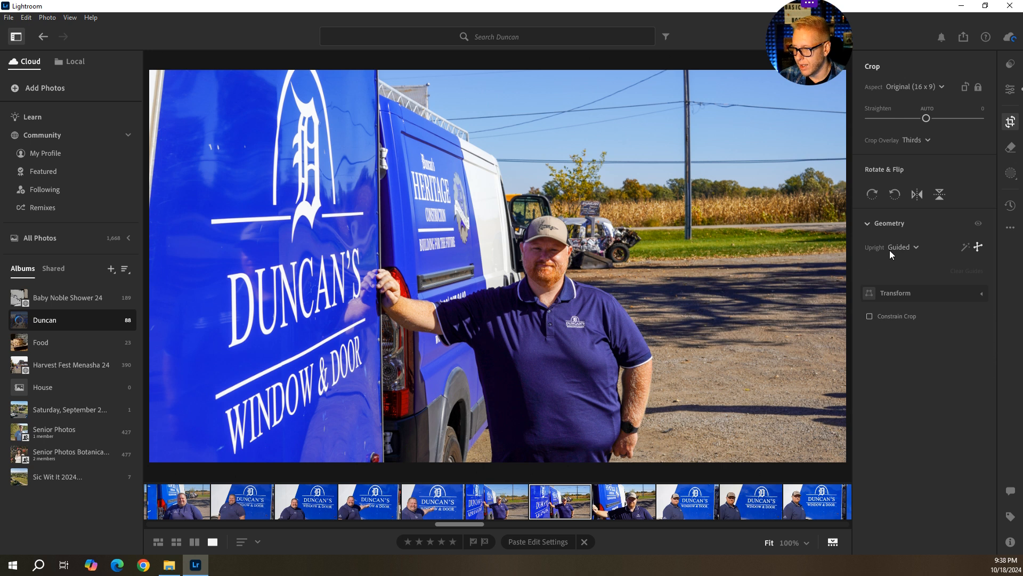
left_click(890, 250)
left_click(906, 303)
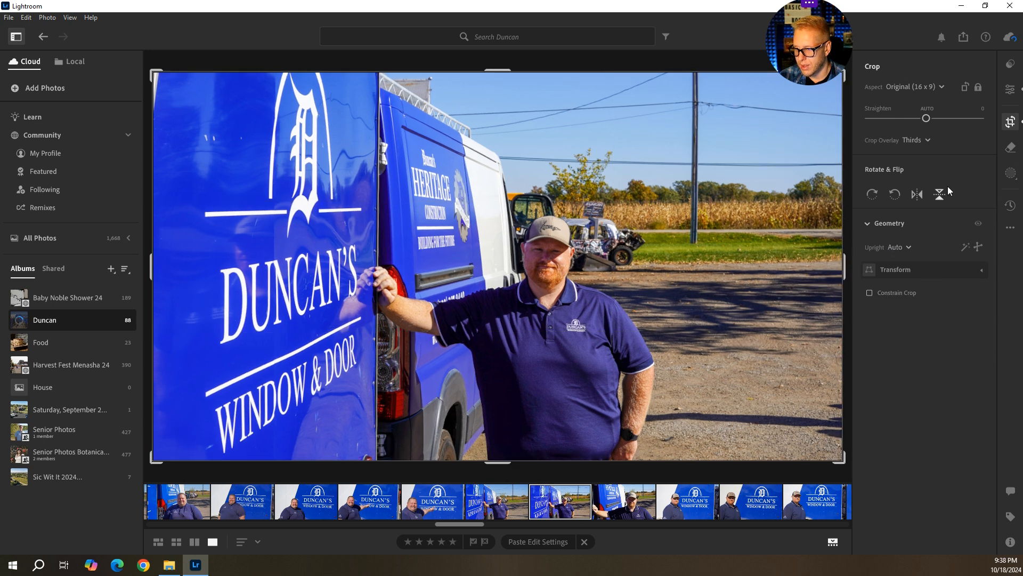
Step: Review the photo's color settings, keep the white balance at As Shot and collapse the Color section
left_click(1010, 90)
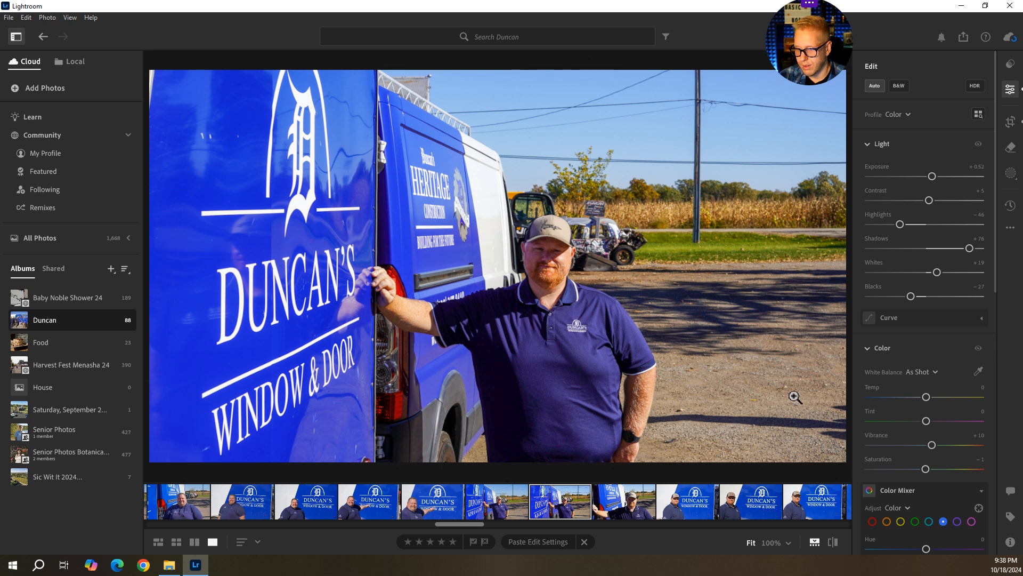
scroll(958, 352, "down", 3)
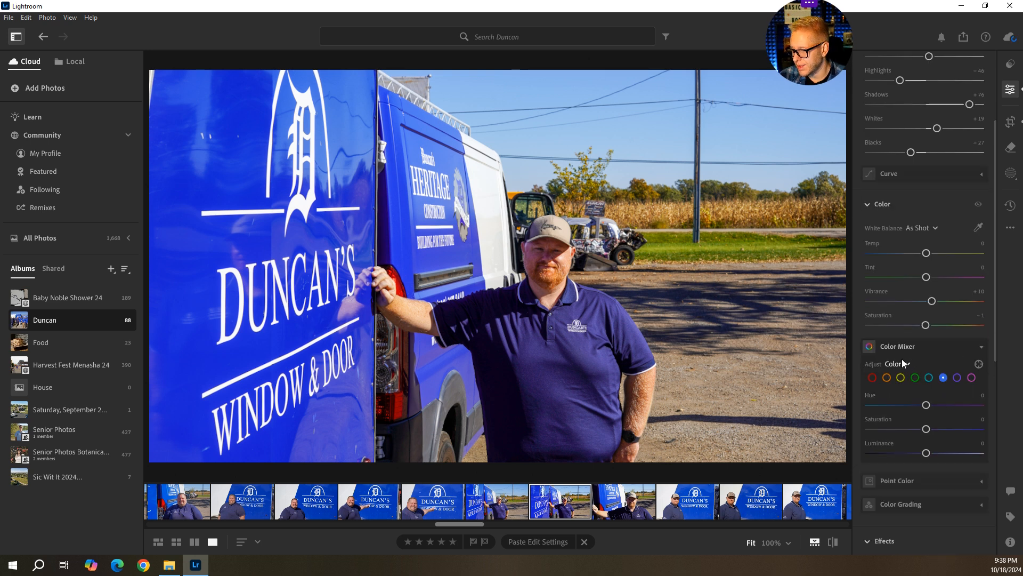
scroll(928, 348, "up", 1)
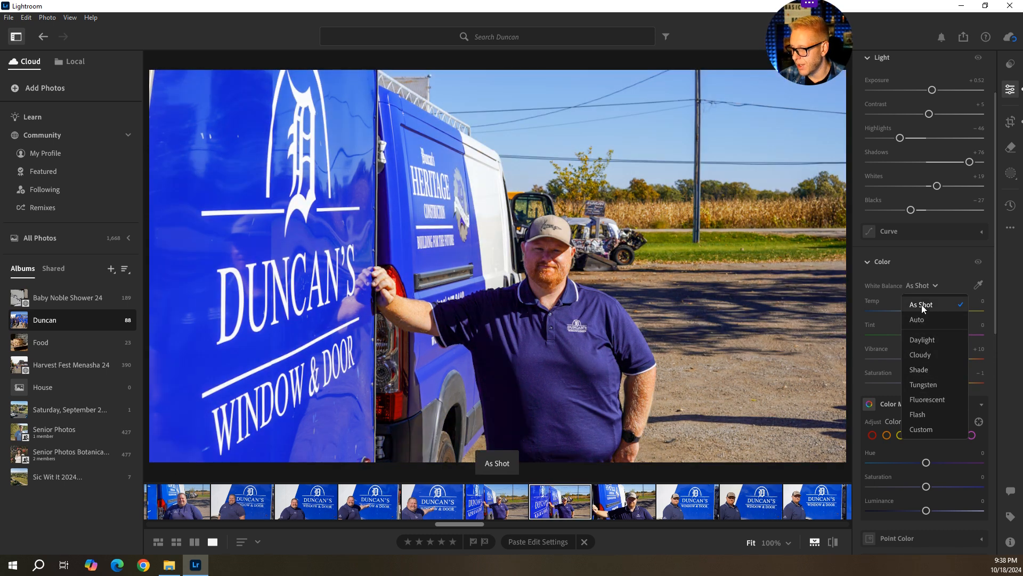
left_click(922, 305)
left_click(923, 263)
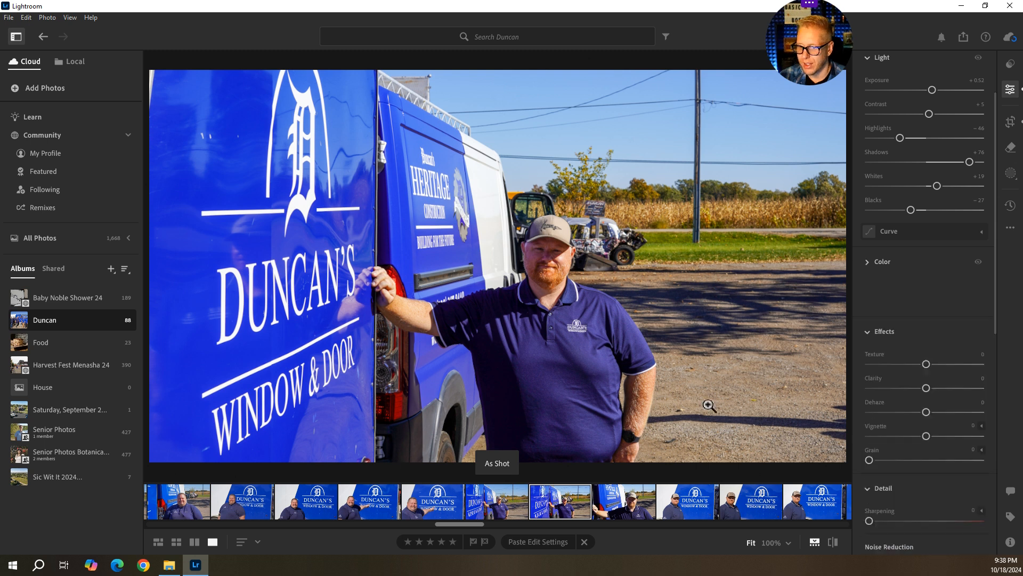
scroll(952, 160, "up", 1)
Step: Select the close-up of the man in the cap leaning on the van and apply the Auto Upright correction
key("Right")
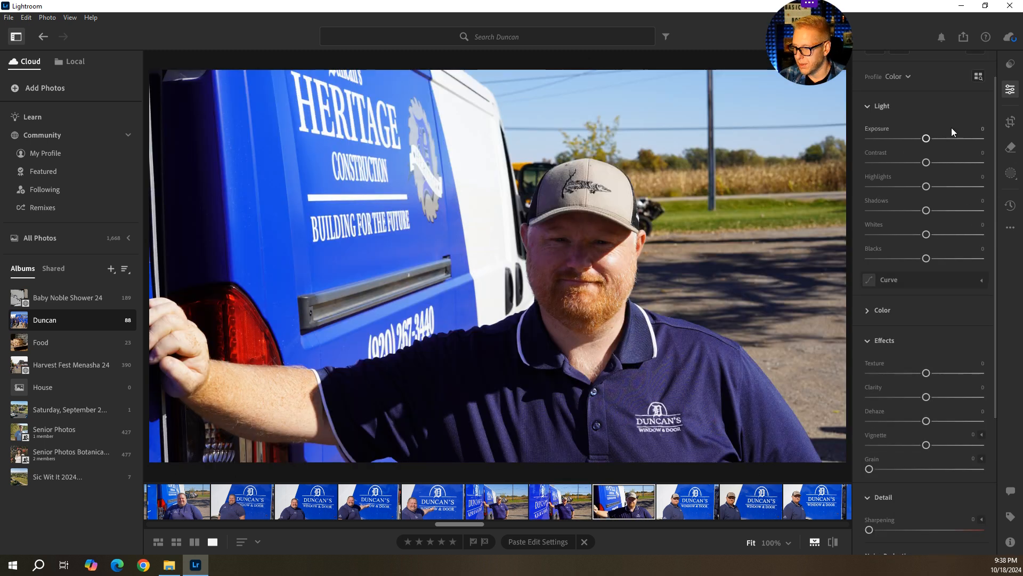
left_click(1011, 122)
left_click(895, 248)
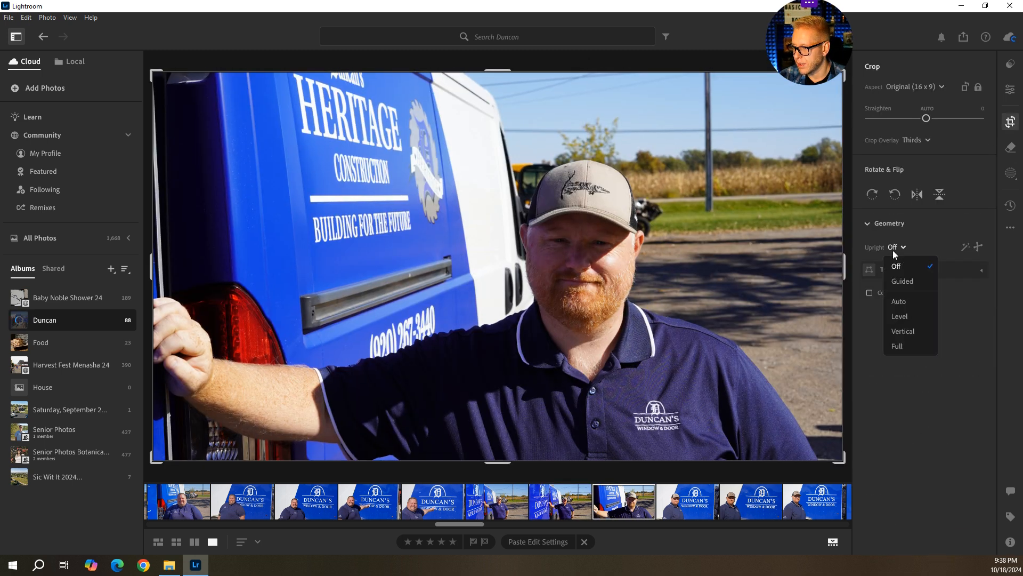
left_click(901, 301)
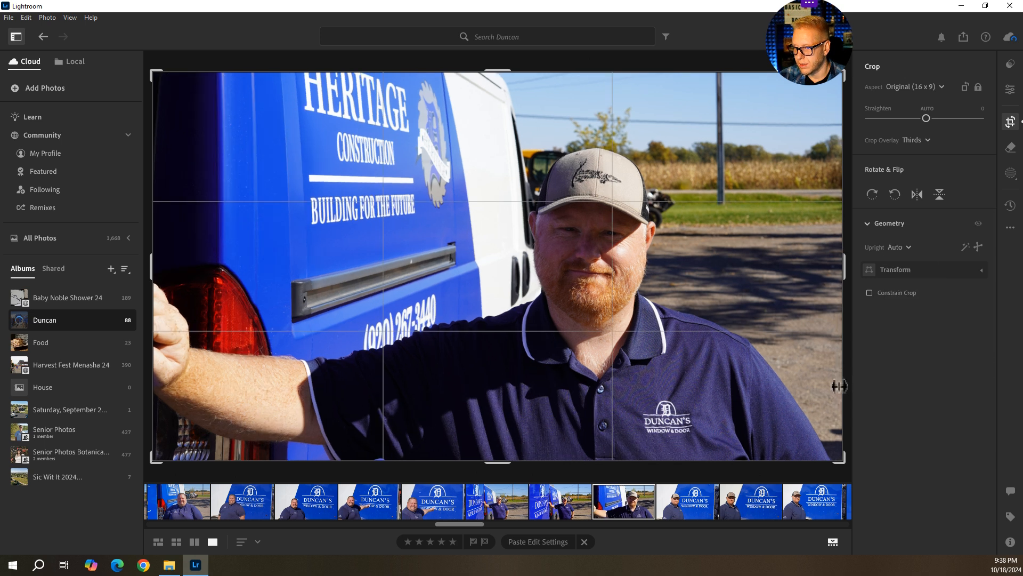
Step: Try the Guided and Level Upright modes on the close-up and return it to Auto
left_click(904, 247)
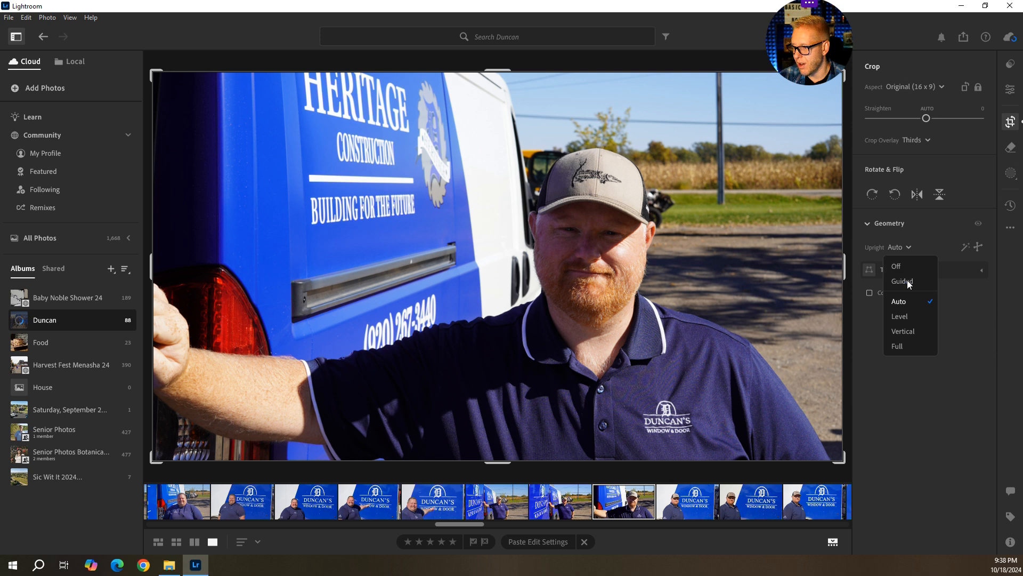
left_click(907, 280)
left_click(904, 248)
left_click(904, 314)
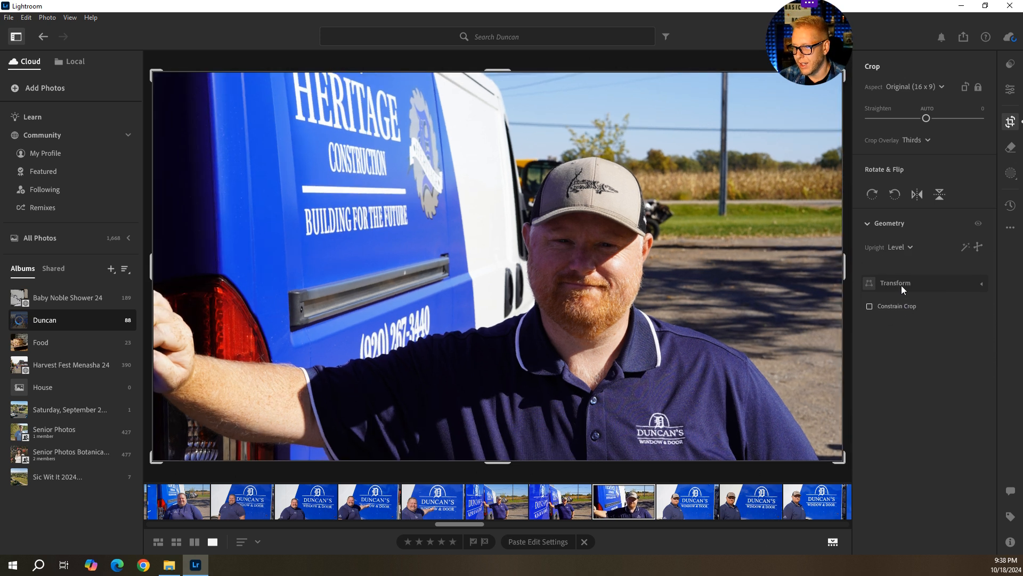
left_click(903, 247)
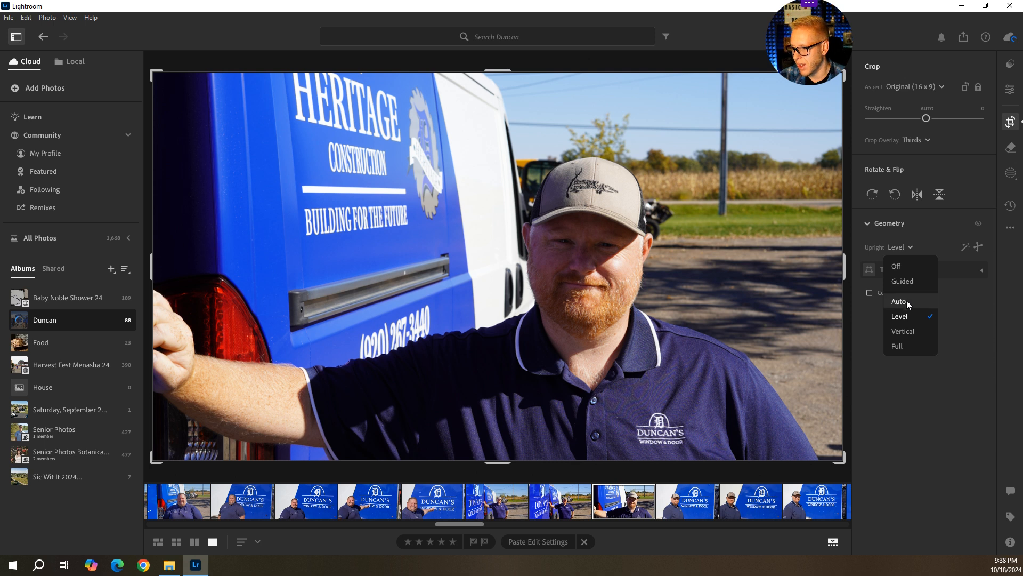
left_click(907, 301)
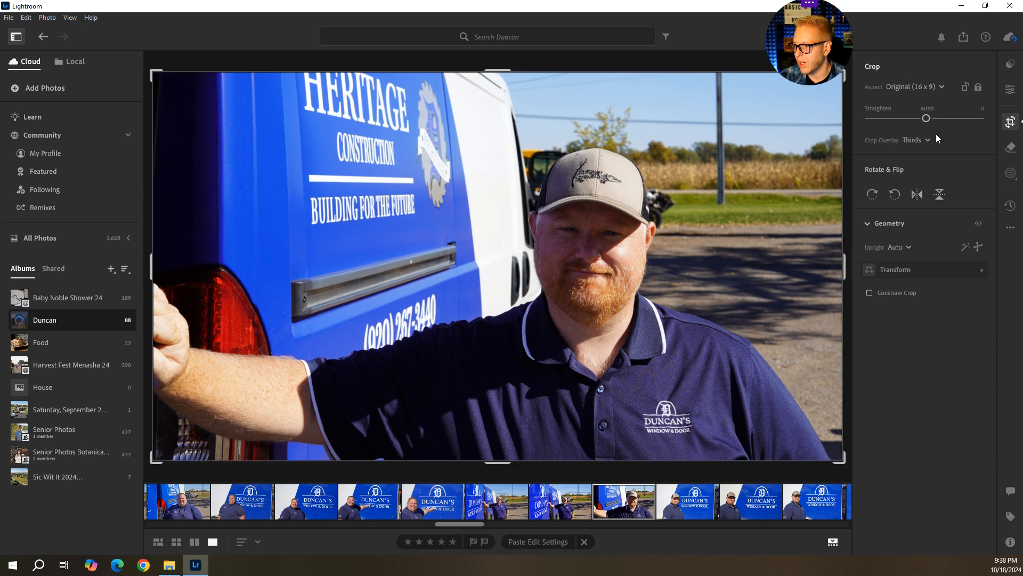
Step: Apply the Auto edit settings to the close-up and set Highlights to -28, Shadows to +72, Whites to -22 and Blacks to +61
left_click(1010, 89)
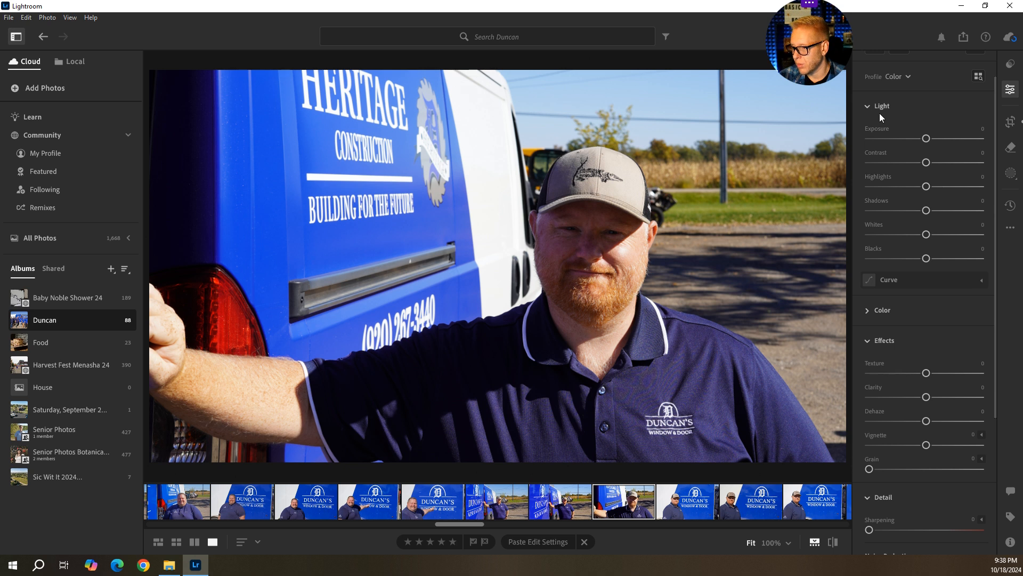
scroll(908, 160, "up", 1)
left_click(875, 86)
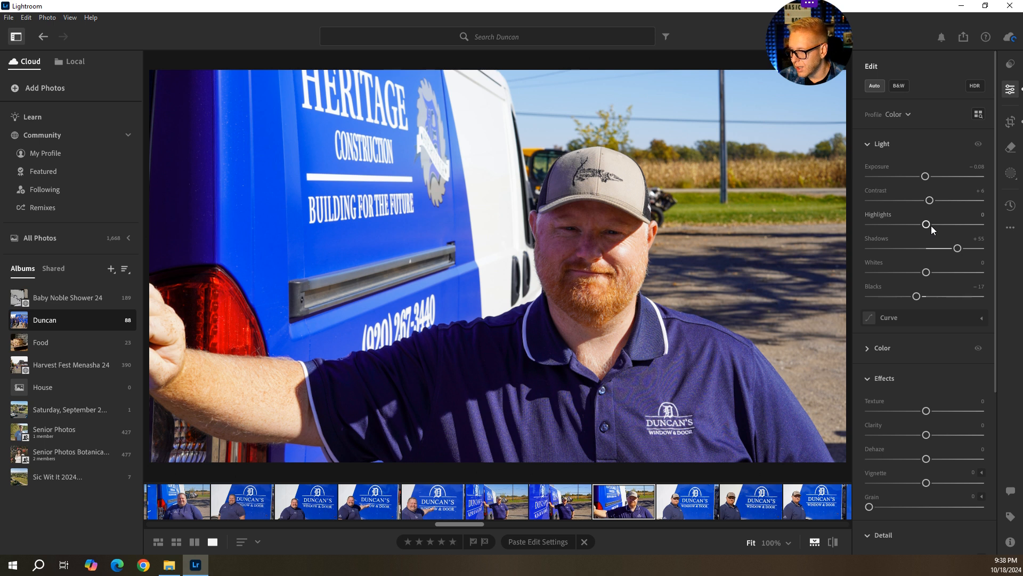
mouse_move(928, 227)
left_mouse_down()
mouse_move(895, 225)
mouse_move(910, 224)
left_mouse_up()
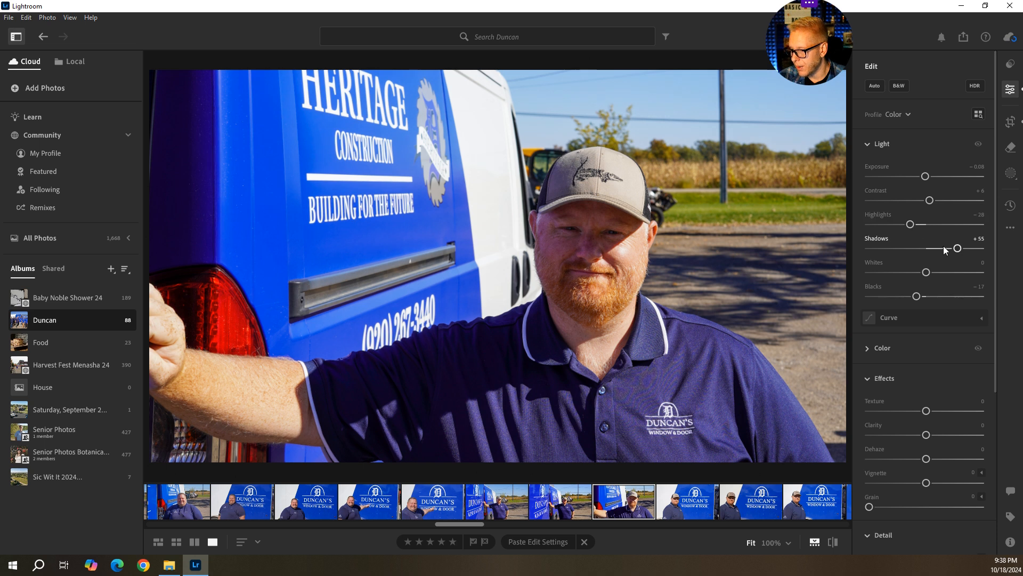
left_click_drag(958, 248, 960, 297)
Step: Turn on Remove Chromatic Aberration for the close-up of the man in the cap
scroll(928, 392, "down", 4)
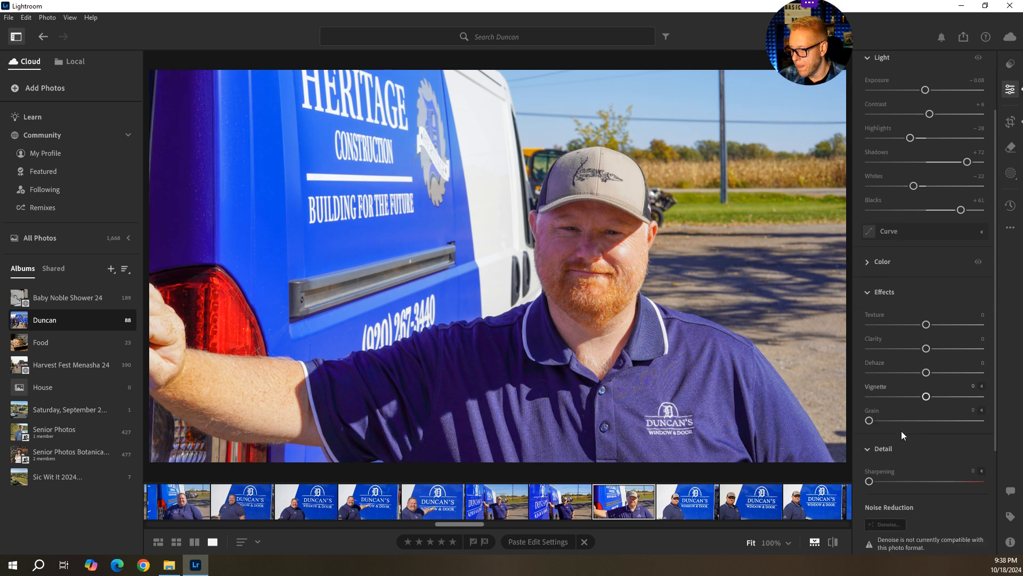
scroll(901, 421, "down", 1)
left_click(870, 468)
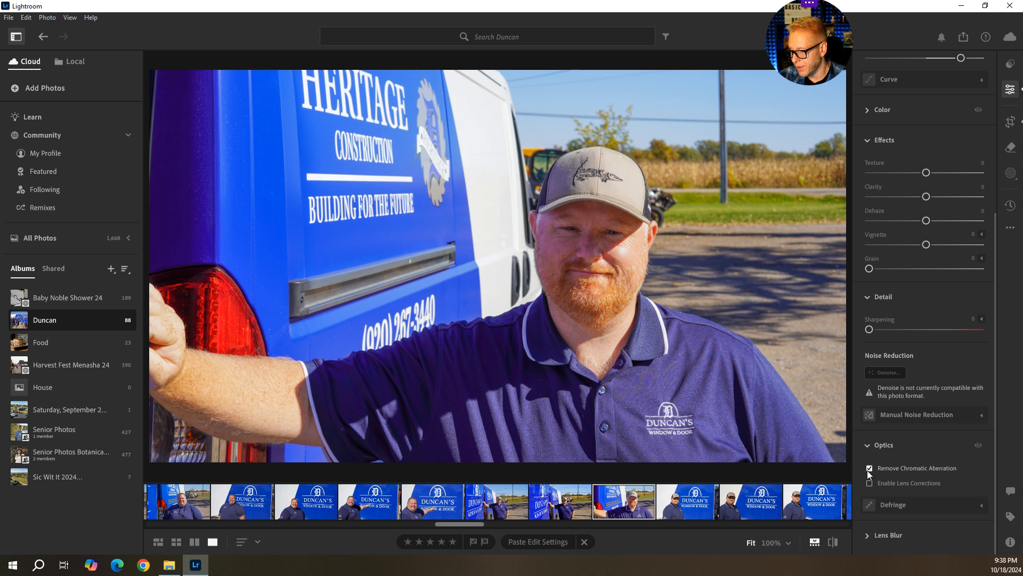
scroll(962, 410, "up", 5)
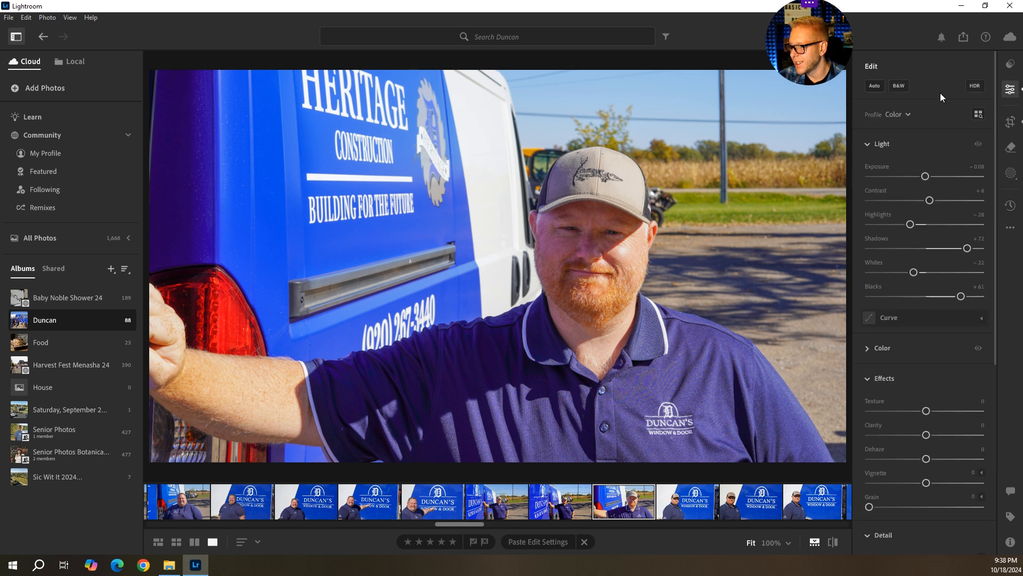
Step: Check the existing Upright and light edits on the next three photos of the man in the cap standing beside the logo
left_click(1014, 124)
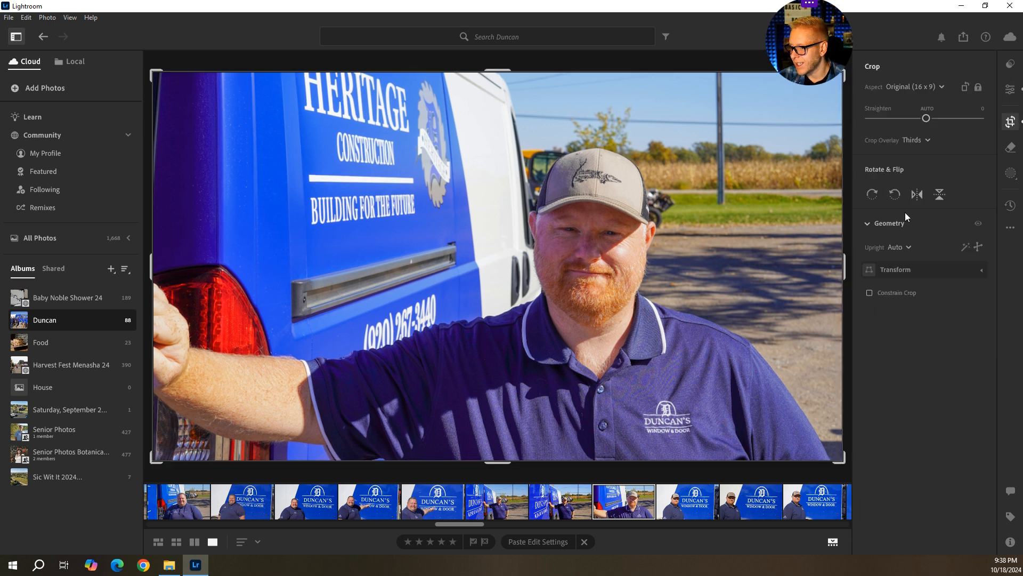
left_click(687, 508)
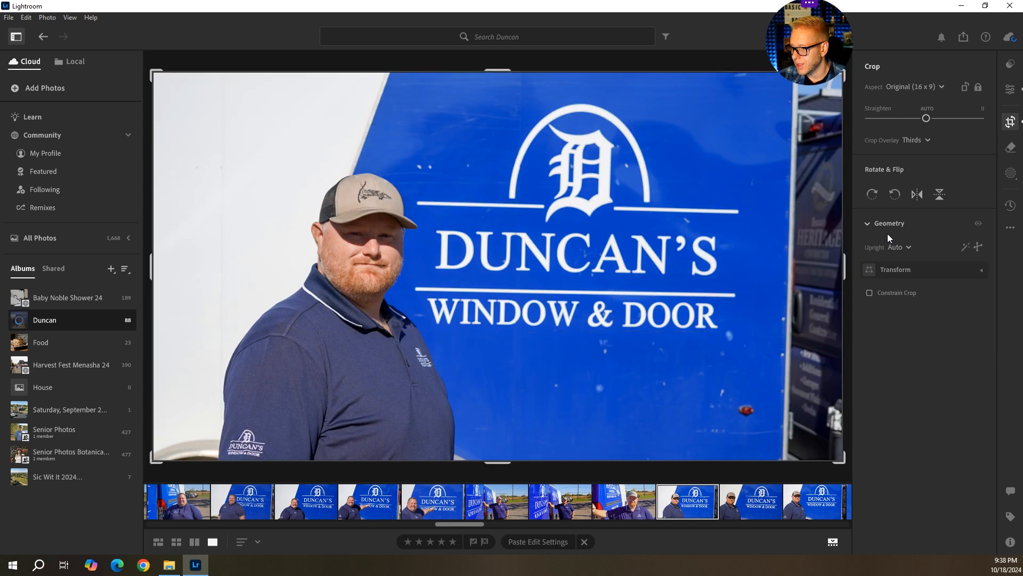
left_click(896, 247)
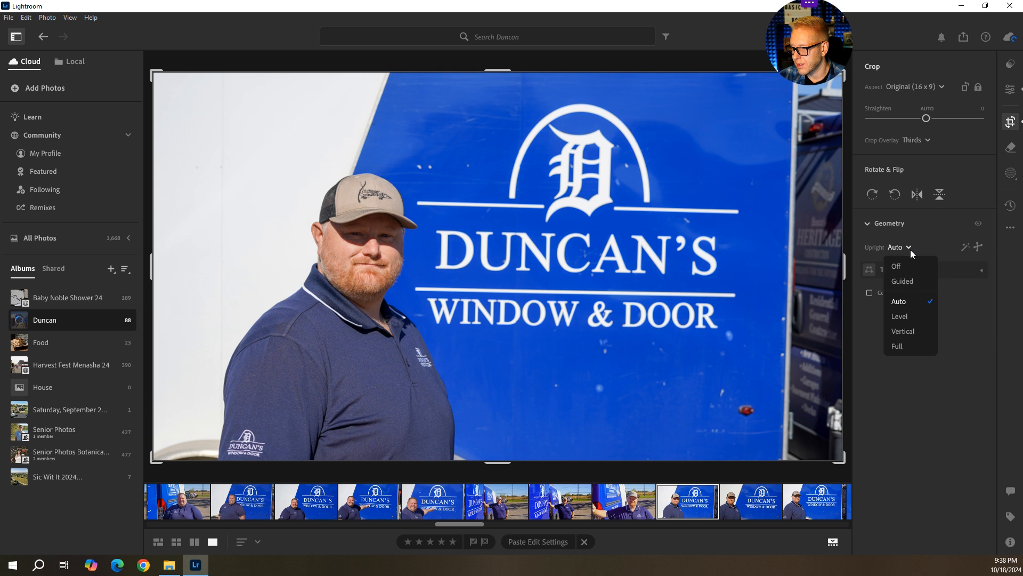
left_click(945, 226)
left_click(867, 224)
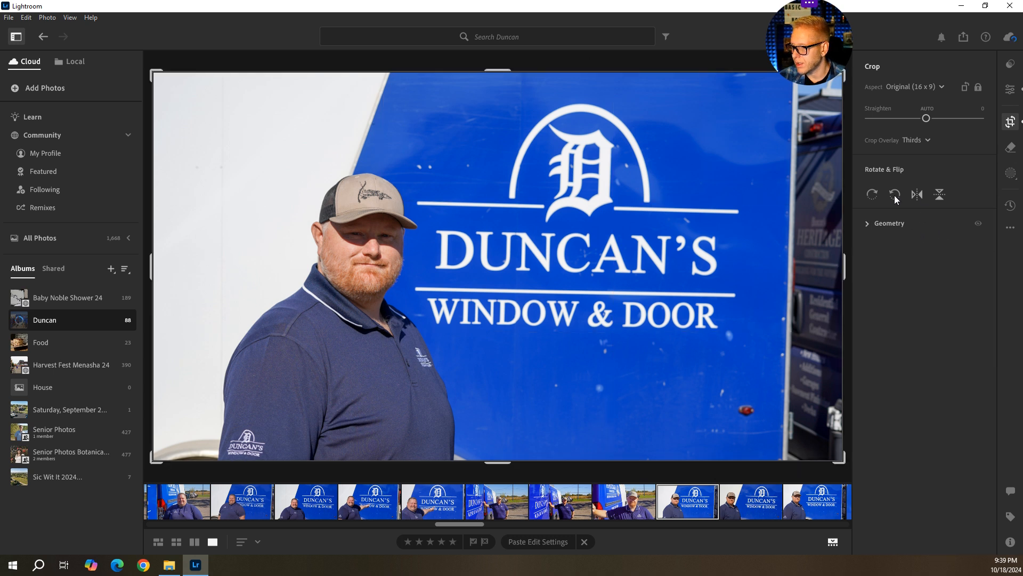
left_click(1009, 94)
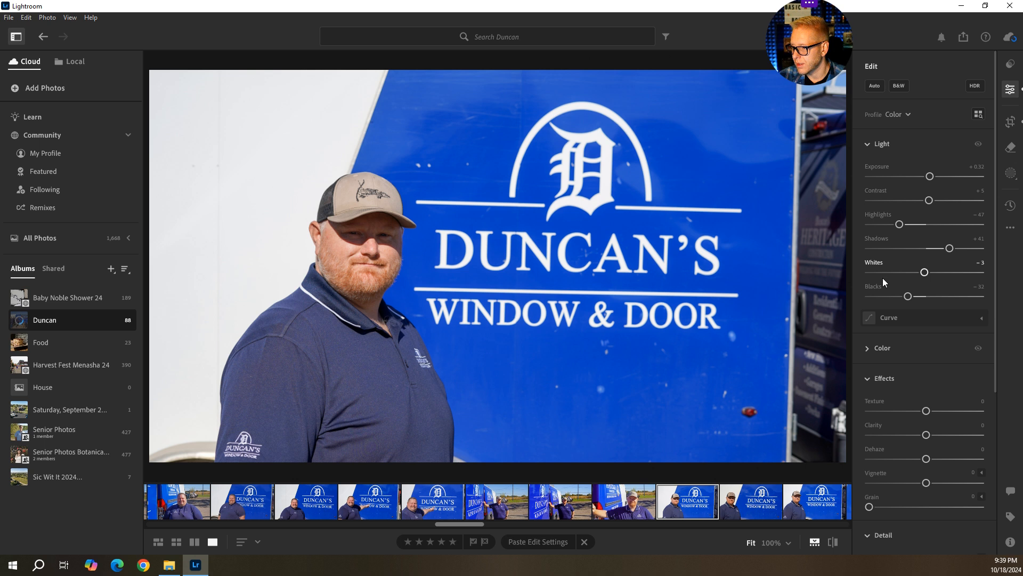
left_click(750, 511)
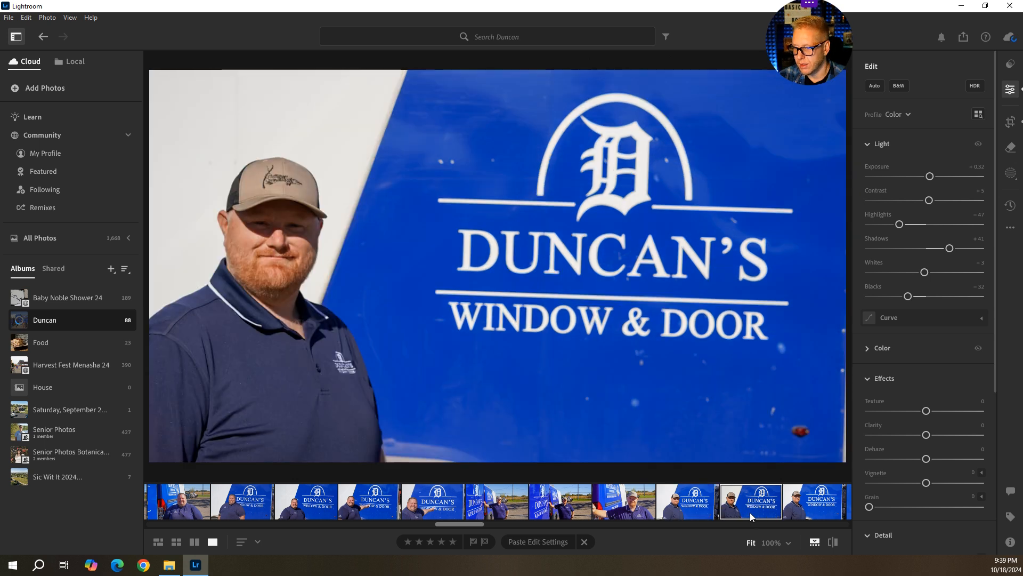
left_click(814, 504)
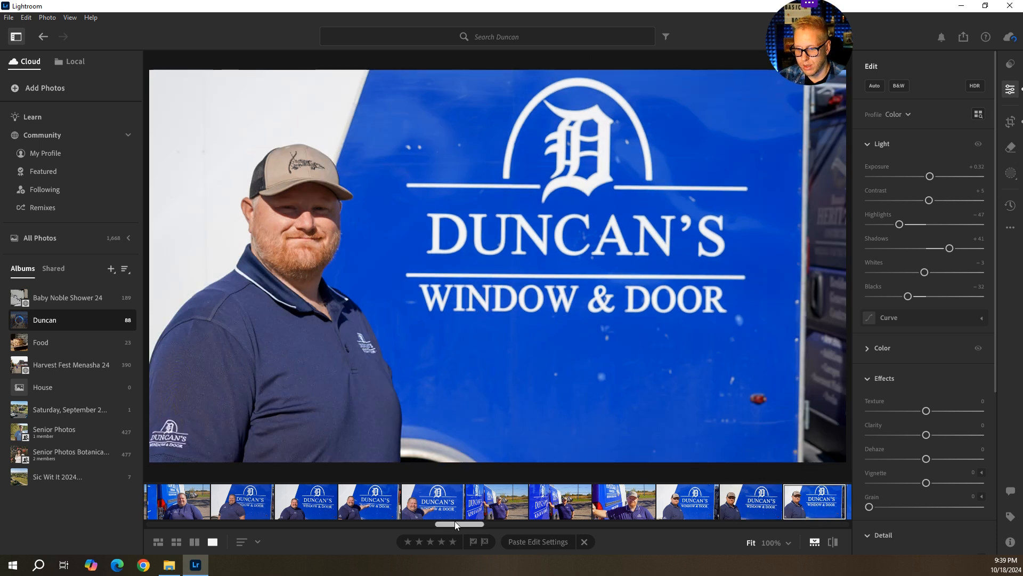
left_click_drag(455, 523, 547, 529)
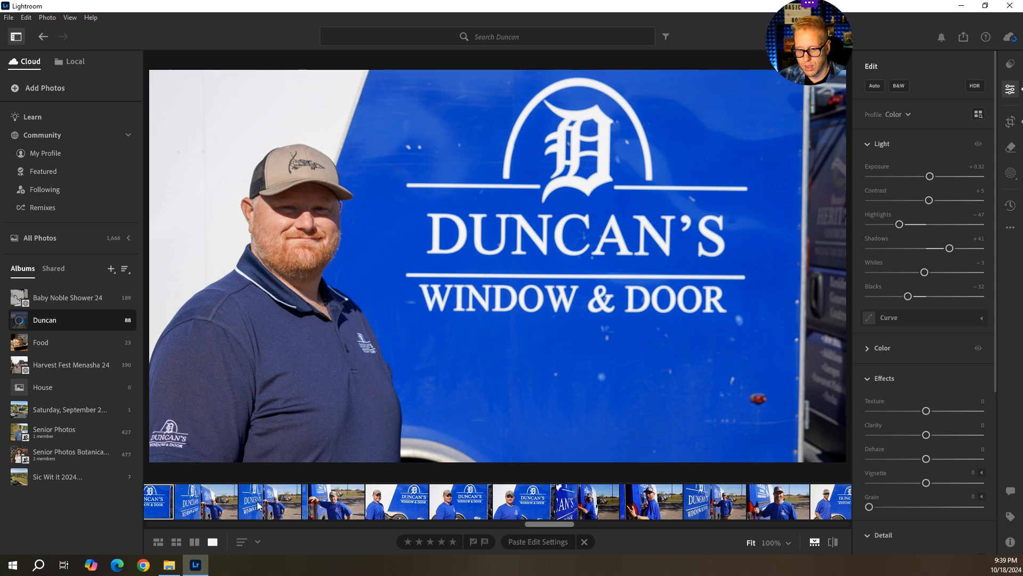
Step: Set Upright to Auto for the first photo of the man leaning on the tail light of the Heritage van
left_click(203, 510)
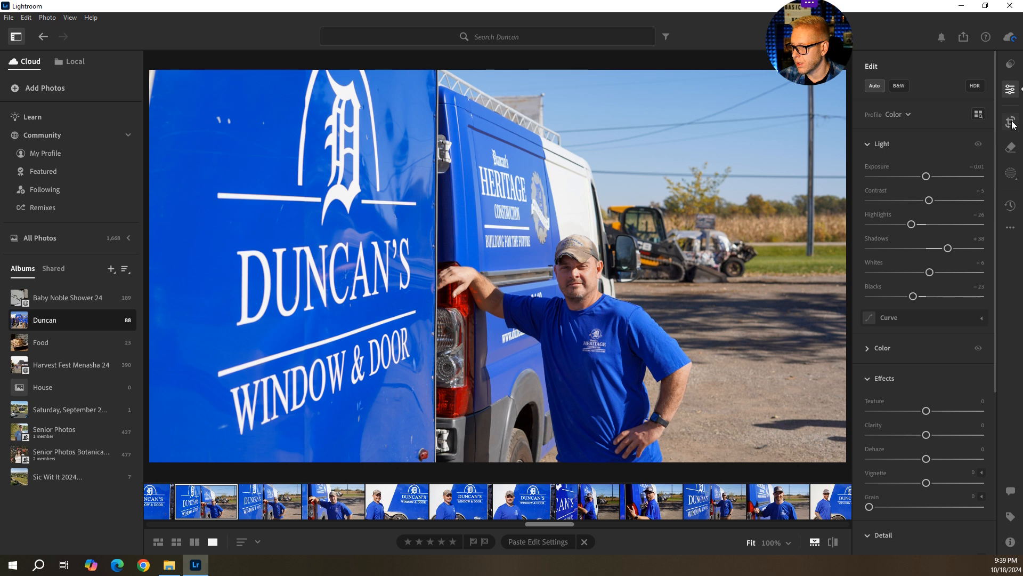
key("c")
left_click(864, 224)
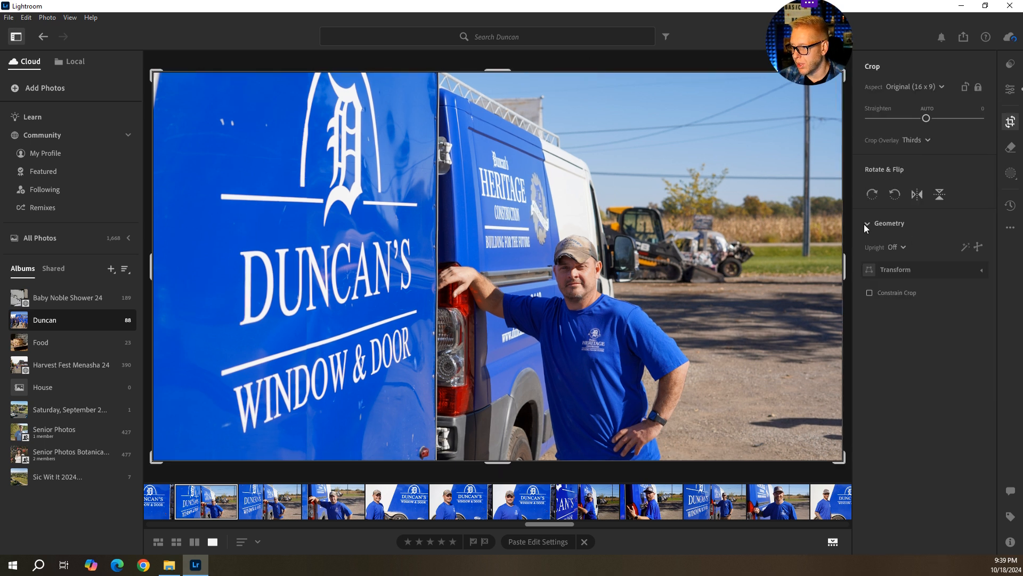
left_click(907, 248)
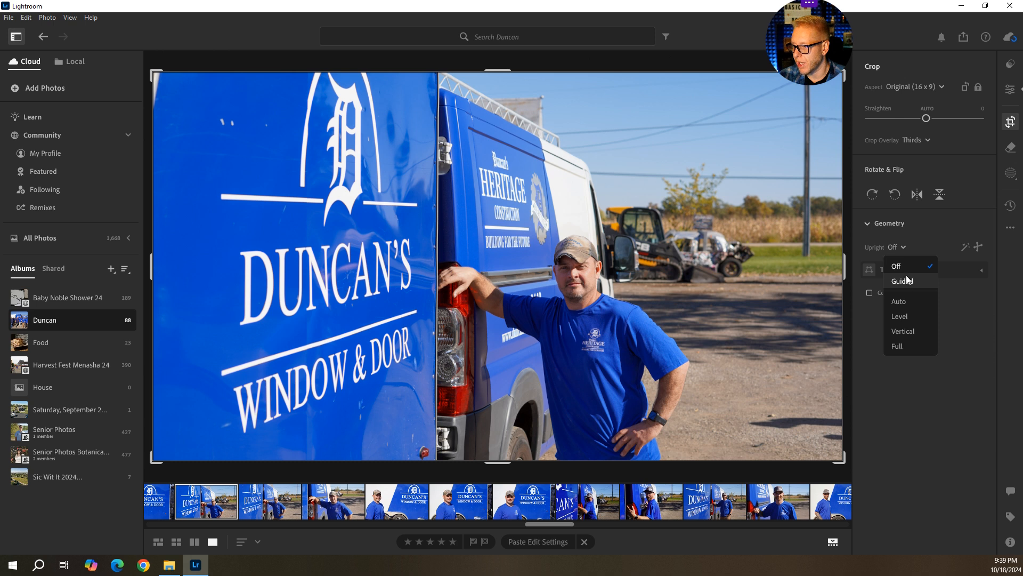
left_click(907, 302)
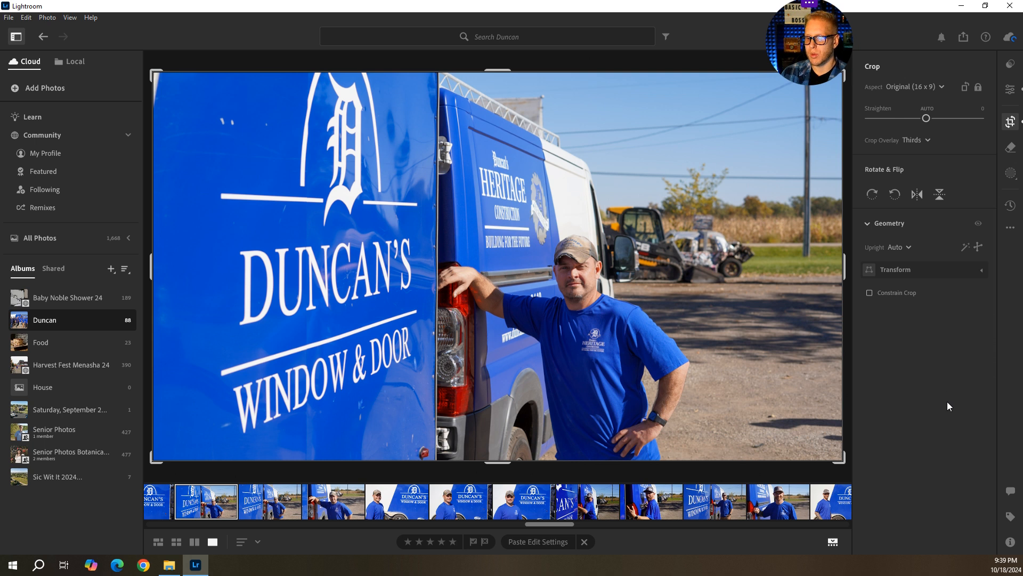
Step: Set Upright to Auto for the second photo of the man leaning on the van and return to the edit settings
key("Right")
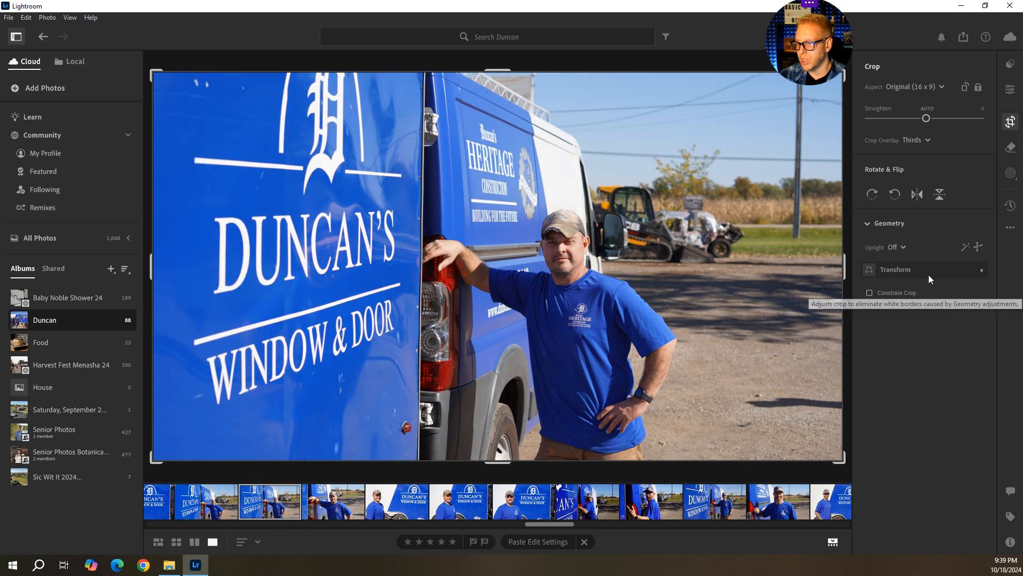
left_click(905, 247)
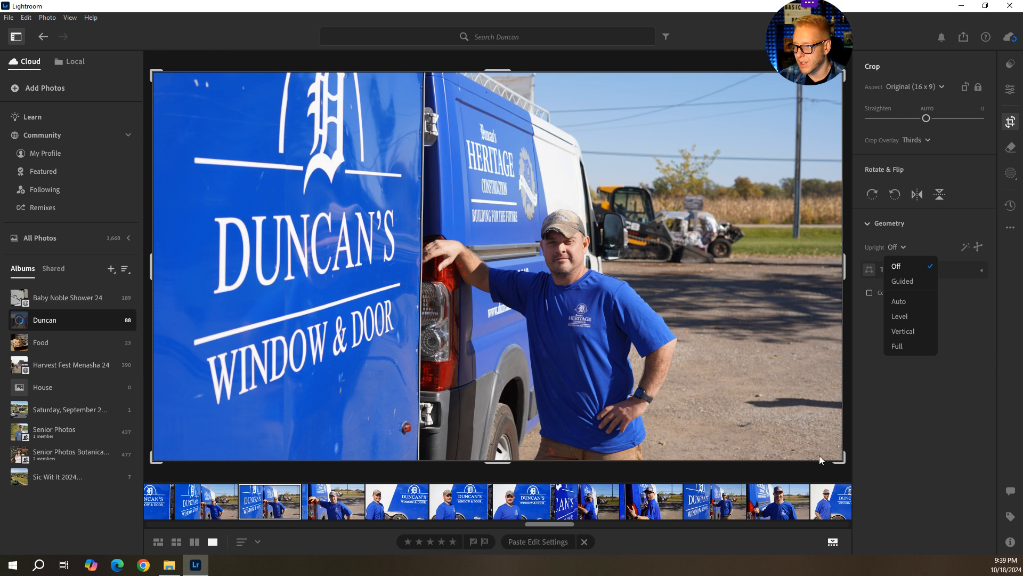
left_click(901, 301)
key("e")
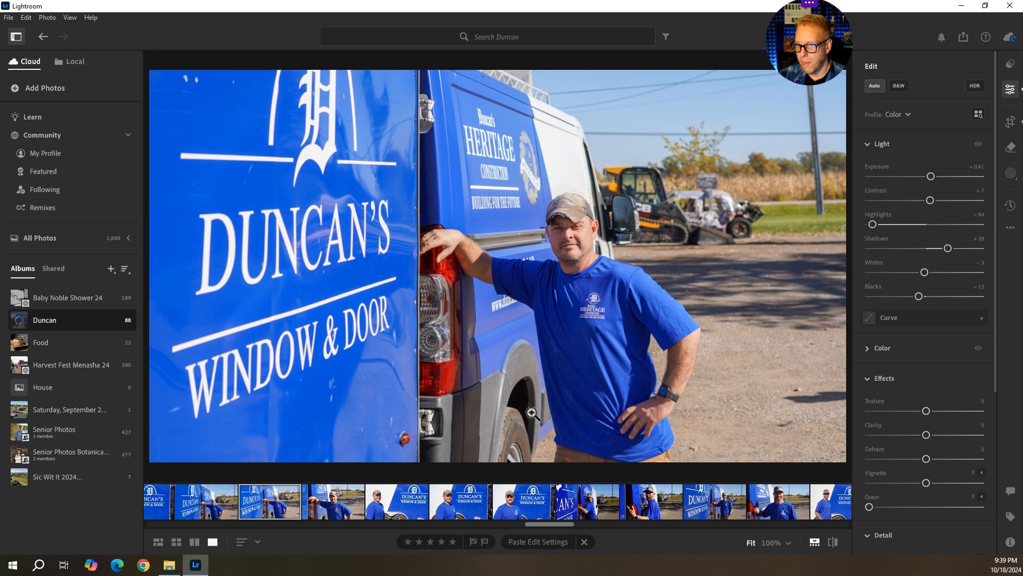
Step: Apply the Auto edit settings to the closer shot of the man leaning on the van, set Shadows to +51 and Upright to Auto
left_click(330, 501)
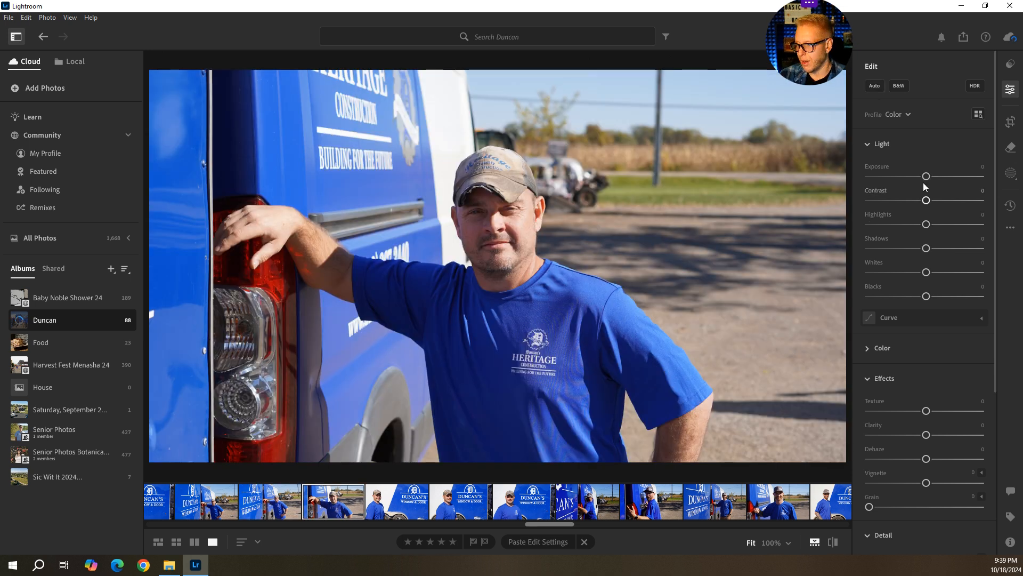
left_click(874, 85)
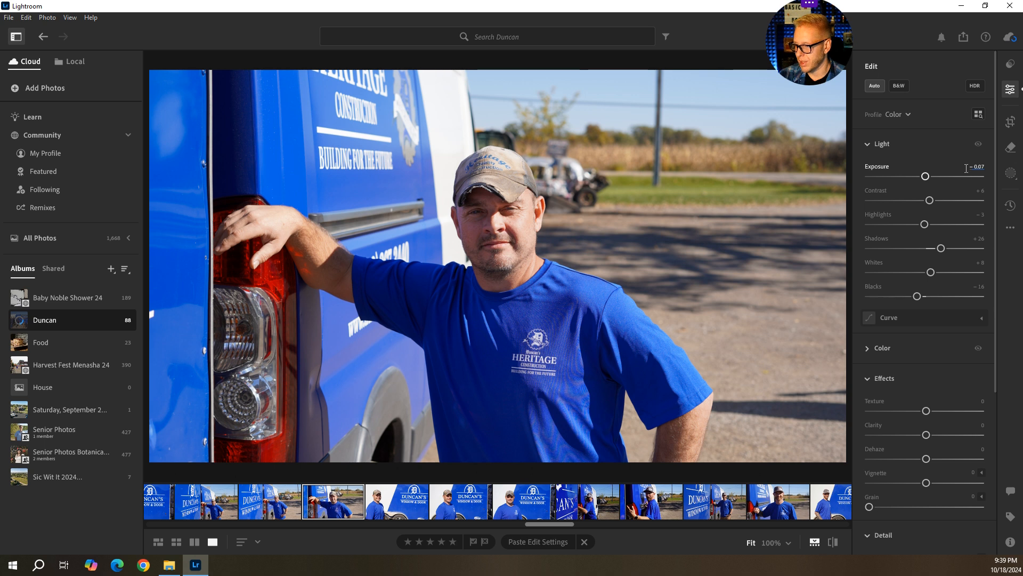
mouse_move(941, 248)
left_mouse_down()
mouse_move(967, 249)
mouse_move(955, 249)
left_mouse_up()
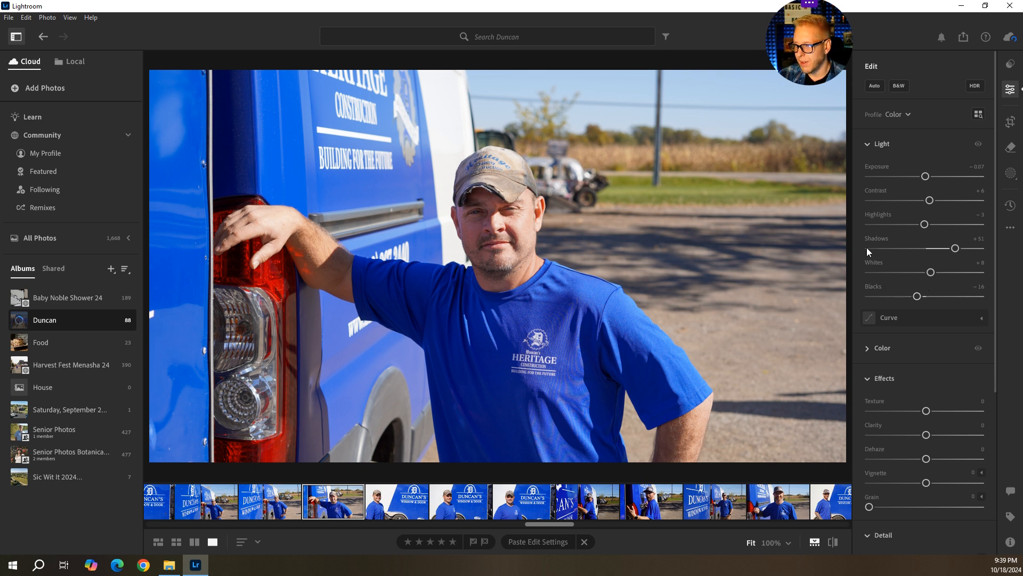
key("c")
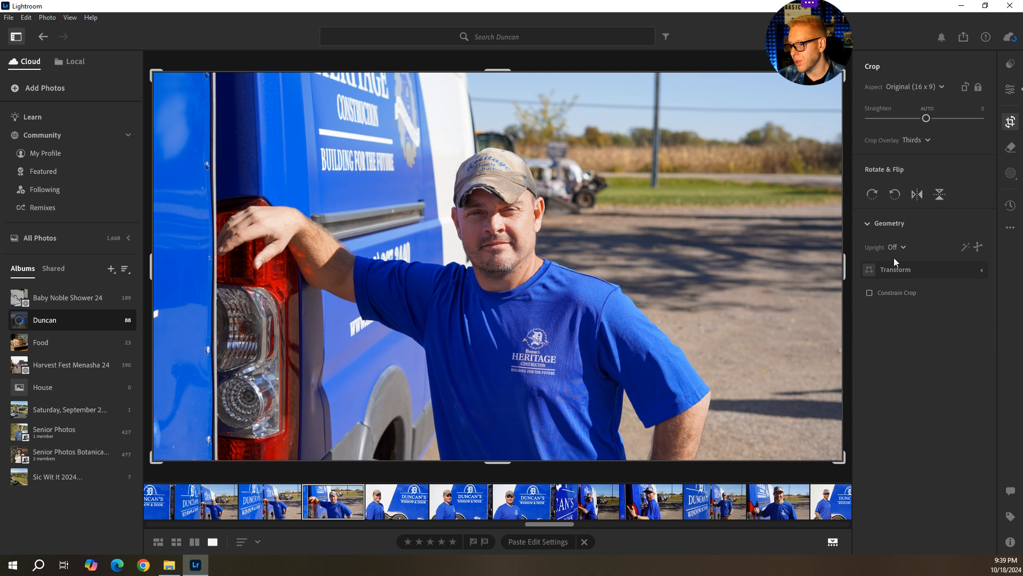
left_click(904, 248)
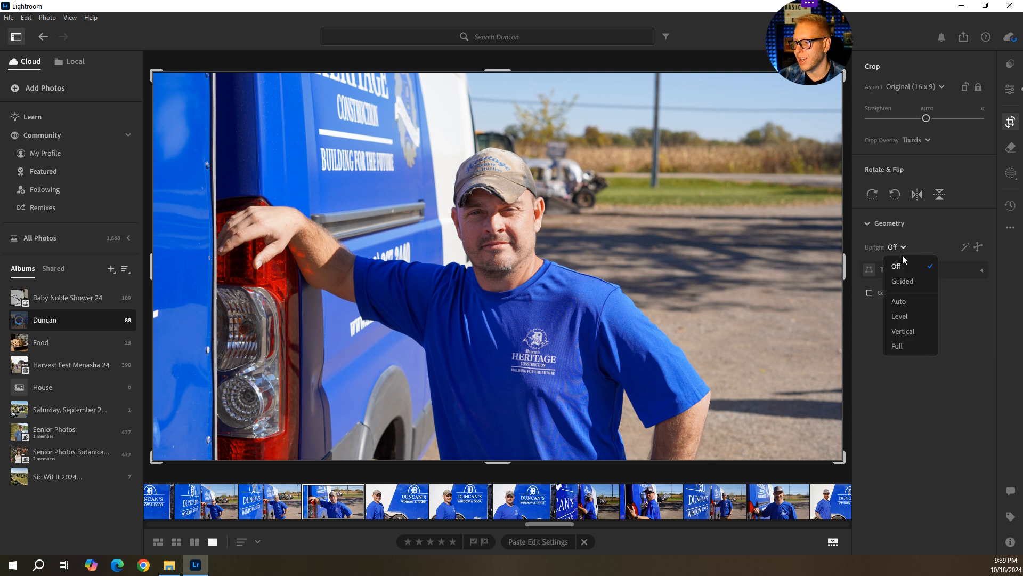
left_click(900, 302)
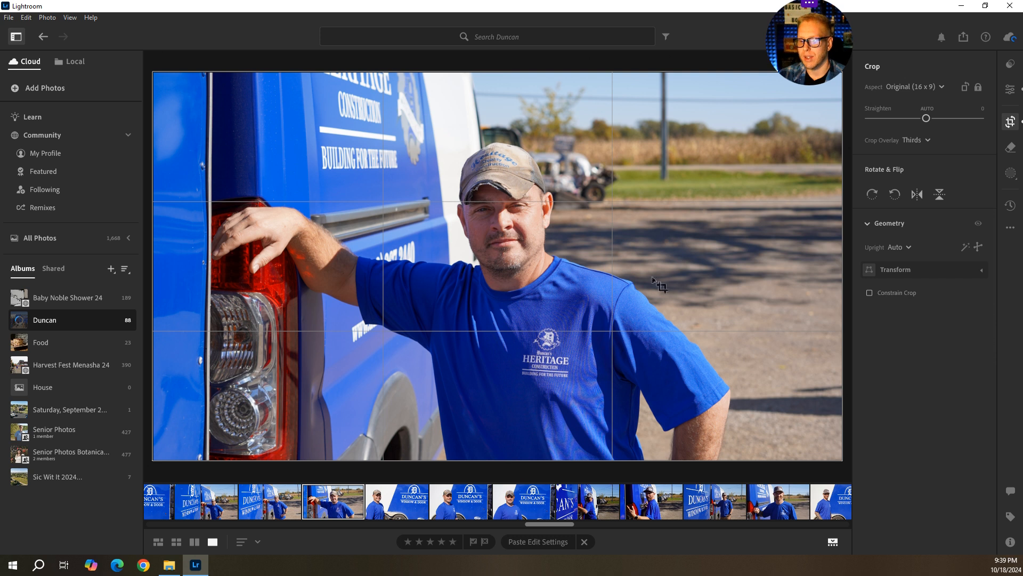
Step: Skip past the three portraits beside the Duncan's logo and set Upright to Auto for the man reaching behind the van
key("Right")
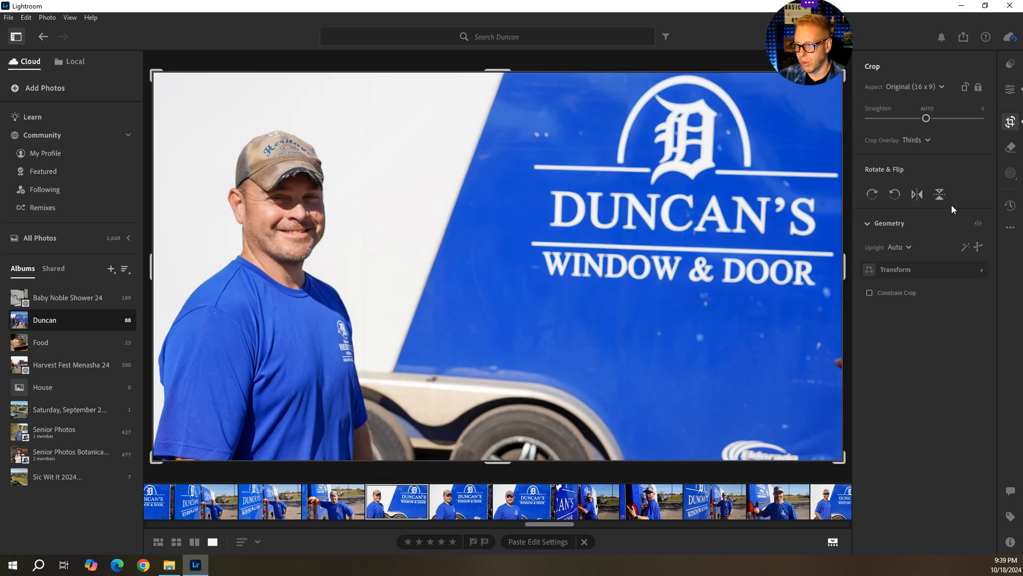
left_click(451, 508)
left_click(525, 508)
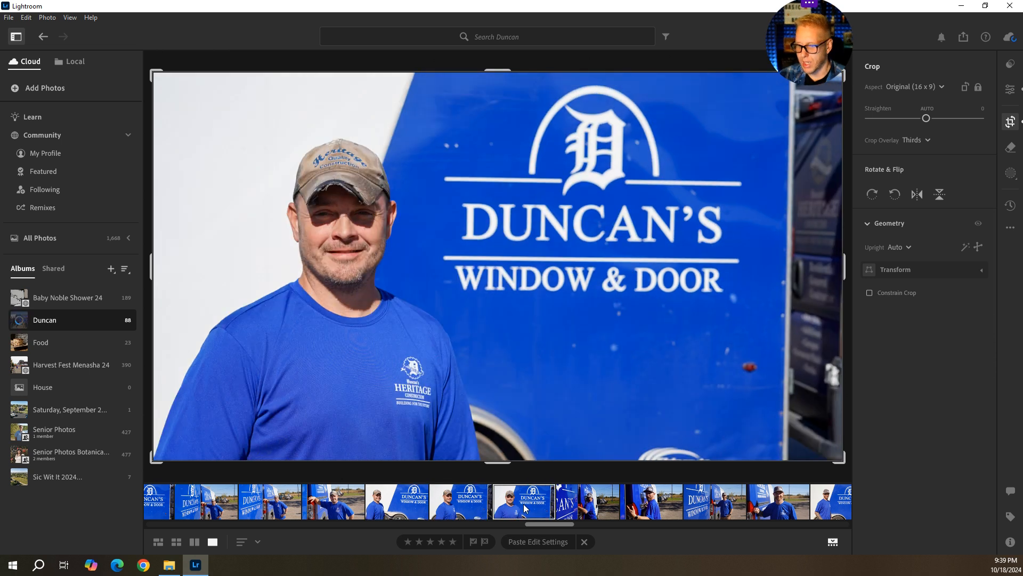
left_click(602, 506)
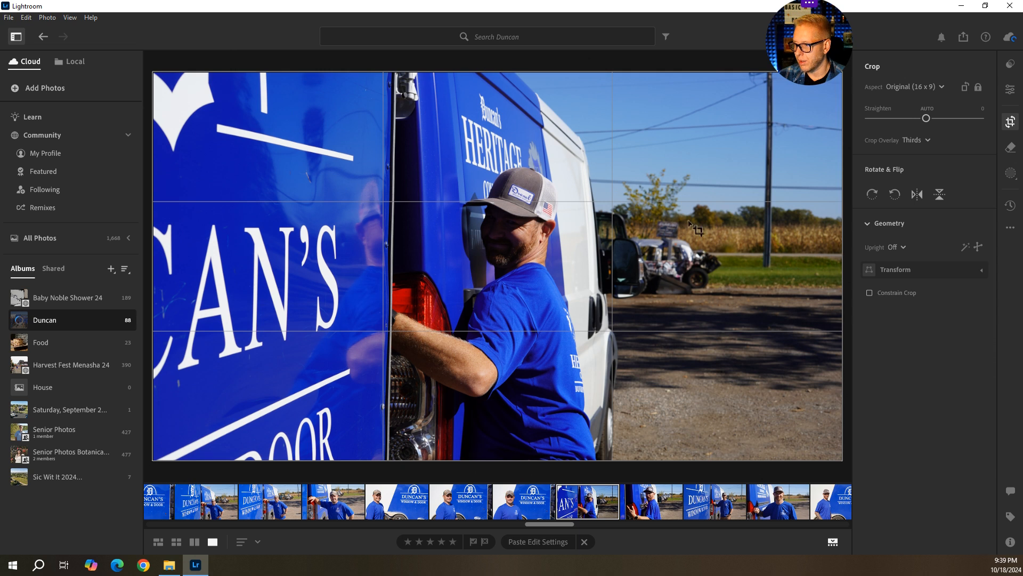
left_click(890, 247)
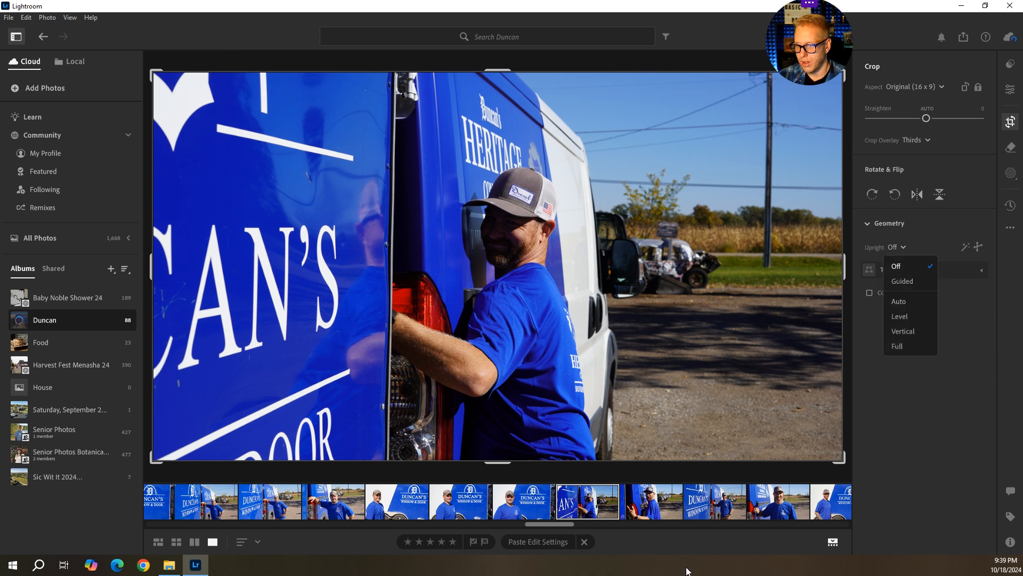
left_click(900, 302)
Step: Apply the Auto edit settings to the photo of the man reaching behind the van, with Blacks at +23 and Highlights at -24
key("e")
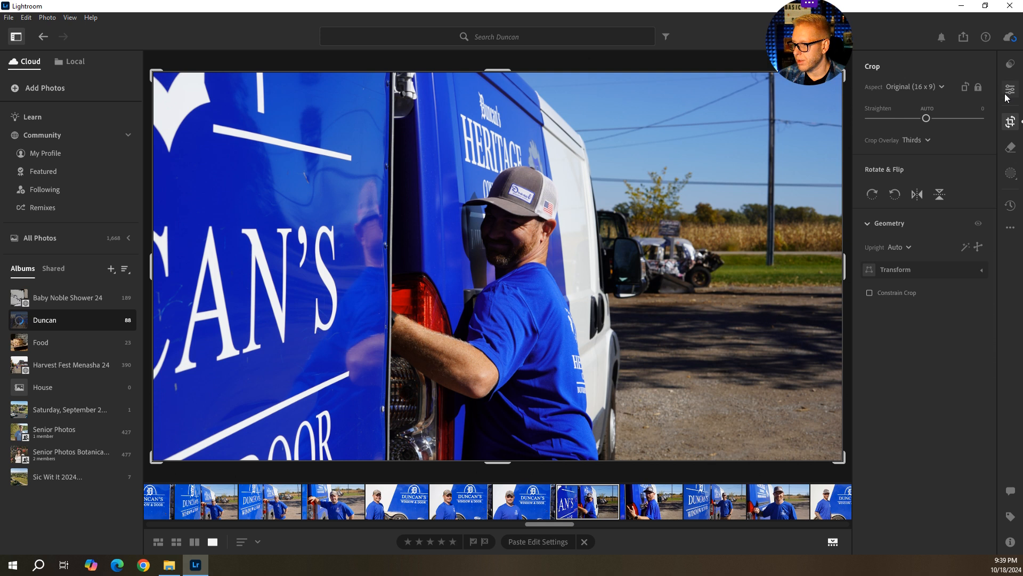
left_click(874, 88)
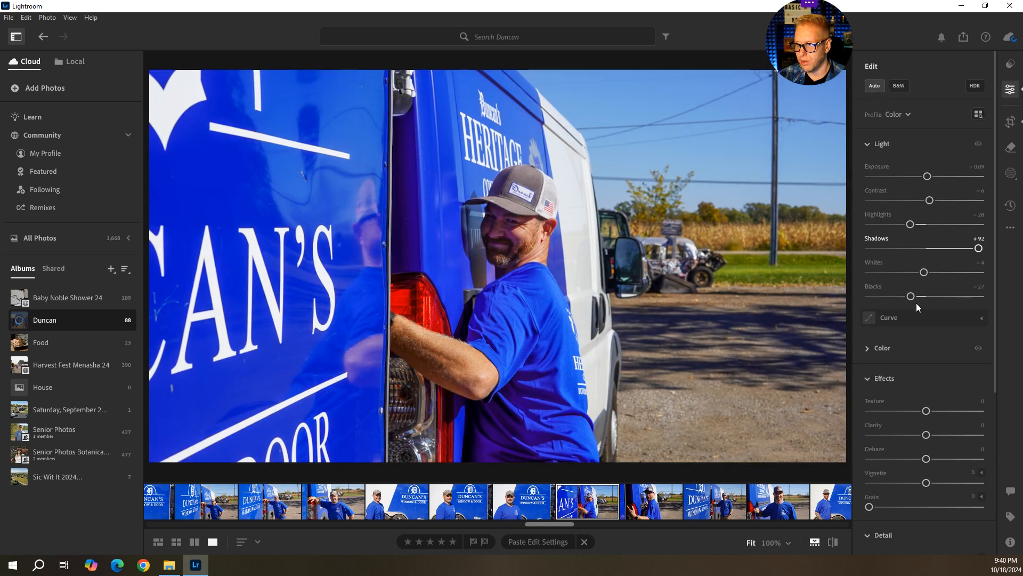
scroll(918, 380, "down", 2)
scroll(918, 380, "up", 2)
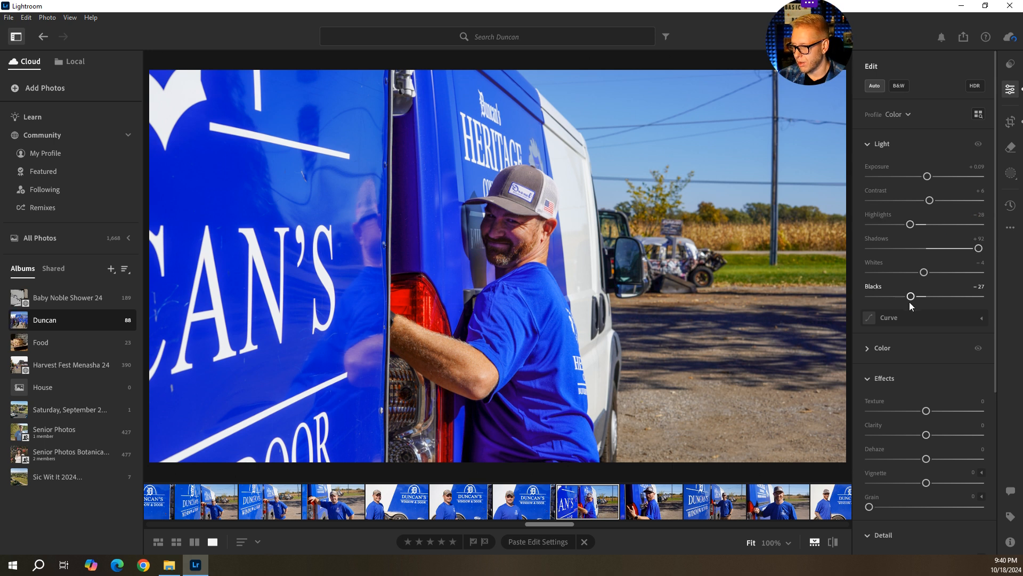
left_click_drag(911, 298, 940, 297)
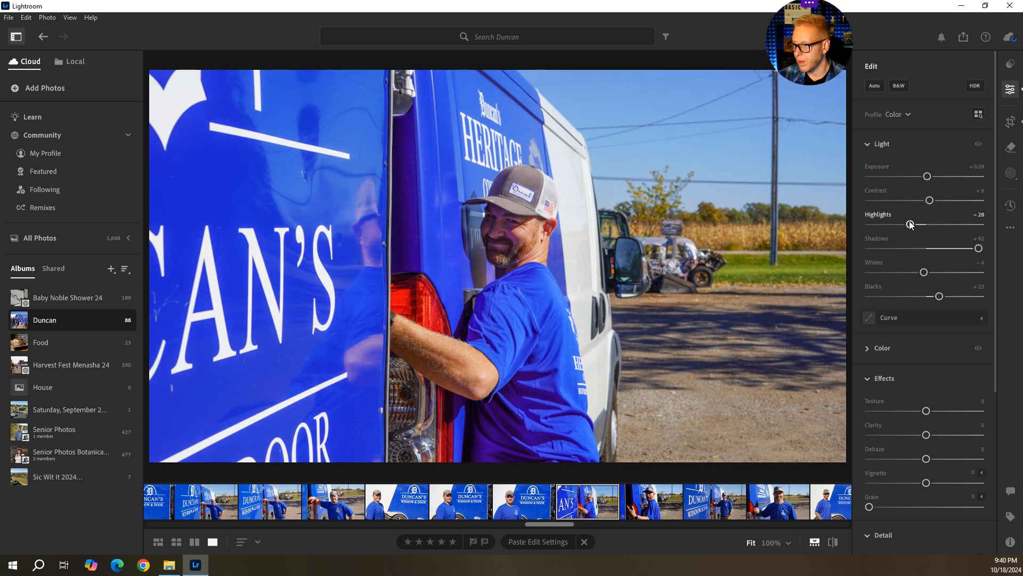
left_click_drag(921, 226, 912, 226)
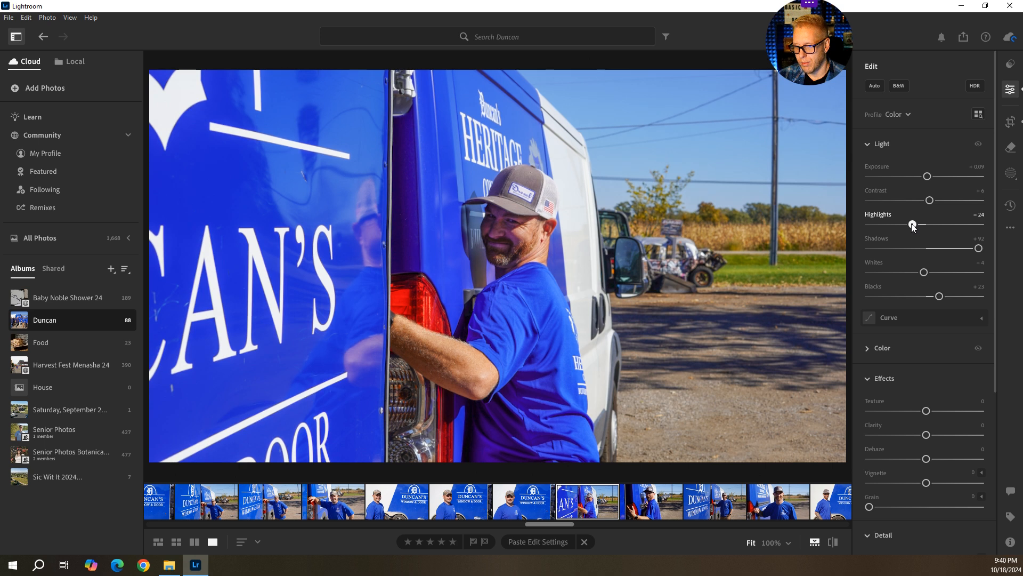
Step: Apply the Auto edit settings to the surprised man's close-up and set Shadows to +100, Highlights to -43 and Blacks to +53
left_click(657, 498)
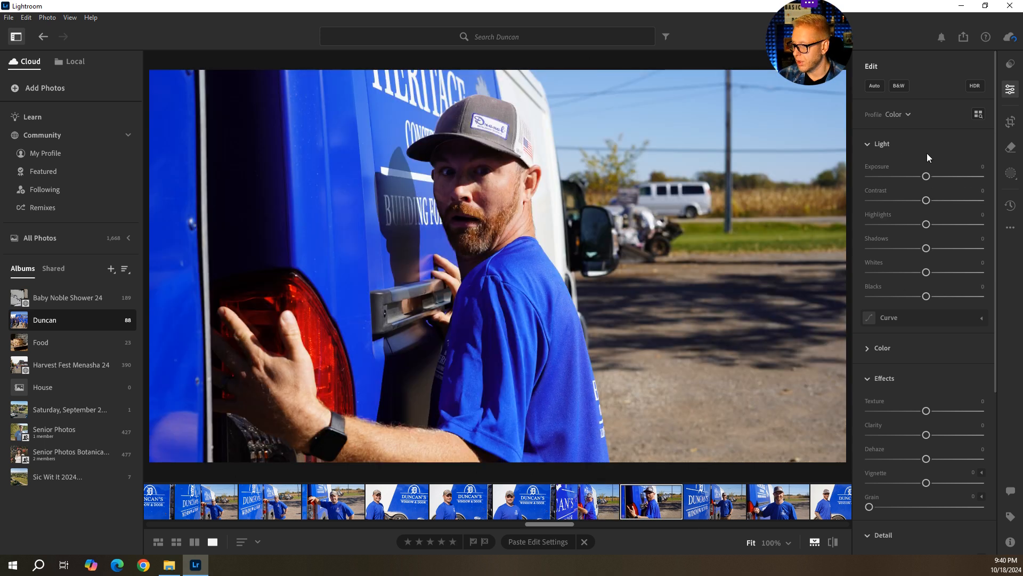
left_click(875, 87)
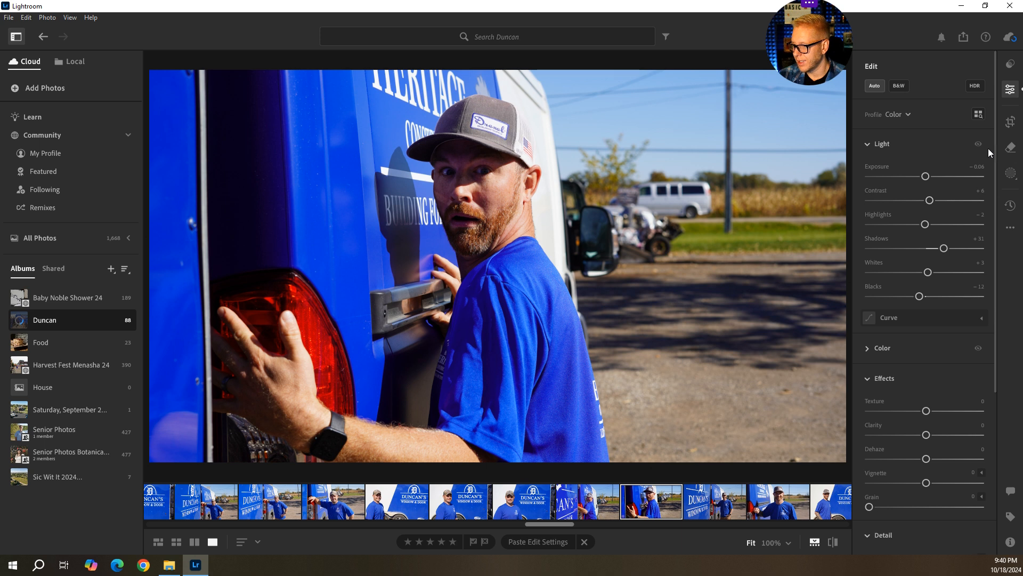
left_click_drag(944, 249, 984, 249)
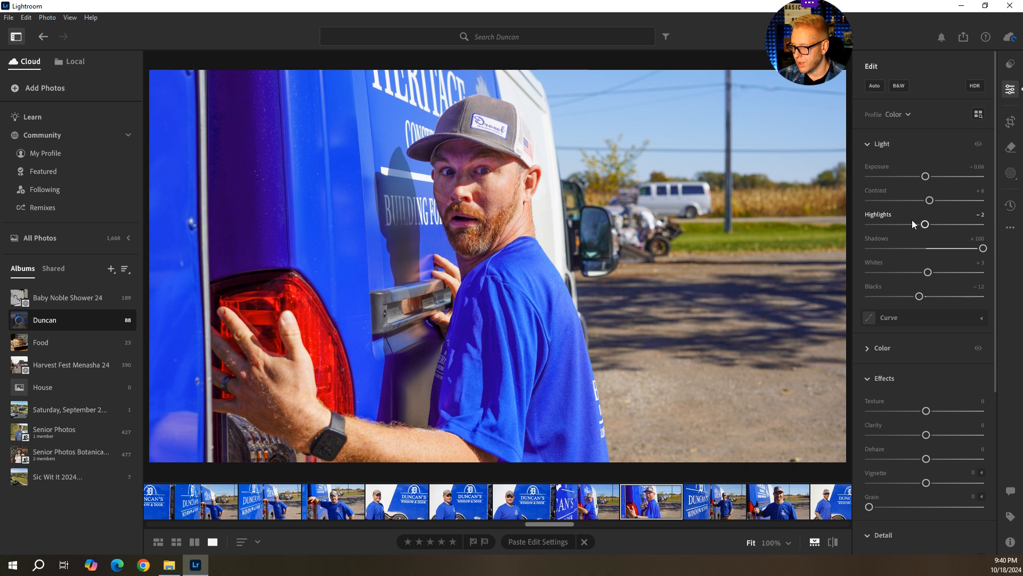
left_click_drag(925, 224, 900, 229)
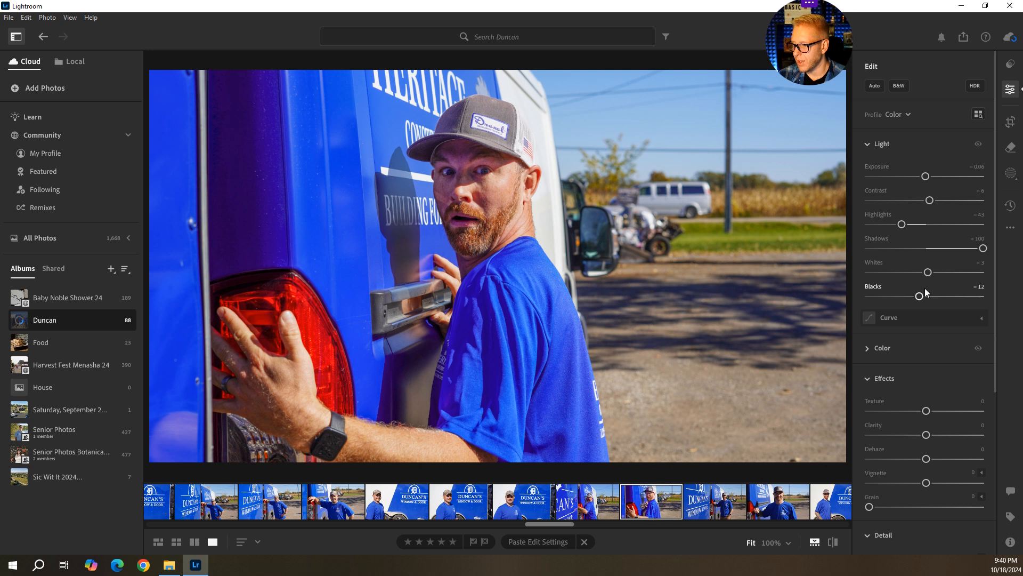
left_click_drag(919, 296, 956, 296)
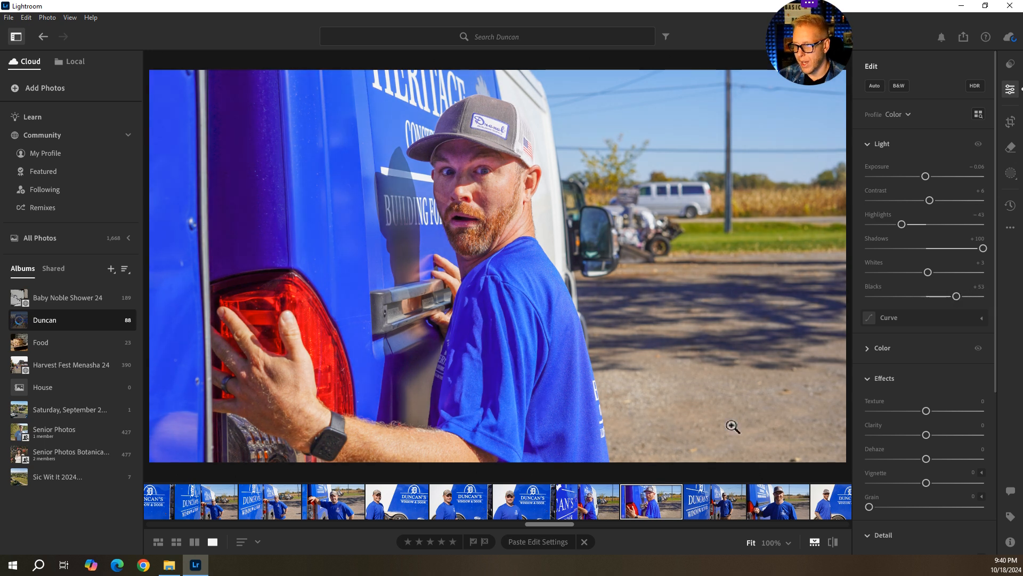
scroll(911, 373, "down", 3)
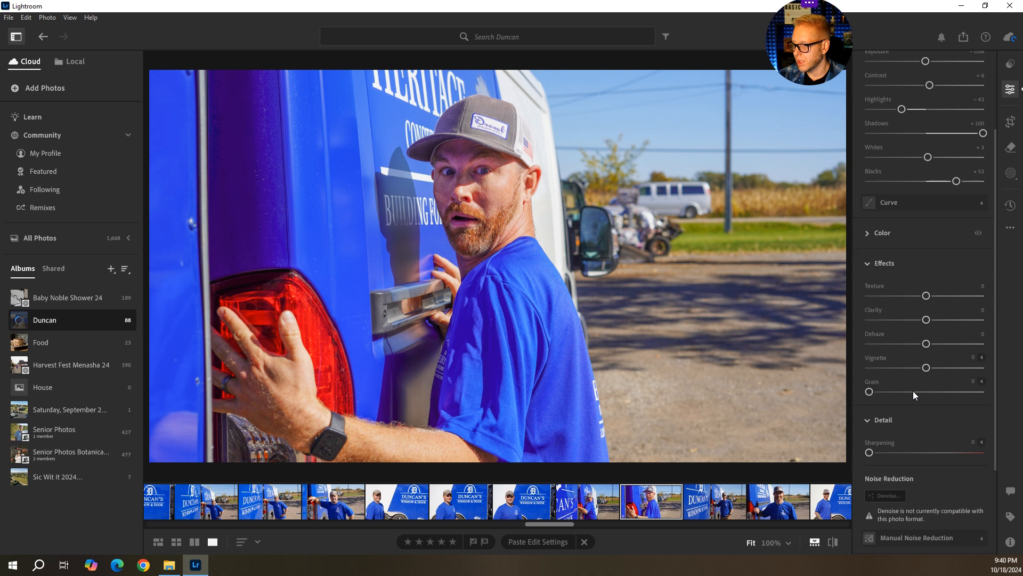
scroll(906, 304, "up", 3)
Step: Try the Auto, Guided, Level and Vertical Upright modes on the surprised man's close-up
left_click(1011, 122)
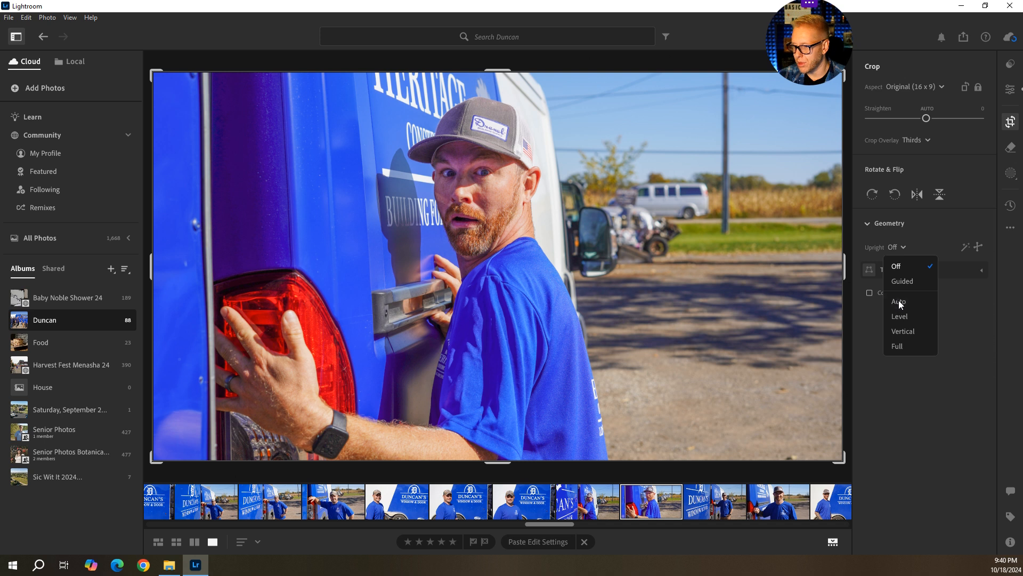
left_click(900, 297)
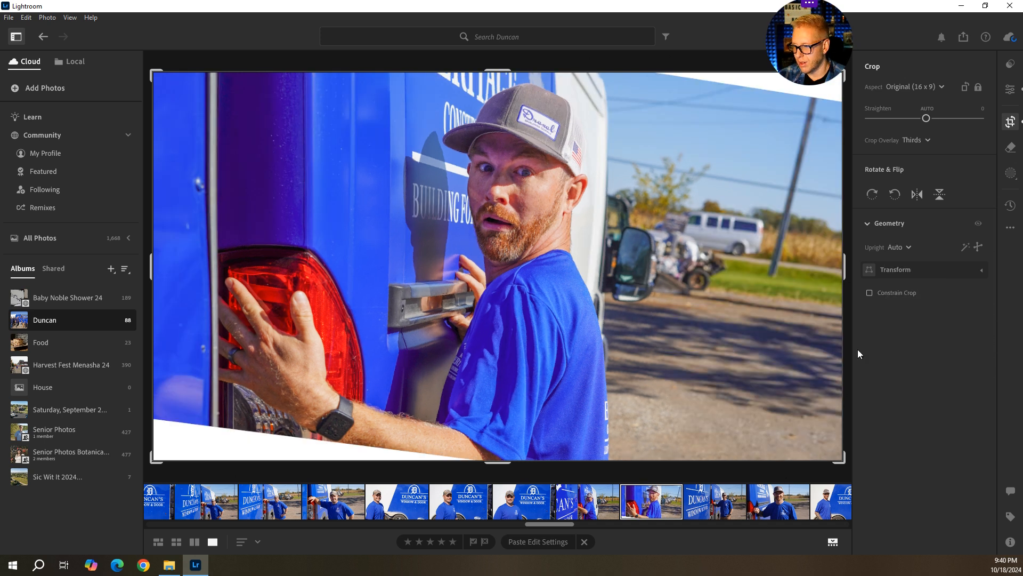
left_click(909, 248)
left_click(913, 260)
left_click(900, 244)
left_click(902, 281)
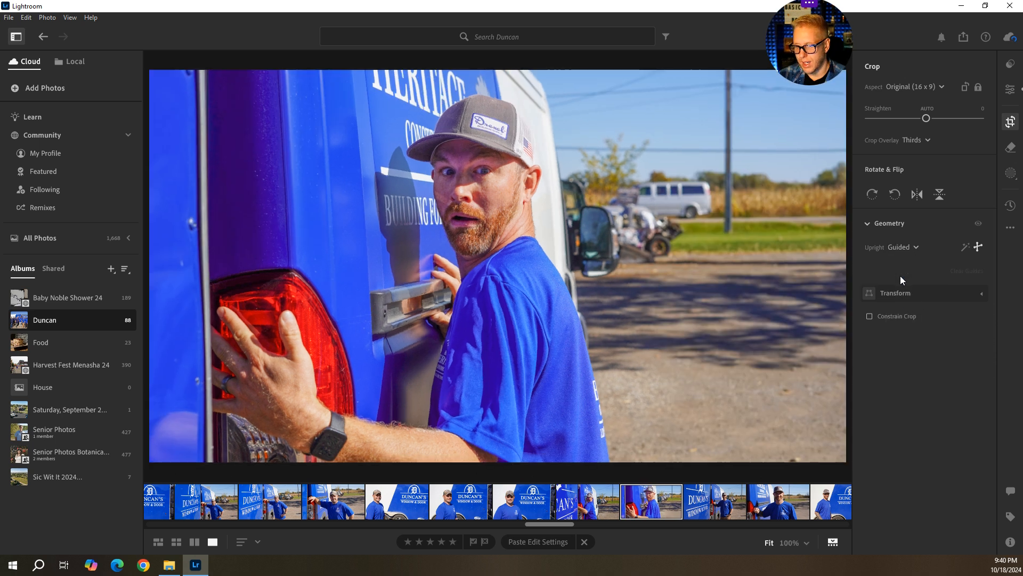
left_click(915, 249)
left_click(908, 313)
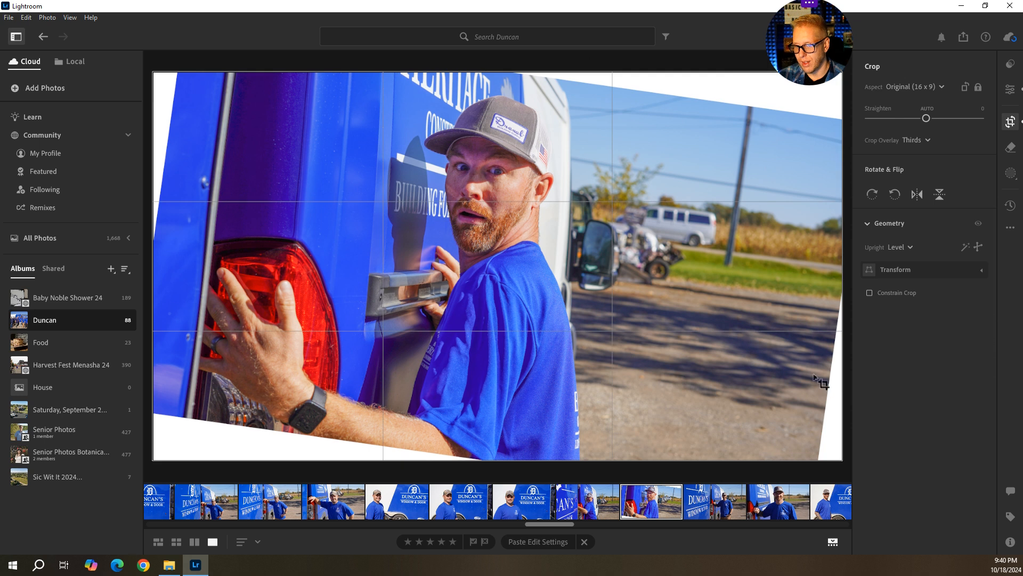
left_click(903, 248)
left_click(903, 262)
left_click(898, 248)
left_click(900, 330)
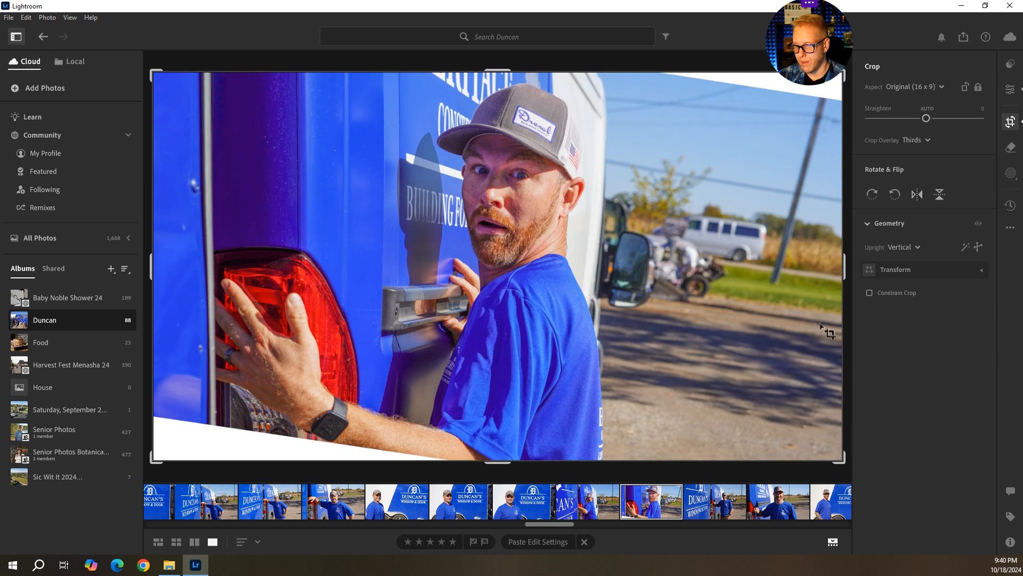
Step: Set Upright to Guided for the surprised man's close-up without drawing any guides
left_click(910, 248)
left_click(910, 264)
left_click(906, 245)
left_click(897, 247)
left_click(908, 282)
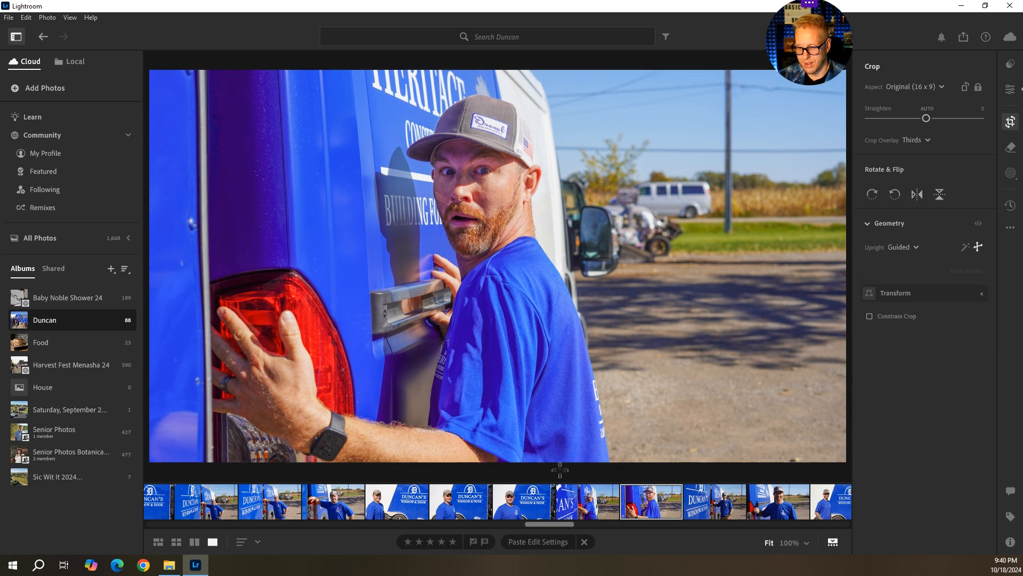
Step: Set Upright to Auto and apply the Auto edit settings to the photo of the smiling man leaning on the DUNCAN'S van
left_click(710, 491)
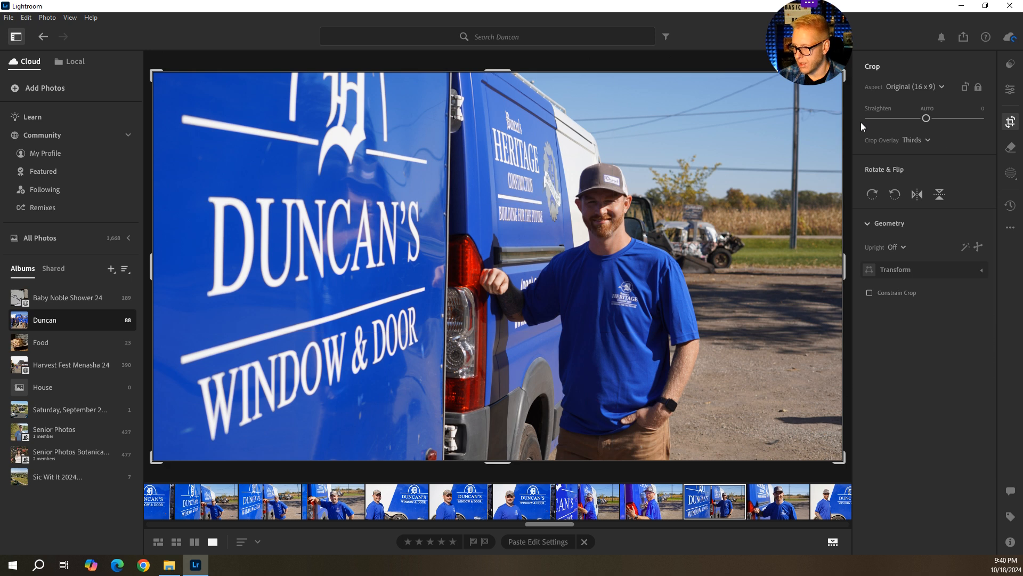
left_click(901, 246)
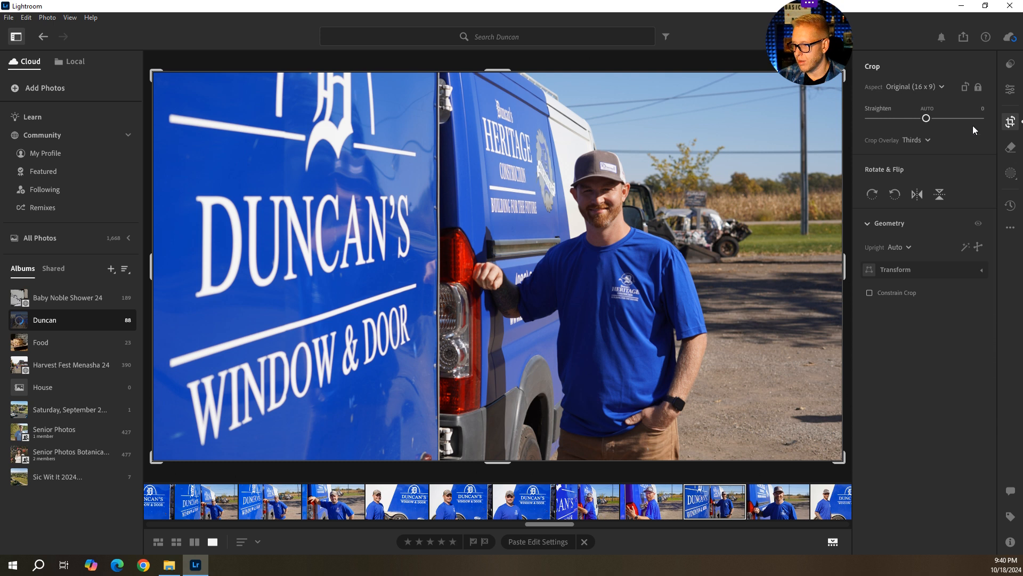
left_click(1014, 94)
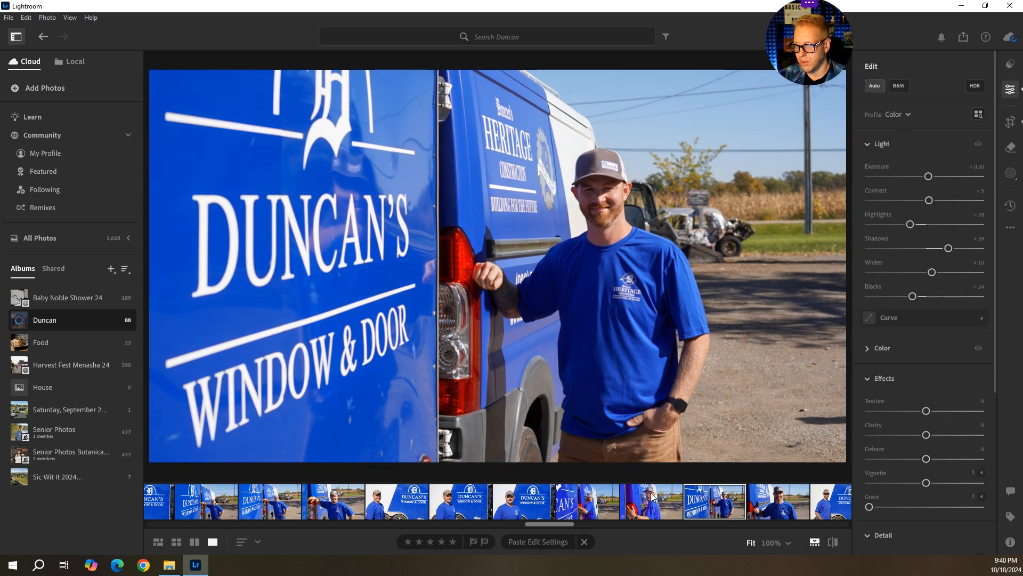
Step: Delete the next photo, the unedited close-up of the smiling man in the blue T-shirt beside the van's tail light
left_click_drag(529, 526, 560, 526)
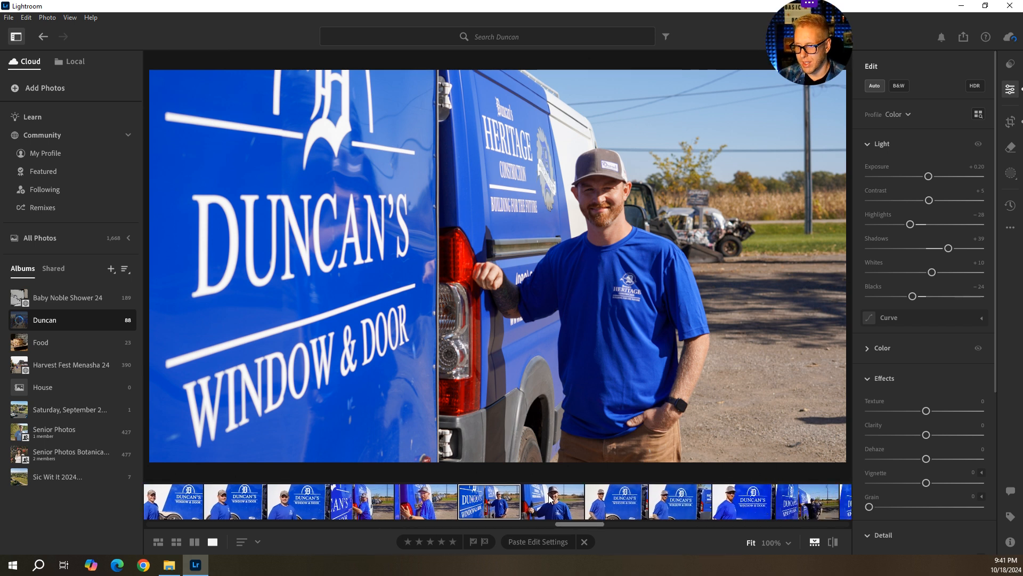
left_click(550, 498)
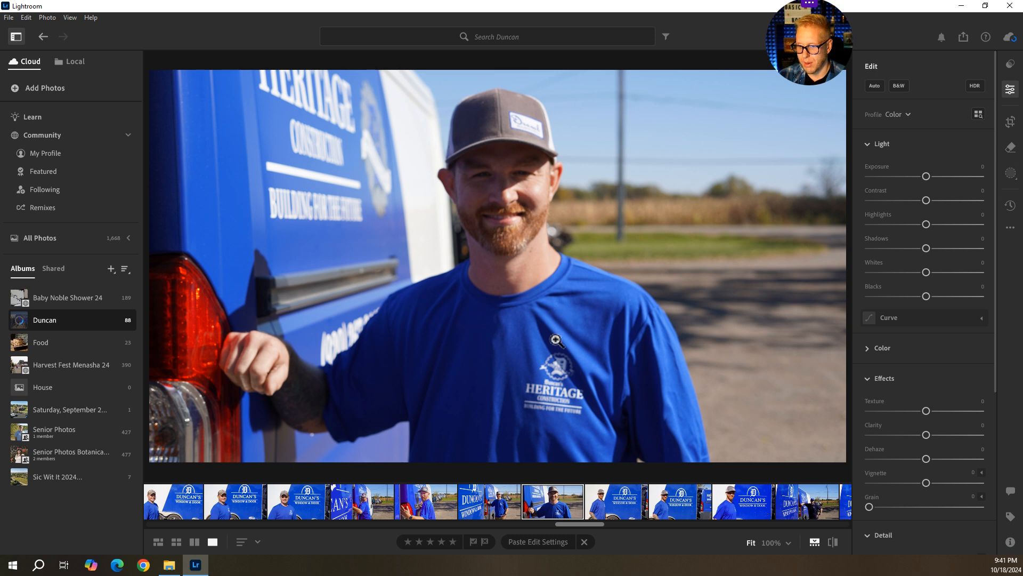
right_click(558, 505)
left_click(549, 505)
right_click(549, 504)
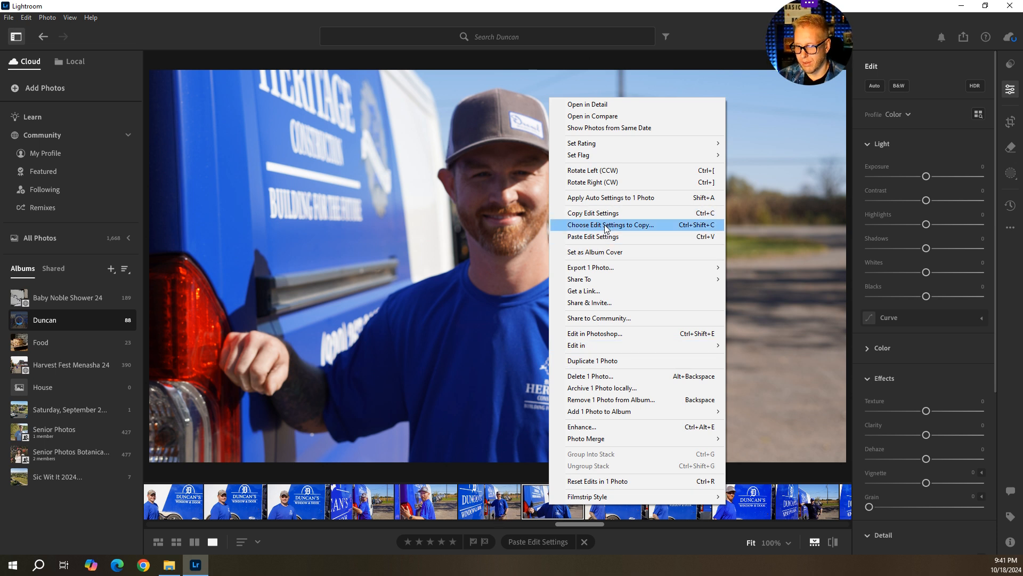
left_click(608, 382)
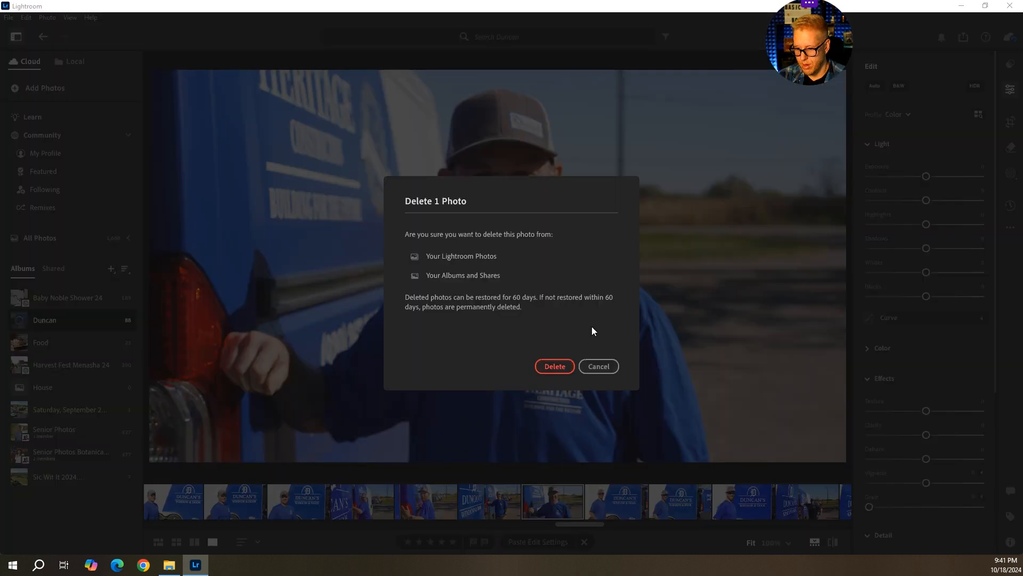
left_click(553, 367)
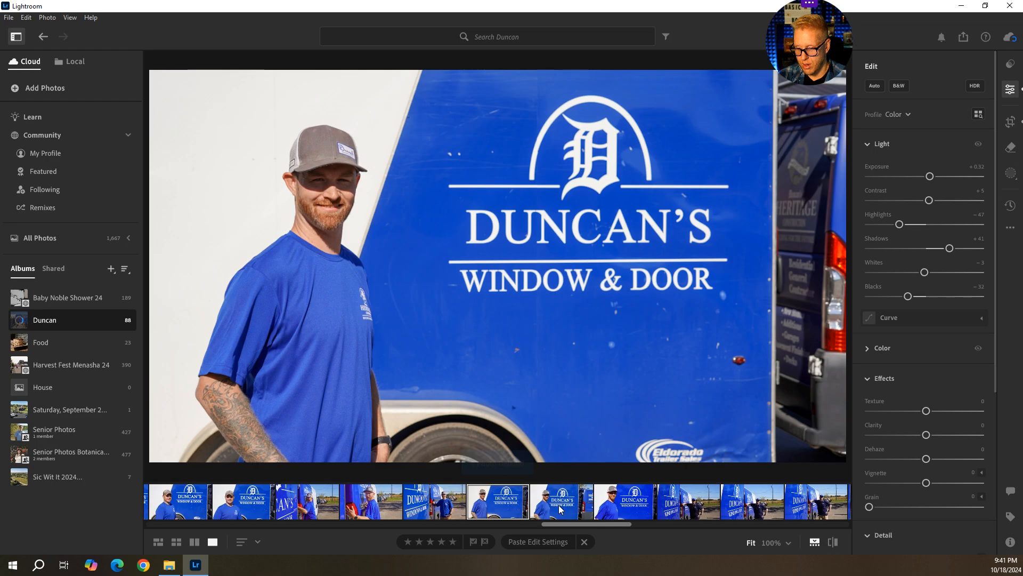
Step: Apply the Auto edit settings and Auto Upright to the first photo of the man in the navy polo leaning on the van
left_click(486, 503)
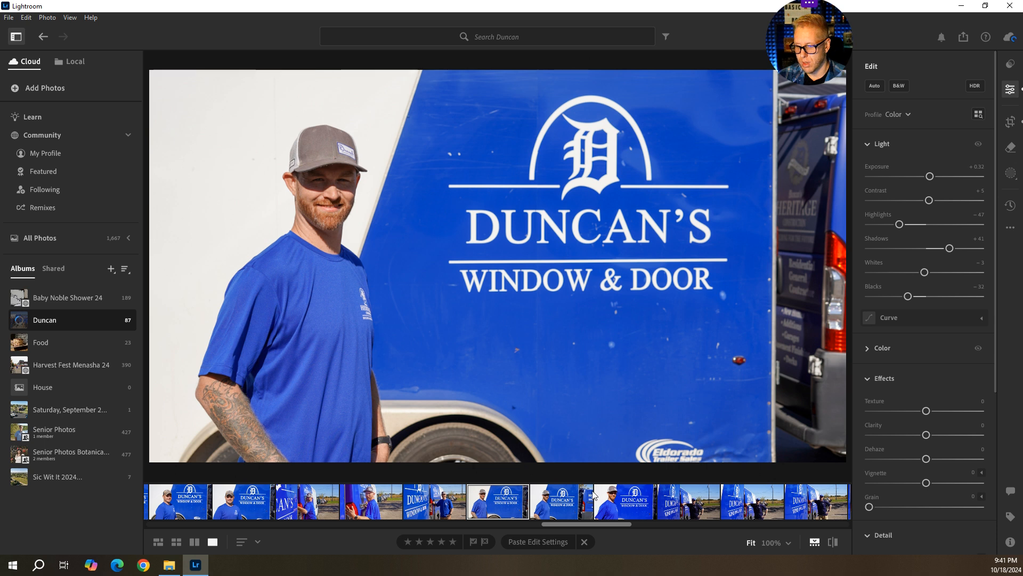
left_click(623, 504)
left_click(704, 508)
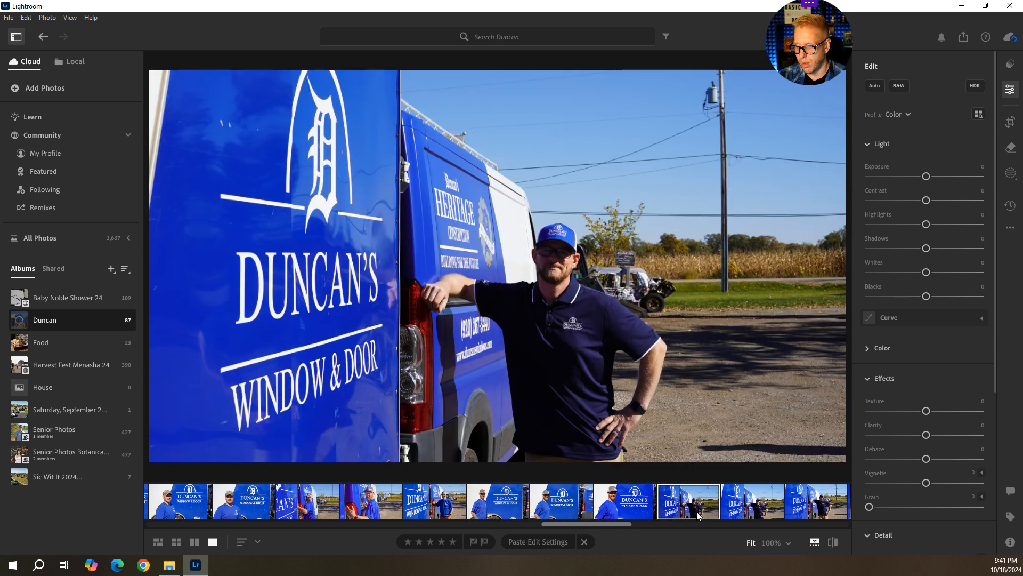
left_click(882, 84)
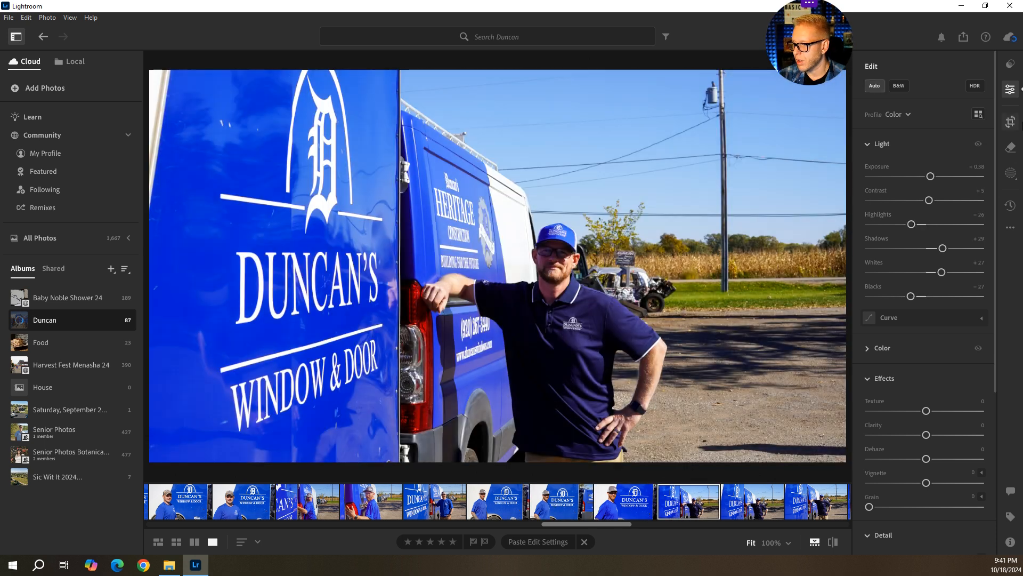
left_click(1010, 122)
left_click(903, 248)
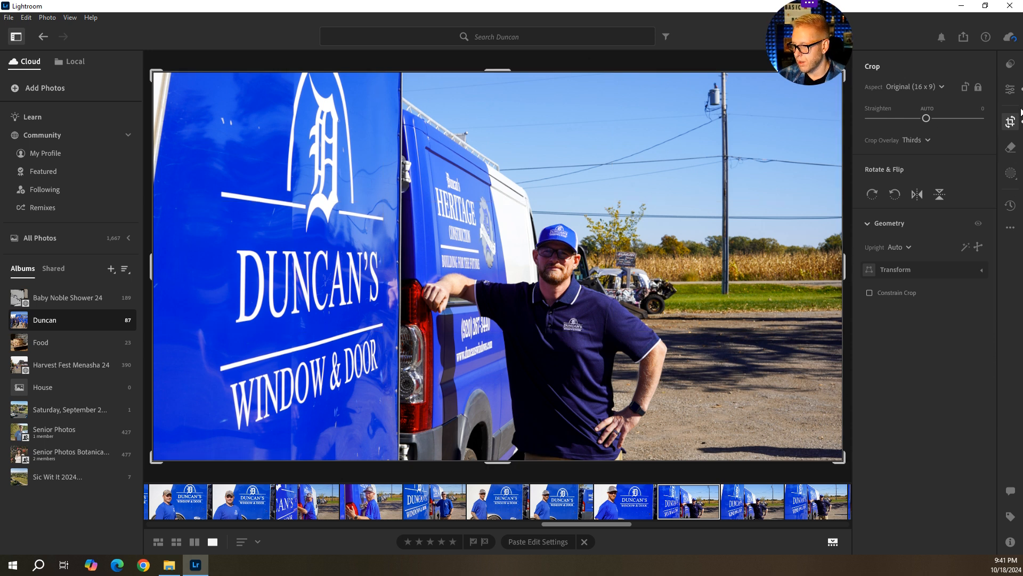
Step: Set Shadows to +56 and Blacks to +18 for the first photo of the man in the navy polo
left_click(1011, 89)
mouse_move(943, 248)
left_mouse_down()
mouse_move(983, 248)
mouse_move(958, 248)
left_mouse_up()
left_click_drag(910, 296, 936, 302)
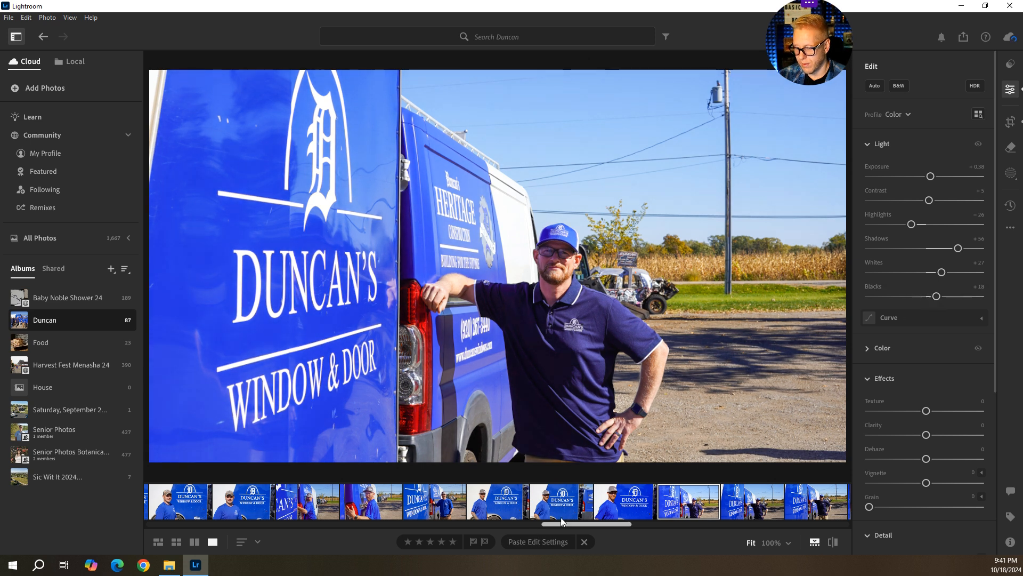
Step: Copy the edit settings, including Crop & Geometry, from the second photo of the man in the navy polo
left_click(753, 509)
left_click_drag(565, 527, 655, 540)
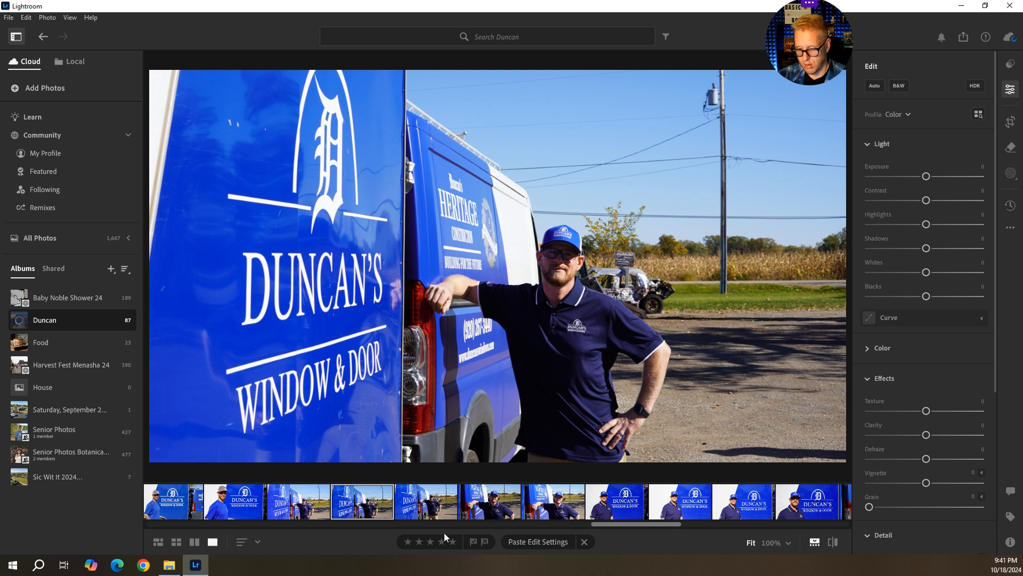
left_click(539, 542)
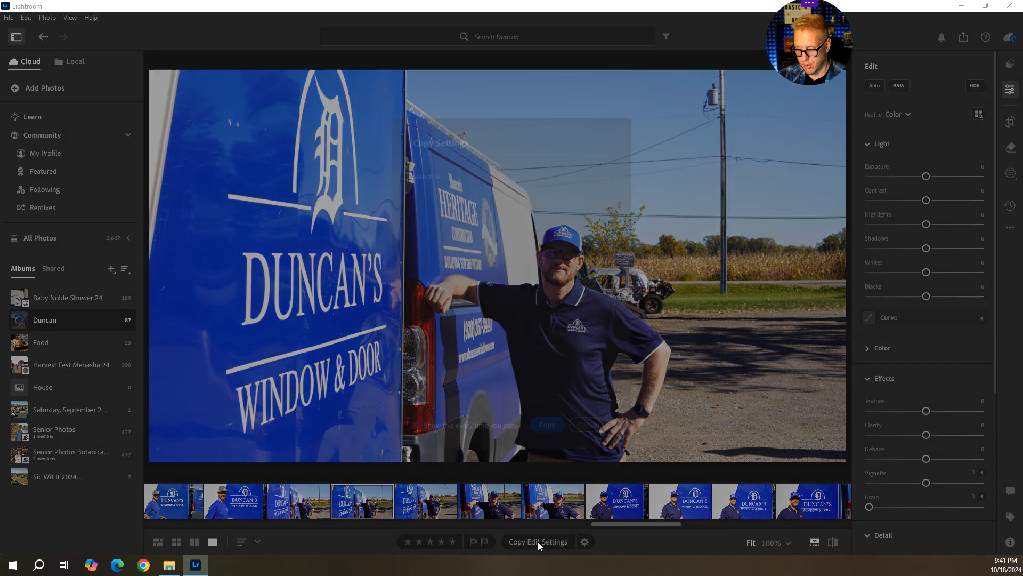
left_click(414, 229)
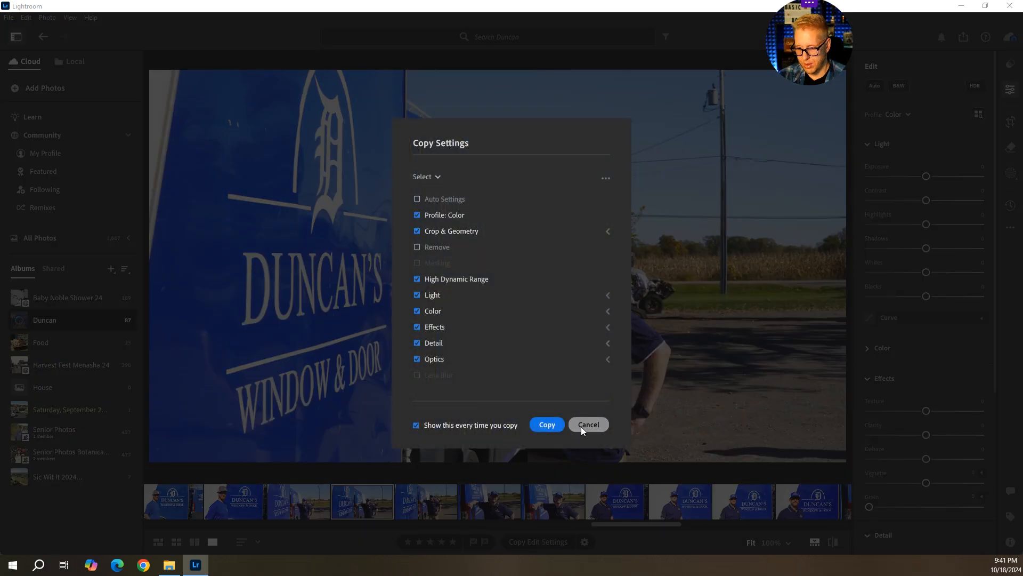
left_click(549, 424)
Step: Try to paste the copied edit settings onto the third navy-polo photo after comparing it with its neighbours, and discard the copied settings
left_click(436, 505)
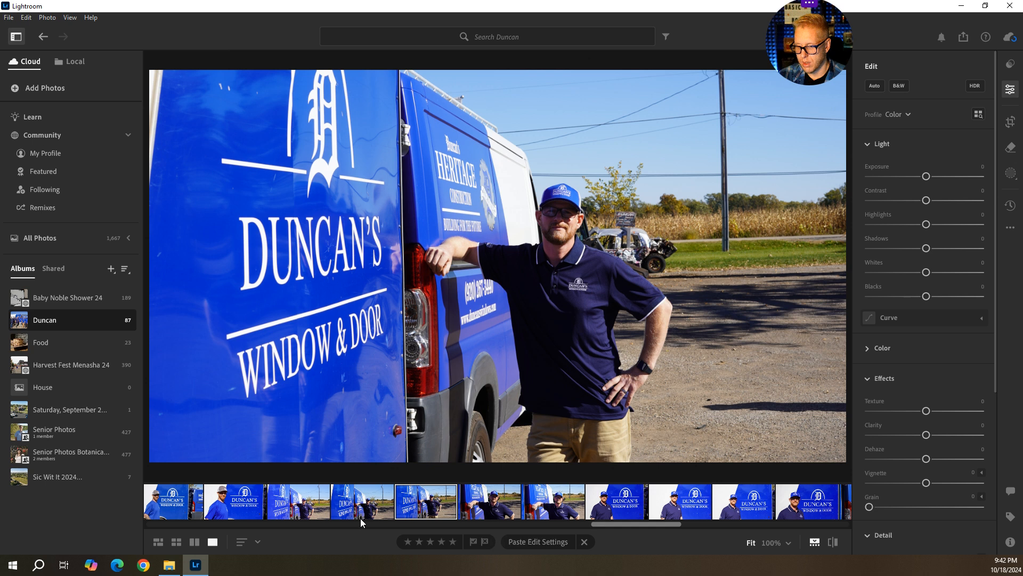
left_click(487, 507)
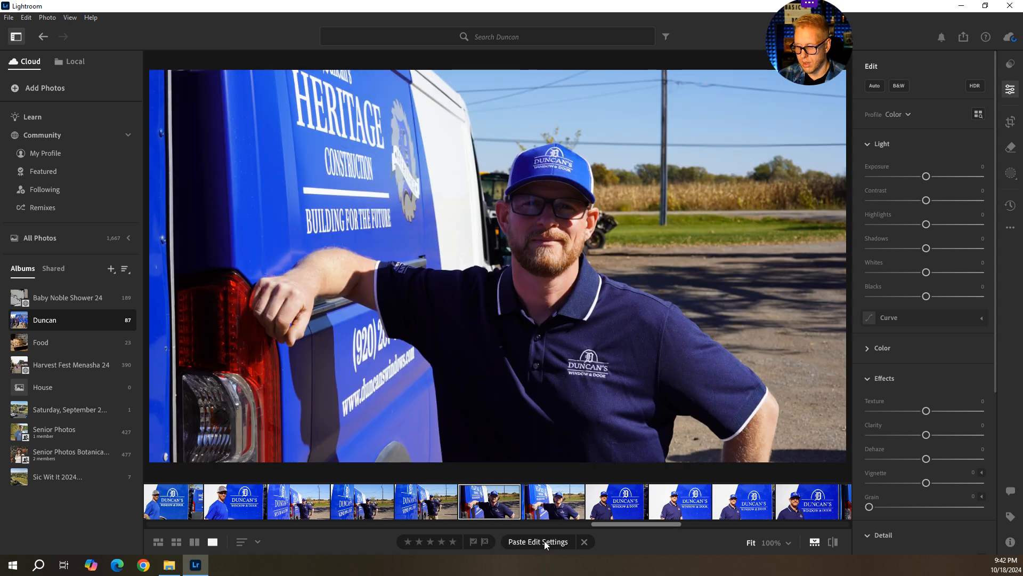
key("Right")
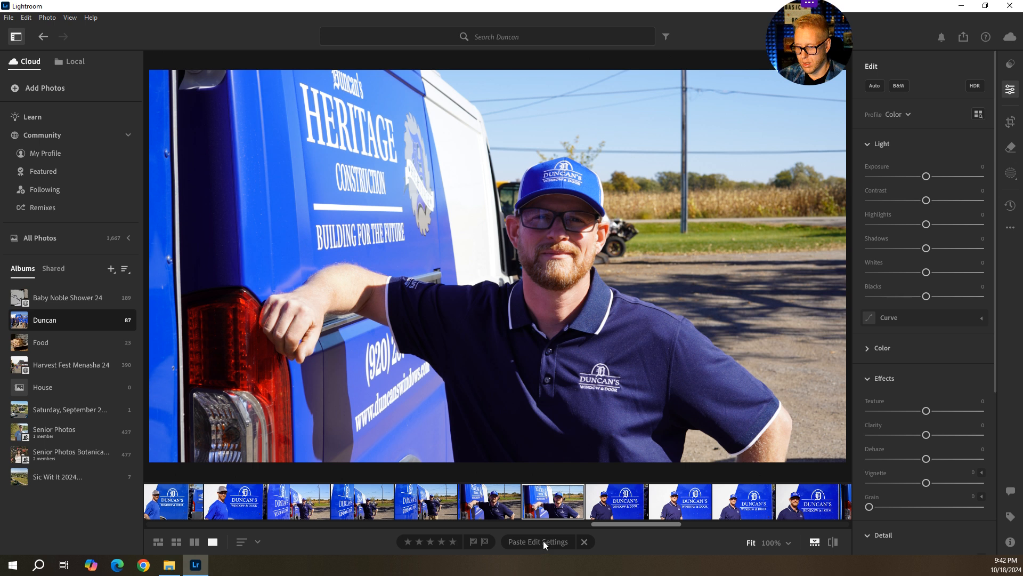
left_click(426, 501)
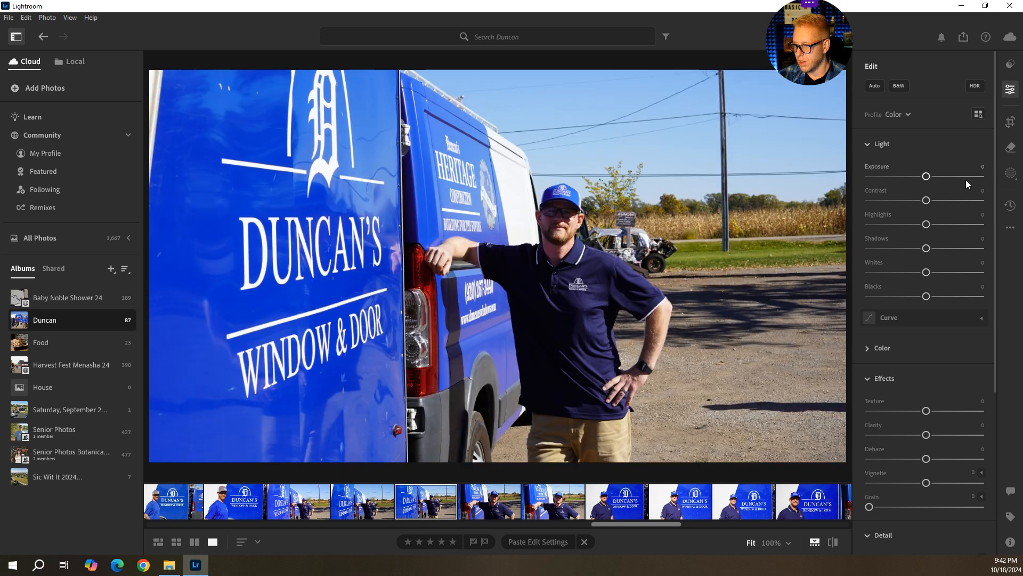
left_click(1010, 89)
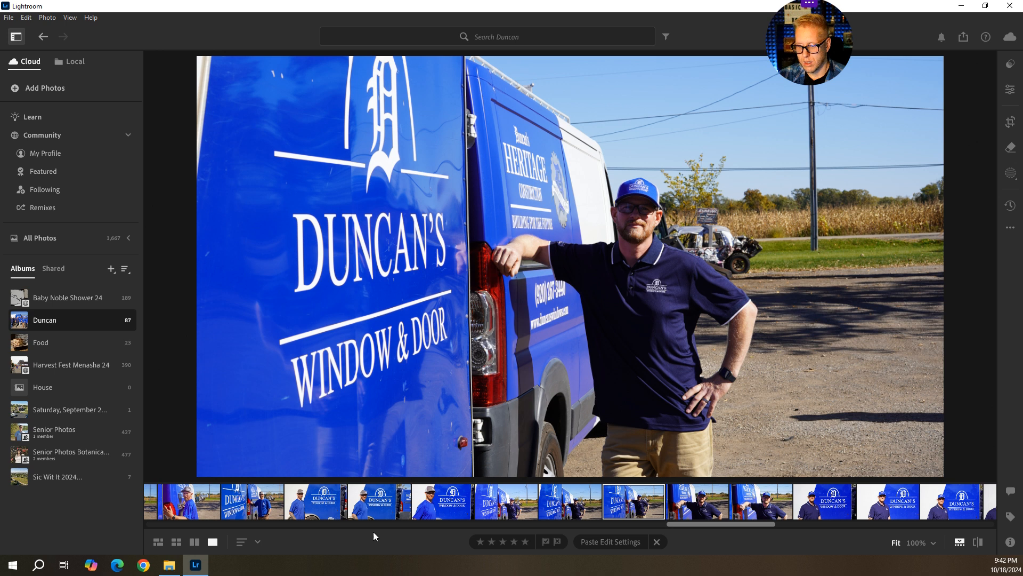
left_click(581, 511)
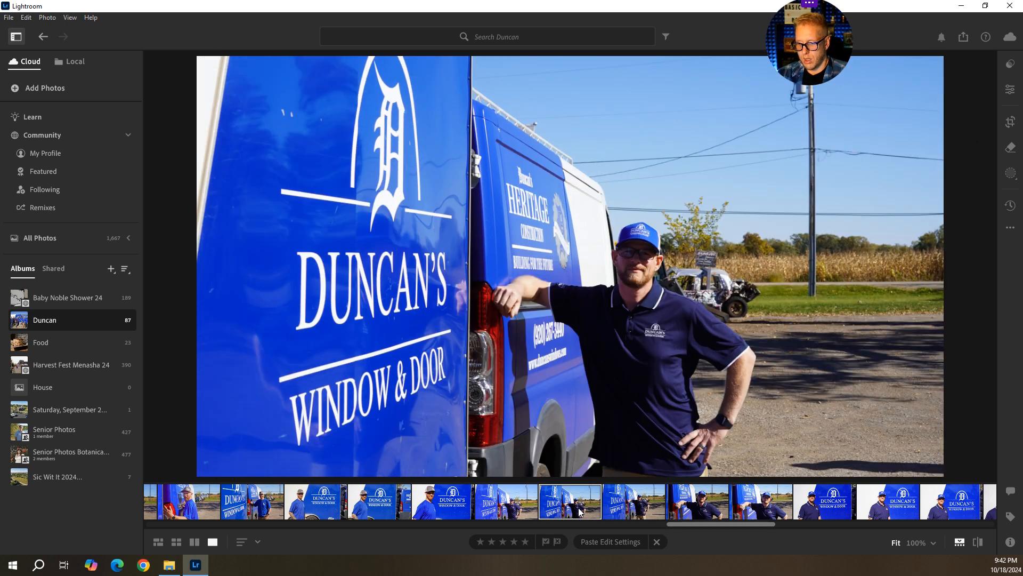
left_click(610, 495)
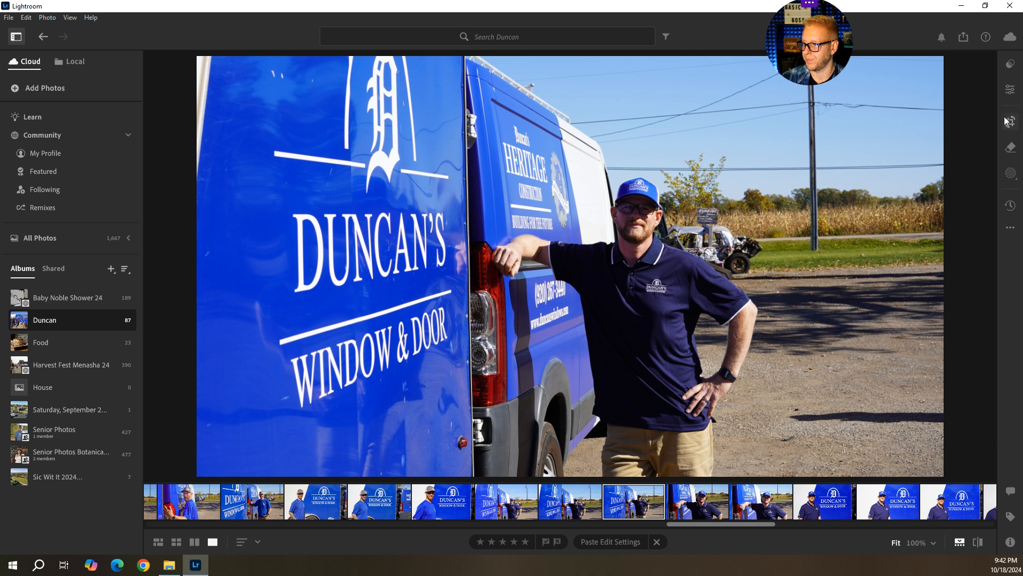
left_click(1010, 89)
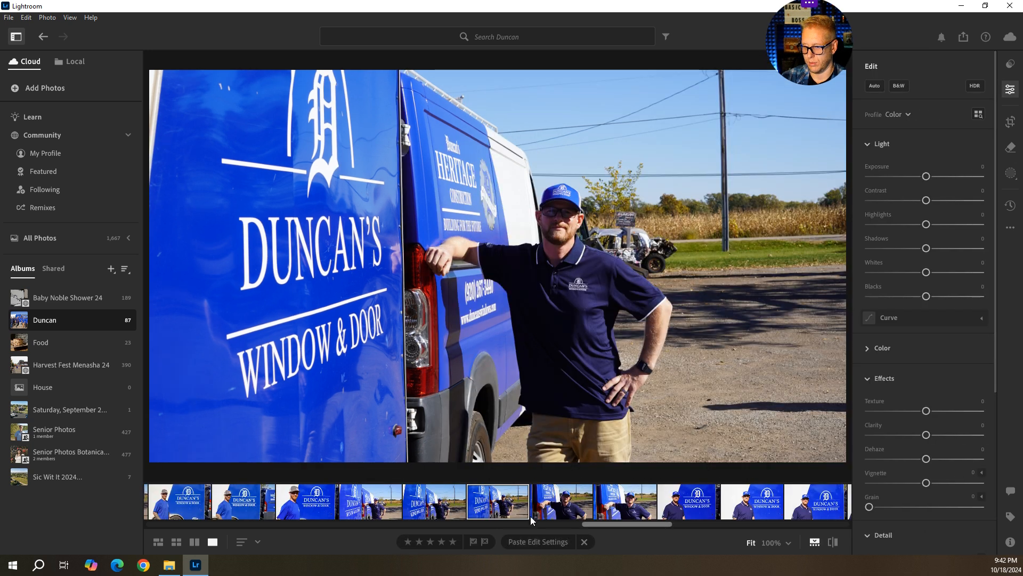
left_click(545, 540)
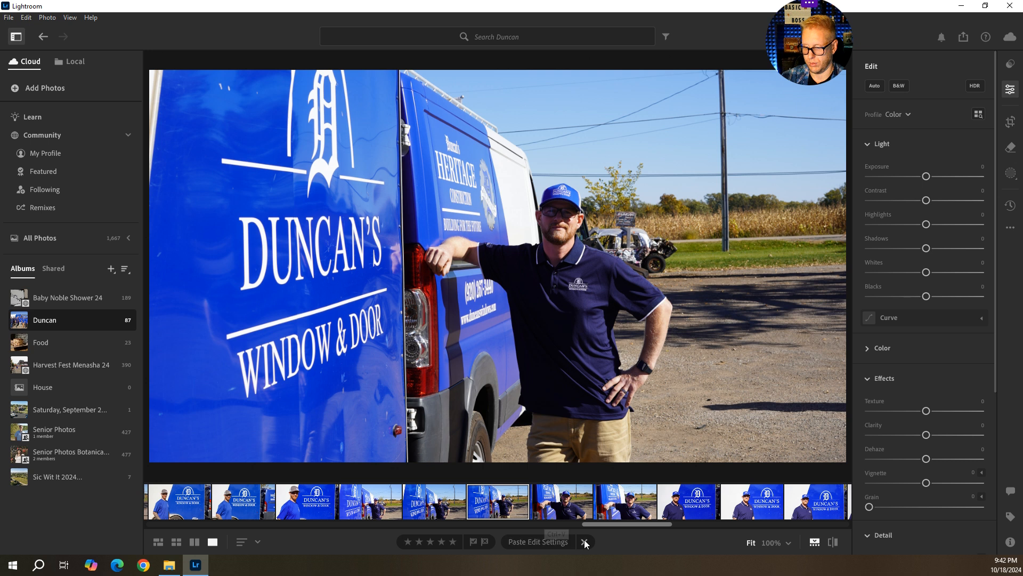
Step: Copy the edit settings, including Crop & Geometry, from the edited first photo of the man in the navy polo
left_click(440, 513)
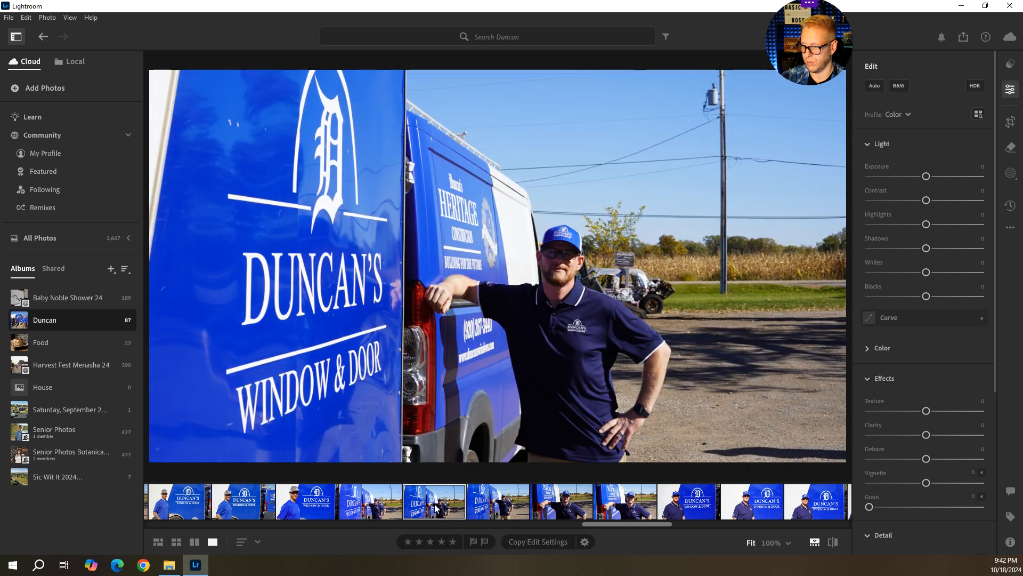
left_click(372, 504)
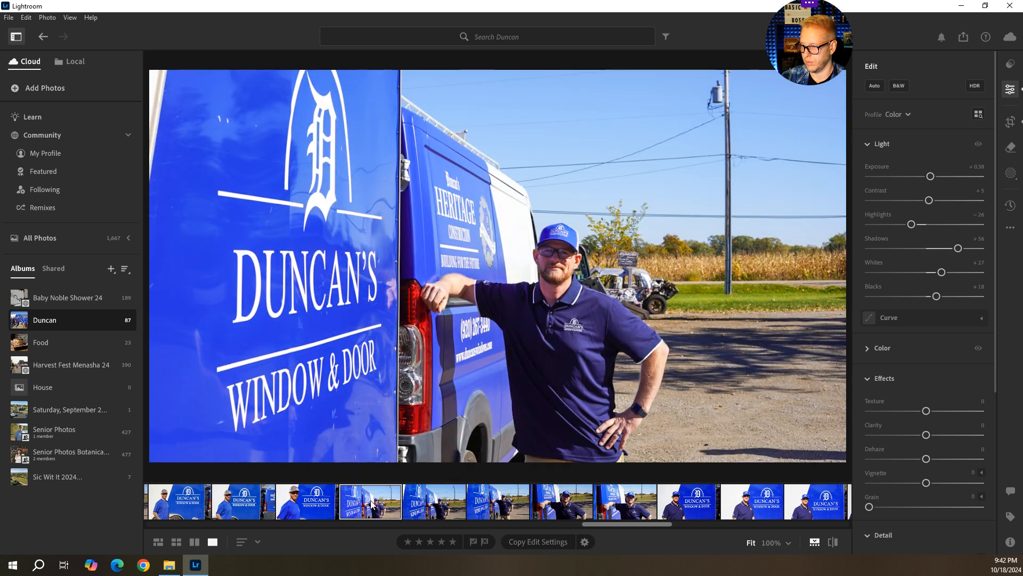
left_click(532, 542)
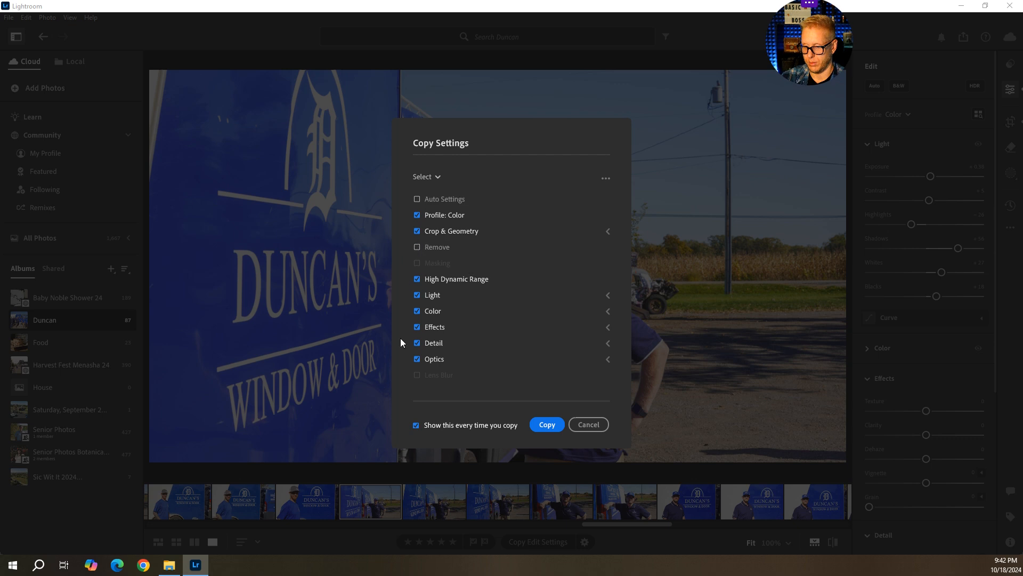
left_click(544, 423)
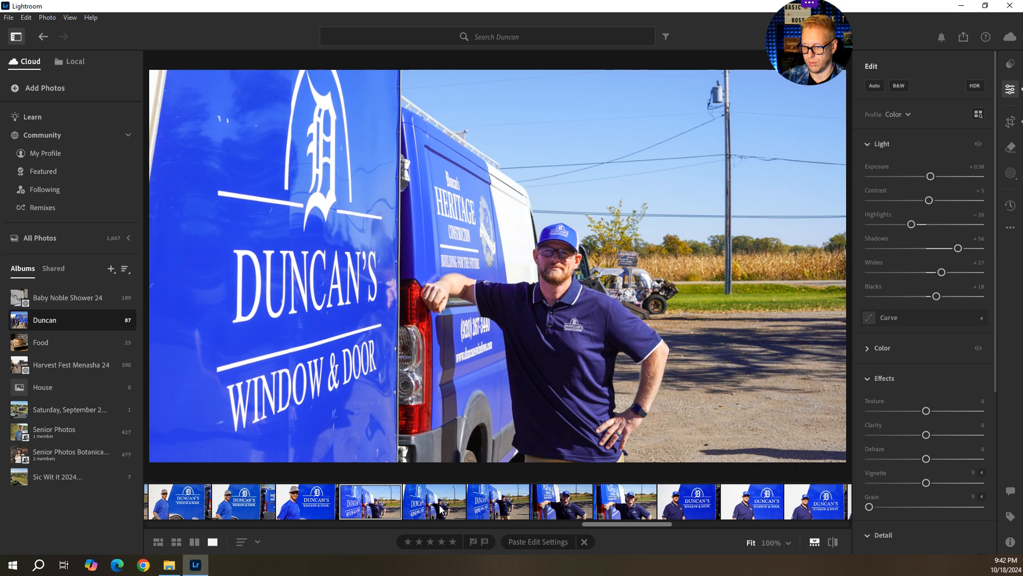
Step: Paste the copied edit settings onto the second navy-polo photo and lower its Exposure slightly
key("Right")
left_click(548, 540)
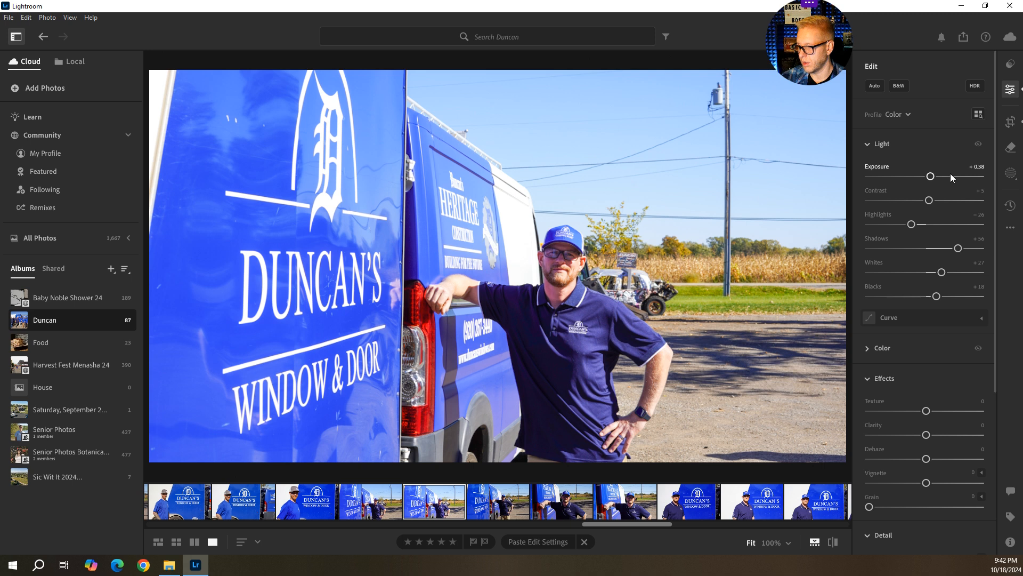
left_click_drag(930, 178, 928, 178)
Step: Paste the copied settings onto the third navy-polo photo and set Exposure to -0.27, Highlights -13, Shadows +32, Whites +6 and Blacks +63
left_click(509, 517)
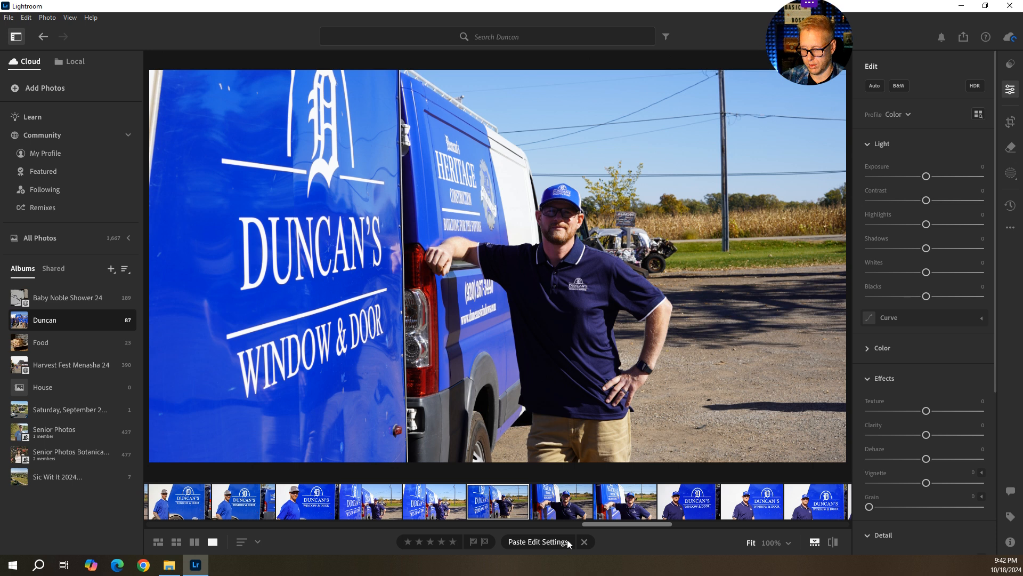
left_click(541, 541)
left_click_drag(930, 177, 924, 178)
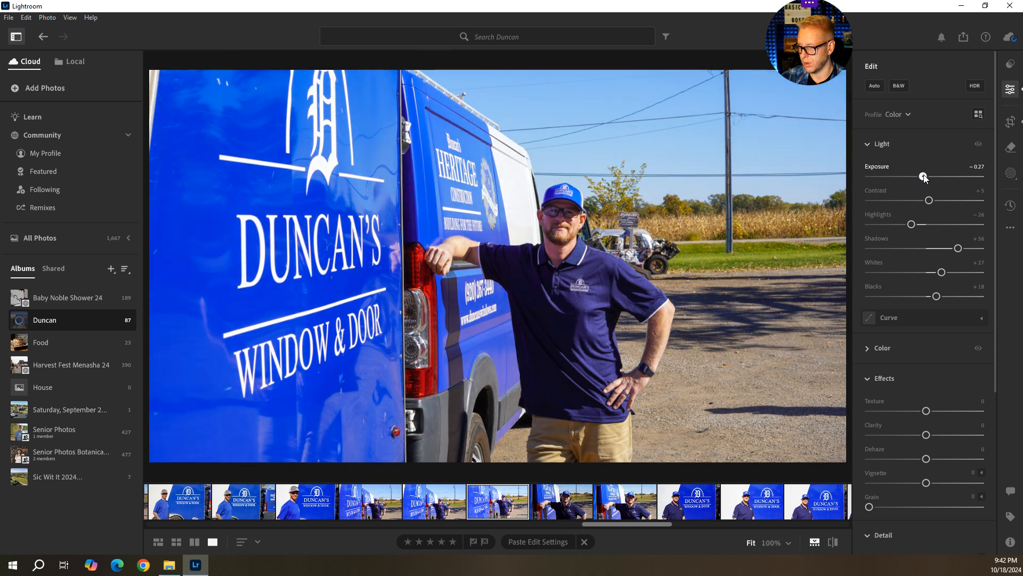
left_click_drag(913, 224, 973, 297)
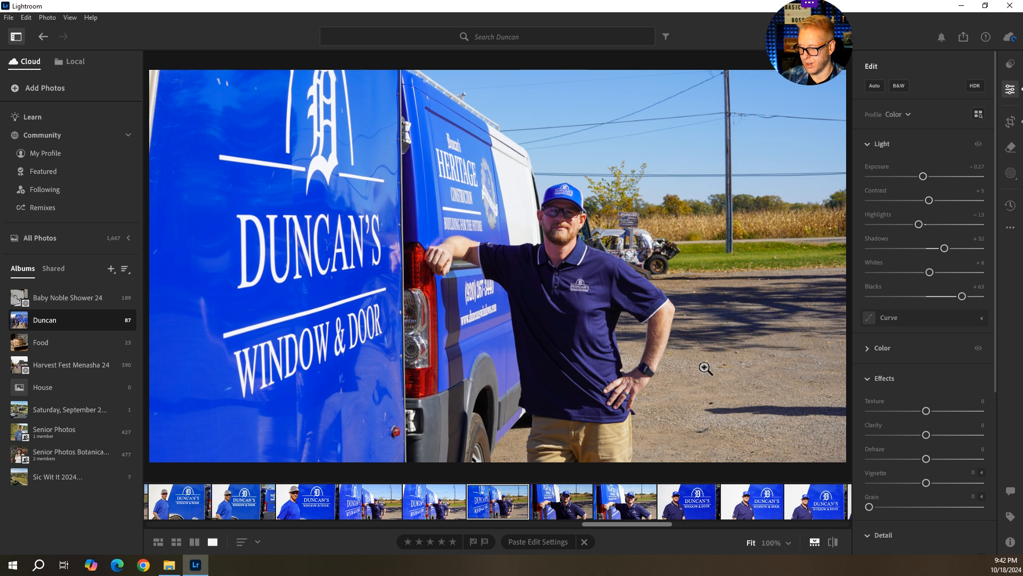
Step: Apply Auto light settings to the first close-up of the man in the navy polo leaning on the van and open its Upright options
left_click(571, 503)
left_click(875, 86)
left_click(1010, 123)
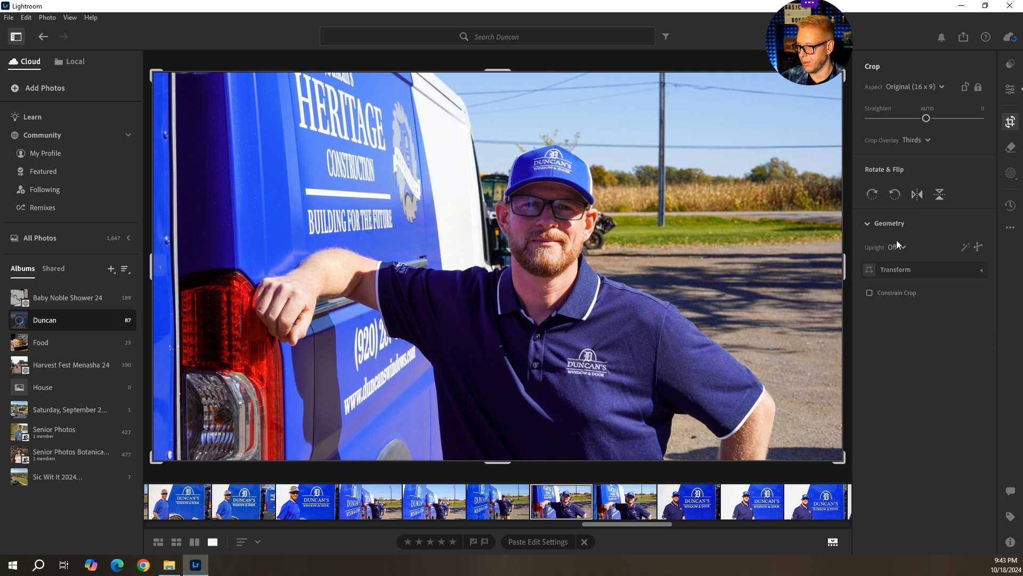
left_click(898, 248)
left_click(902, 290)
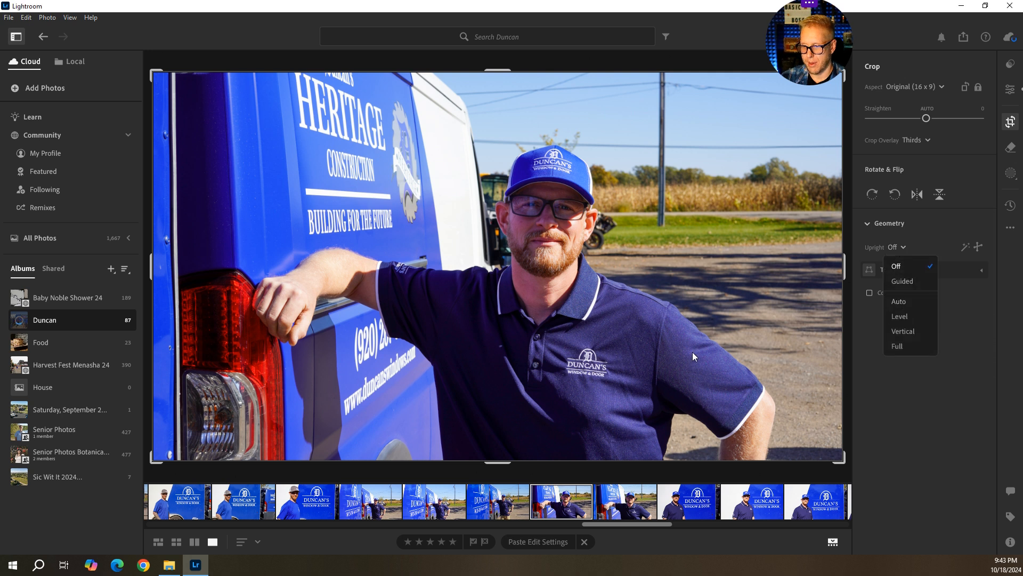
Step: Set Upright to Auto and apply Auto light settings on the second close-up of the man in the navy polo
key("Right")
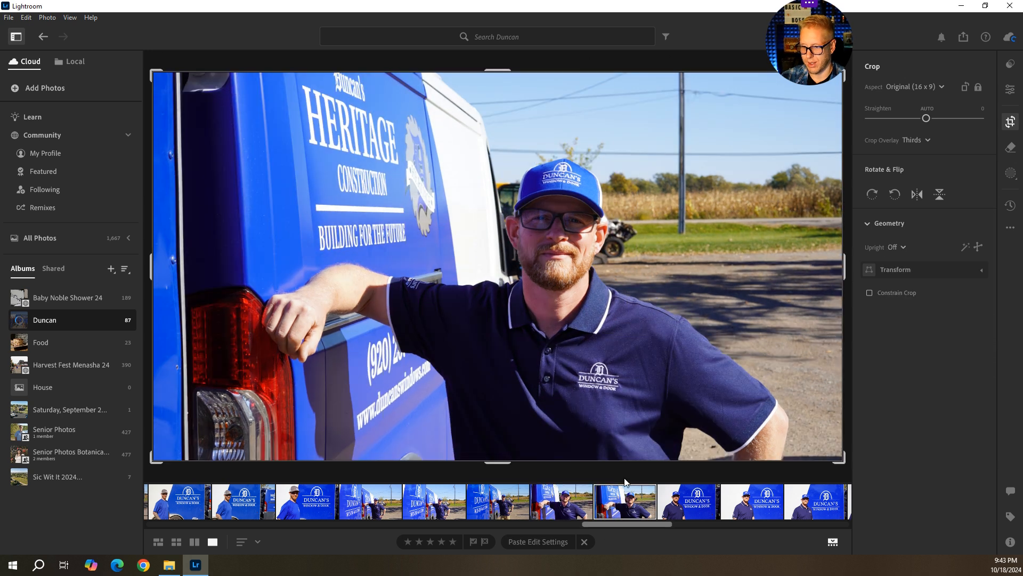
left_click(901, 248)
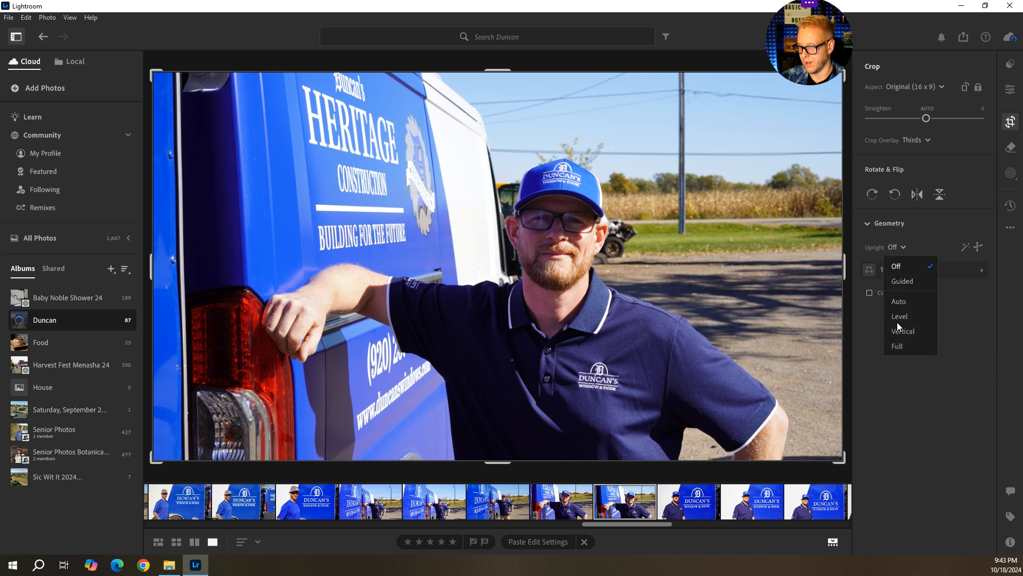
left_click(903, 295)
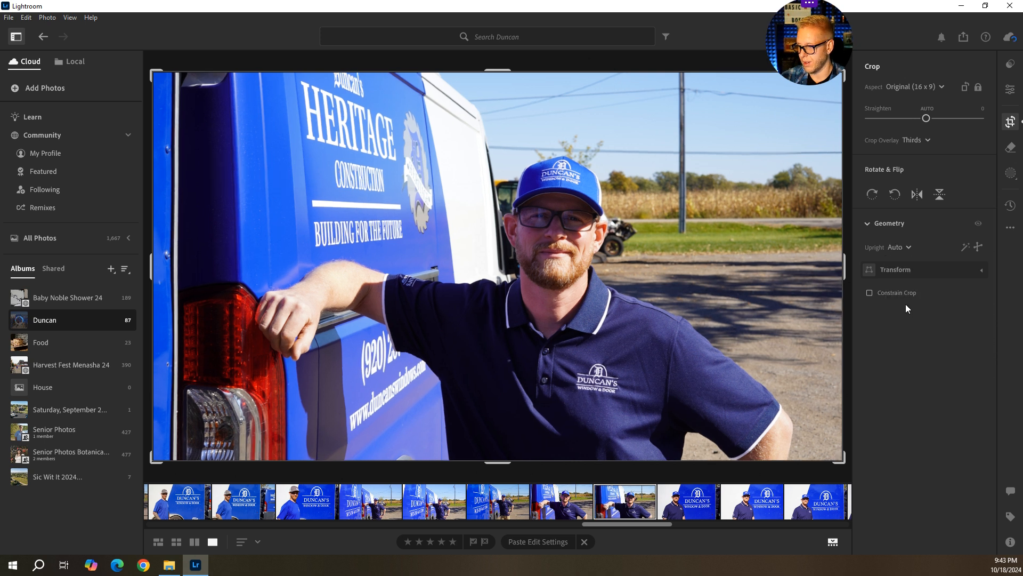
left_click(1015, 93)
left_click(874, 86)
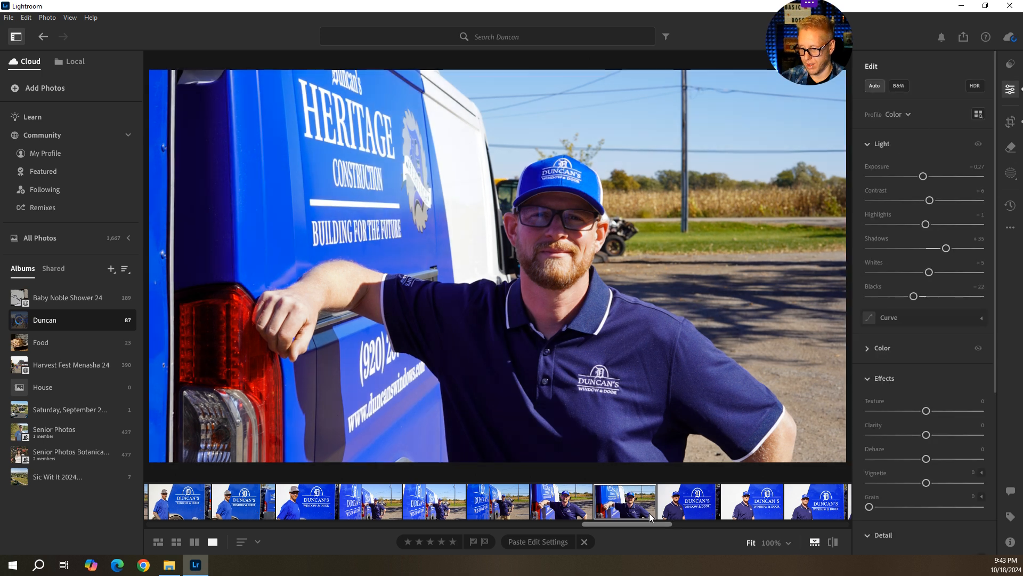
Step: Apply Auto light settings and Auto Upright to the close-up of the man in the blue T-shirt and USA cap leaning on the van
key("Right")
left_click_drag(643, 522, 692, 527)
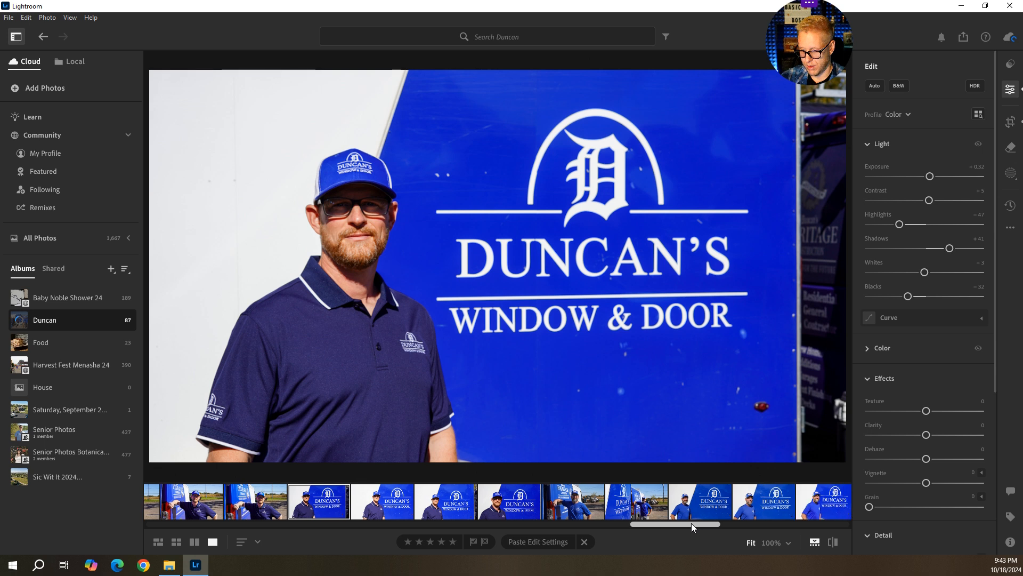
left_click(565, 501)
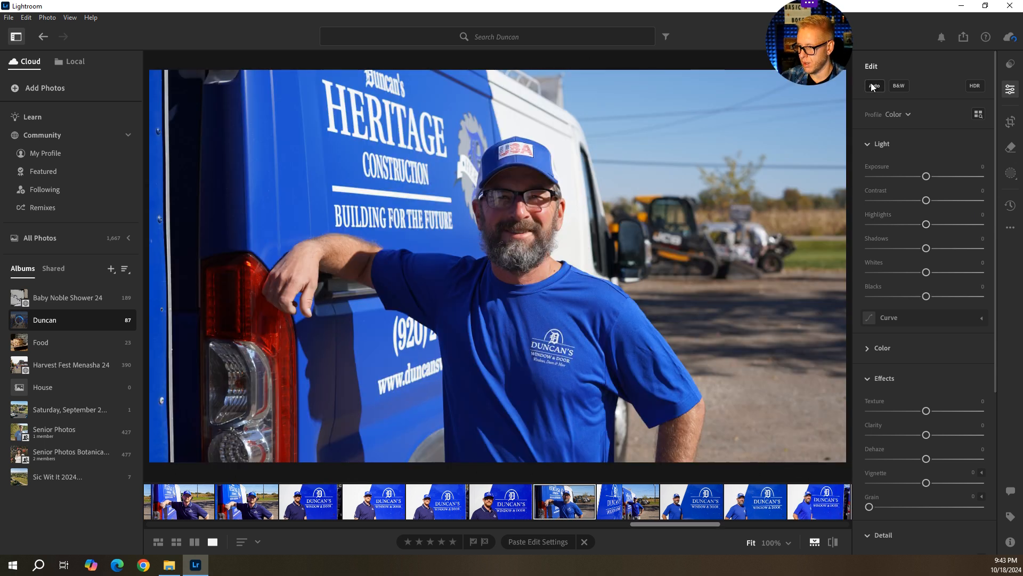
left_click(872, 87)
left_click(1011, 122)
left_click(899, 247)
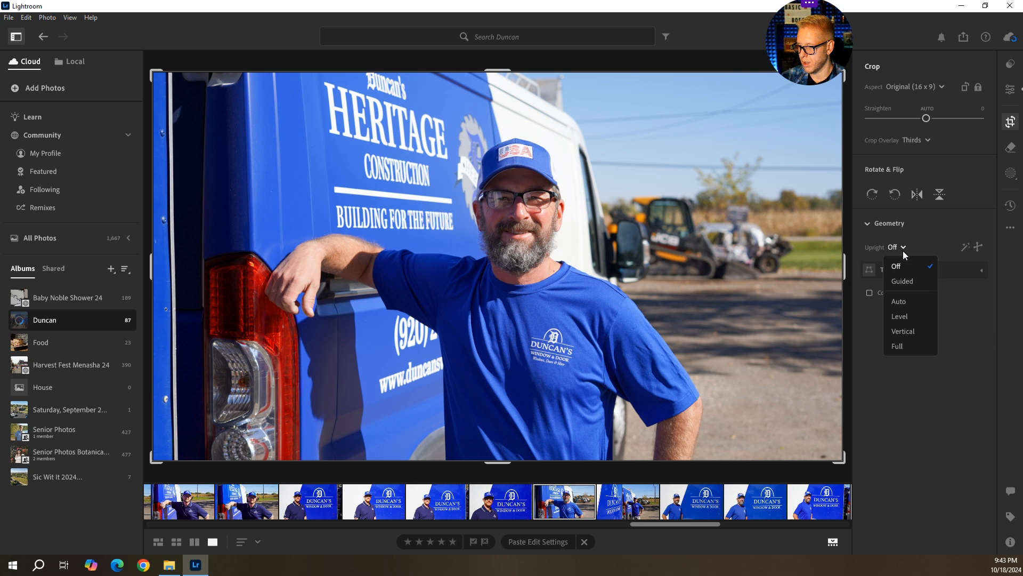
left_click(903, 279)
left_click(902, 247)
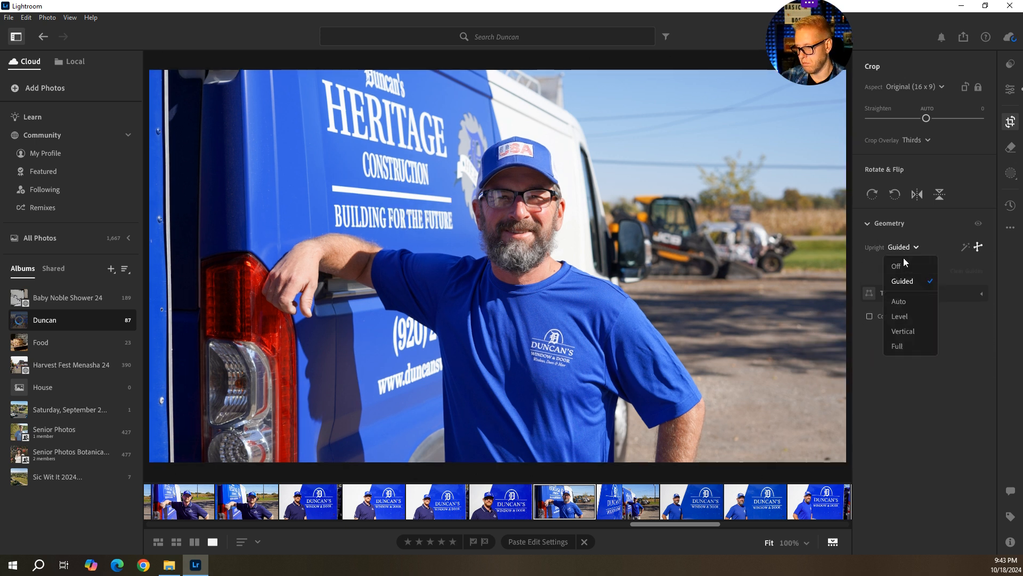
left_click(899, 301)
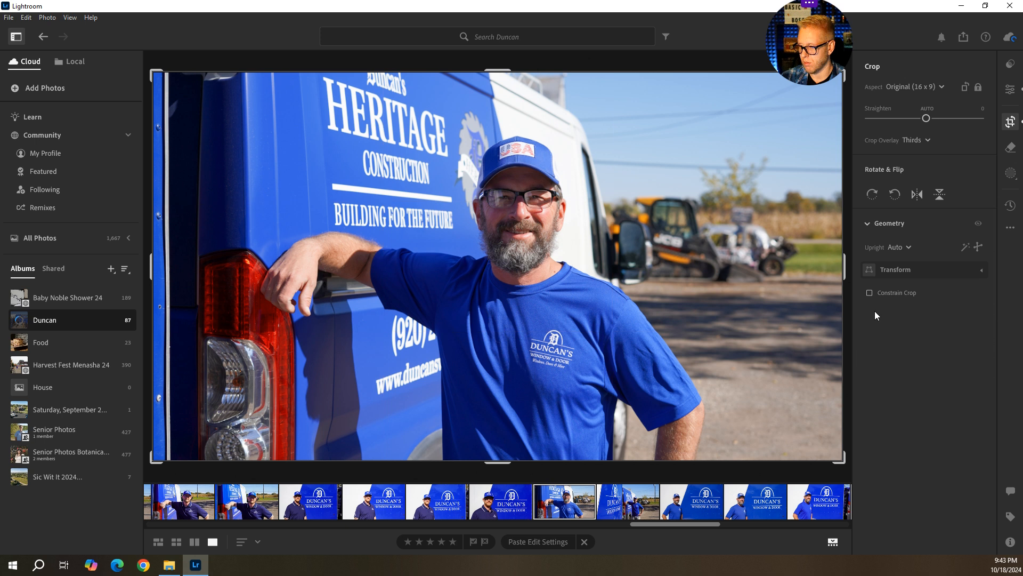
Step: Set Upright to Auto and apply Auto light settings on the wide shot of the man in the blue T-shirt beside the van
left_click(637, 511)
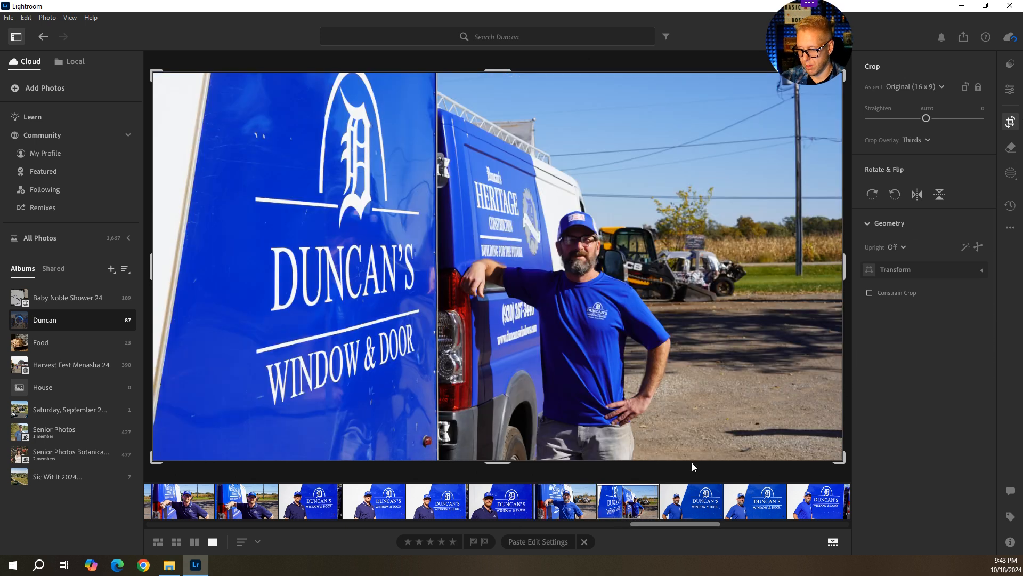
left_click(897, 247)
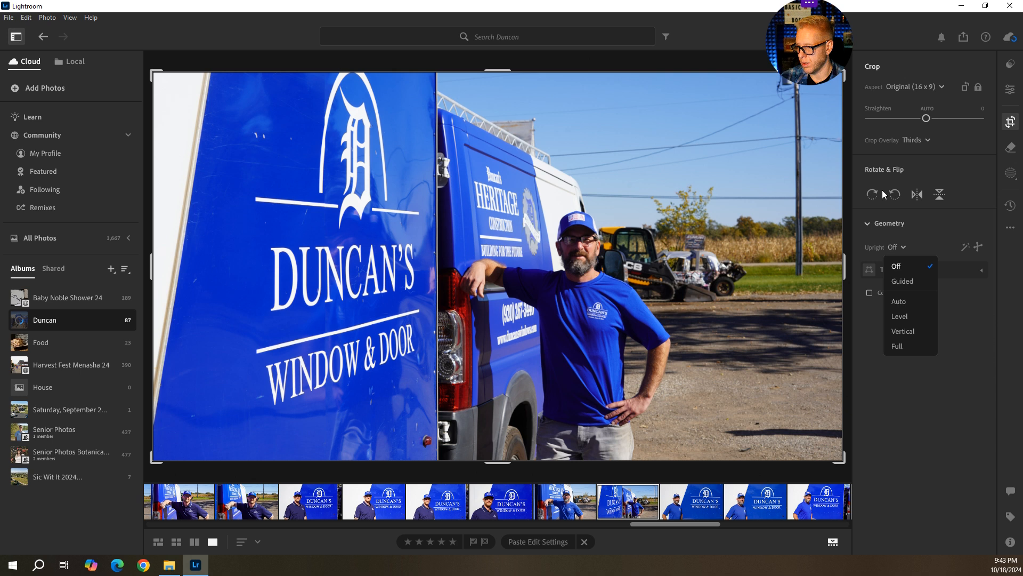
left_click(899, 301)
left_click(1010, 90)
left_click(875, 86)
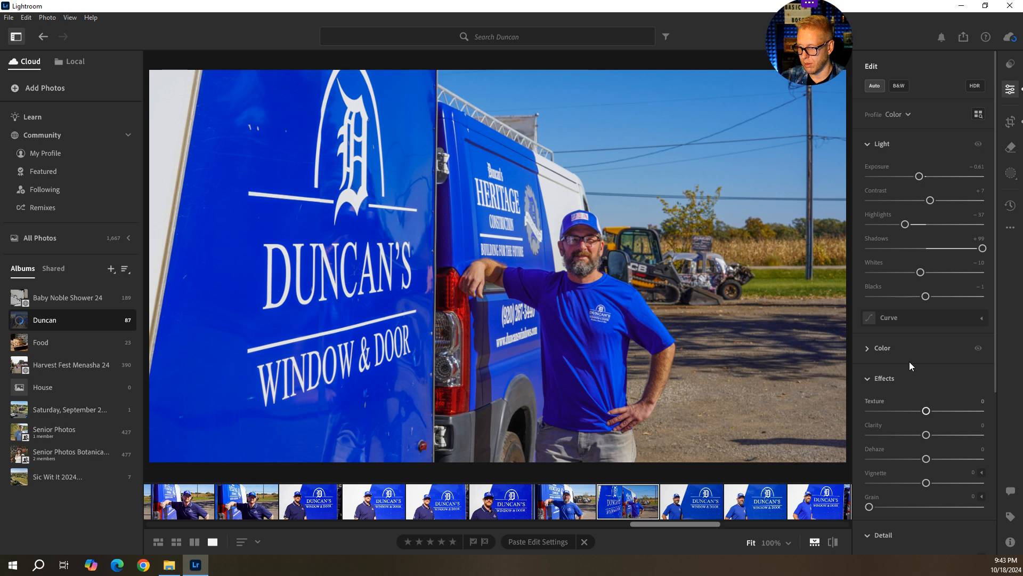
Step: Adjust the wide blue T-shirt shot to Shadows +100, Blacks +48, Highlights -2 and Exposure -0.42
mouse_move(982, 249)
left_mouse_down()
mouse_move(957, 251)
mouse_move(983, 249)
left_mouse_up()
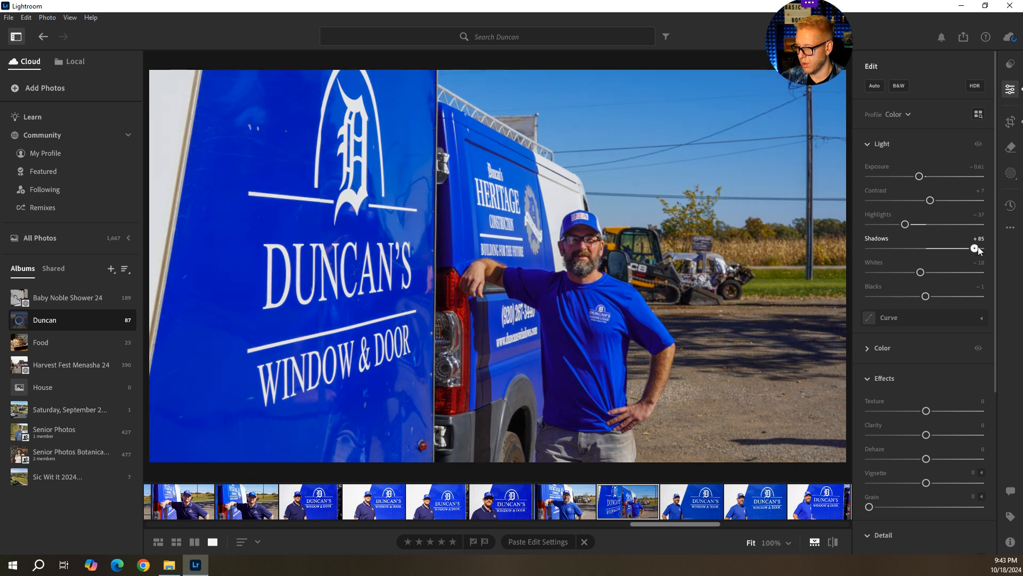
left_click_drag(928, 297, 954, 298)
left_click_drag(905, 224, 925, 225)
left_click_drag(919, 176, 923, 177)
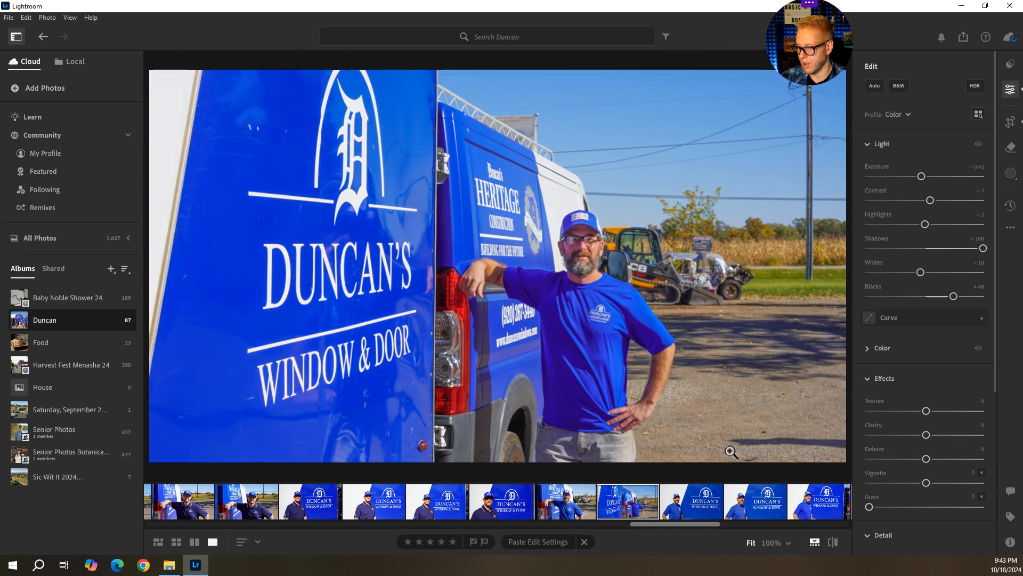
Step: Apply Auto to the wide shot of the man in the hoodie and set Exposure +0.14, Highlights -19, Shadows +95, Whites +28 and Blacks -4
left_click(677, 515)
left_click_drag(683, 523, 729, 523)
left_click(509, 507)
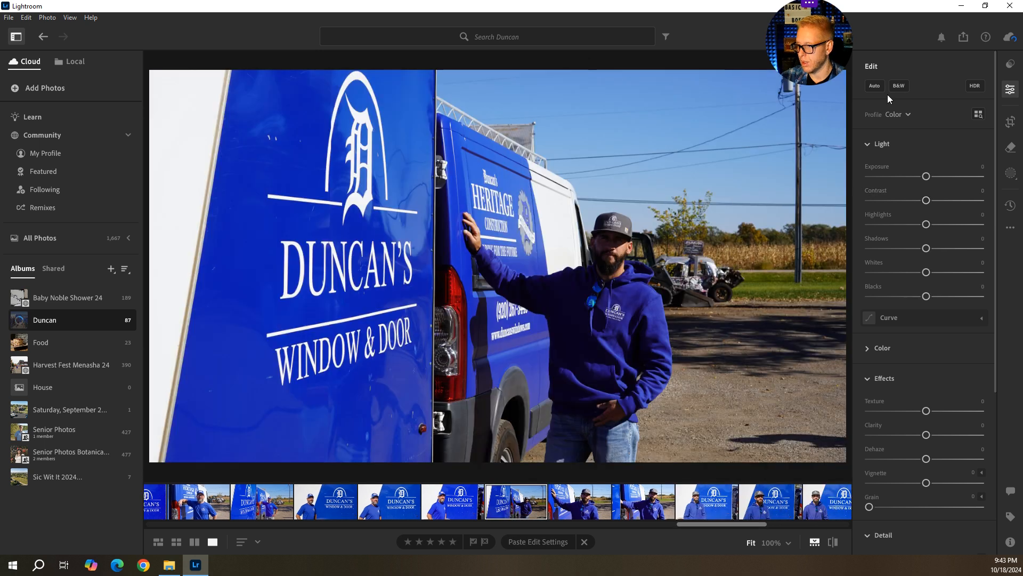
left_click(874, 85)
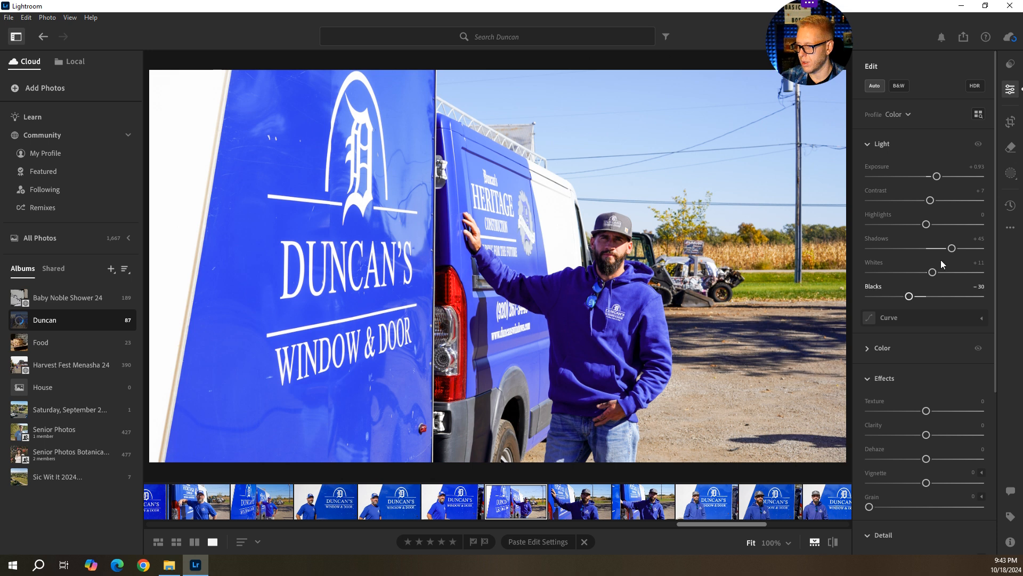
left_click_drag(940, 175, 928, 175)
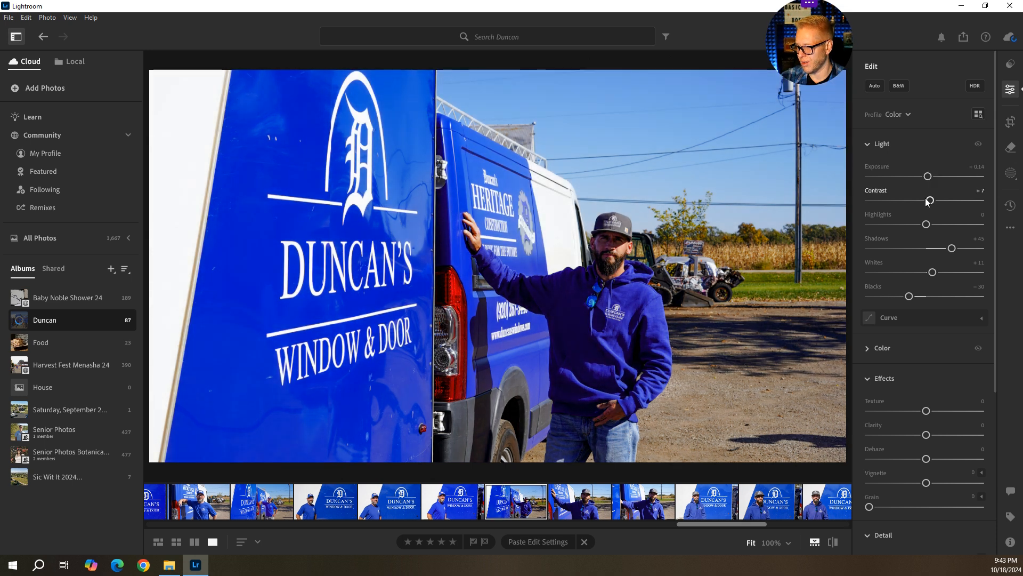
left_click_drag(925, 224, 979, 248)
left_click_drag(908, 297, 945, 279)
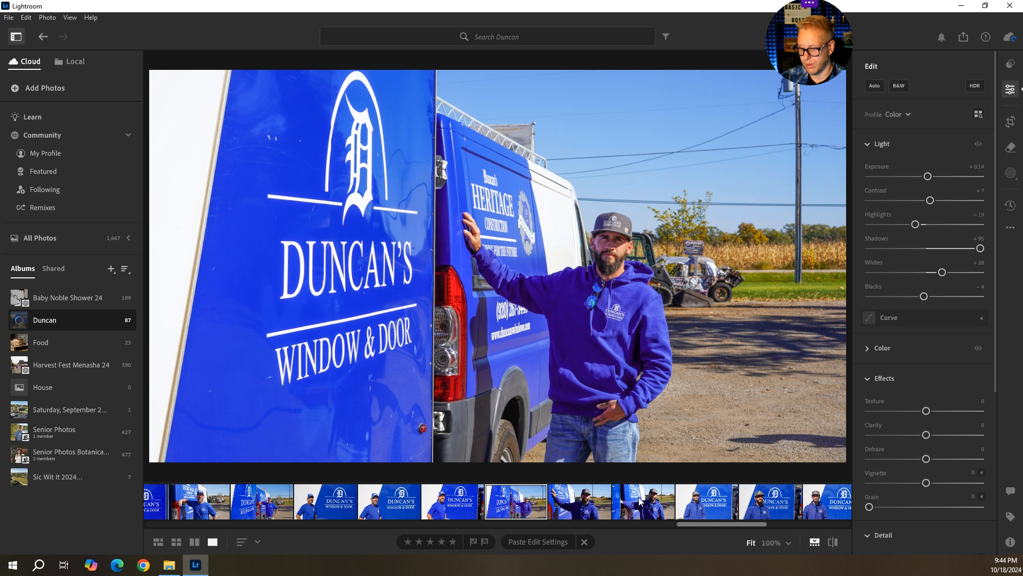
Step: Set Upright to Auto on the wide shot of the man in the blue hoodie beside the van
key("Right")
key("Left")
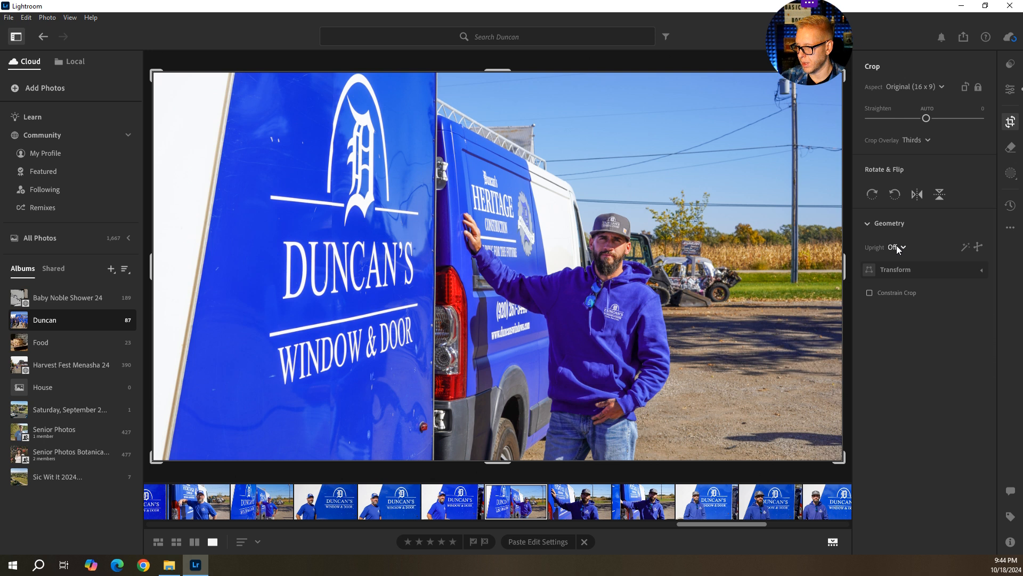
left_click(903, 247)
left_click(898, 301)
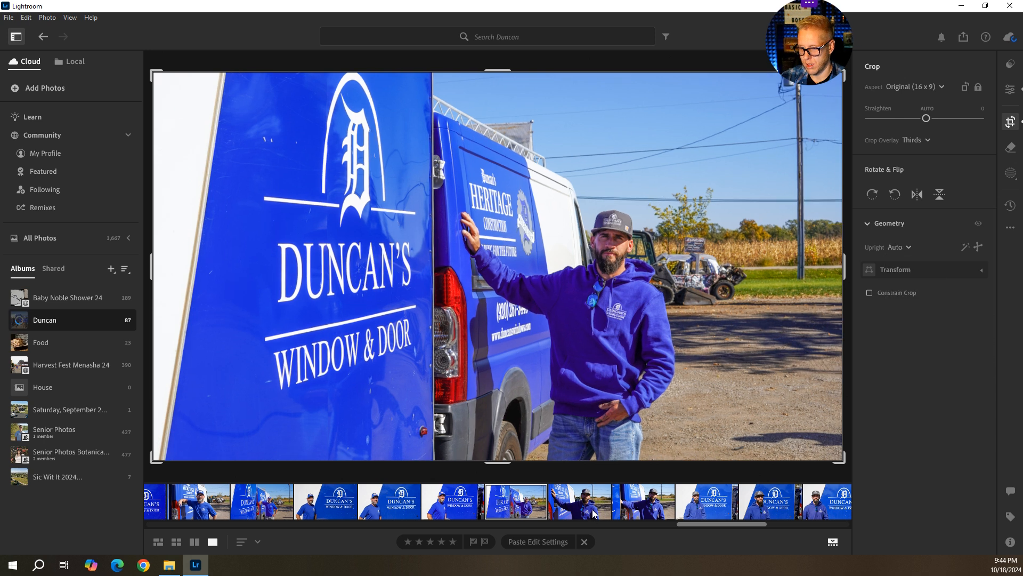
Step: Set Upright to Auto on the first close-up of the man in the hoodie with his raised hand on the van
left_click(569, 520)
left_click(899, 246)
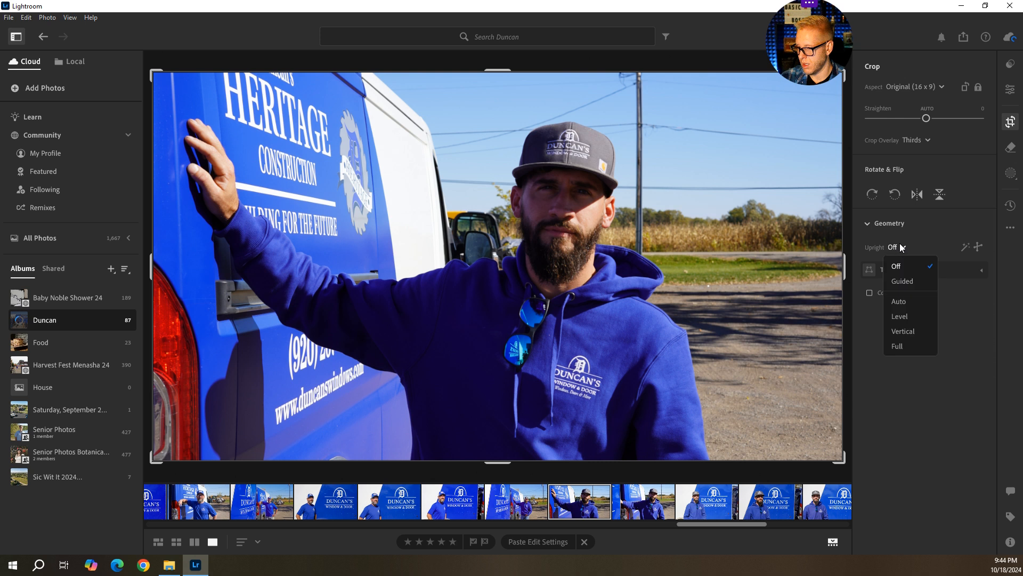
left_click(899, 300)
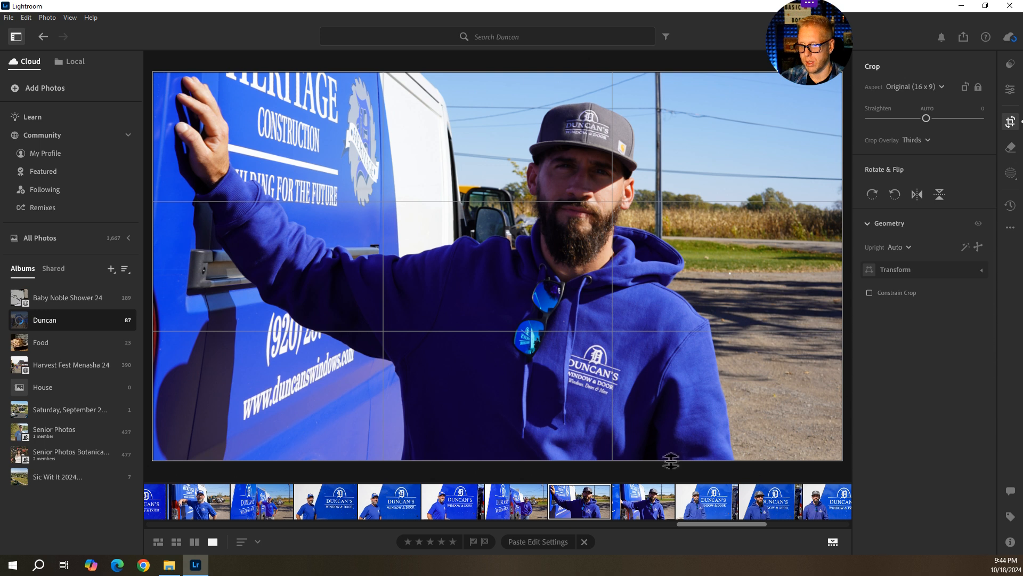
Step: Apply Auto light settings to the raised-hand hoodie close-up and set Shadows to +54 and Blacks to +11
left_click(1010, 89)
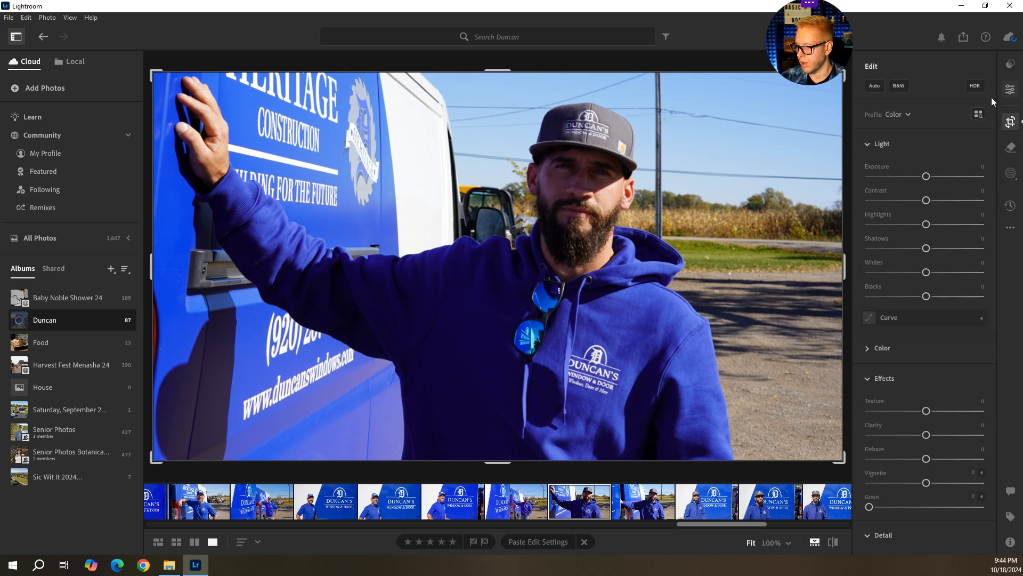
left_click(894, 115)
left_click(898, 115)
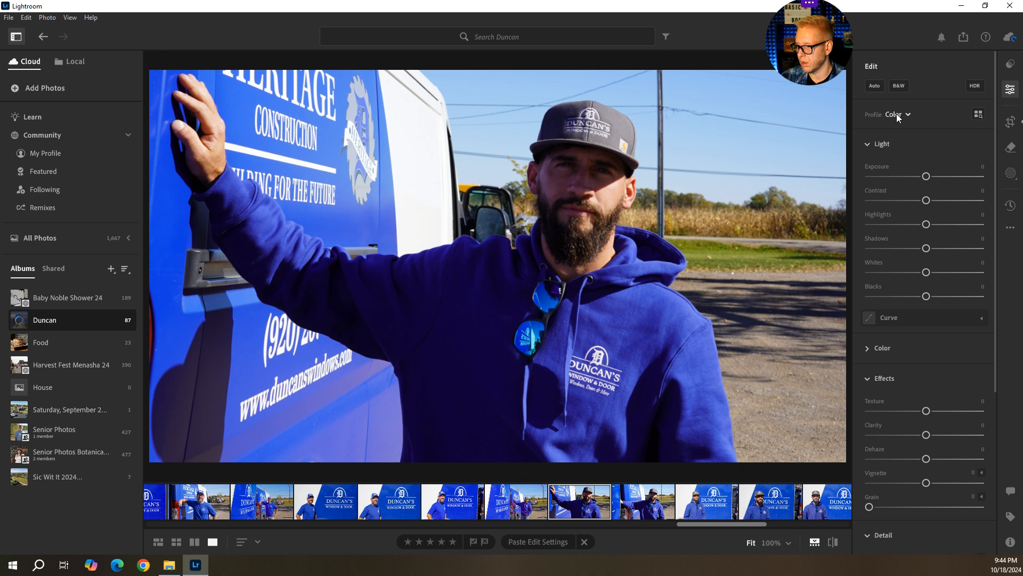
left_click(875, 90)
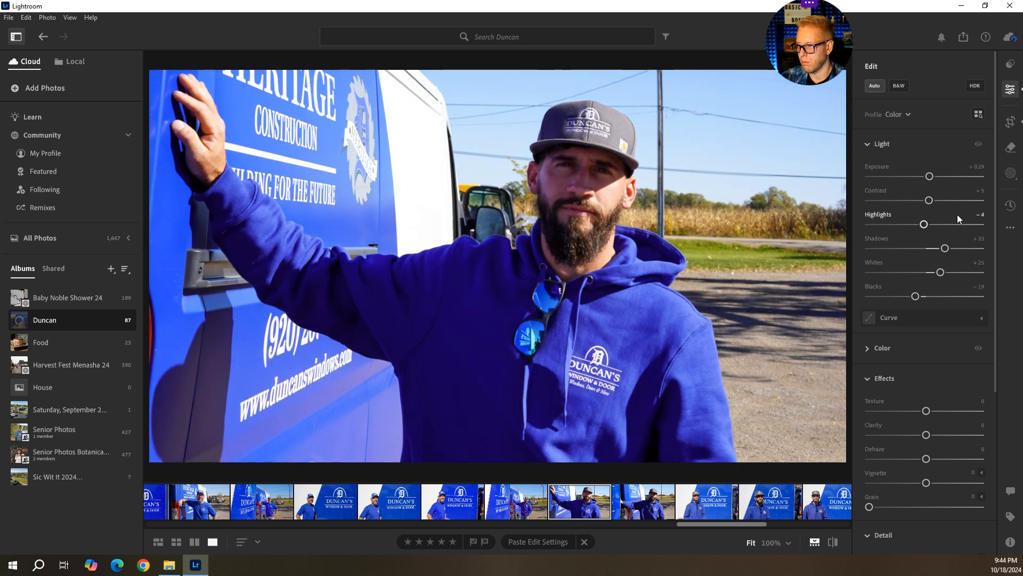
mouse_move(945, 249)
left_mouse_down()
mouse_move(1002, 253)
mouse_move(957, 255)
left_mouse_up()
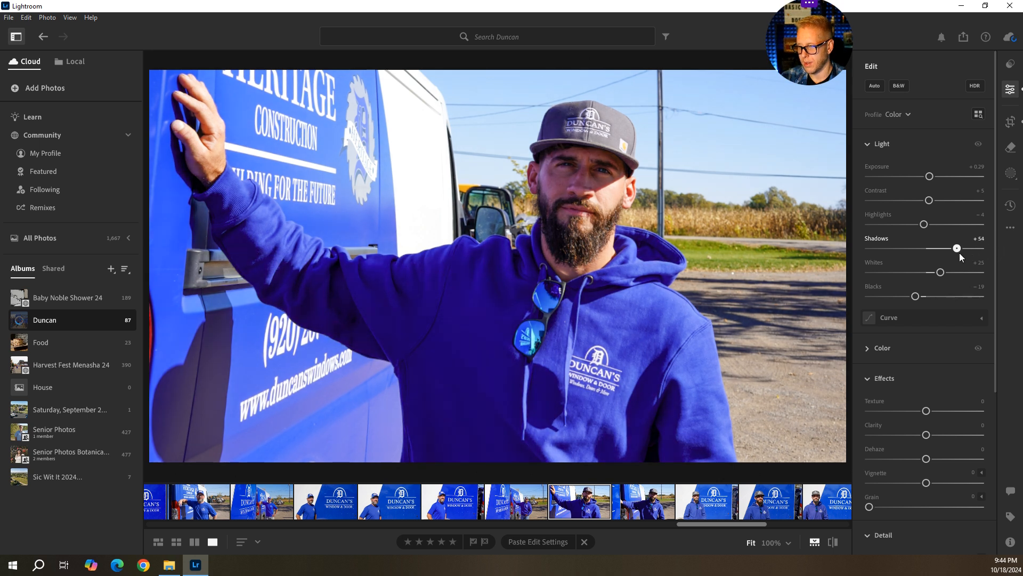
mouse_move(915, 297)
left_mouse_down()
mouse_move(943, 298)
mouse_move(932, 299)
left_mouse_up()
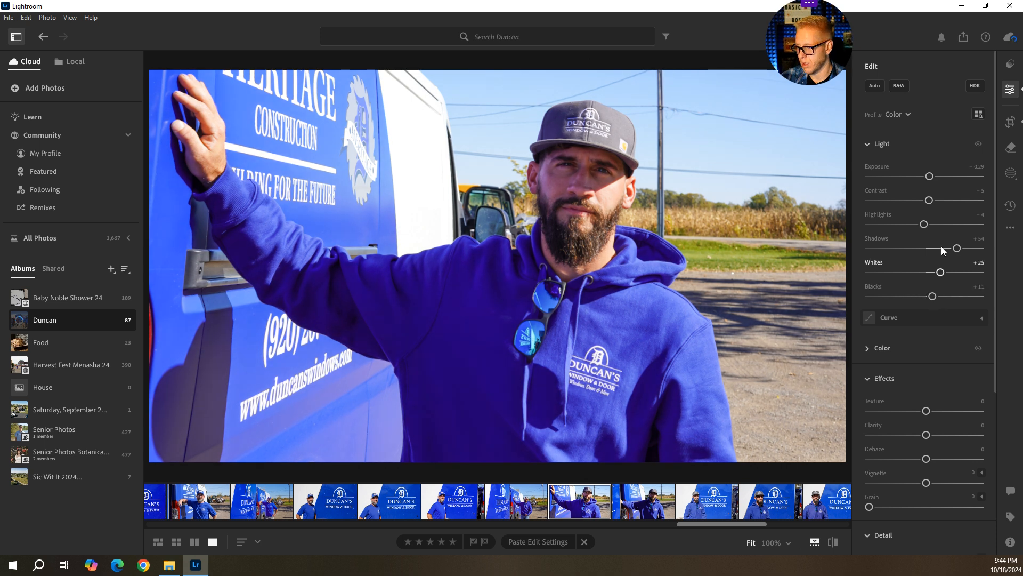
Step: Apply Auto light settings and Auto Upright to the second close-up of the man in the hoodie leaning on the van
left_click(626, 494)
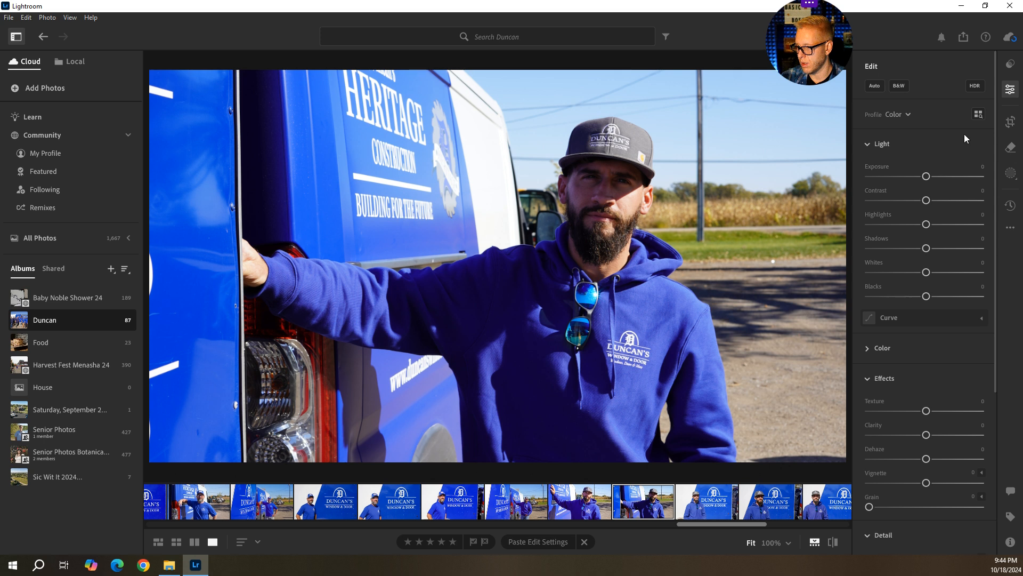
left_click(873, 88)
key("c")
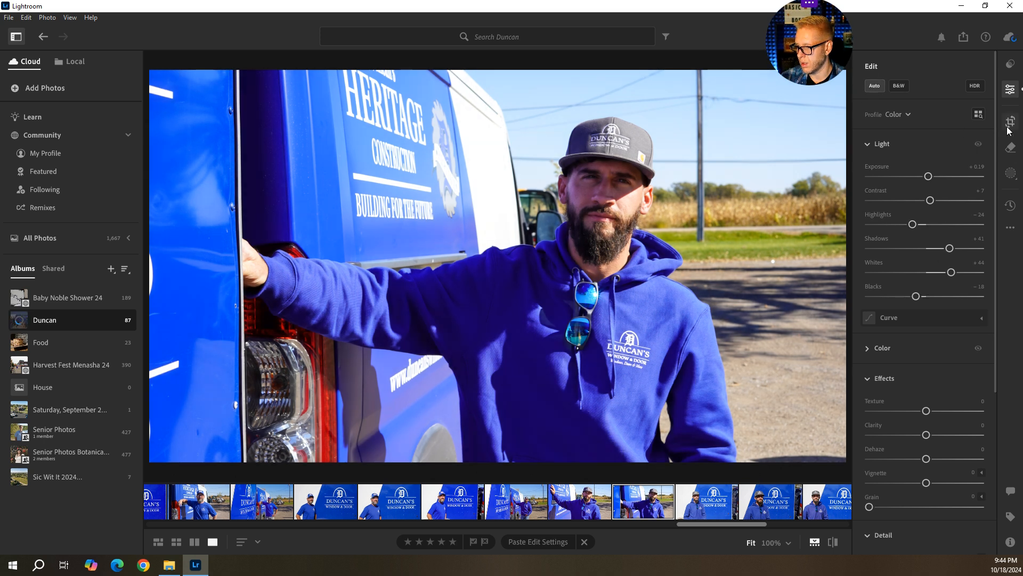
left_click(896, 247)
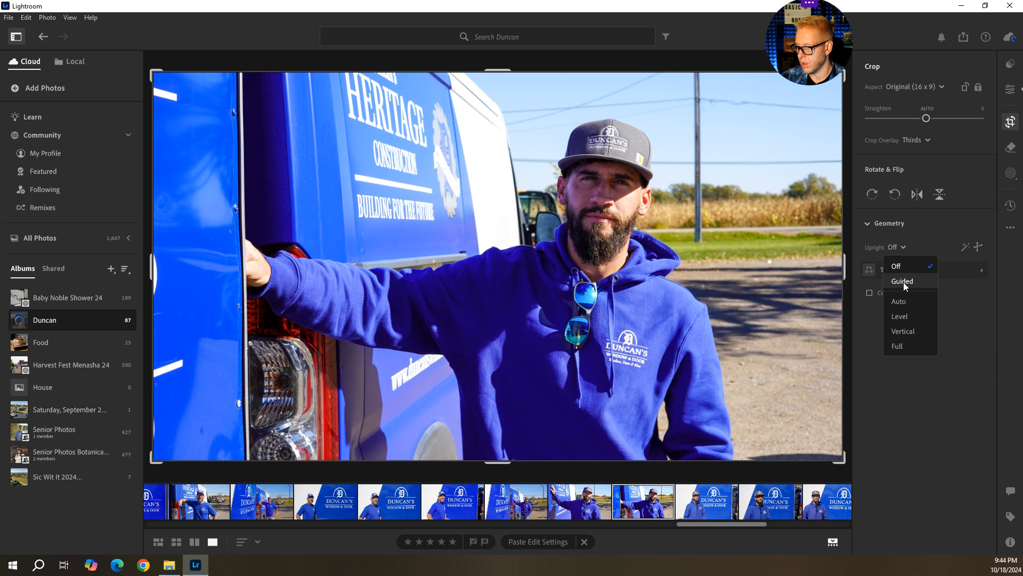
left_click(899, 302)
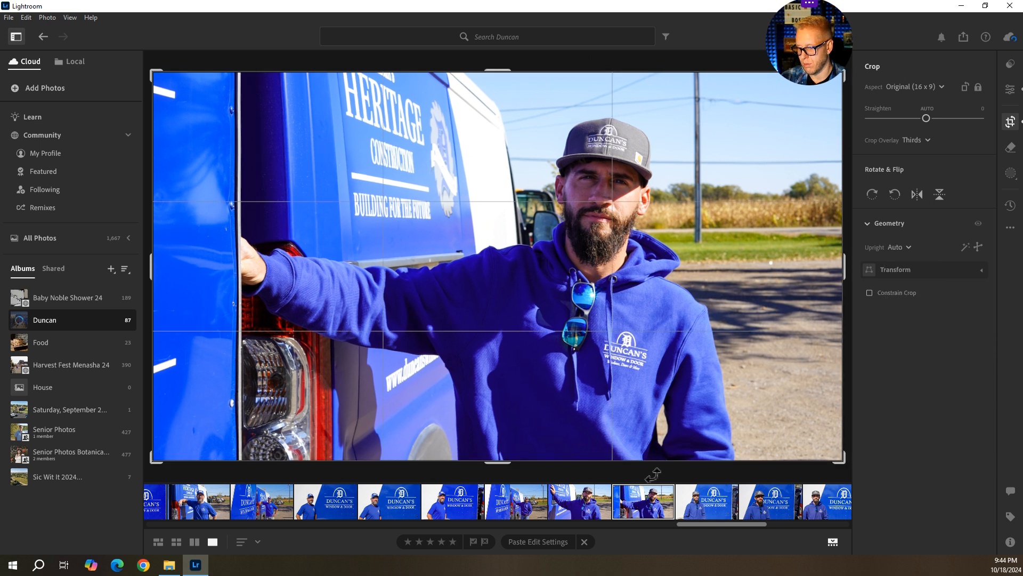
Step: Open the photo of the man in the hoodie in front of the large van logo and look through the neighbouring thumbnails
left_click(712, 508)
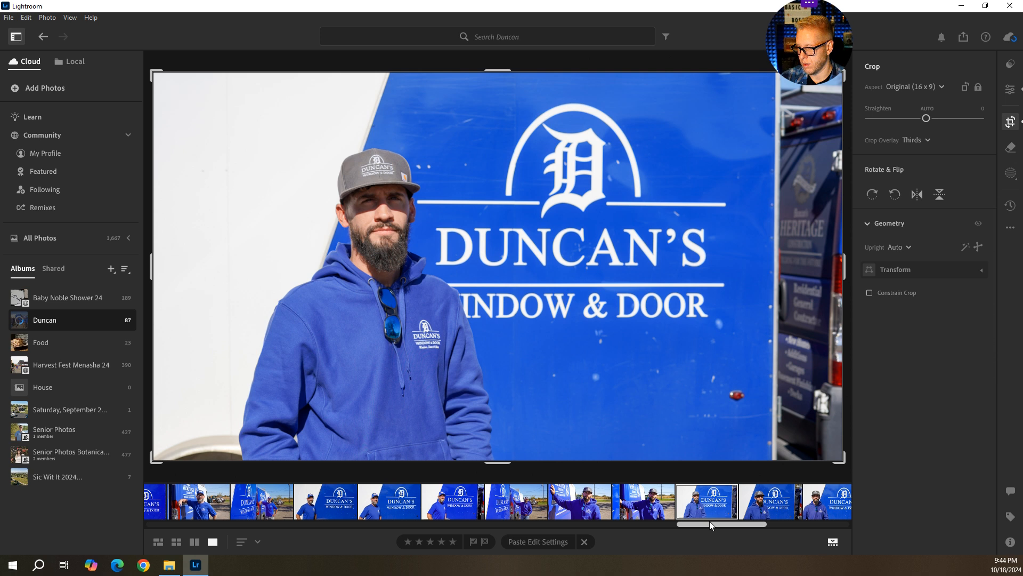
scroll(709, 520, "down", 3)
scroll(729, 522, "up", 3)
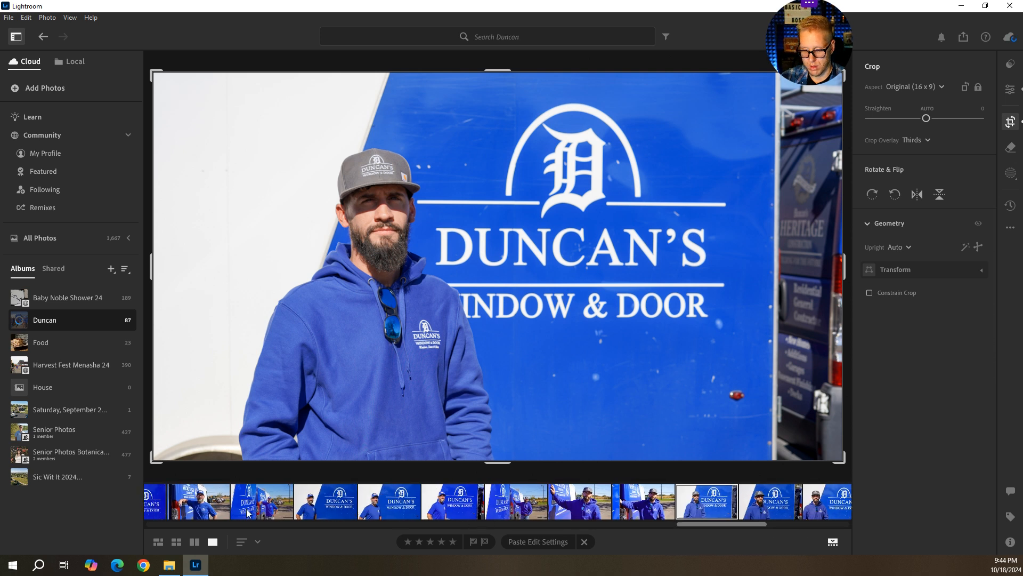
Step: Set Upright to Auto and apply Auto light settings on the first close-up of the young man in the brown cap leaning on the van
left_click(184, 505)
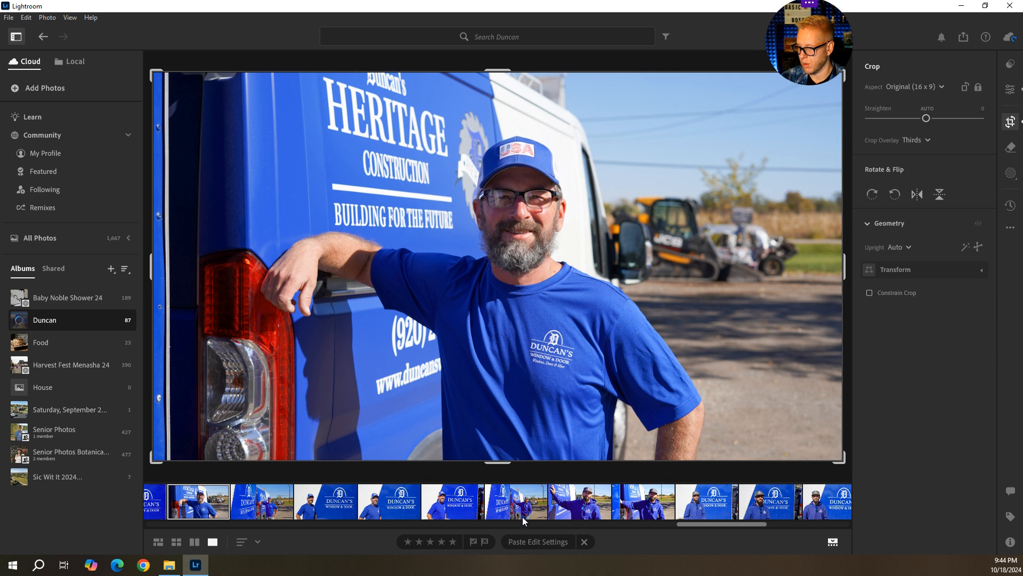
left_click(516, 504)
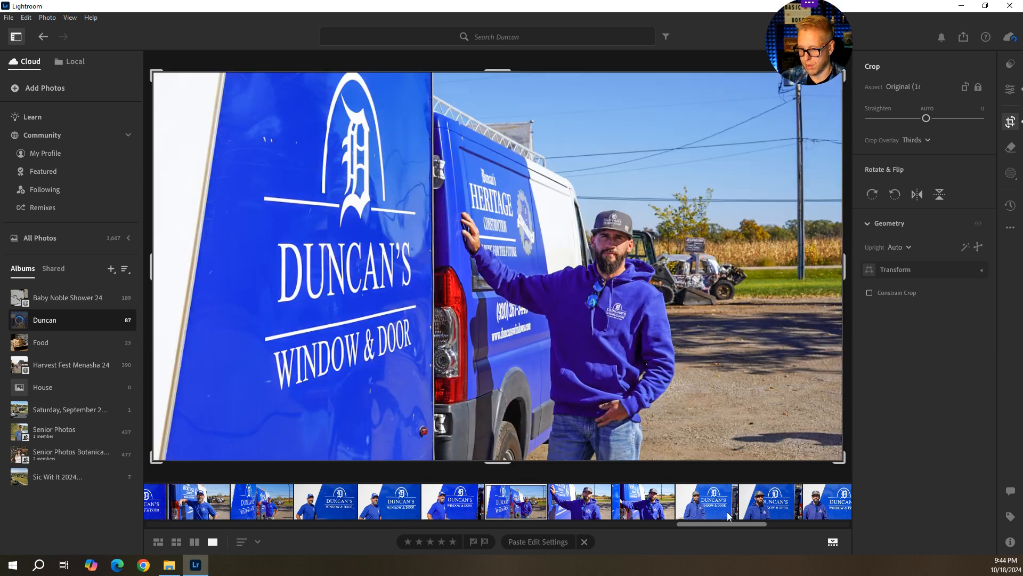
left_click_drag(696, 523, 744, 529)
left_click(457, 508)
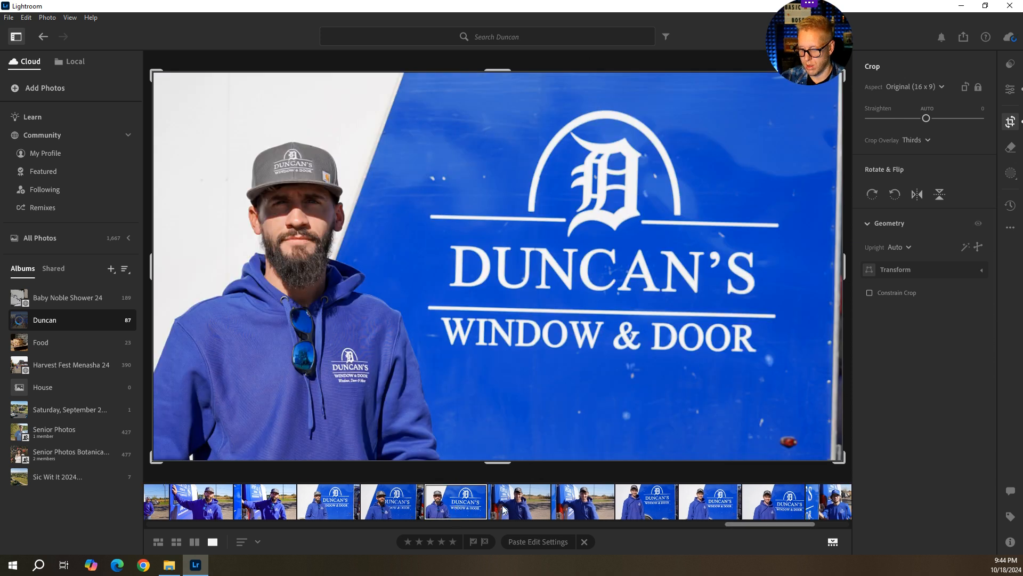
left_click(523, 509)
left_click(901, 227)
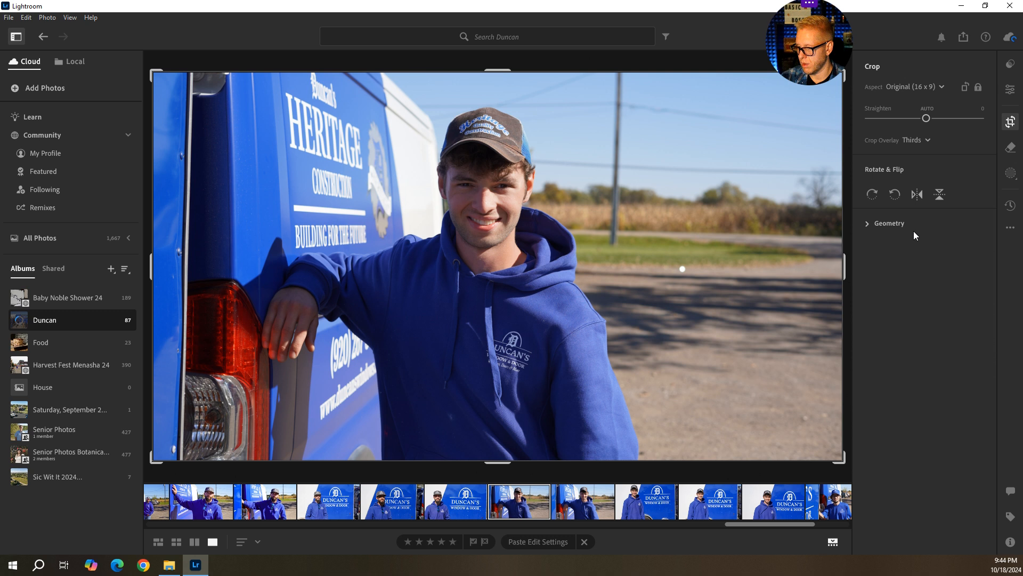
left_click(993, 228)
left_click(905, 249)
left_click(897, 302)
left_click(902, 250)
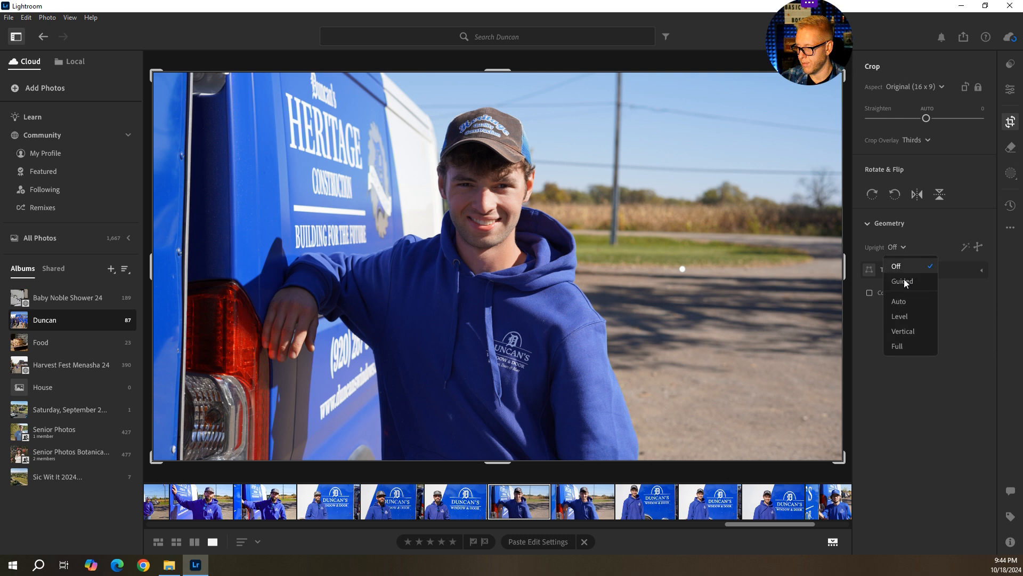
left_click(930, 327)
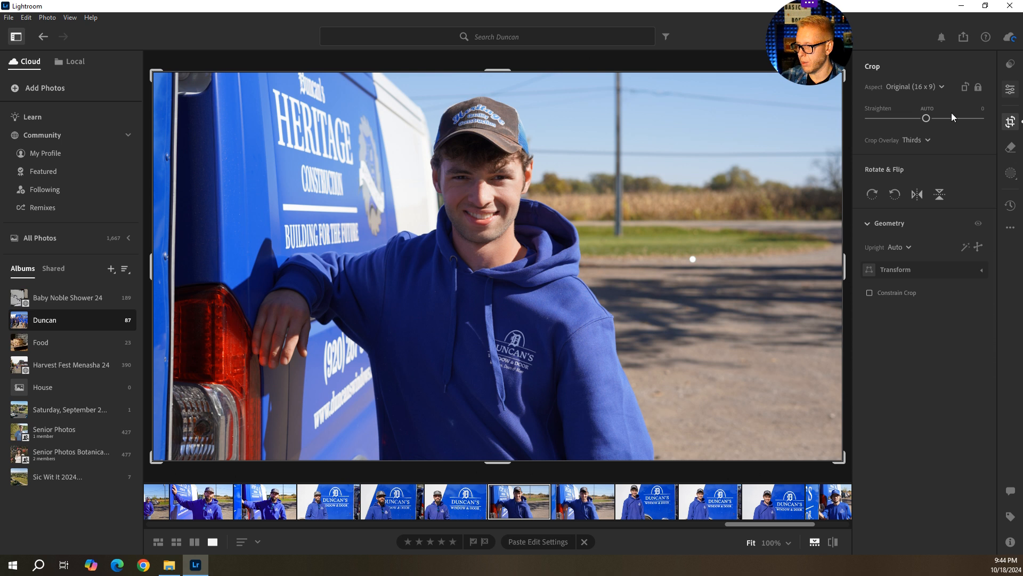
left_click(1010, 89)
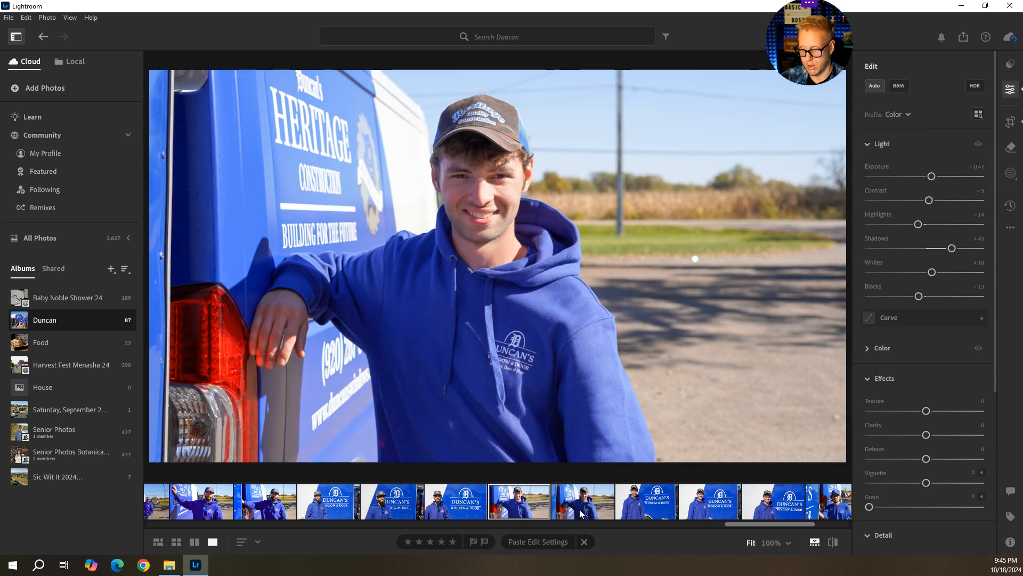
Step: Apply Auto light settings and Auto Upright to the second close-up of the young man in the brown cap
left_click(580, 513)
left_click(873, 84)
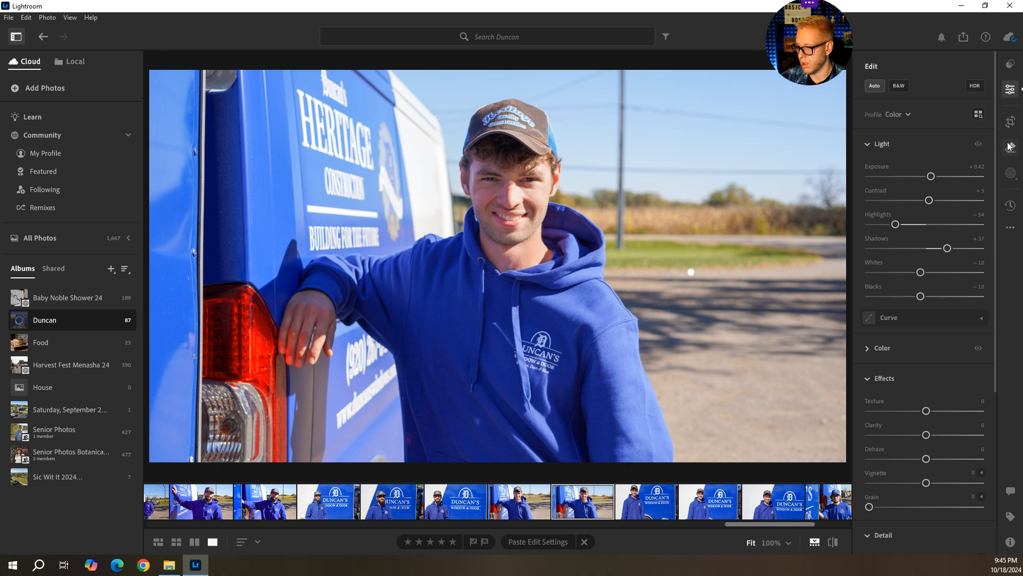
left_click(1011, 121)
left_click(899, 248)
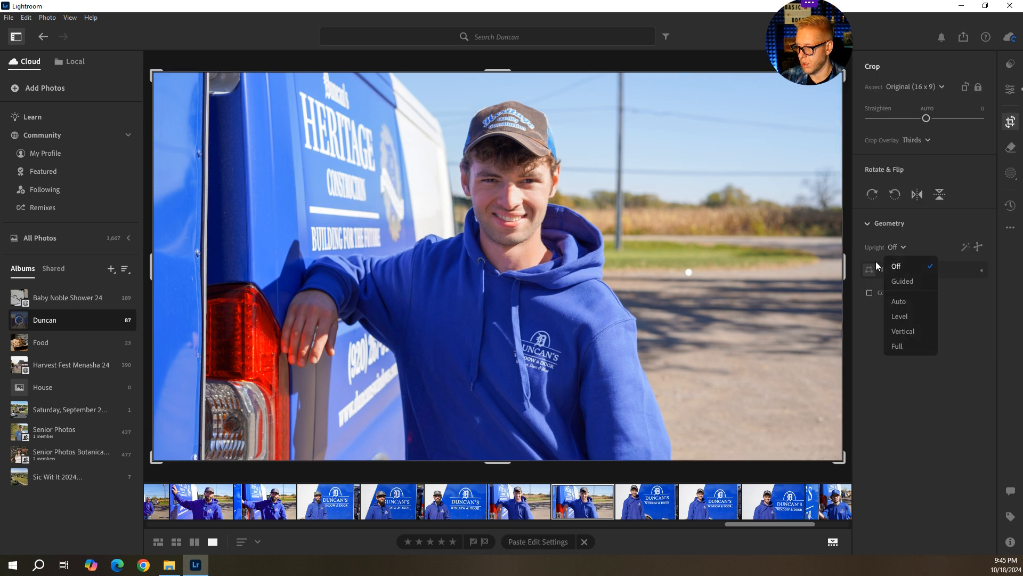
left_click(899, 301)
Step: Set Upright to Auto on the first close-up of the man in glasses and a blue cap beside the van
key("Right")
left_click_drag(743, 524, 801, 524)
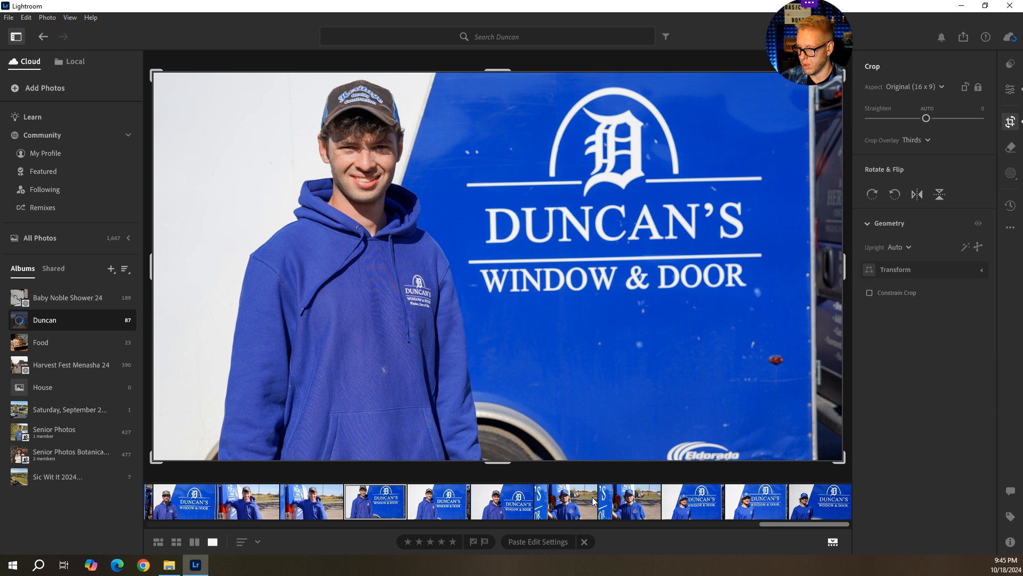
left_click(574, 502)
left_click(899, 249)
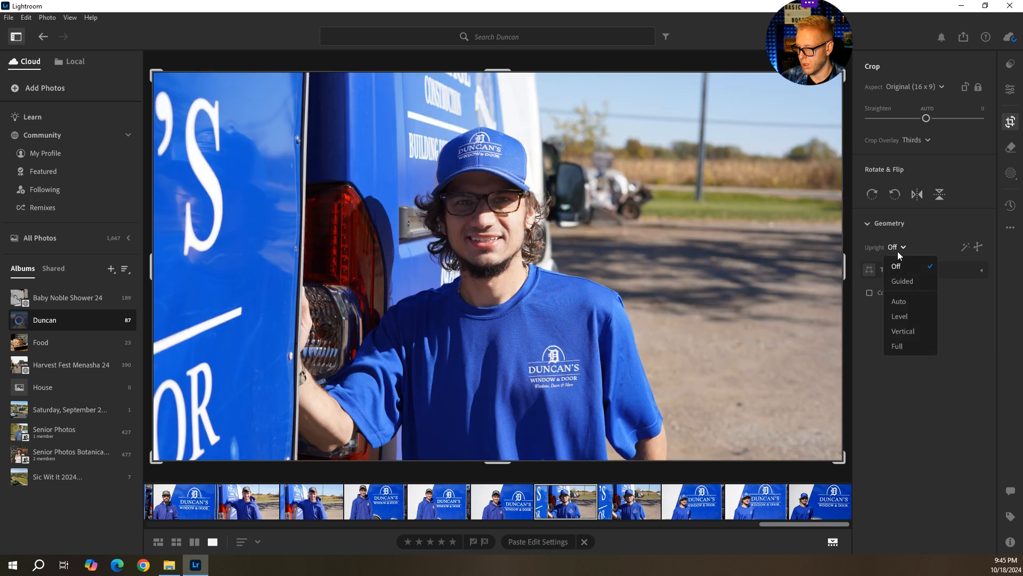
left_click(937, 302)
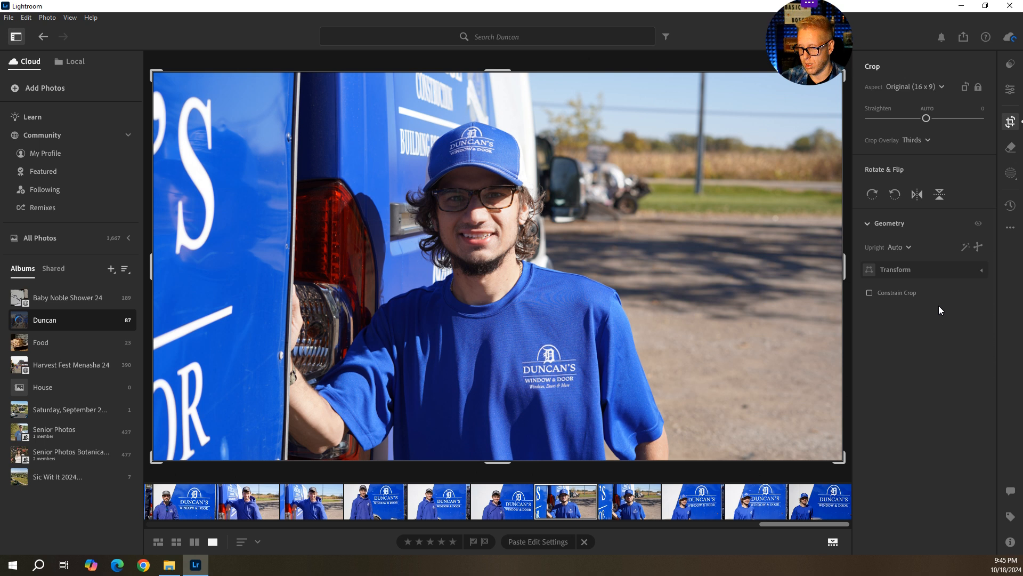
Step: Apply Auto light settings to this close-up, then set Exposure to about -0.14, Highlights -16, Shadows +94, Whites -29 and Blacks -13
left_click(1009, 92)
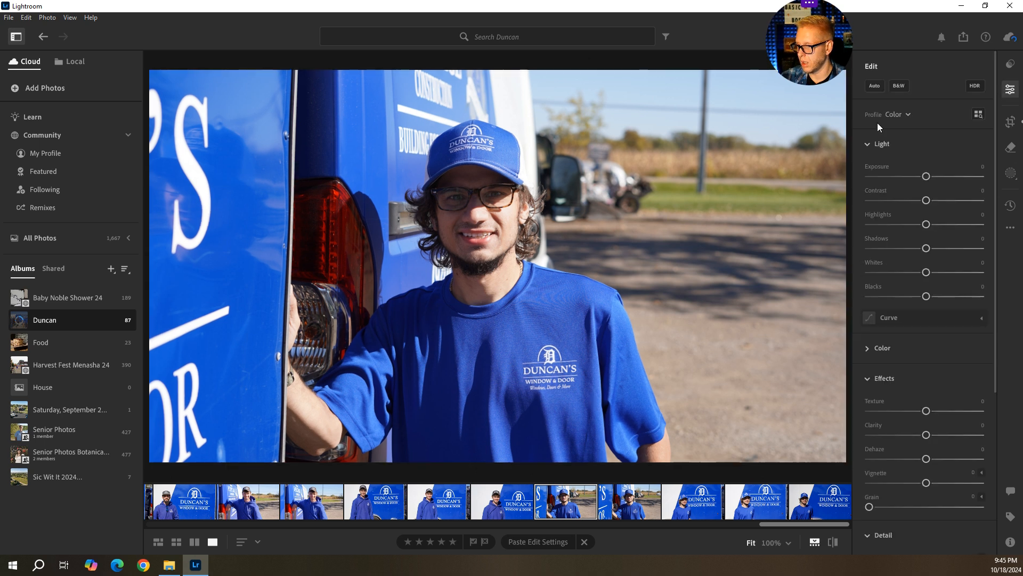
left_click(875, 85)
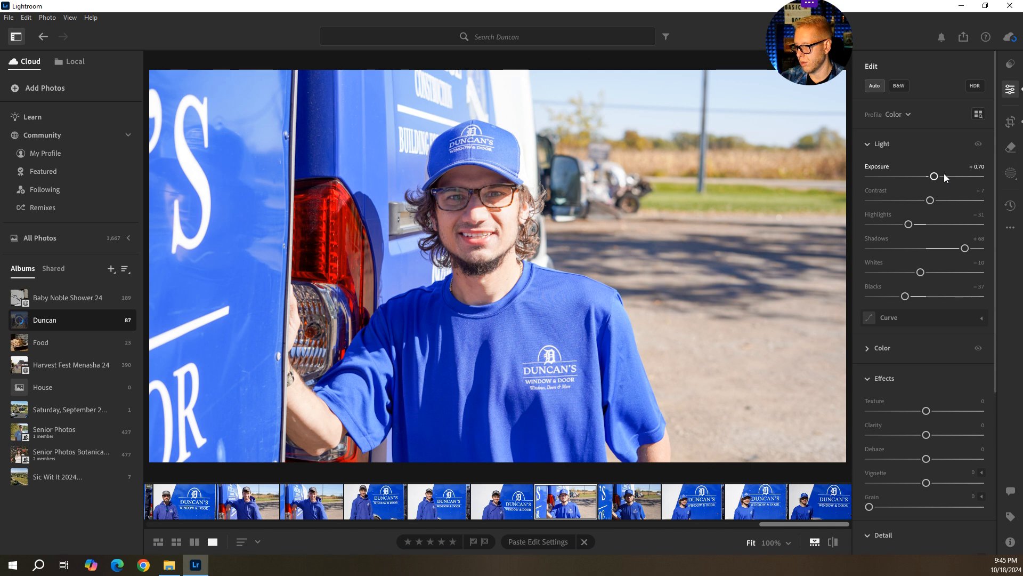
left_click_drag(933, 178, 930, 175)
left_click_drag(909, 224, 980, 248)
left_click_drag(920, 272, 919, 296)
left_click_drag(930, 176, 925, 179)
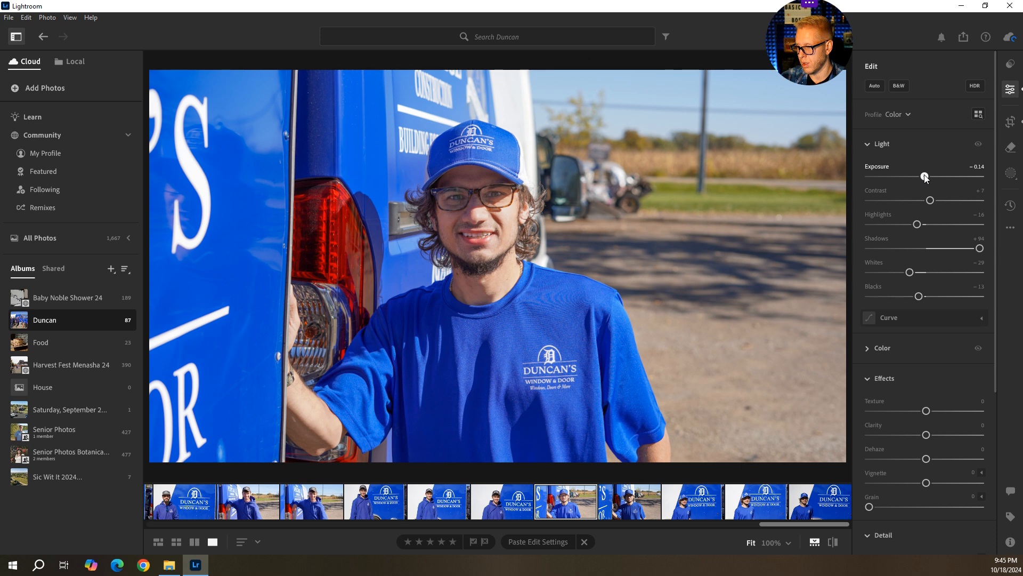
Step: Apply Auto light settings to the second close-up of the man in glasses, set Exposure to -0.02, raise Shadows and adjust Whites and Blacks
key("Right")
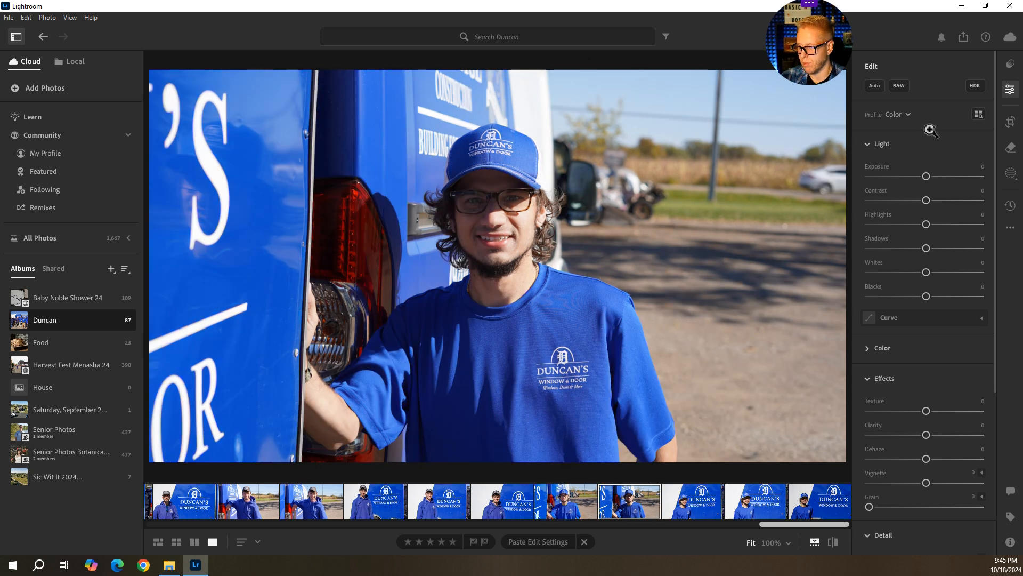
left_click(874, 85)
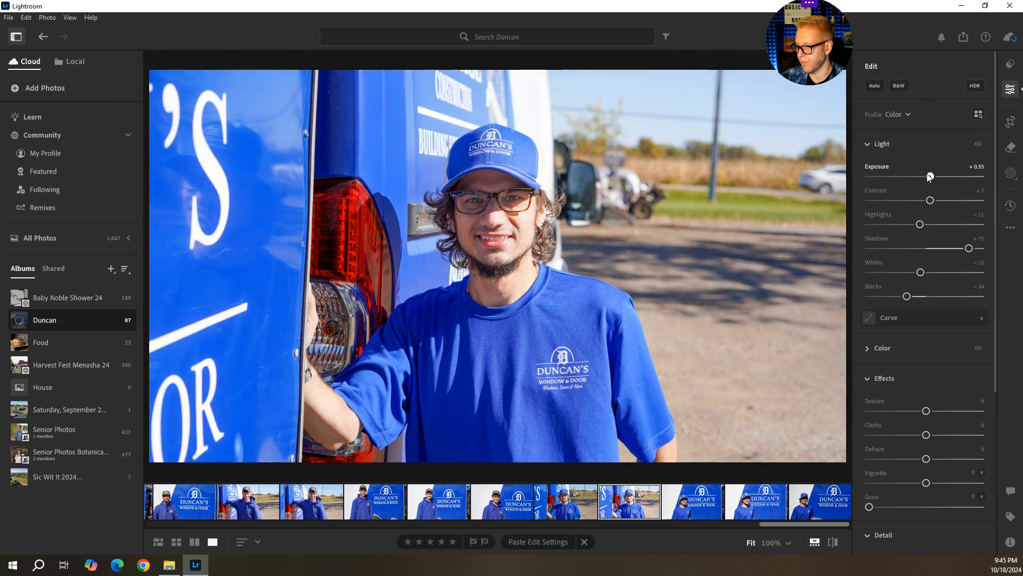
left_click_drag(929, 176, 924, 177)
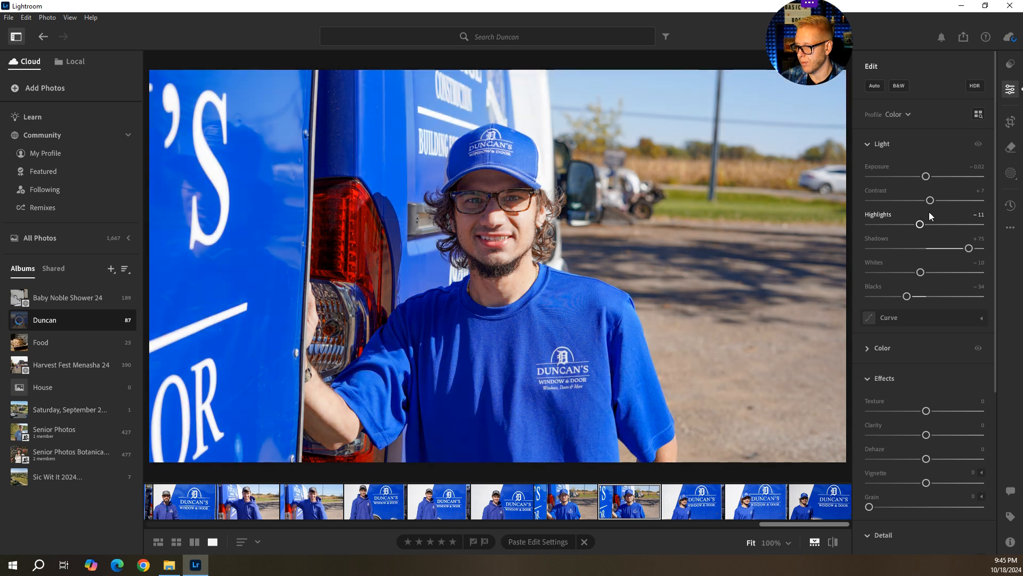
left_click_drag(969, 247, 983, 248)
left_click_drag(922, 273, 897, 295)
Step: Set Upright to Auto on the second close-up of the man in glasses, then return to the start of the filmstrip
left_click(1011, 121)
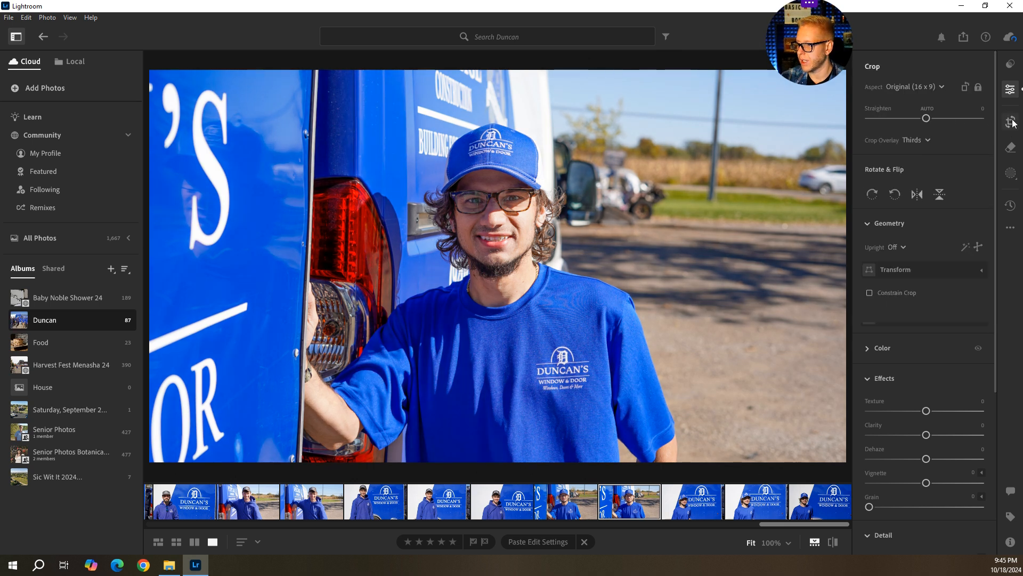
left_click(905, 247)
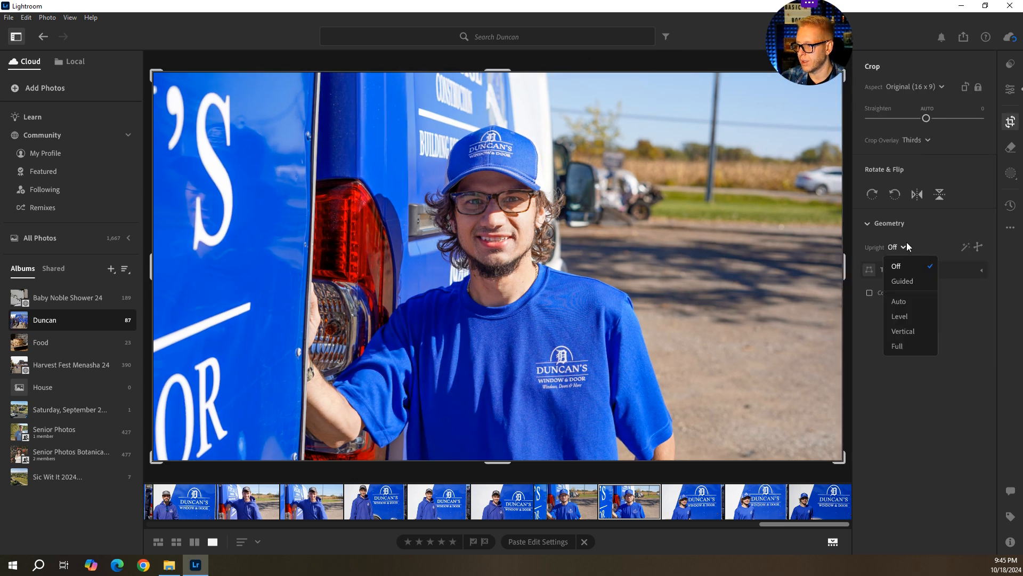
left_click(899, 302)
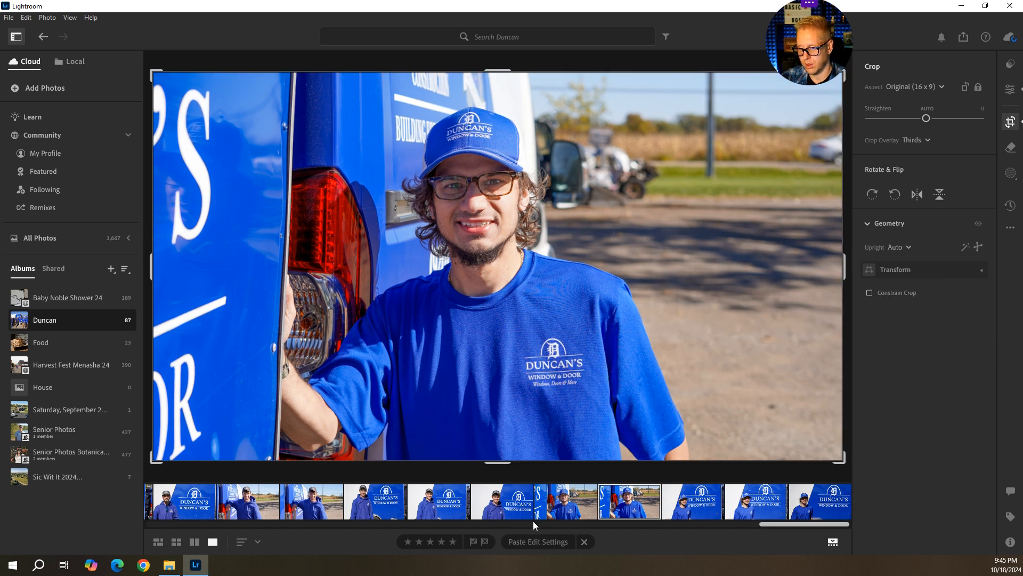
left_click(709, 497)
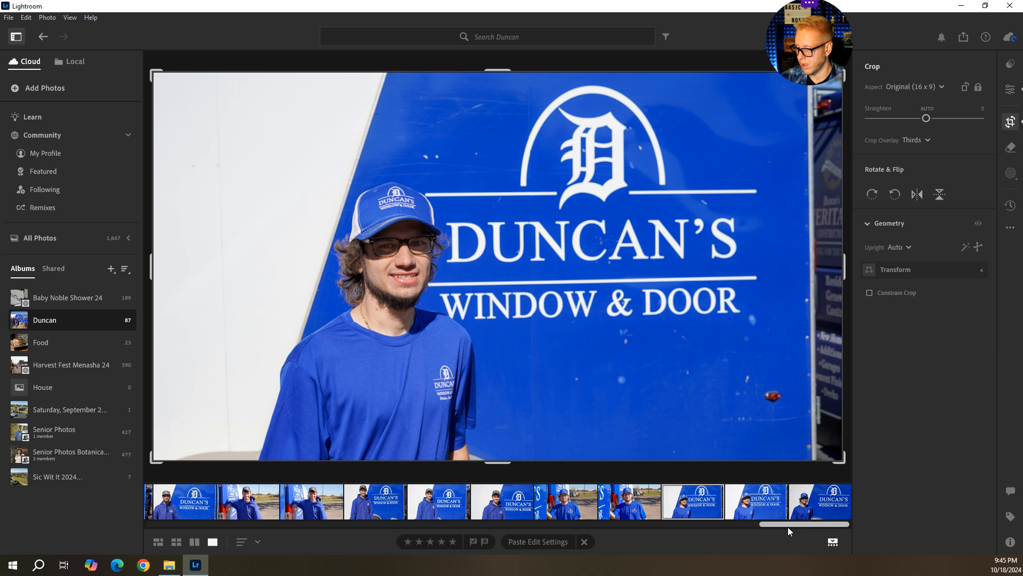
left_click_drag(784, 524, 112, 469)
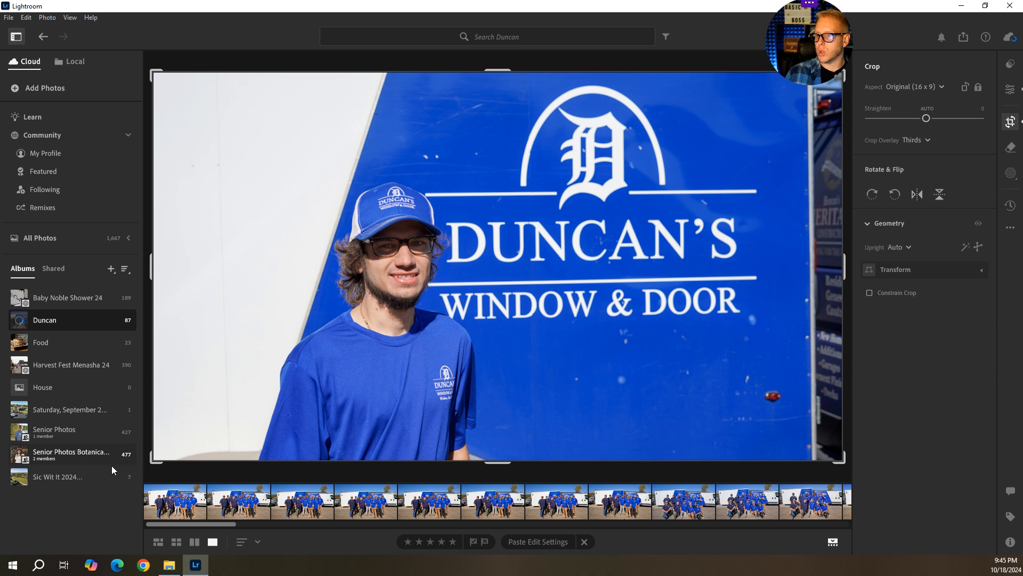
Step: Check the cloud storage and sync status, and view the export and sharing options for the current photo
left_click_drag(818, 45, 642, 219)
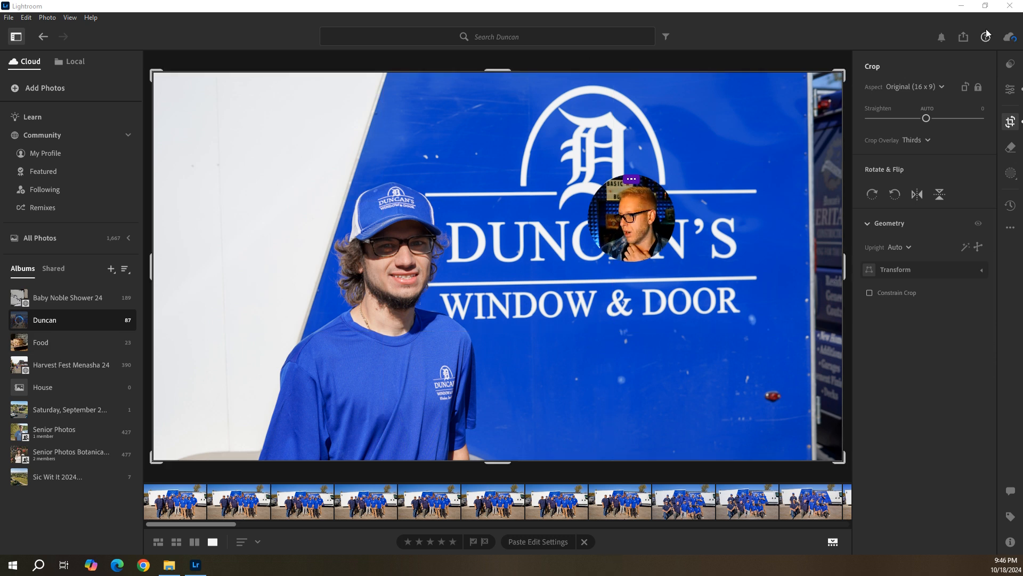
left_click(1009, 38)
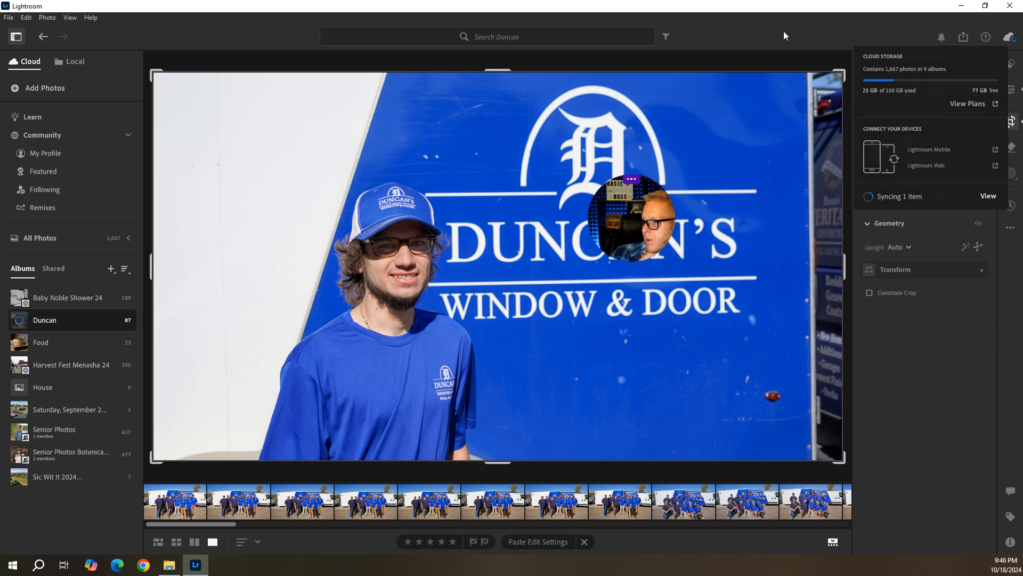
left_click(908, 38)
left_click(962, 38)
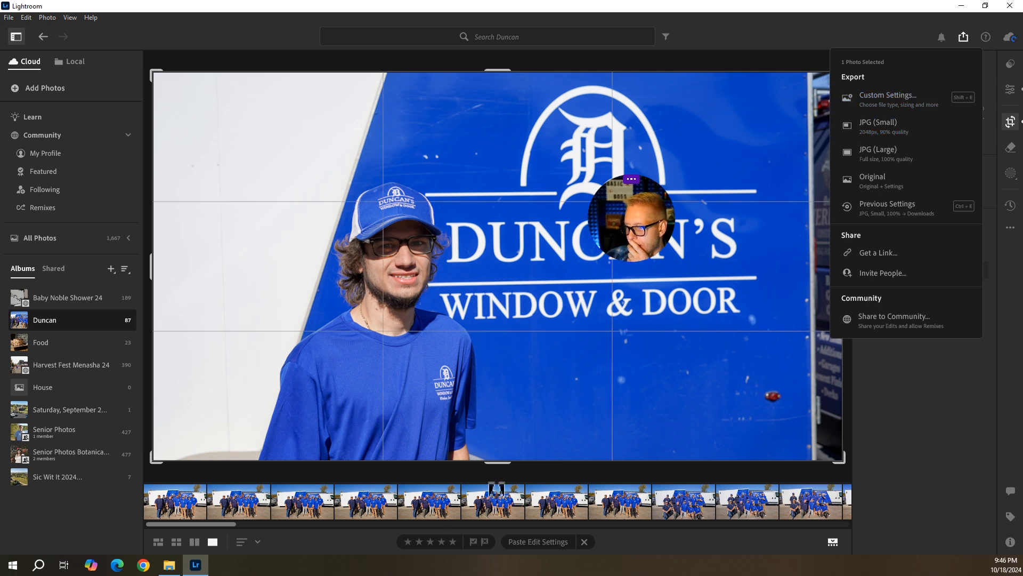
left_click(524, 460)
Step: Show the Duncan album as a photo grid and select all of its photos
left_click(493, 504)
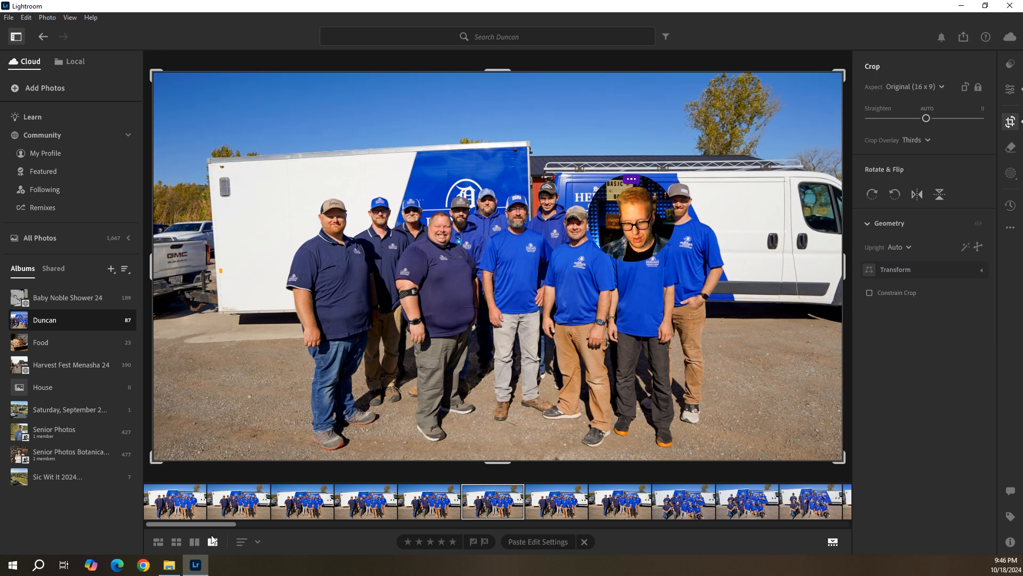
left_click(158, 541)
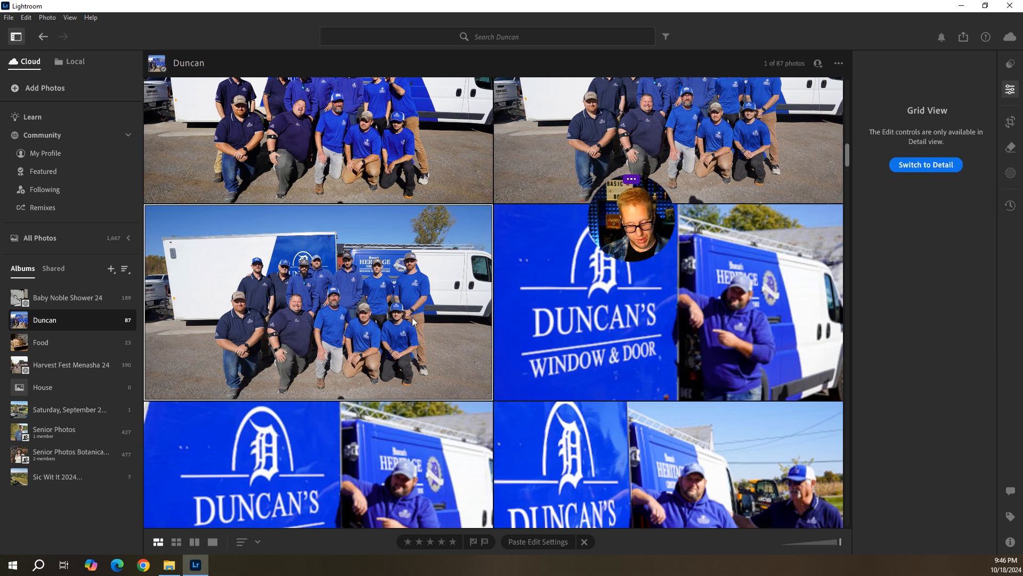
left_click(211, 542)
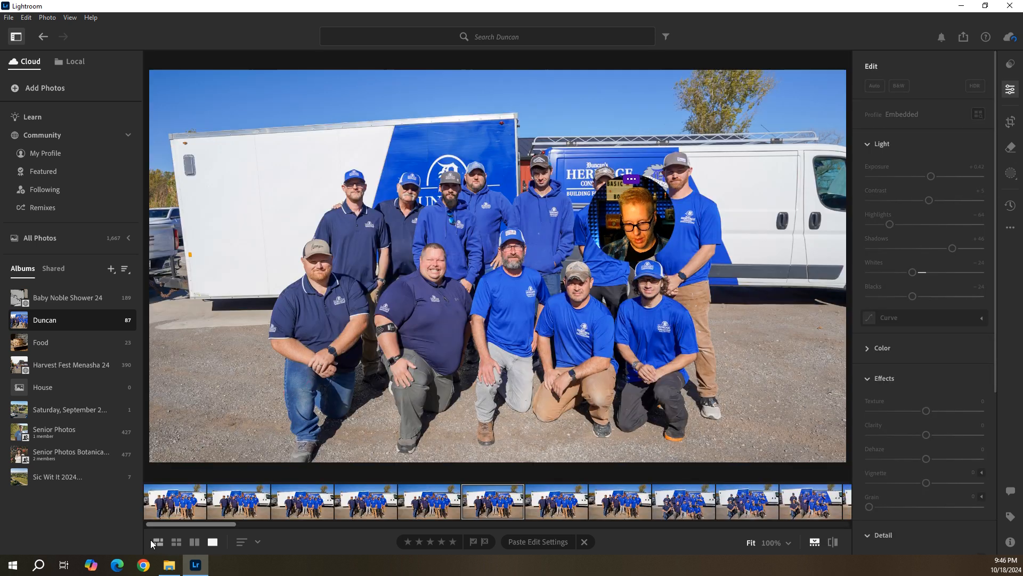
left_click(158, 543)
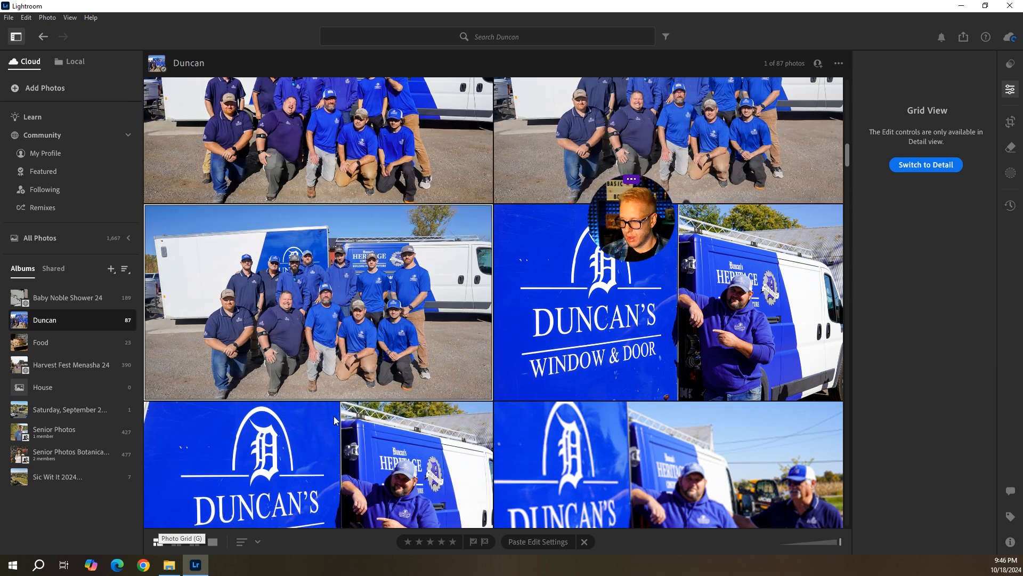
key("ctrl+a")
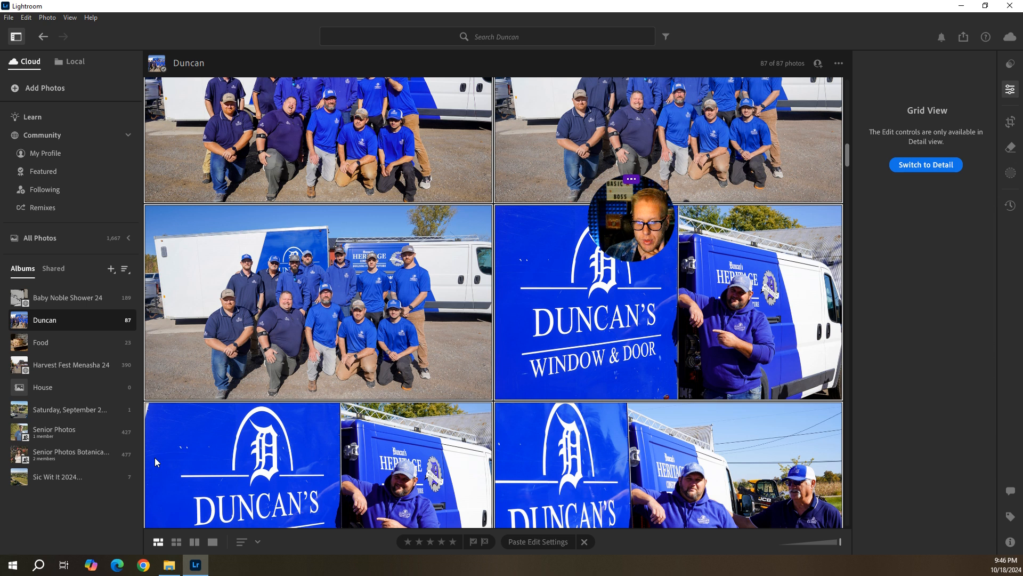
Step: Open the custom export settings for all selected photos and look through the photos in the export filmstrip
left_click(965, 39)
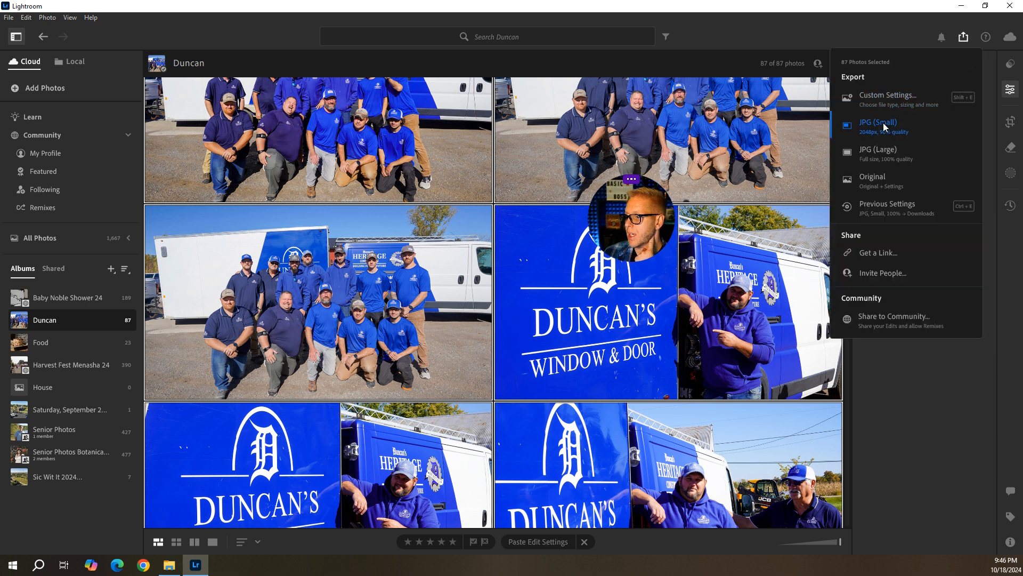
left_click(888, 98)
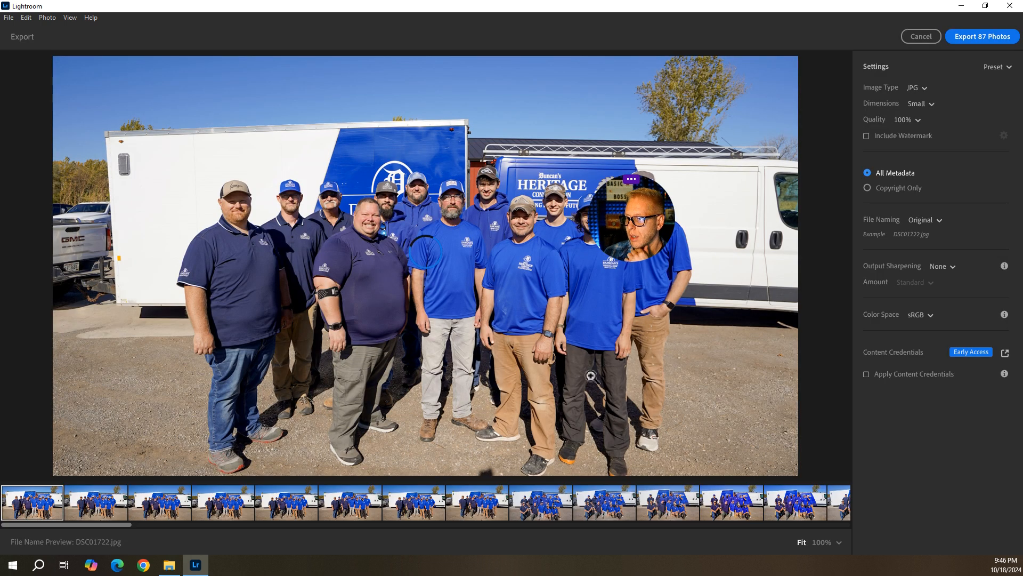
left_click(96, 500)
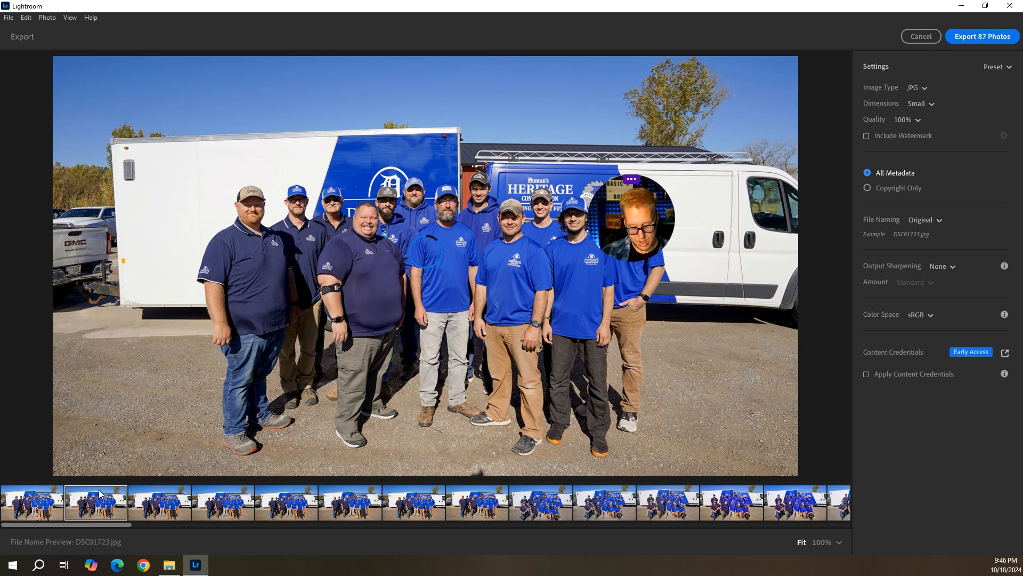
left_click(30, 510)
left_click_drag(43, 526, 838, 537)
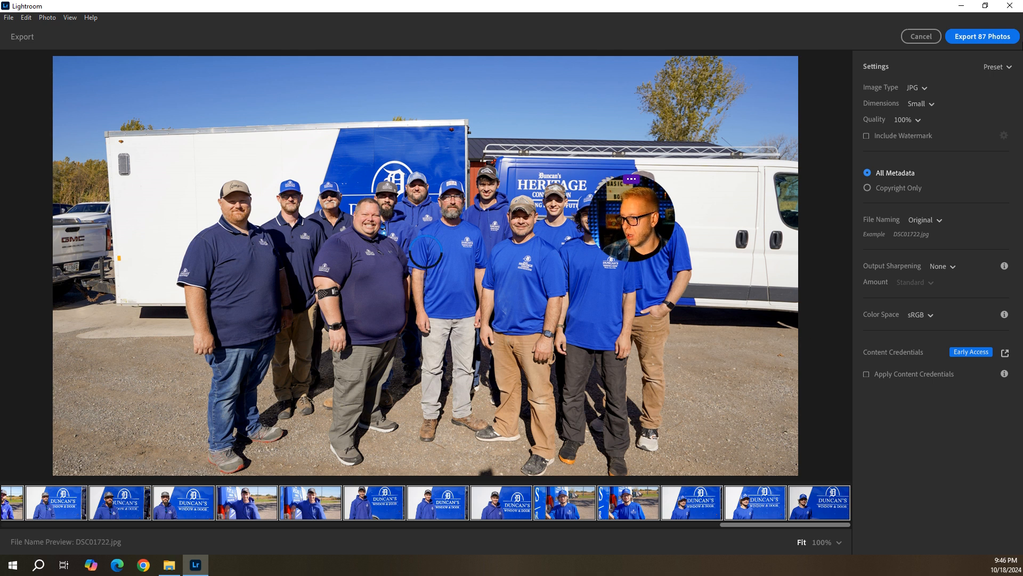
Step: Try the Custom dimensions for the export, and set the dimensions back to Small
left_click(930, 105)
left_click(932, 107)
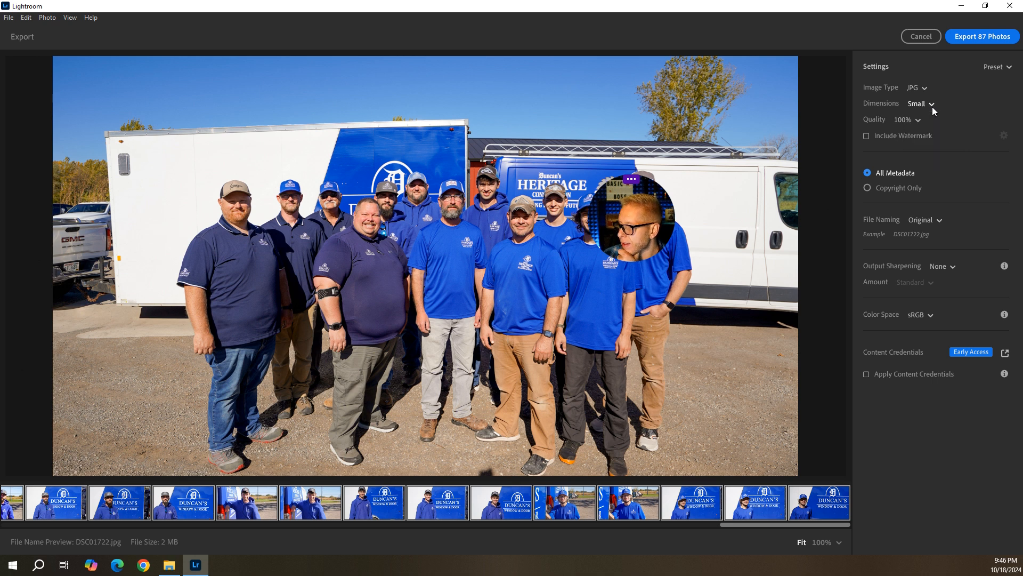
left_click(929, 152)
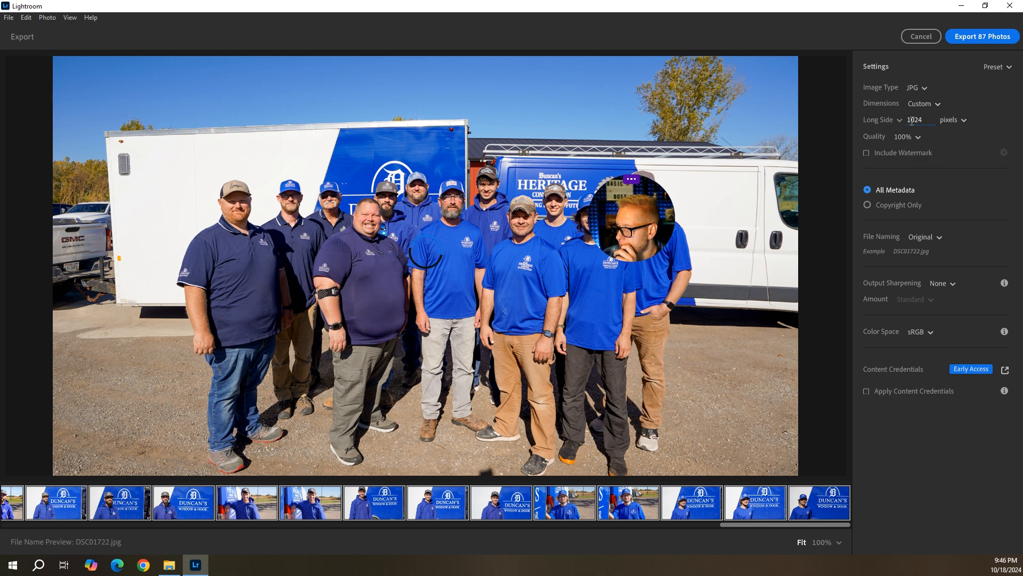
left_click(932, 104)
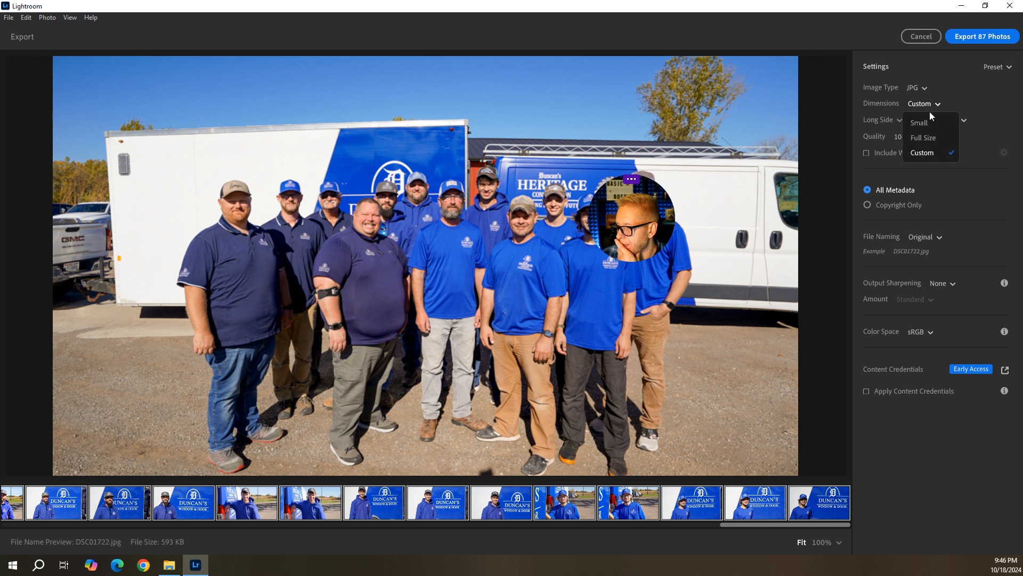
left_click(932, 122)
Step: Review the available image type, quality, output sharpening and color space options for the export
left_click(925, 87)
left_click(925, 87)
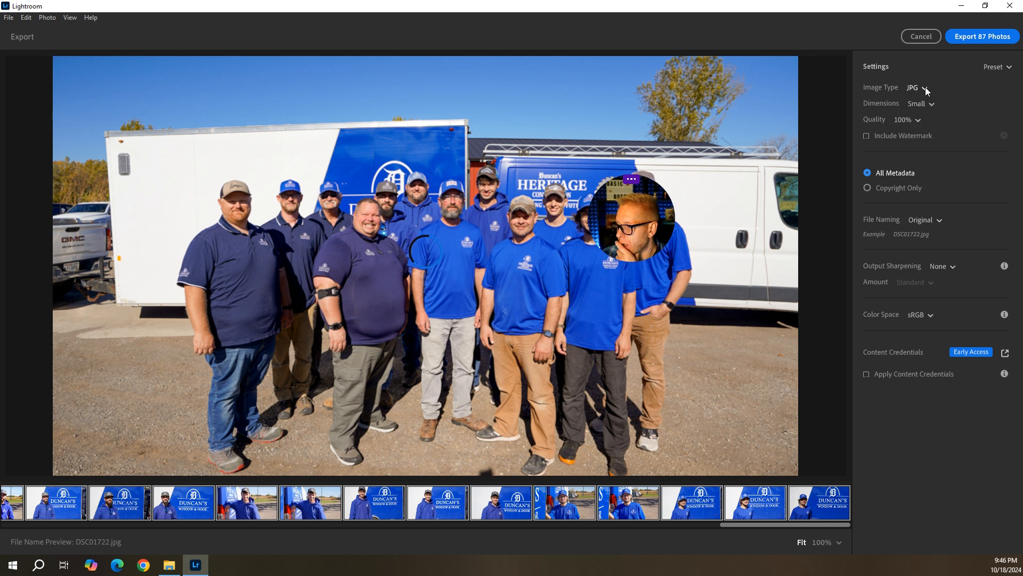
left_click(917, 121)
left_click(917, 133)
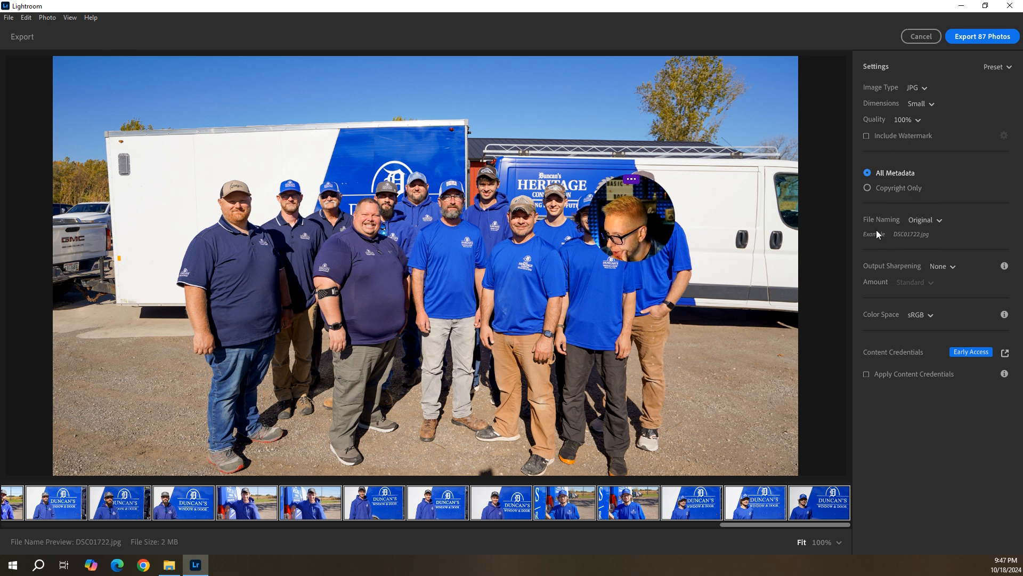
left_click(954, 267)
left_click(955, 267)
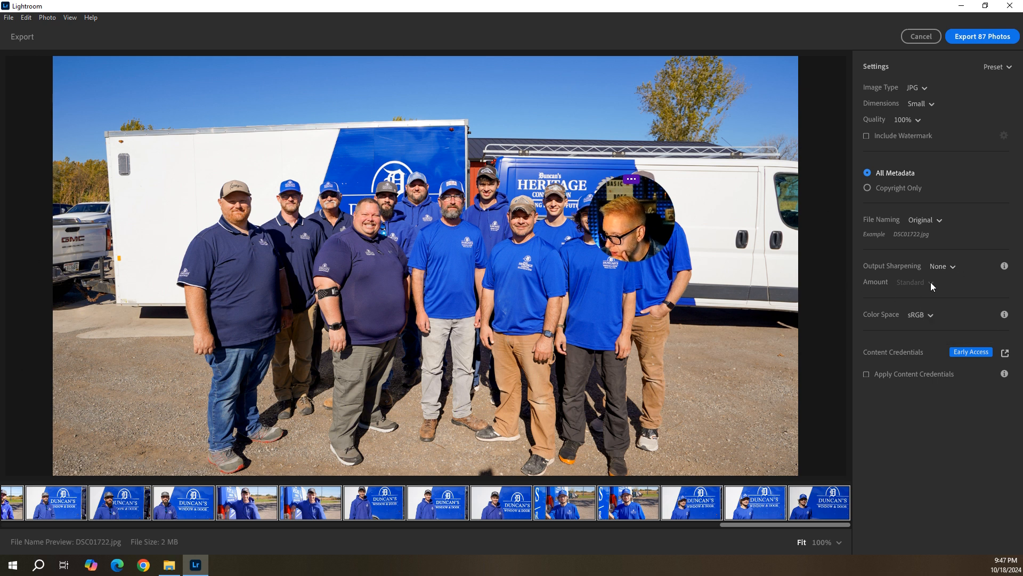
left_click(926, 316)
left_click(926, 316)
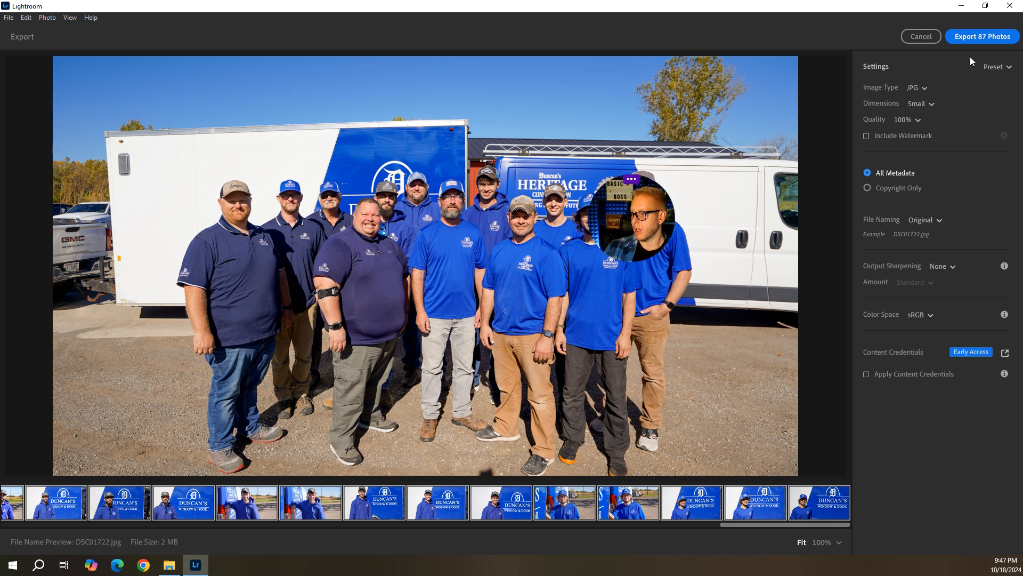
Step: Start the export of all selected photos and browse to the Duncan Windows and Doors folder on the easystore (G:) drive
left_click(981, 37)
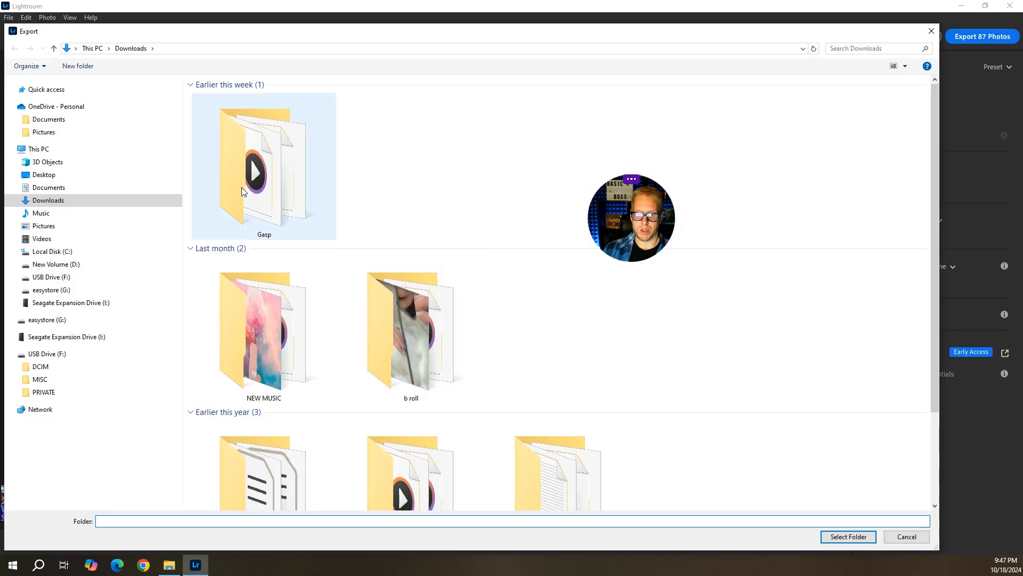
left_click(50, 289)
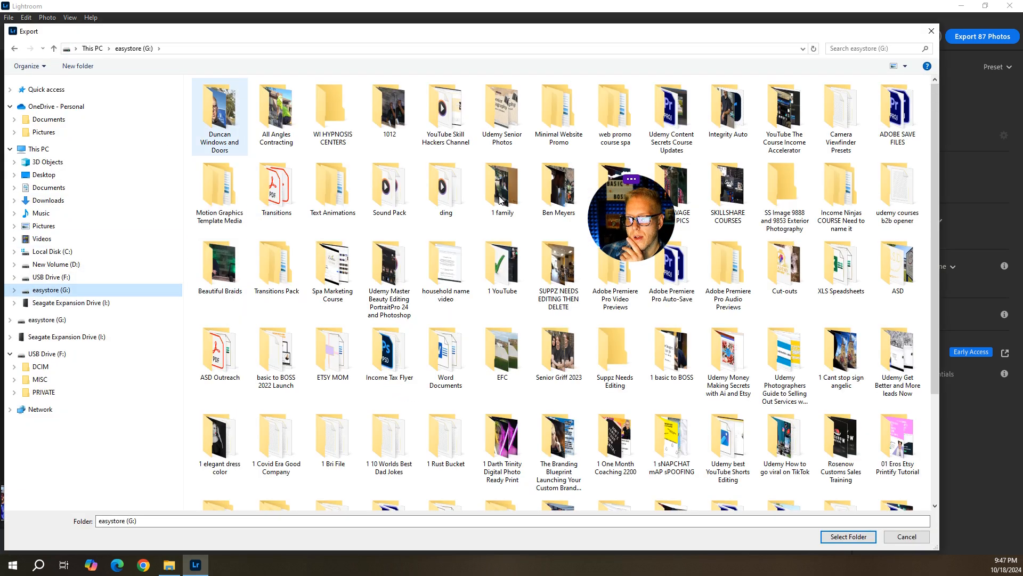
double_click(221, 111)
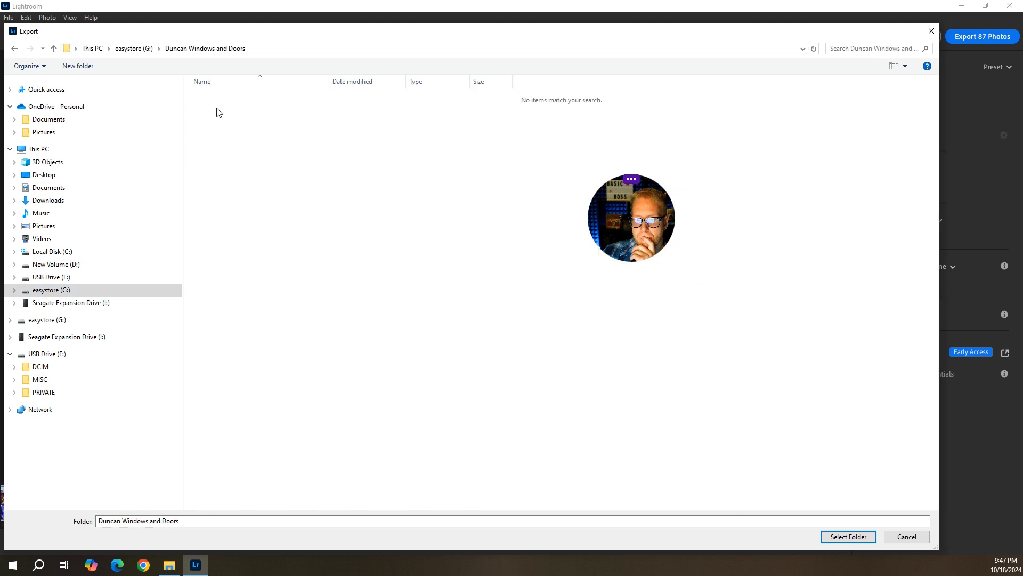
Step: Create a folder named Lr Edits inside Duncan Windows and Doors and export the photos into it
right_click(465, 140)
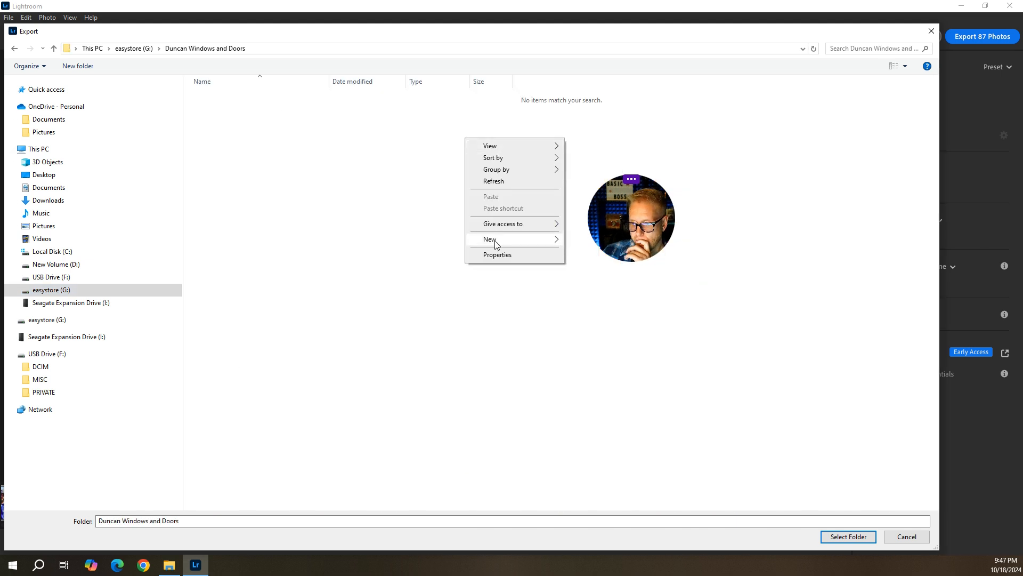
mouse_move(556, 241)
left_click(588, 241)
type("Lr Edits")
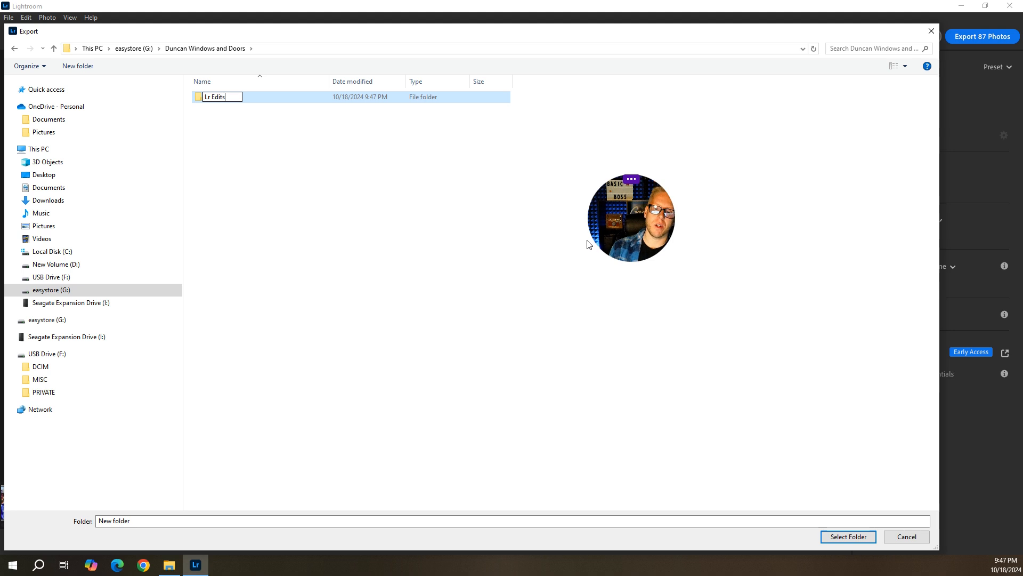
key("Return")
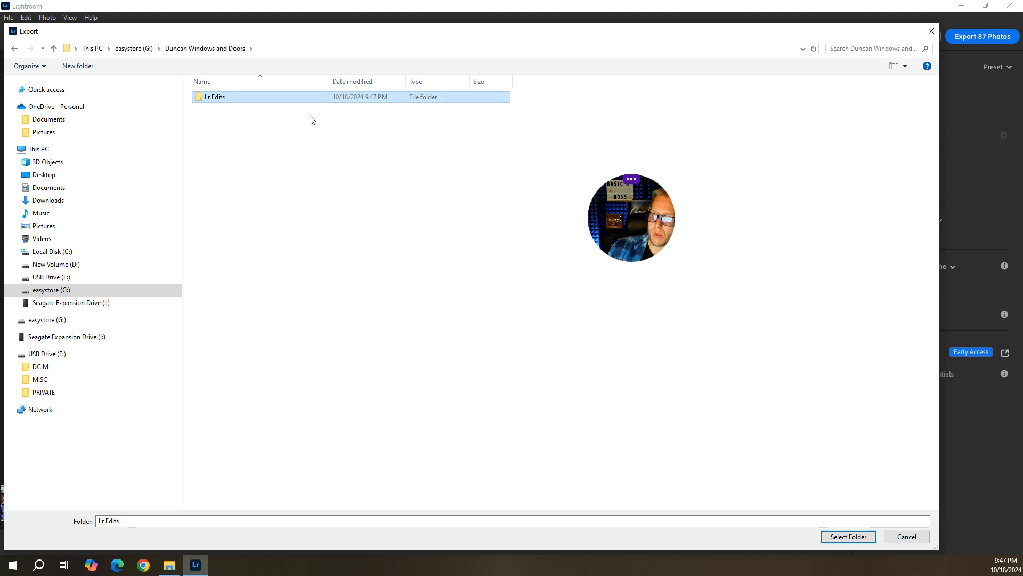
double_click(225, 100)
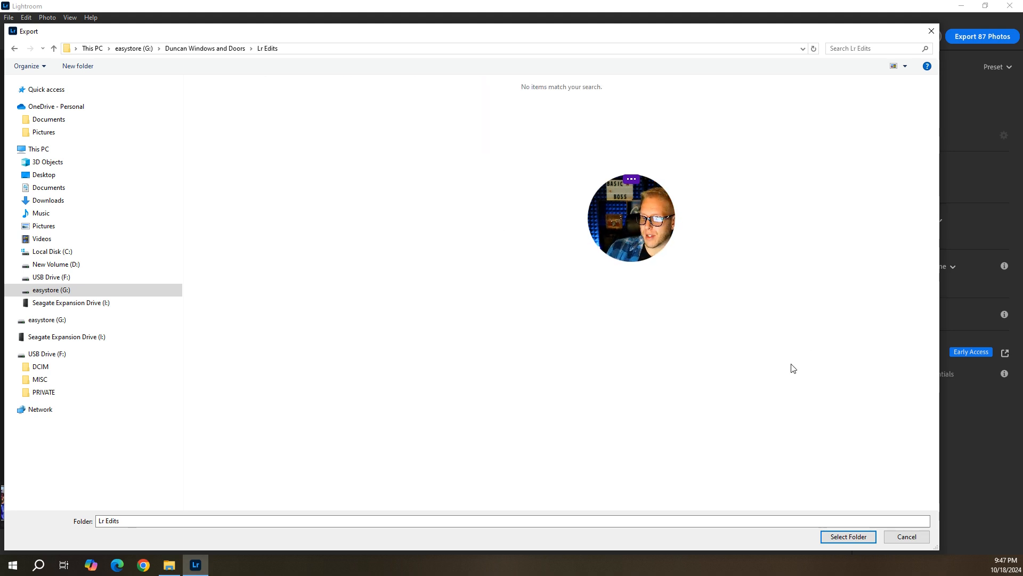
left_click(848, 536)
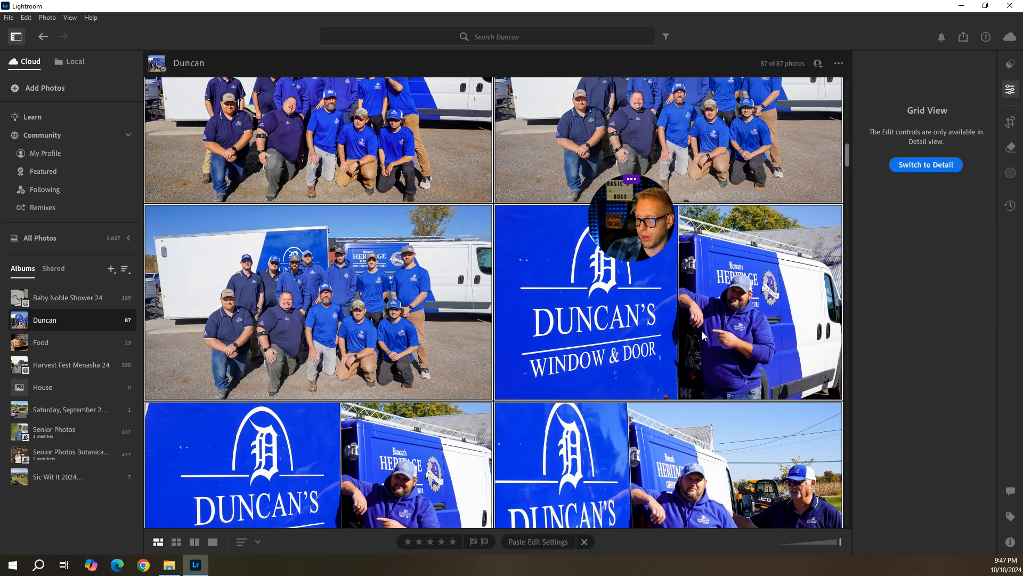